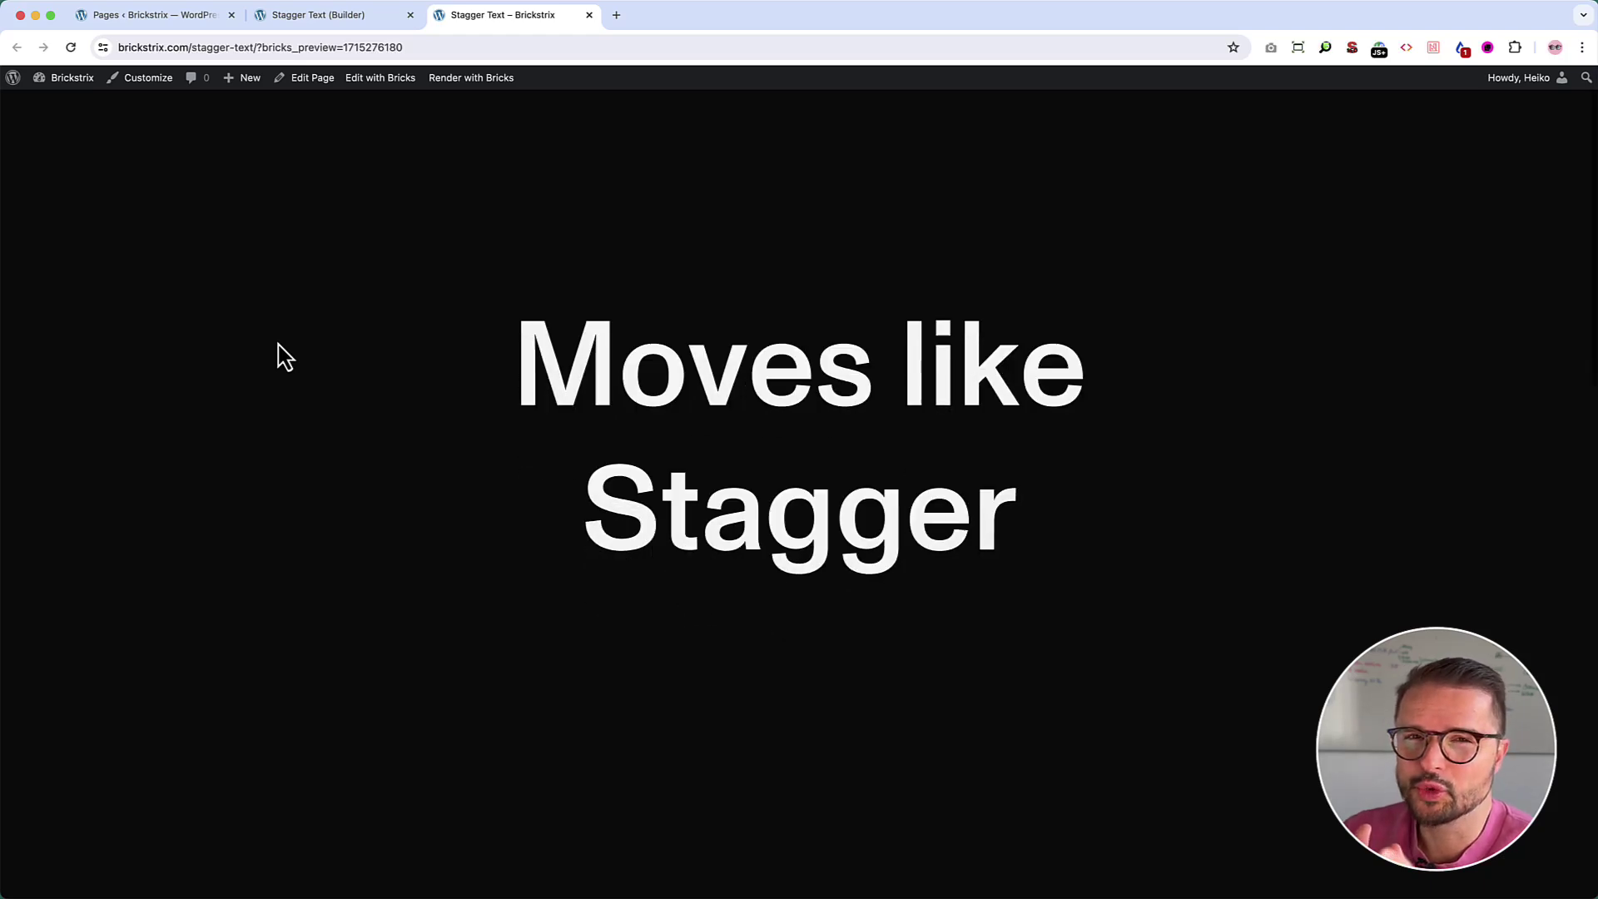
Scroll the preview and reload it to replay the headline animation
scroll(286, 358, down, 8)
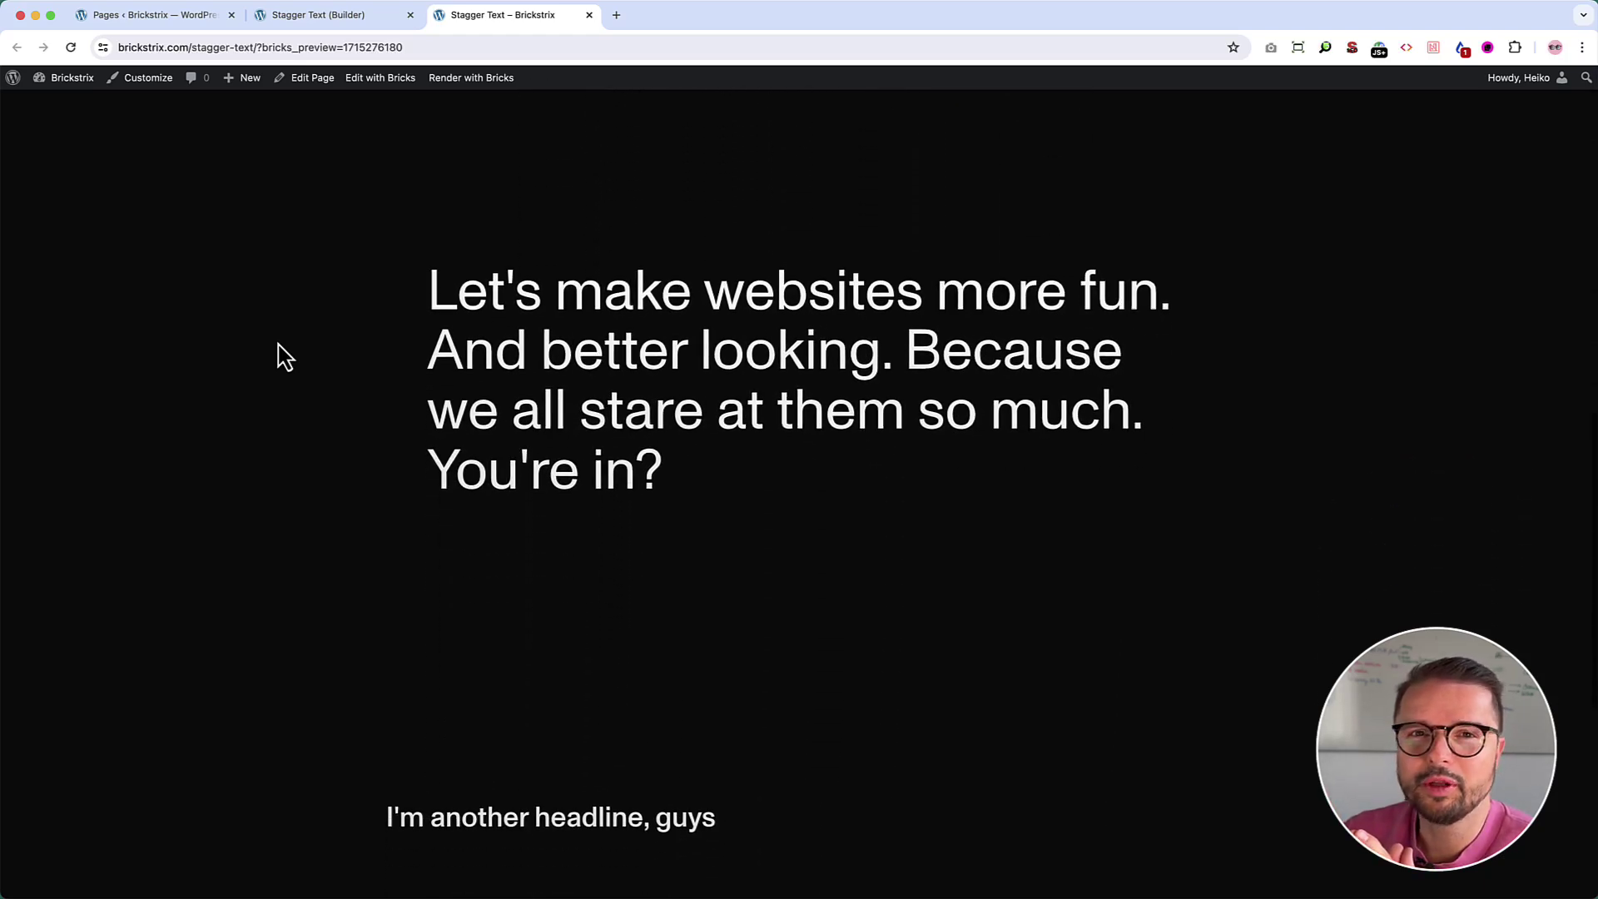
scroll(285, 358, down, 5)
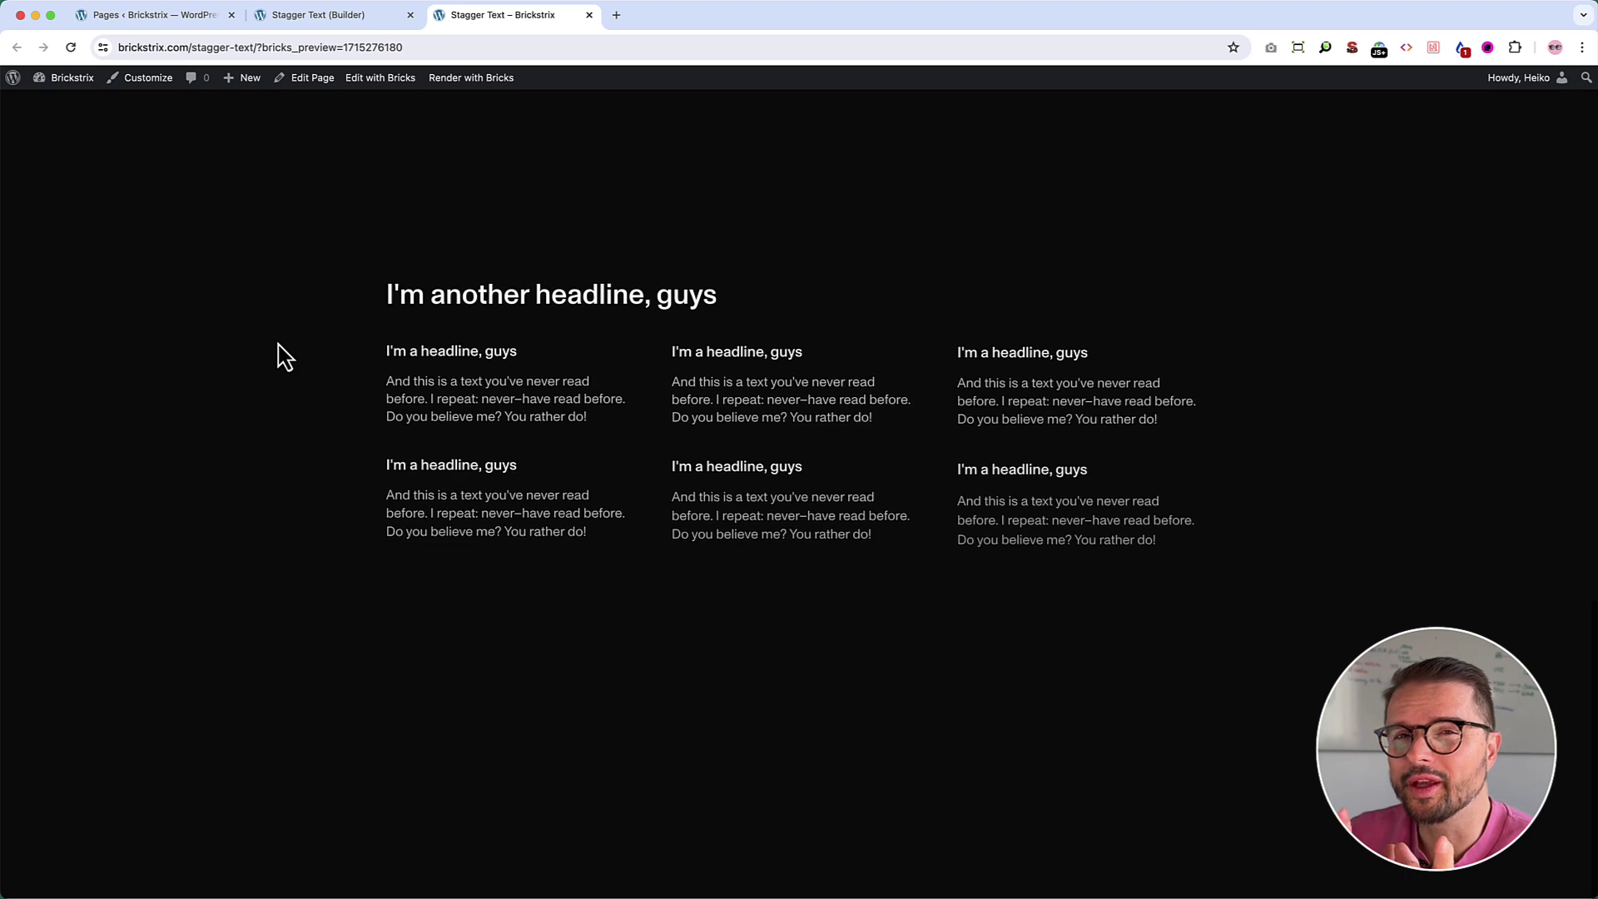
scroll(285, 358, up, 12)
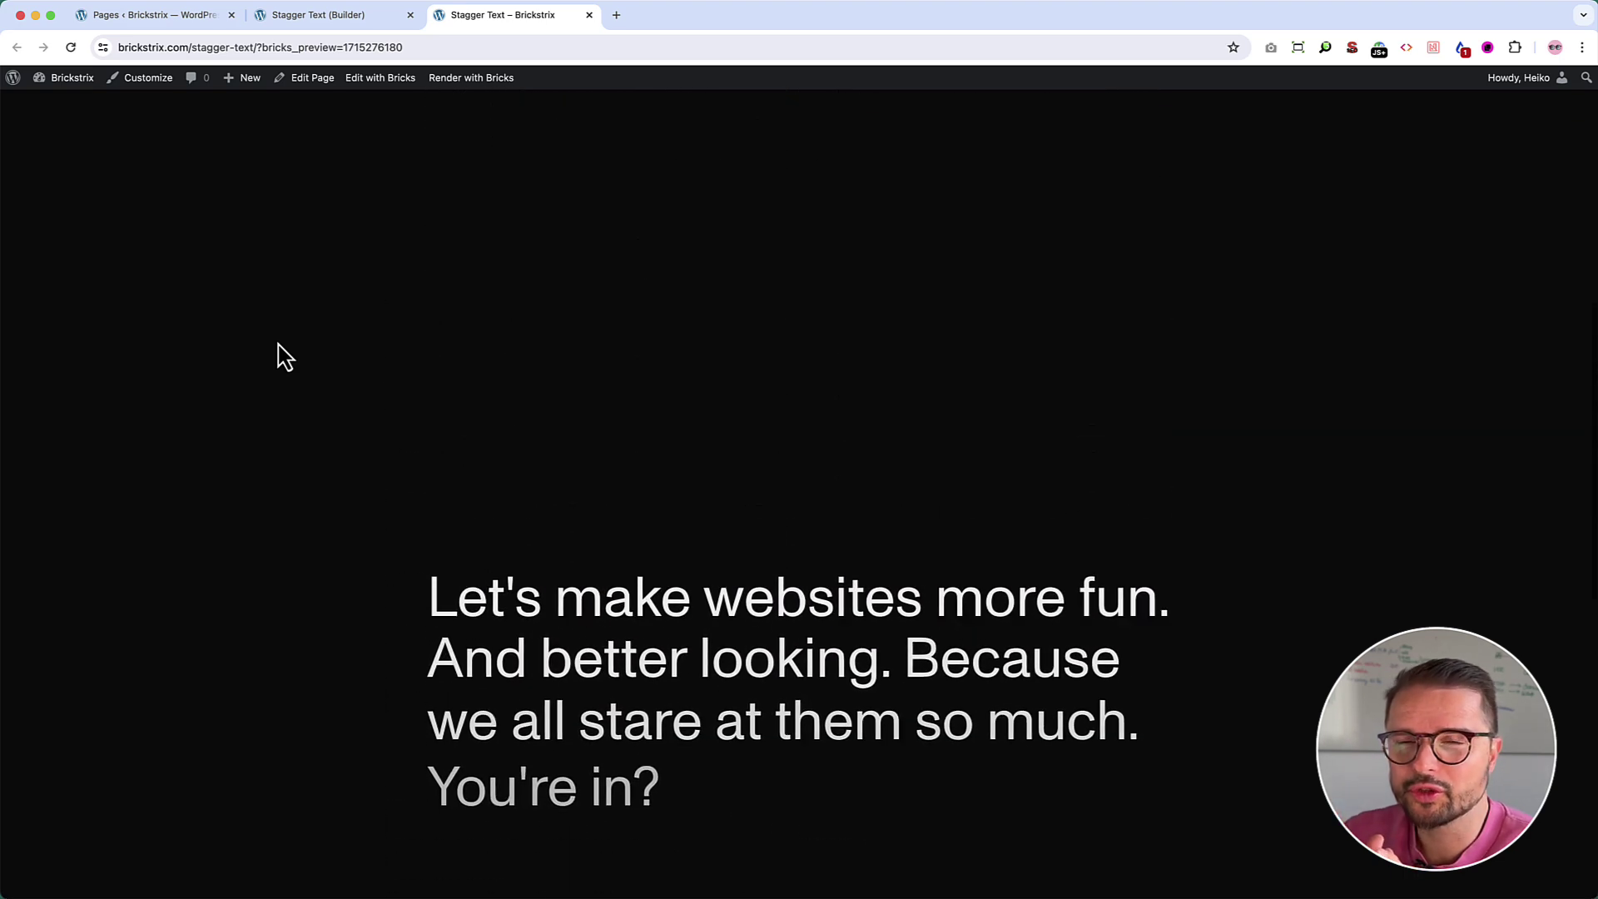
scroll(285, 358, up, 4)
key(super+r)
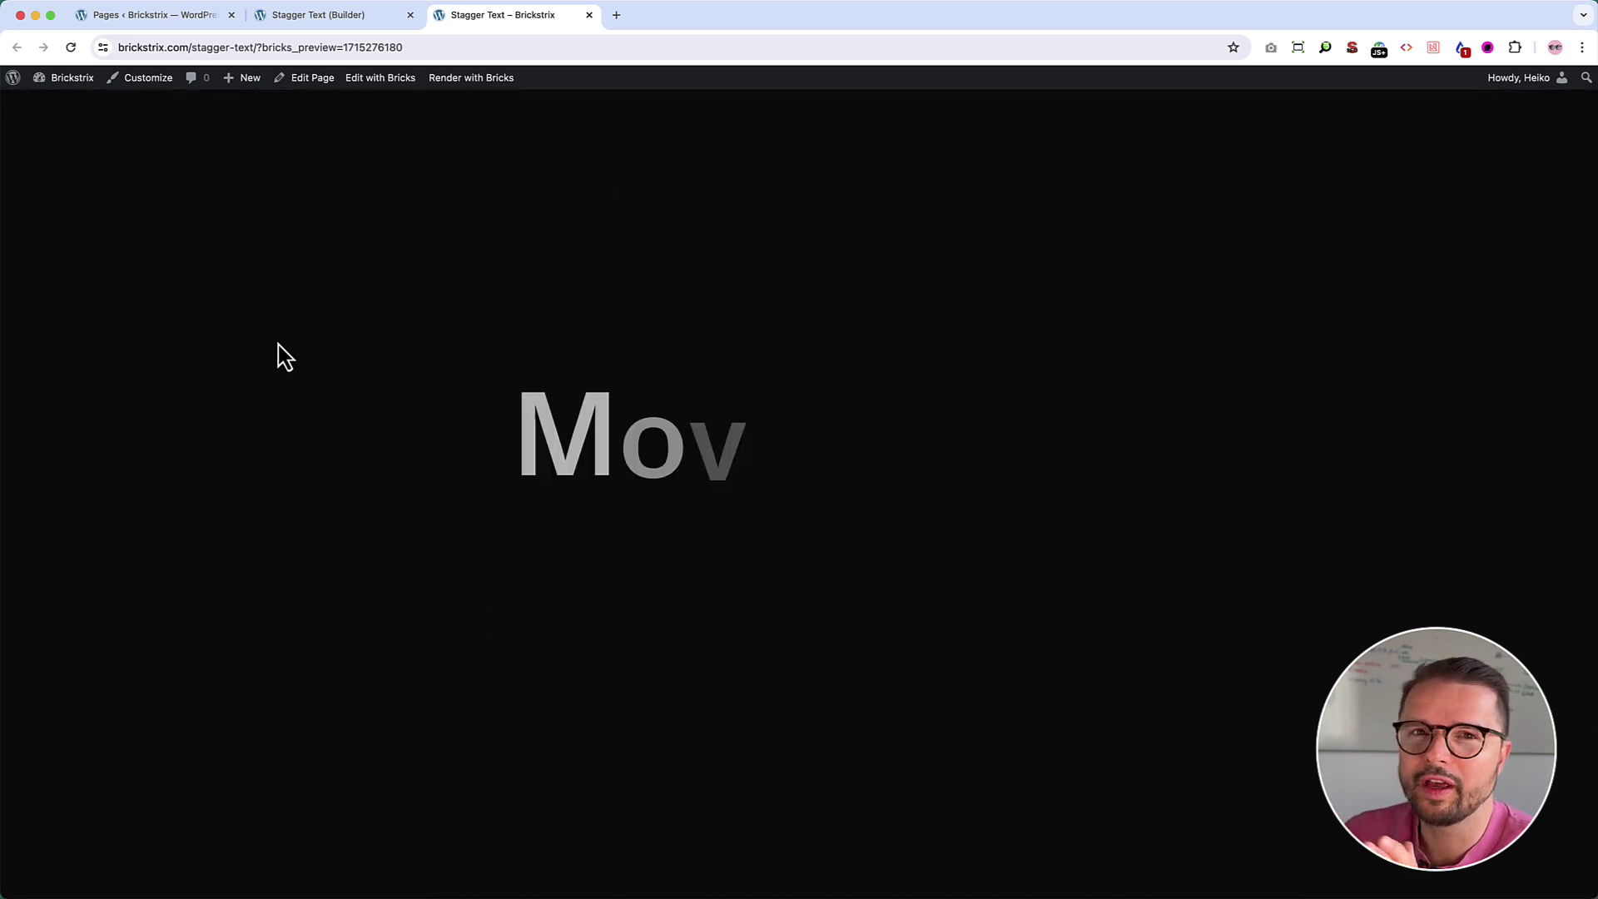
scroll(286, 358, down, 10)
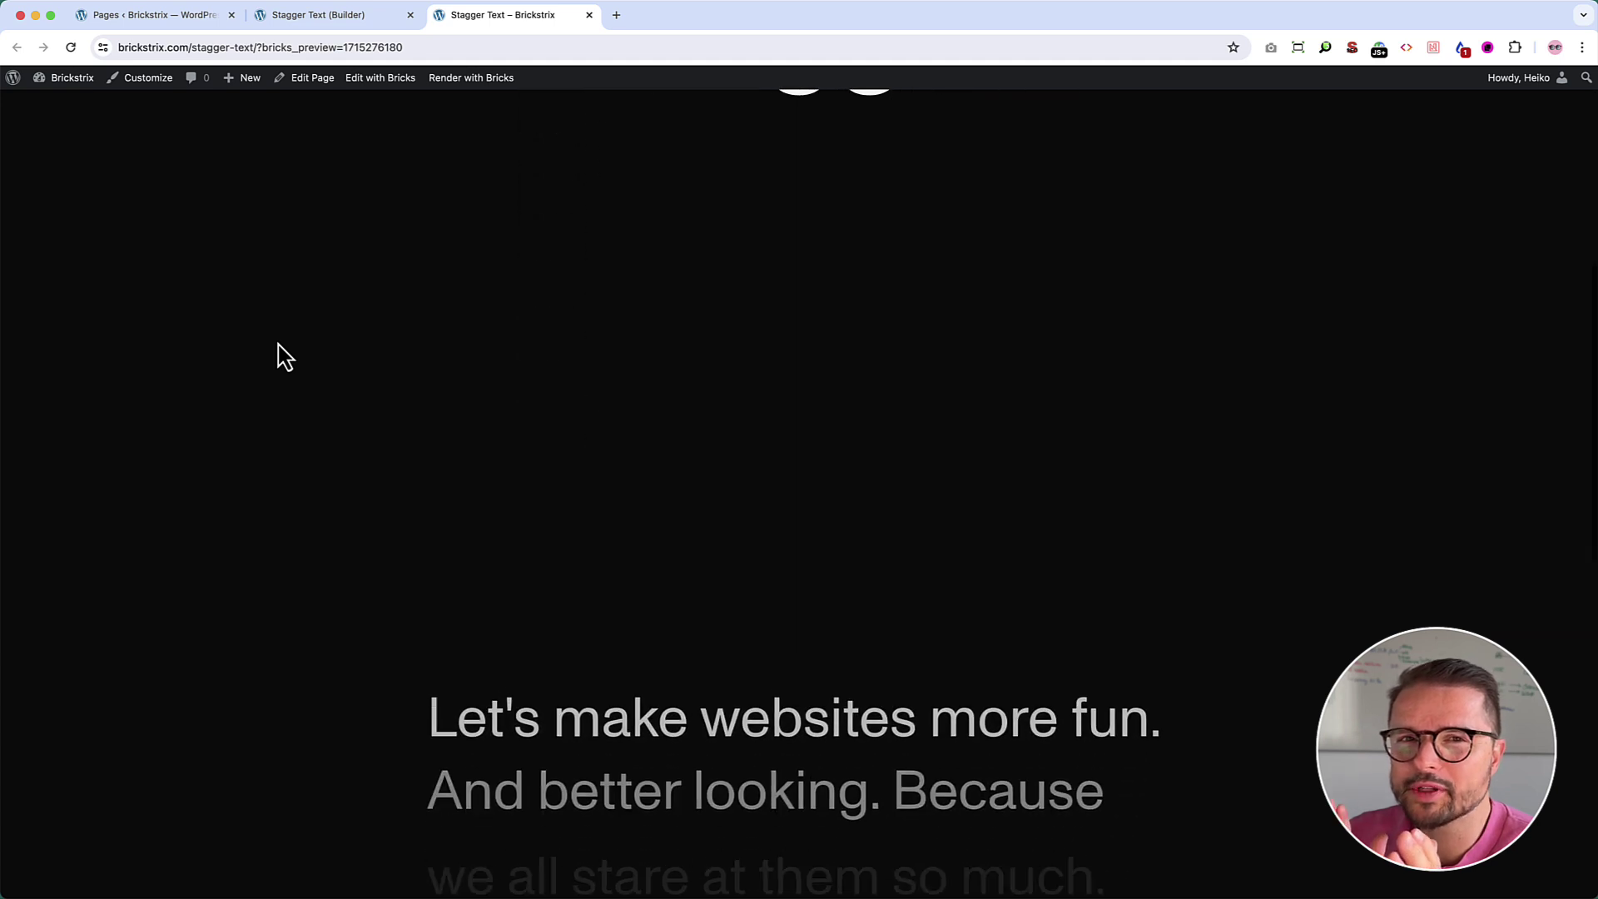
scroll(286, 357, down, 8)
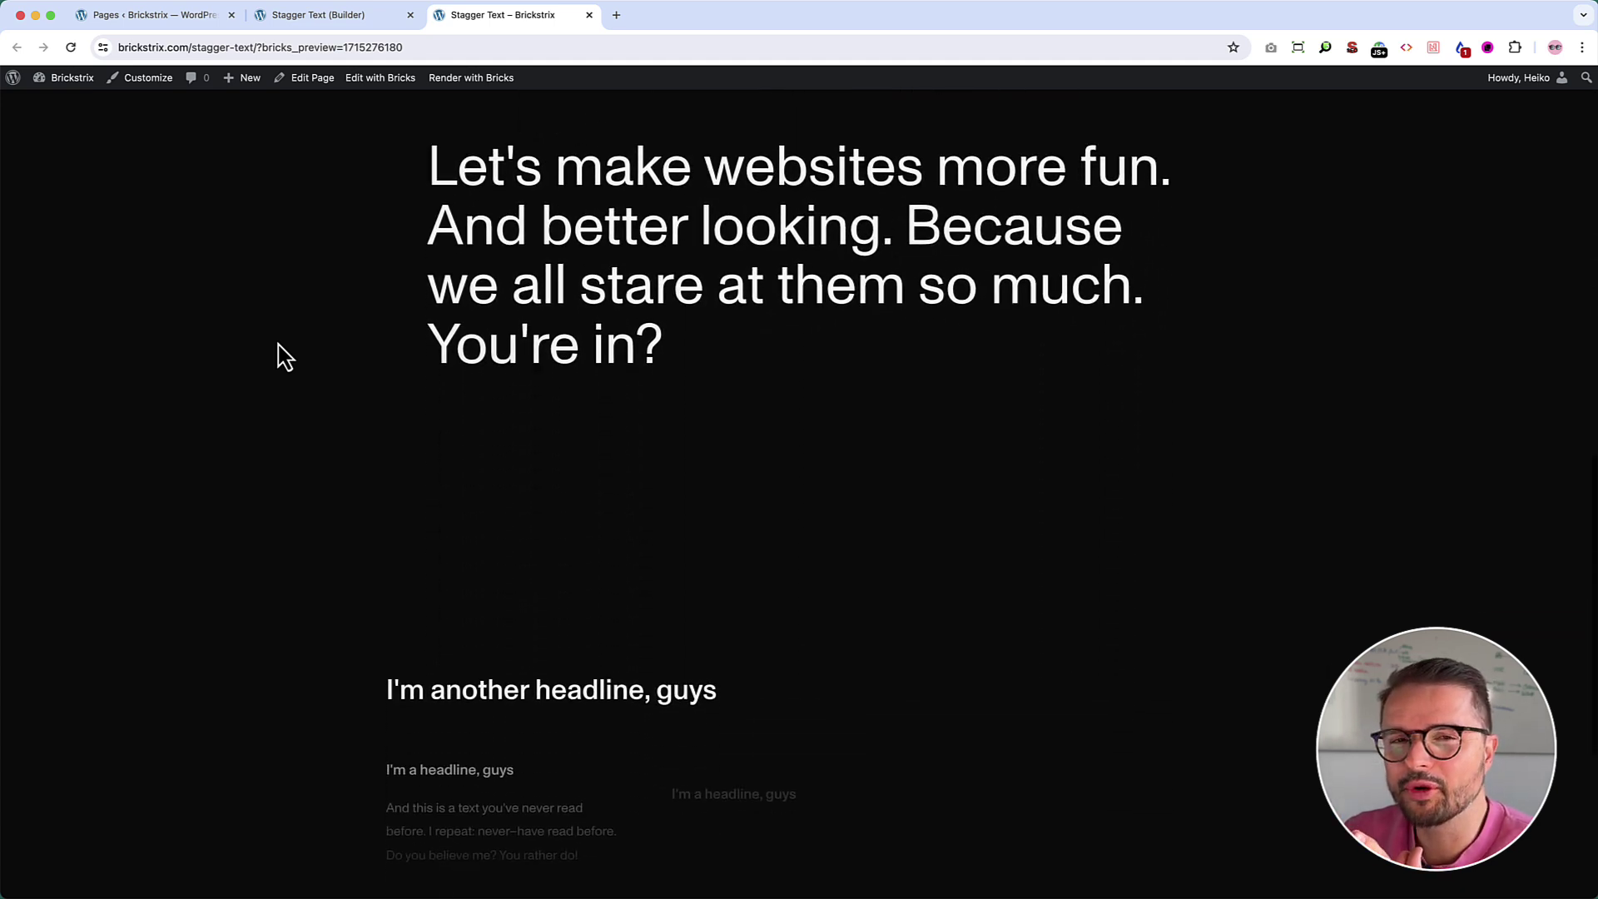
scroll(286, 358, down, 3)
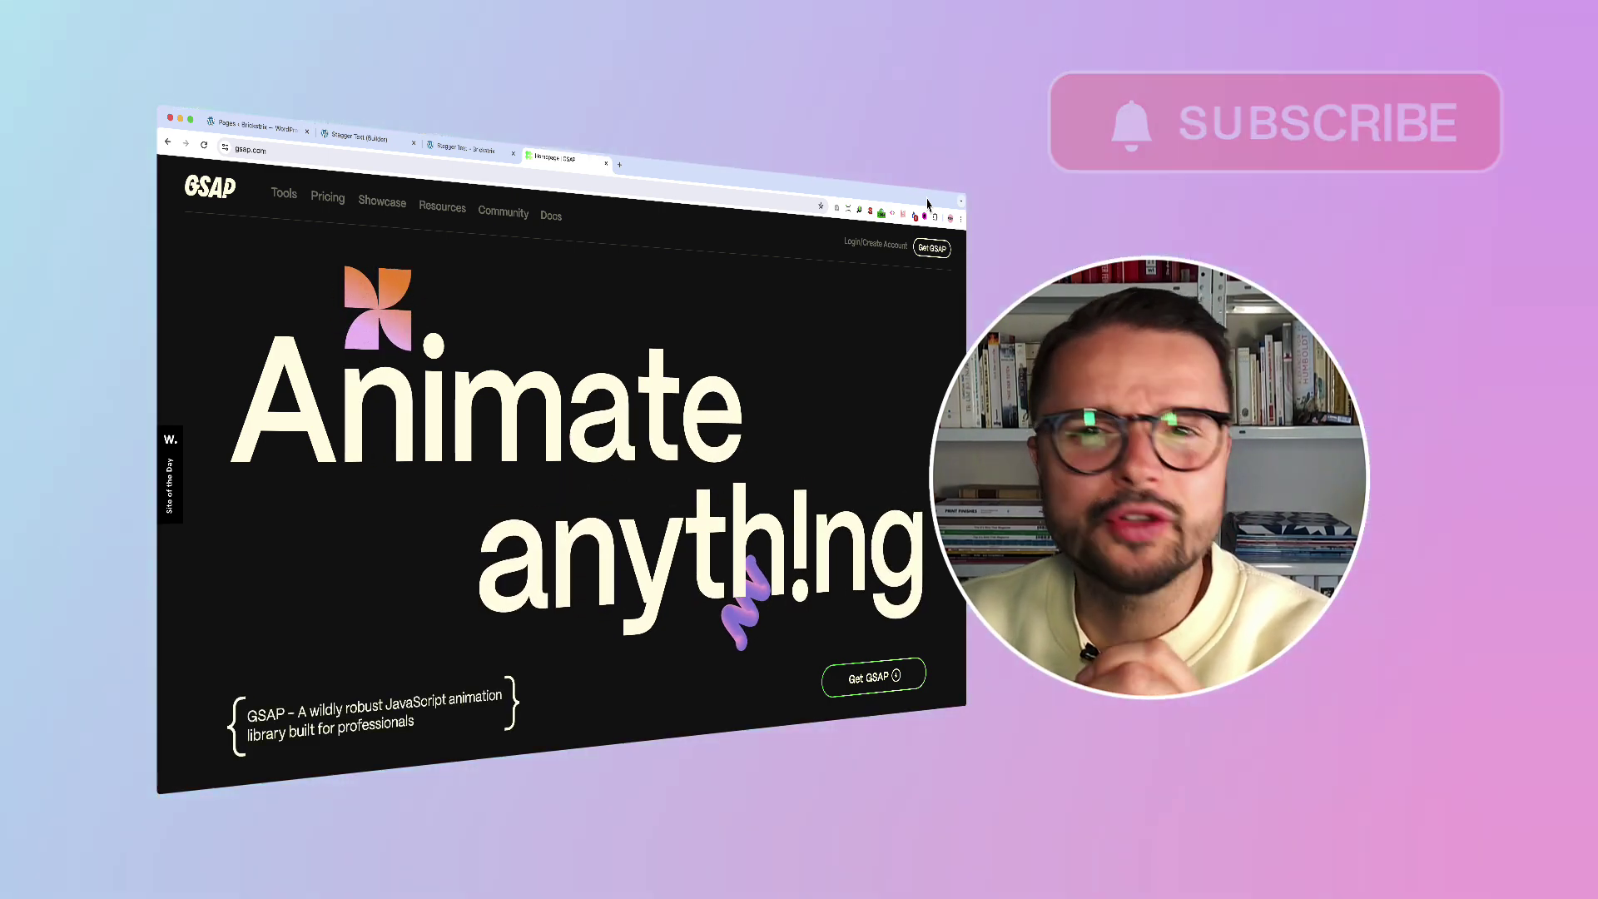
Close the GSAP website tab and scroll the Stagger Text preview to show its animations
key(ctrl+w)
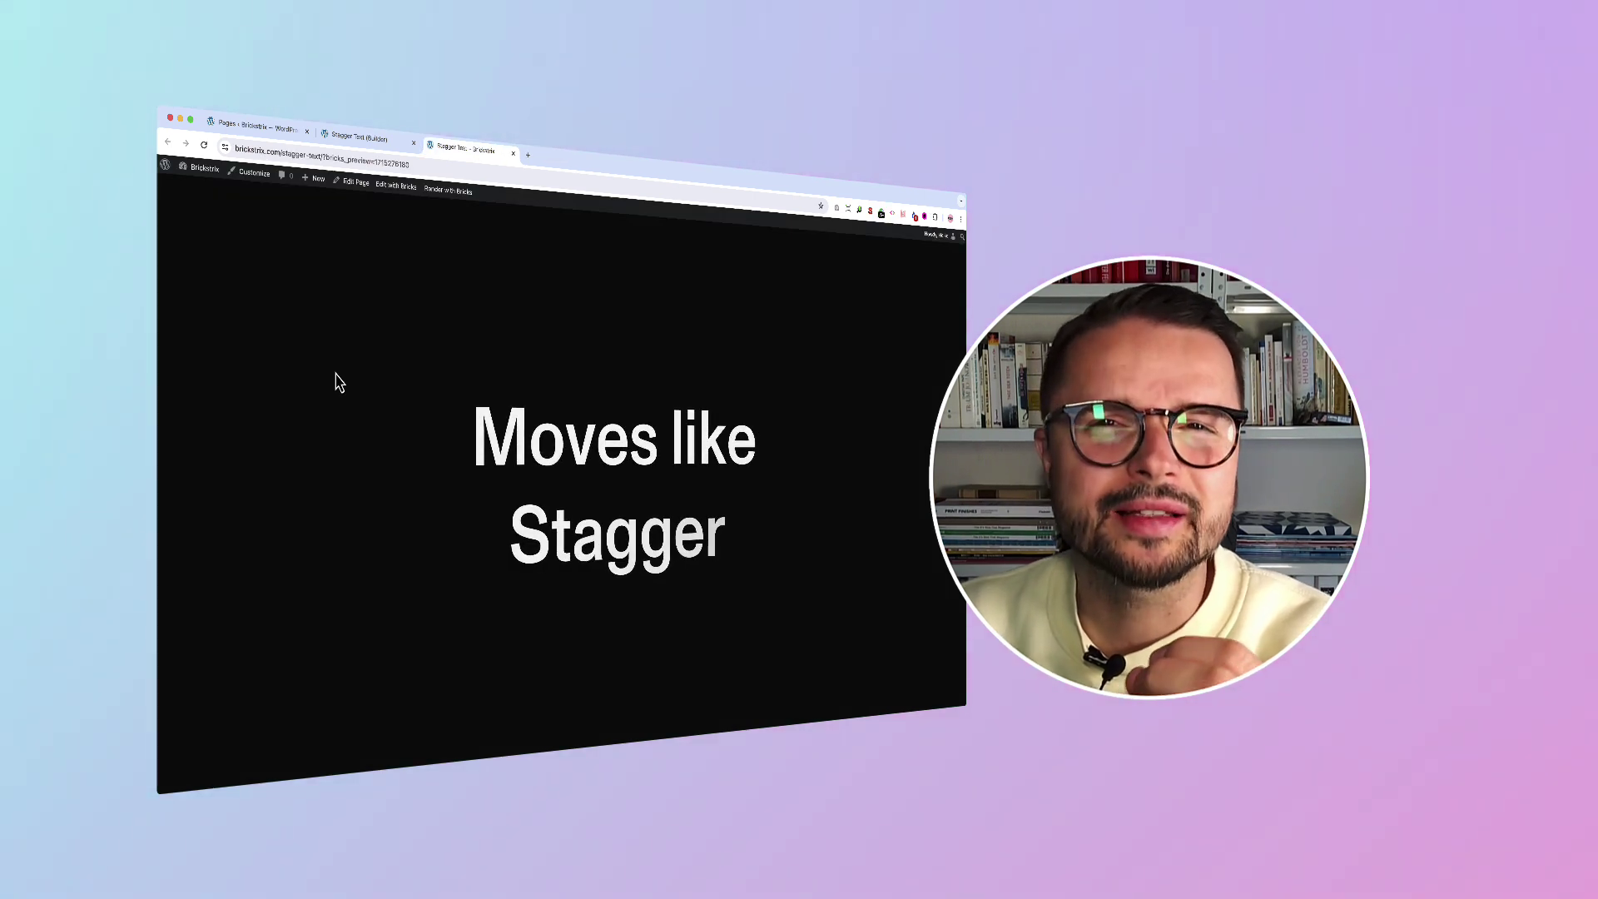
scroll(338, 382, down, 5)
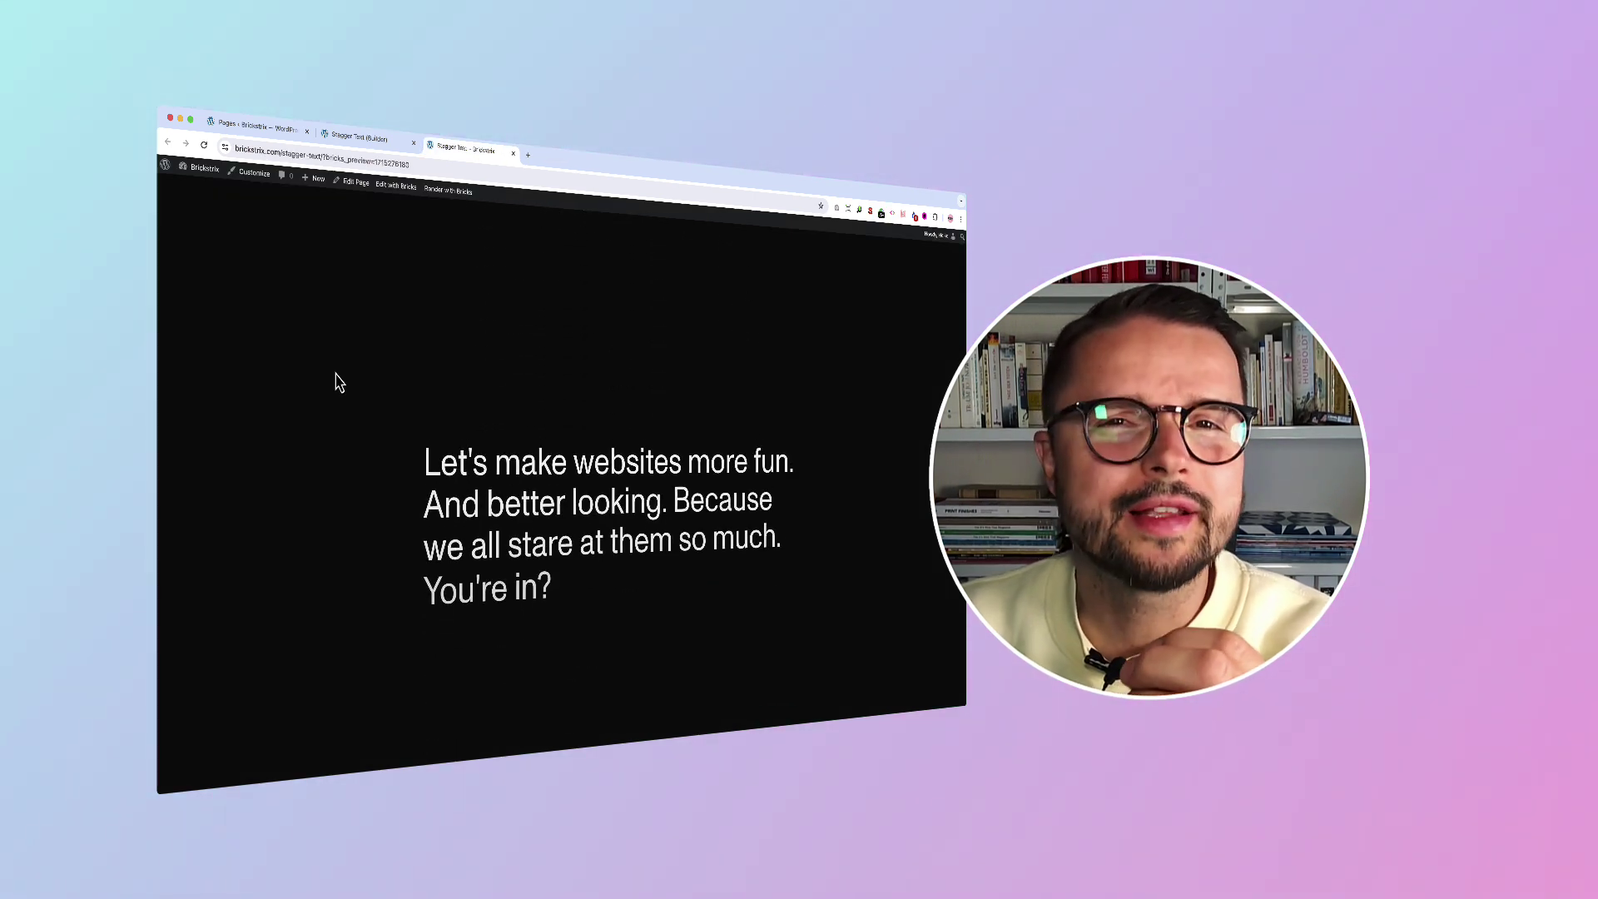
scroll(338, 382, down, 4)
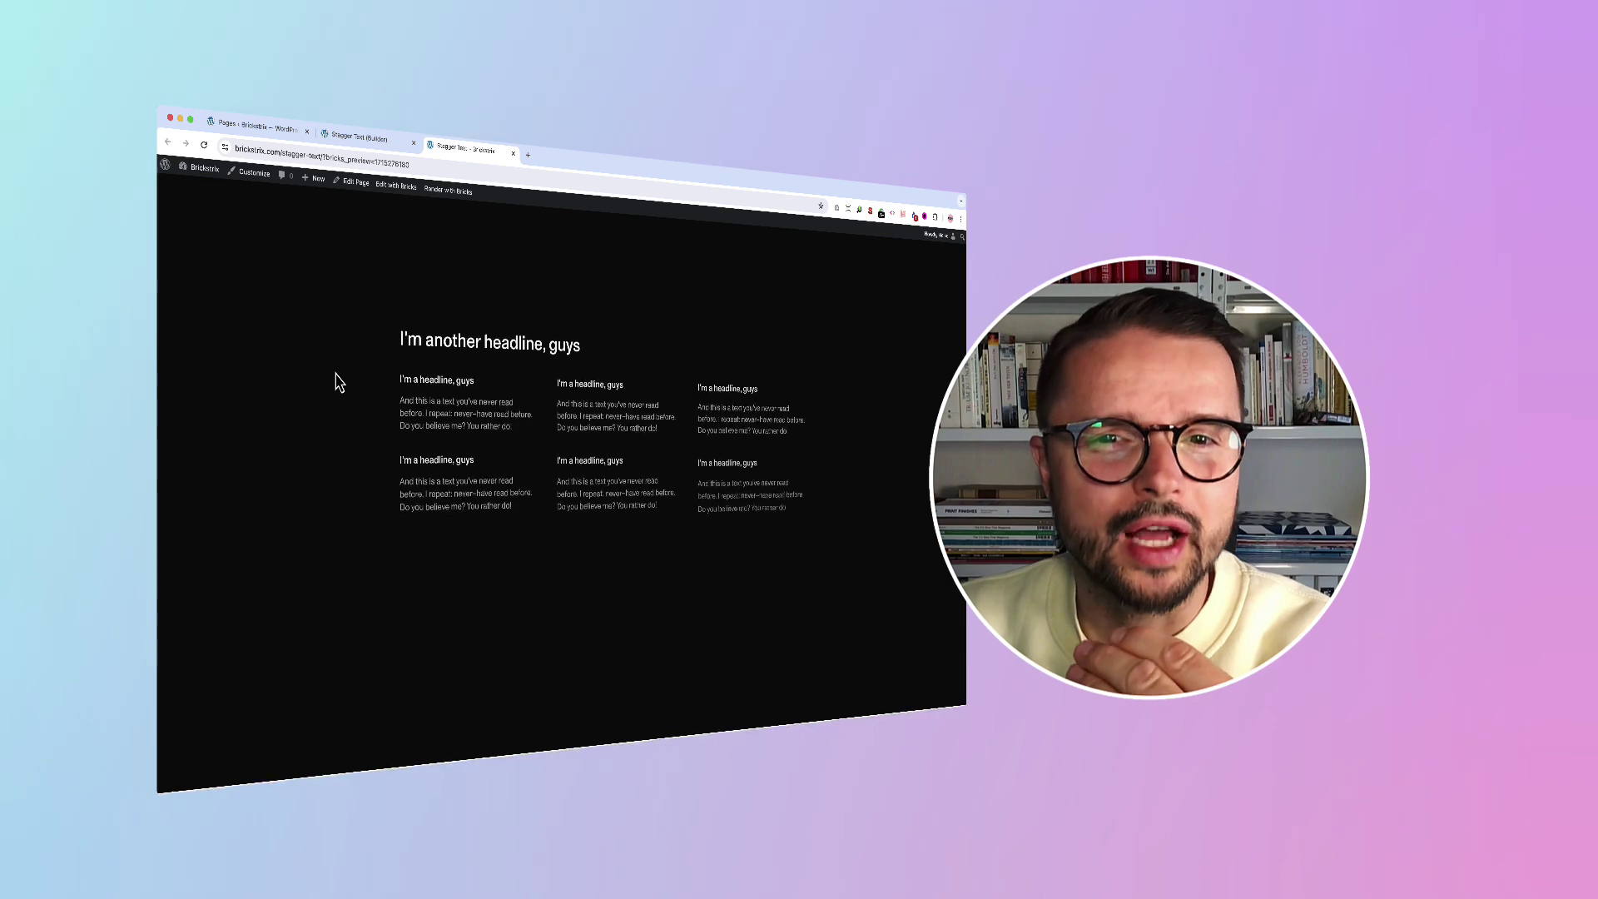
scroll(338, 382, up, 5)
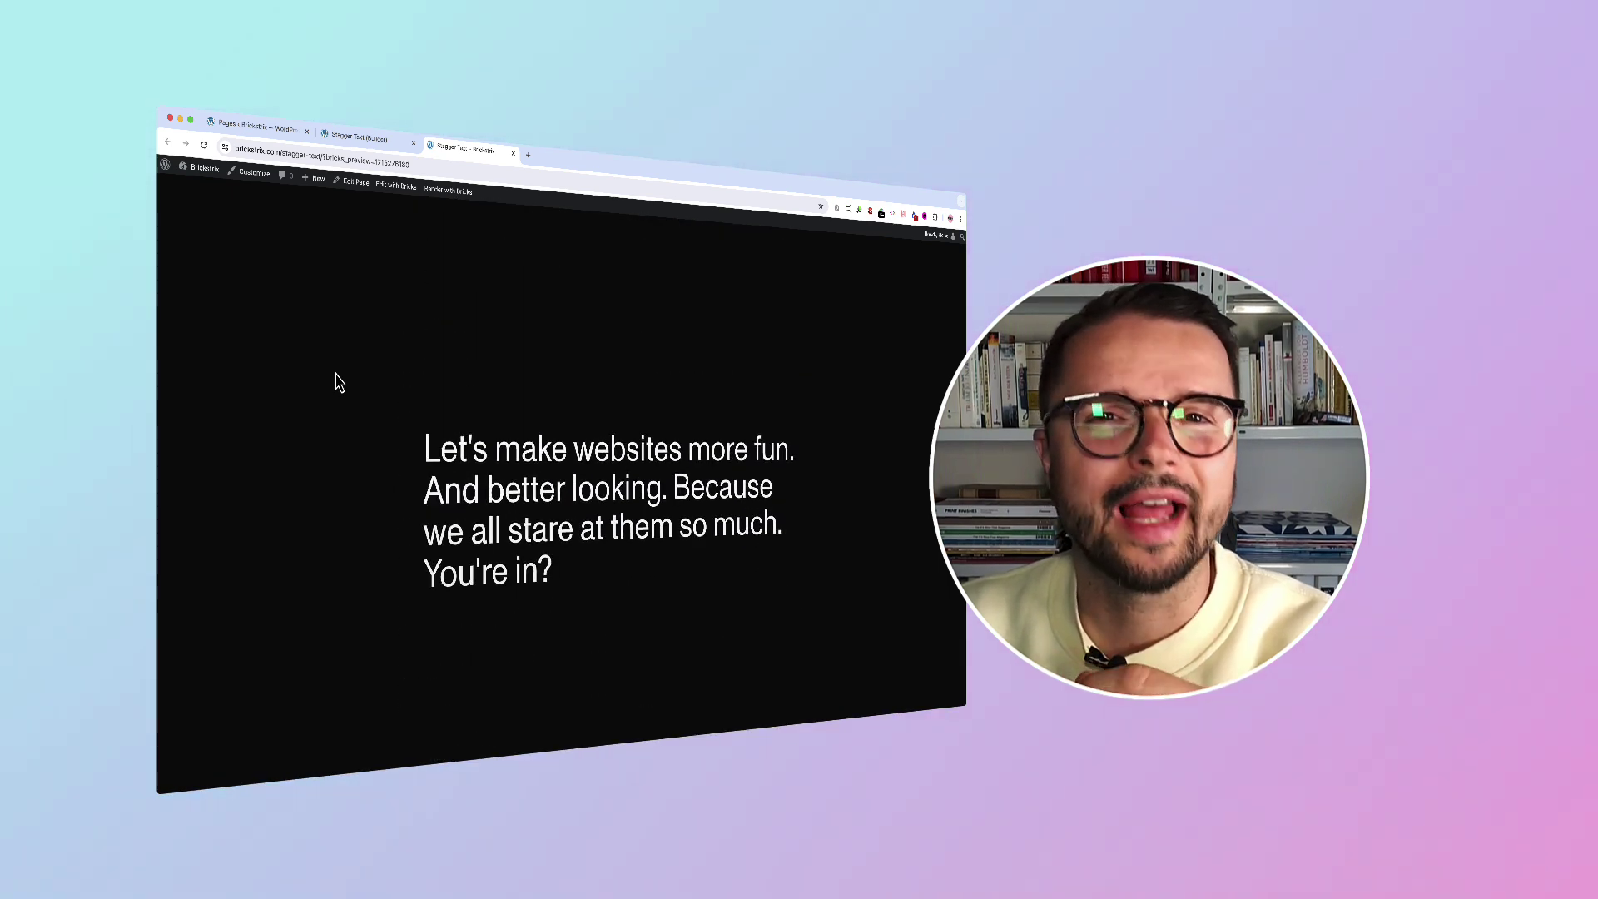
scroll(338, 382, up, 5)
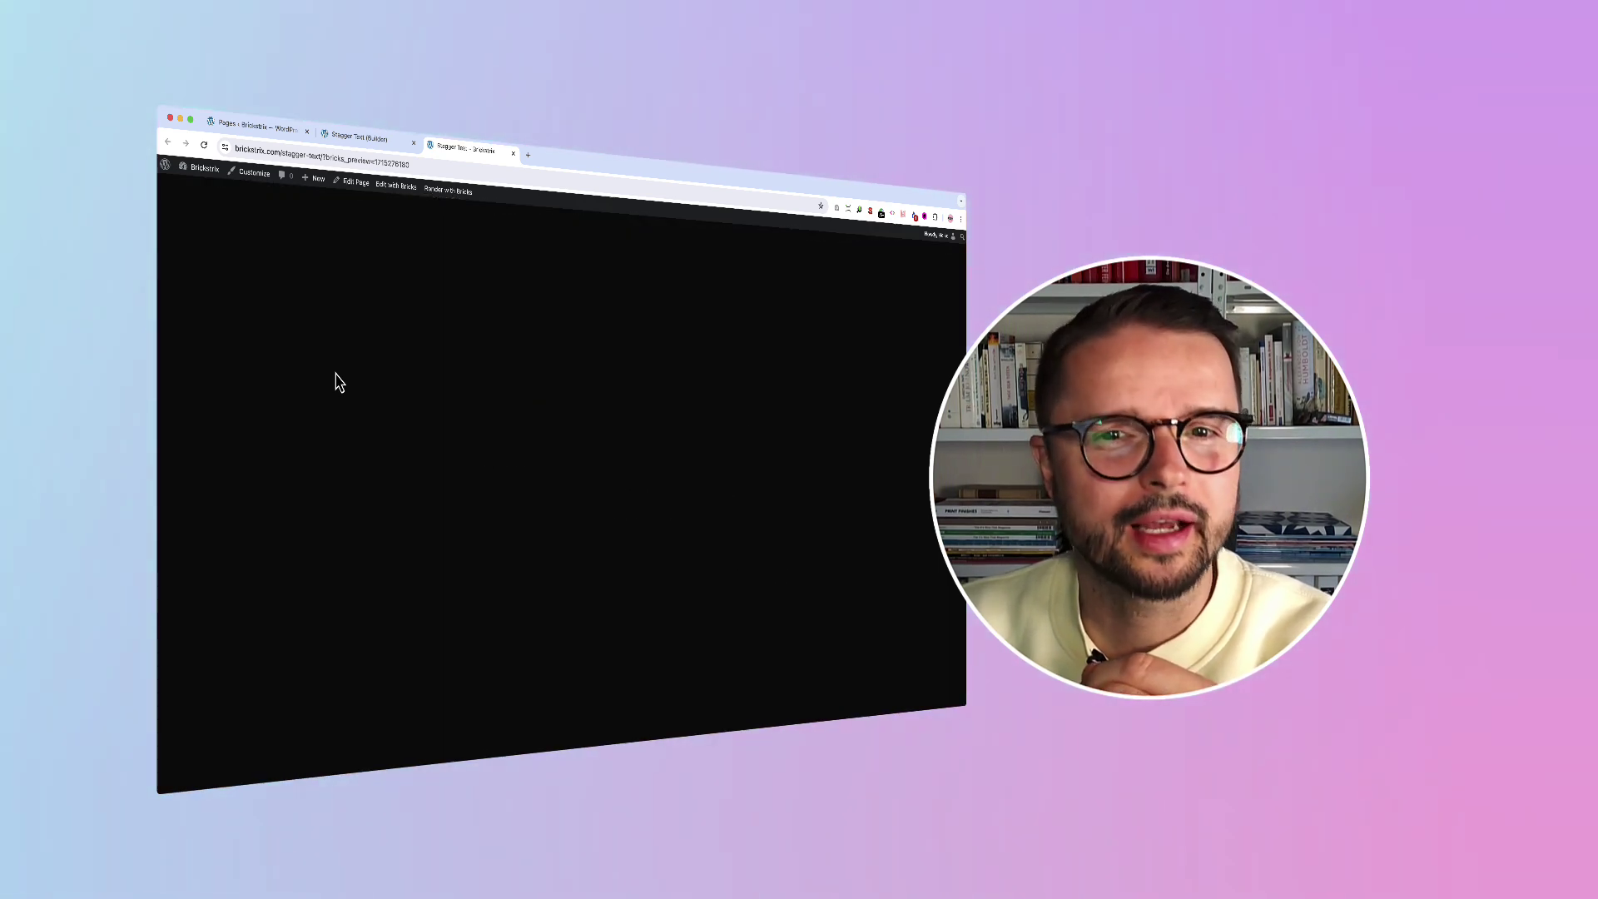
scroll(338, 382, down, 4)
scroll(338, 382, down, 5)
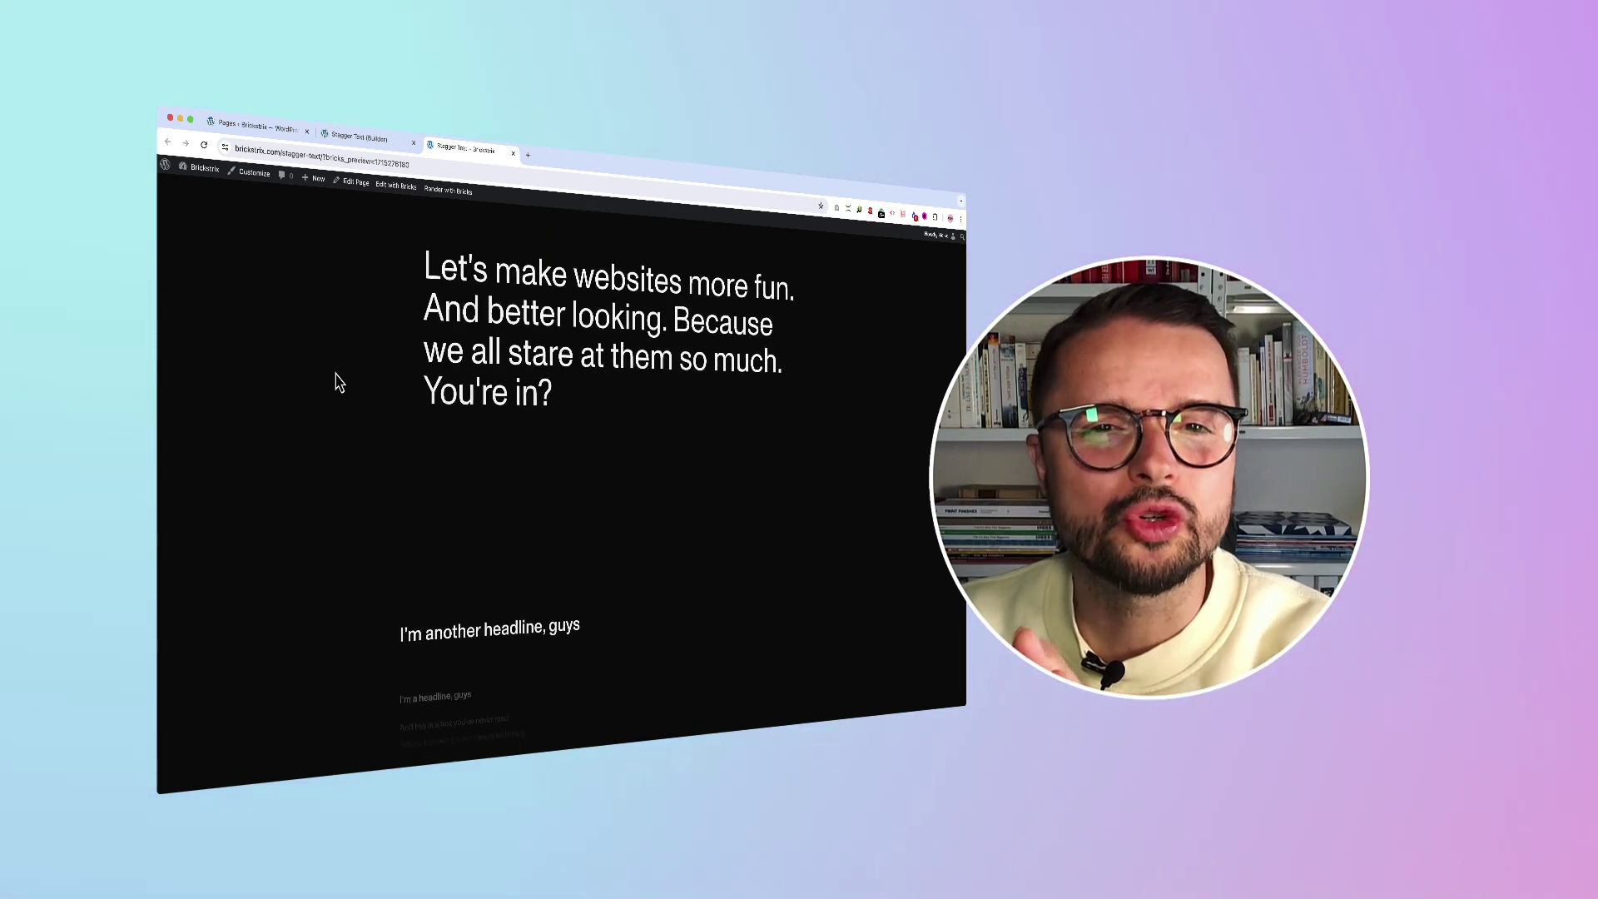
scroll(338, 382, down, 4)
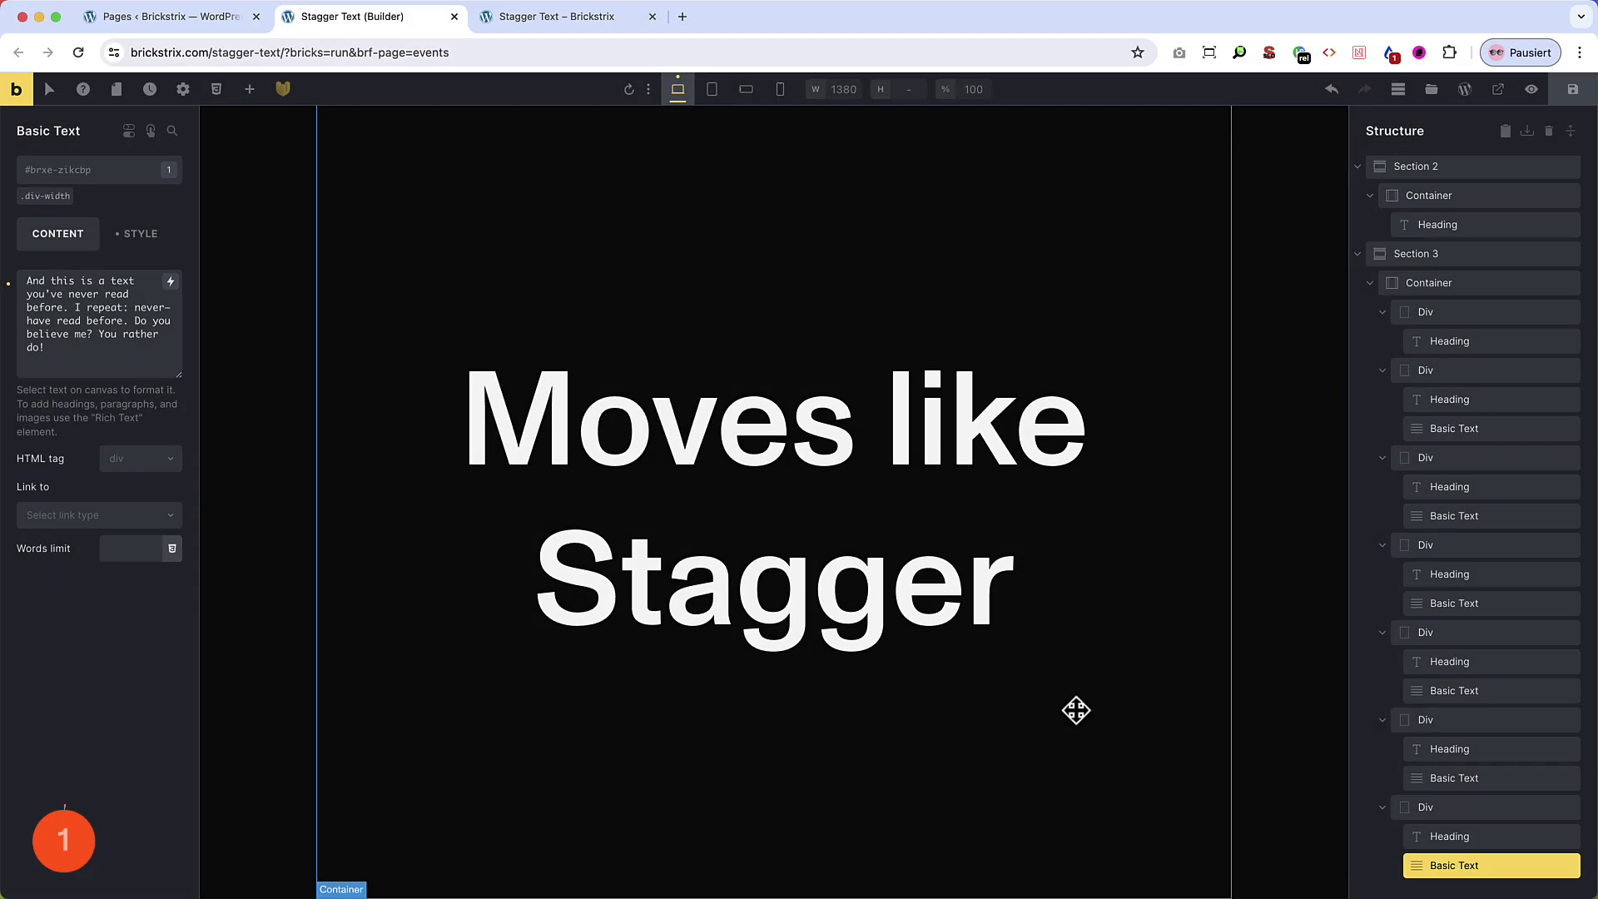
scroll(1076, 709, down, 3)
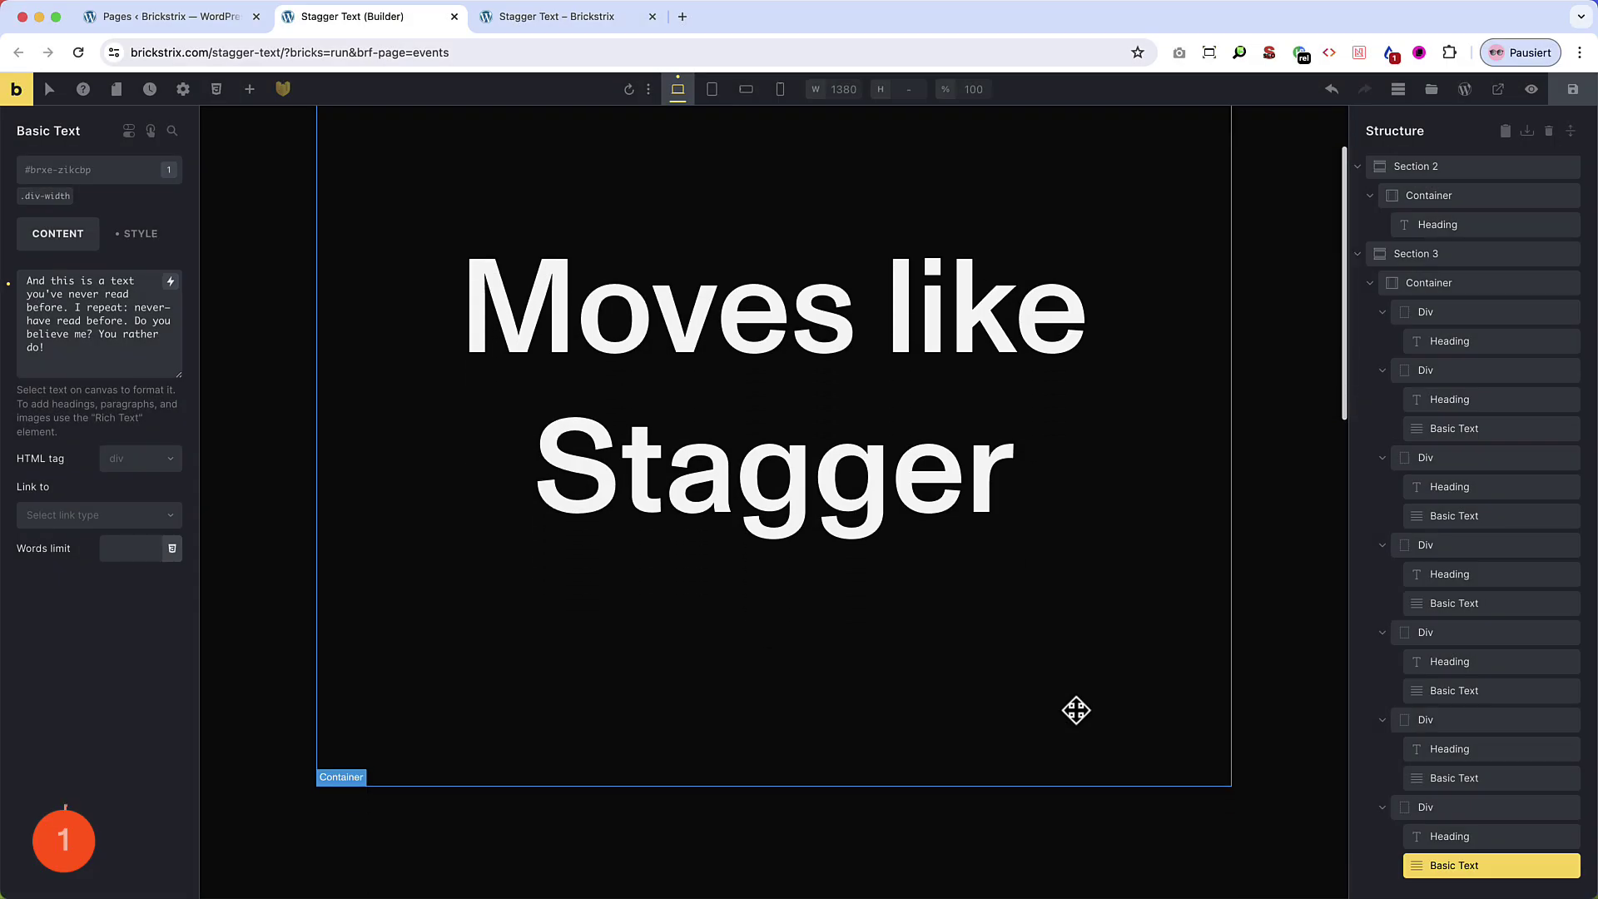
scroll(1017, 646, down, 8)
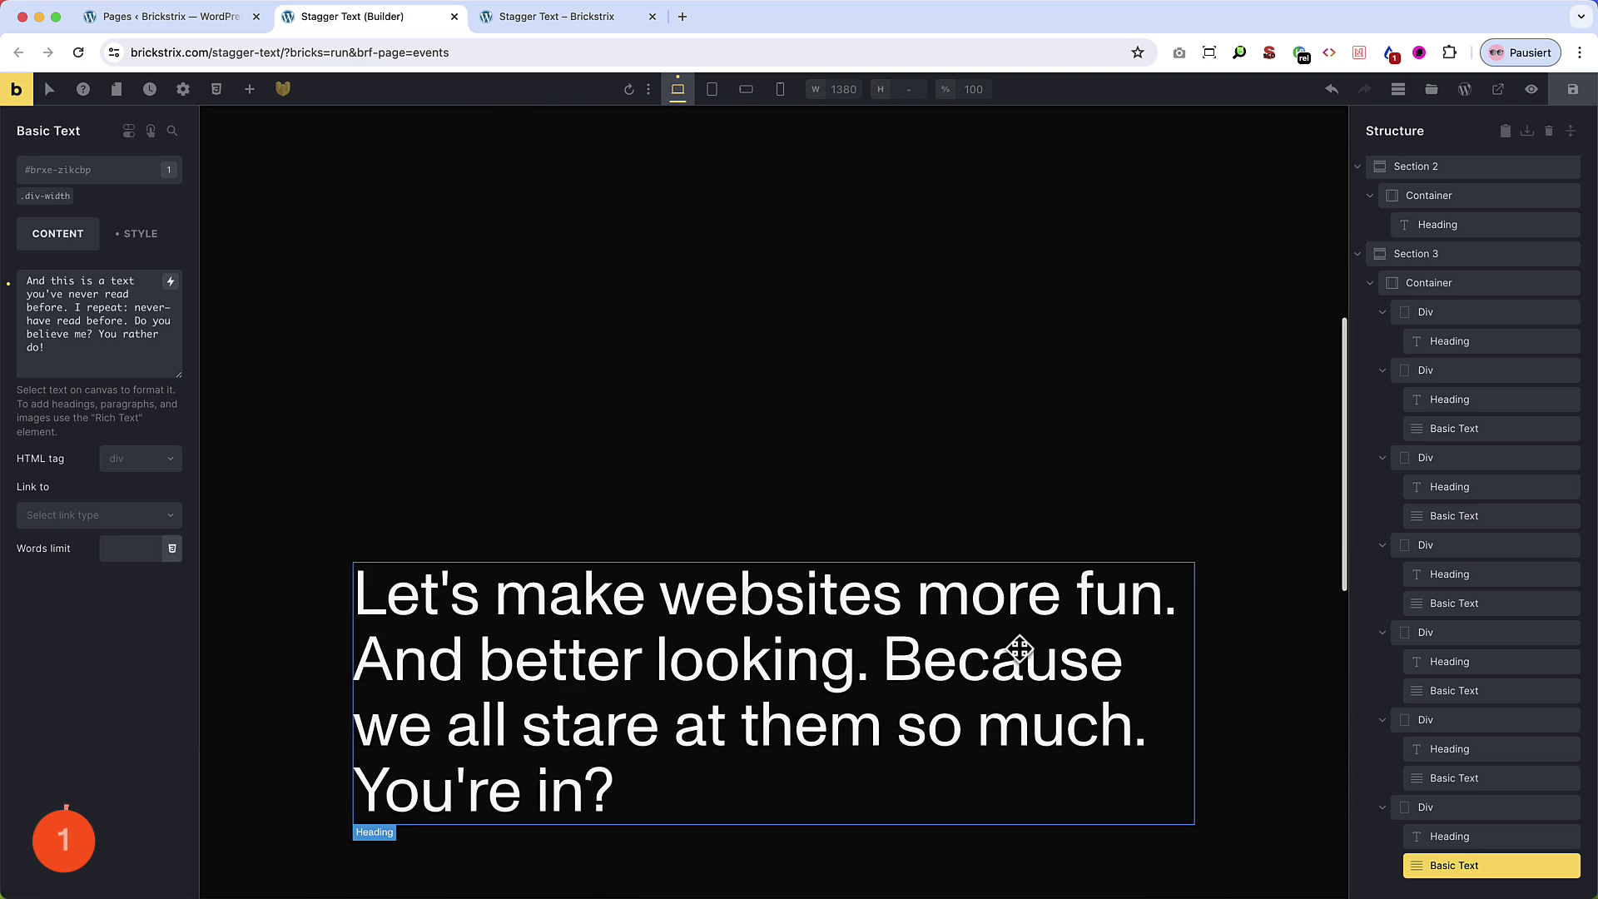
scroll(868, 608, down, 10)
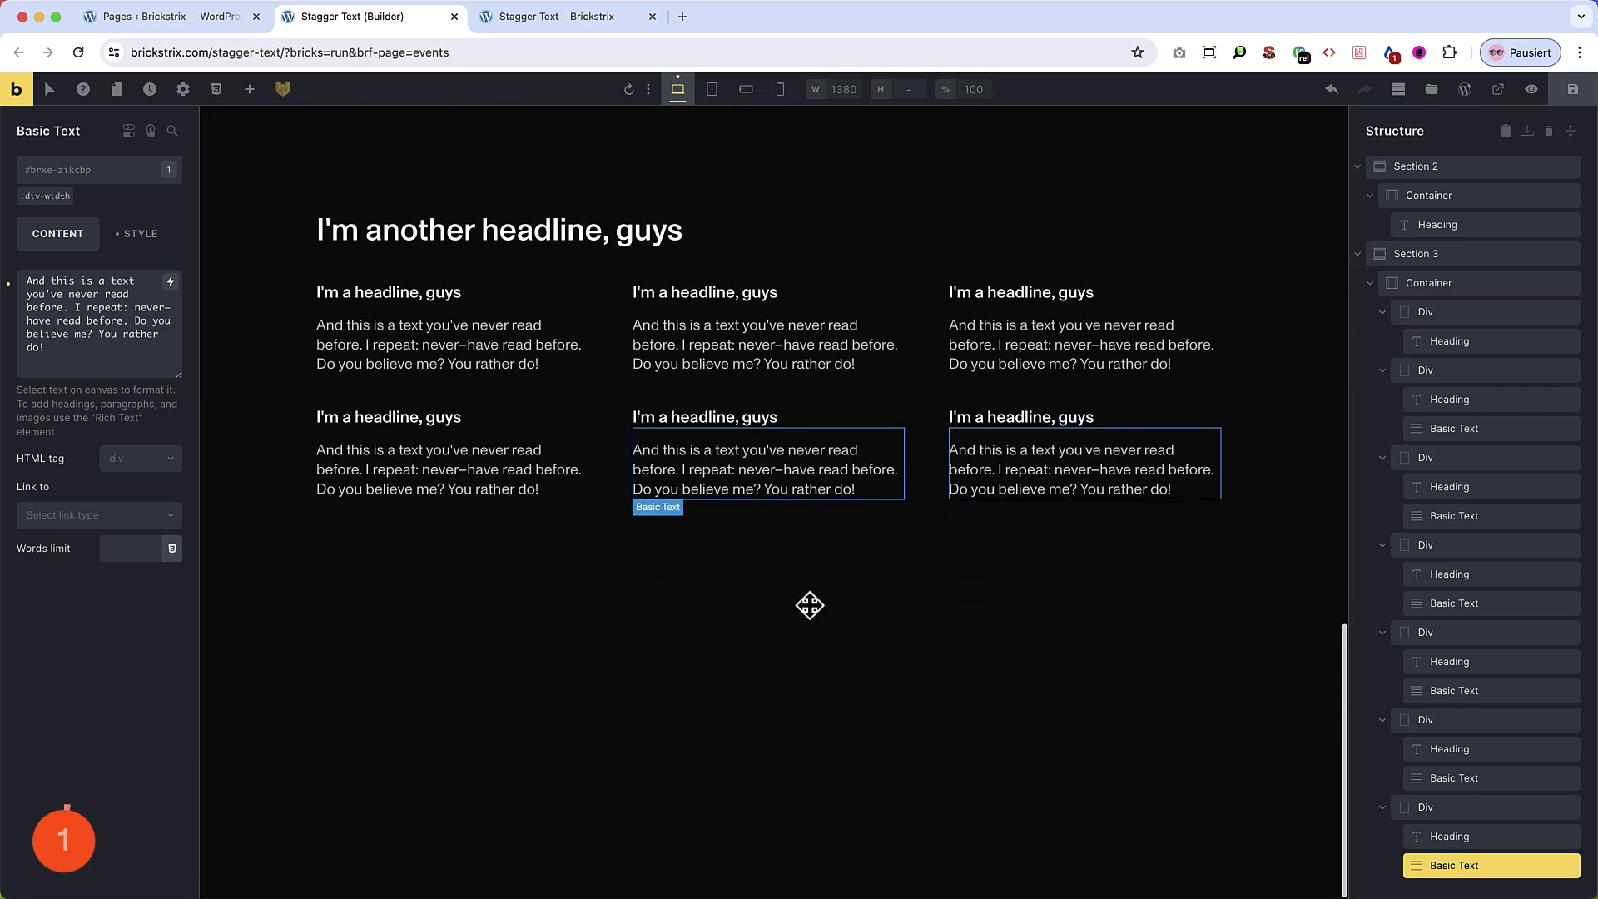
scroll(825, 465, up, 10)
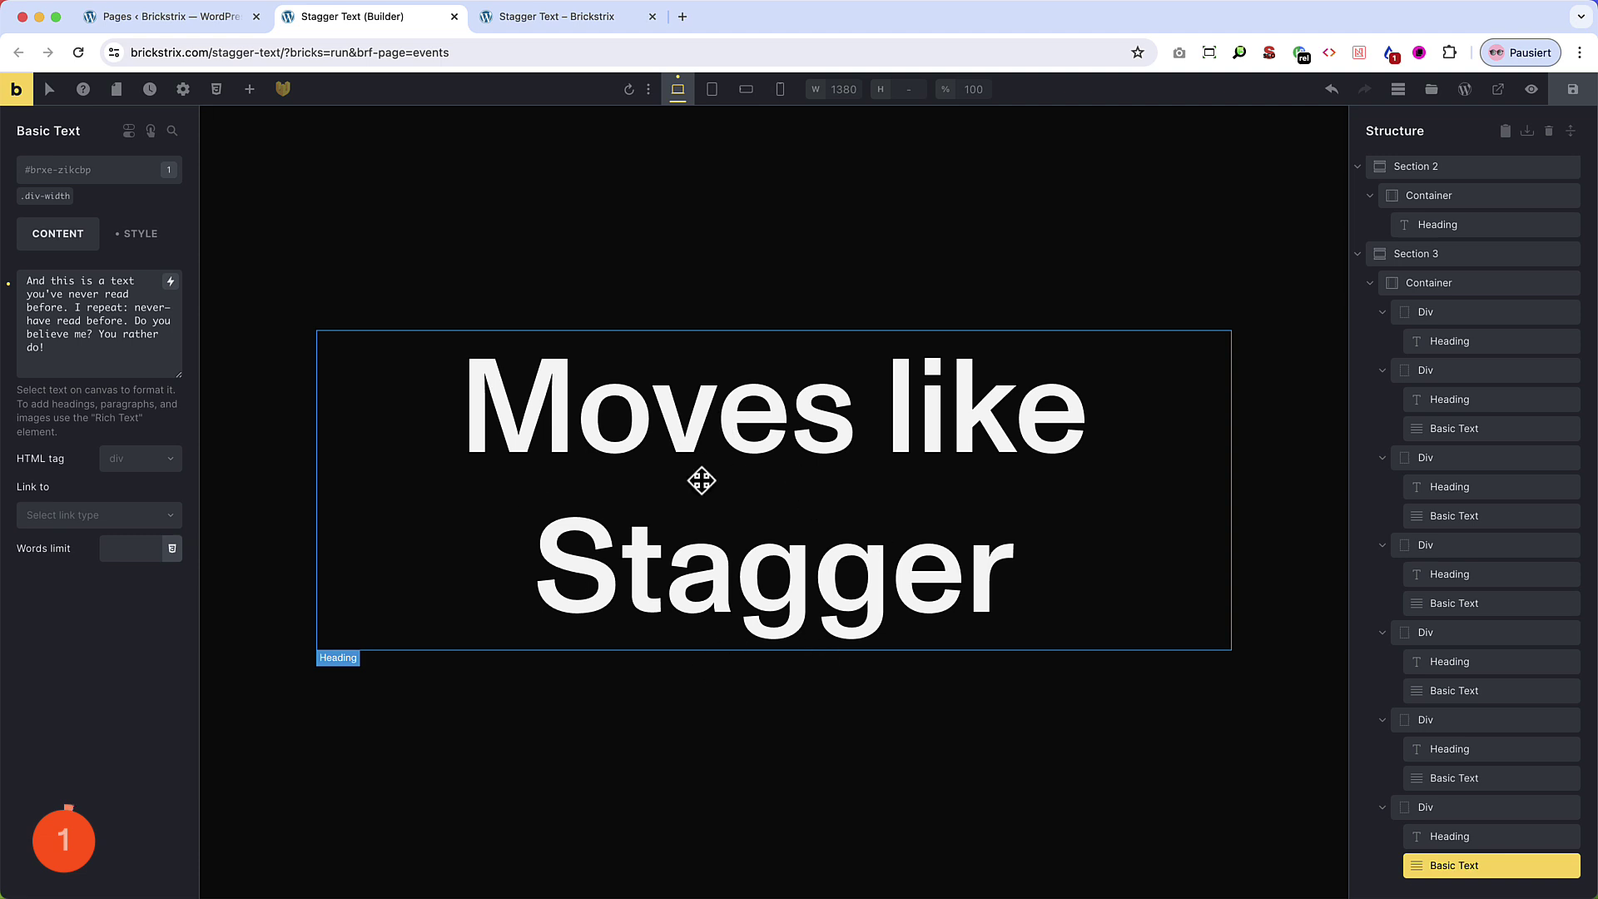
In the Bricksforge Timelines list, add a new folder named 'Stagger Text'
click(283, 89)
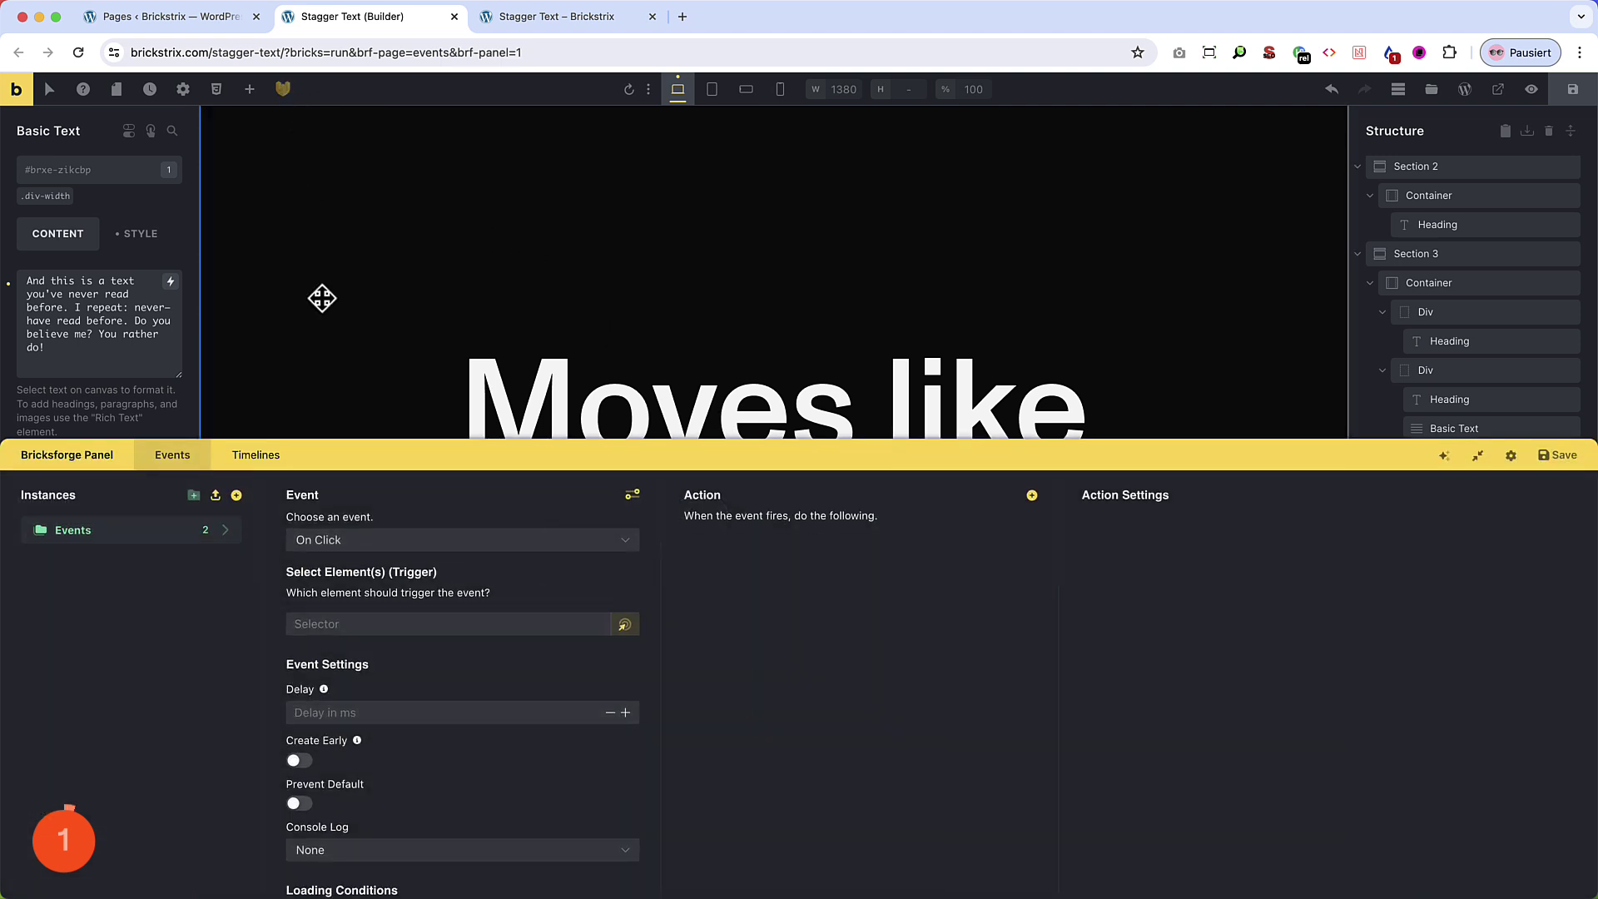
click(268, 456)
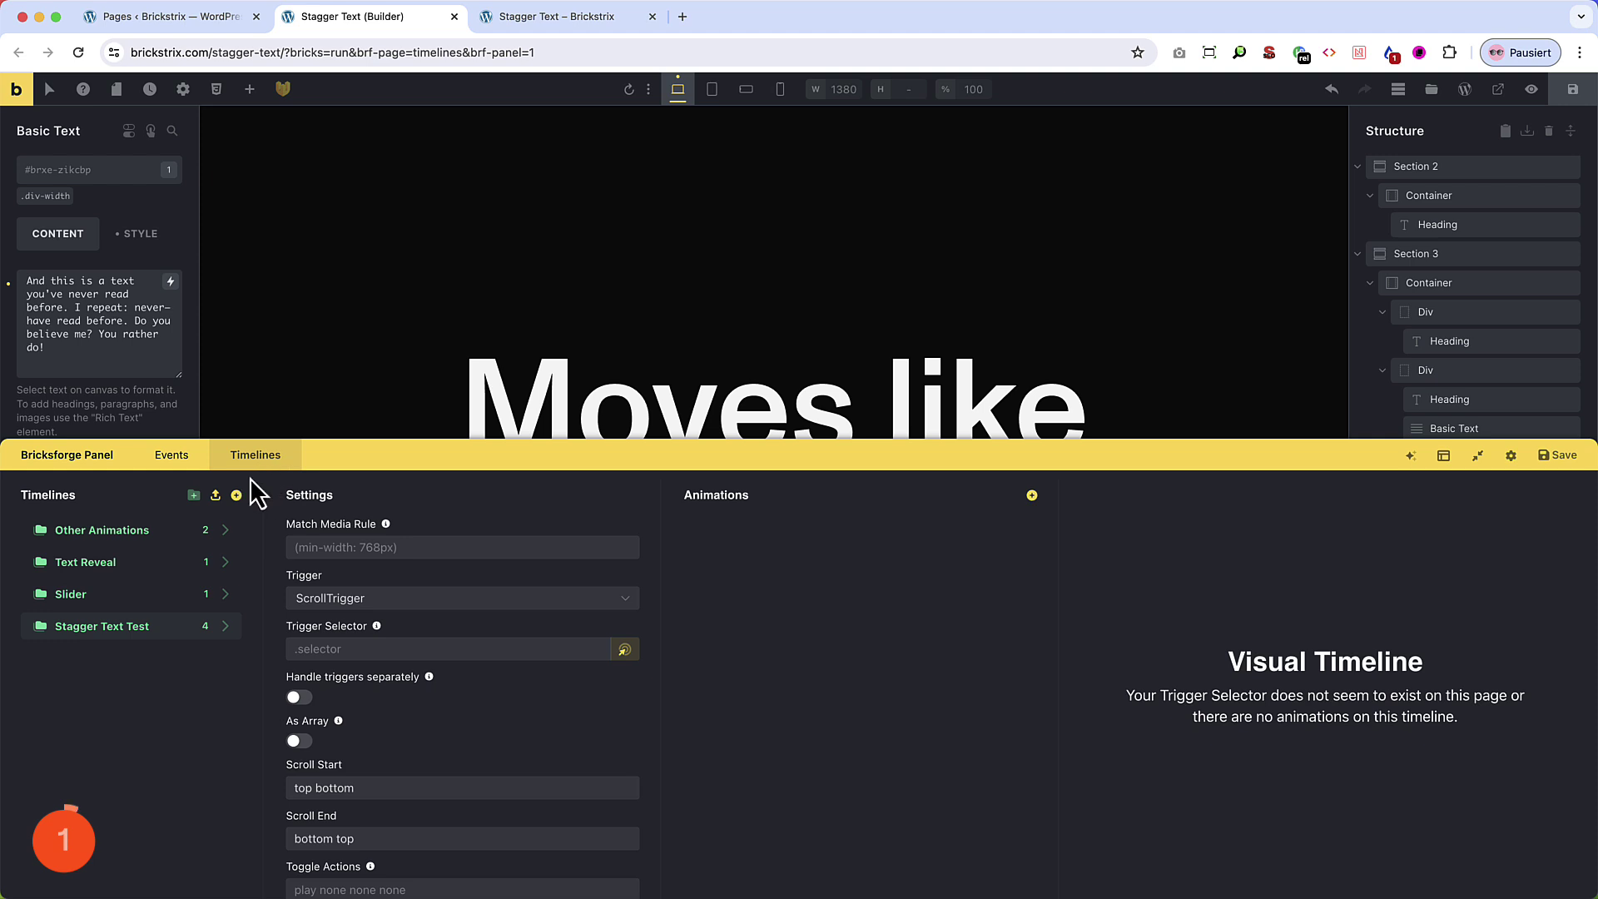
click(194, 496)
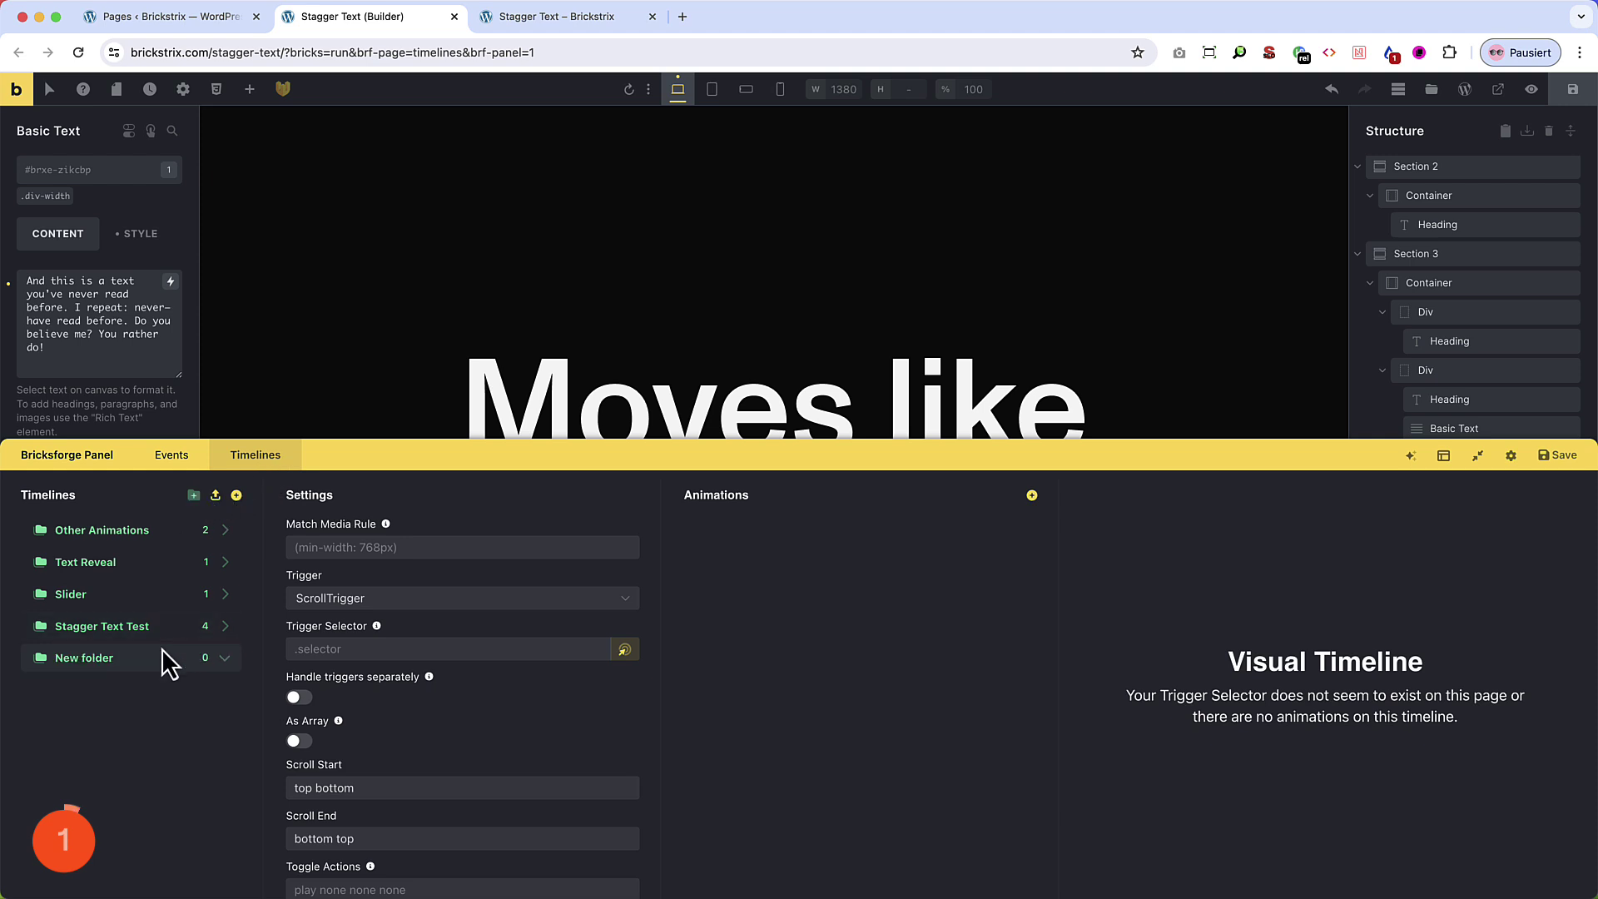
double_click(90, 660)
text(Stagger Text)
key(Return)
Add a timeline to the folder and start renaming it Stagger Text Effect
click(236, 496)
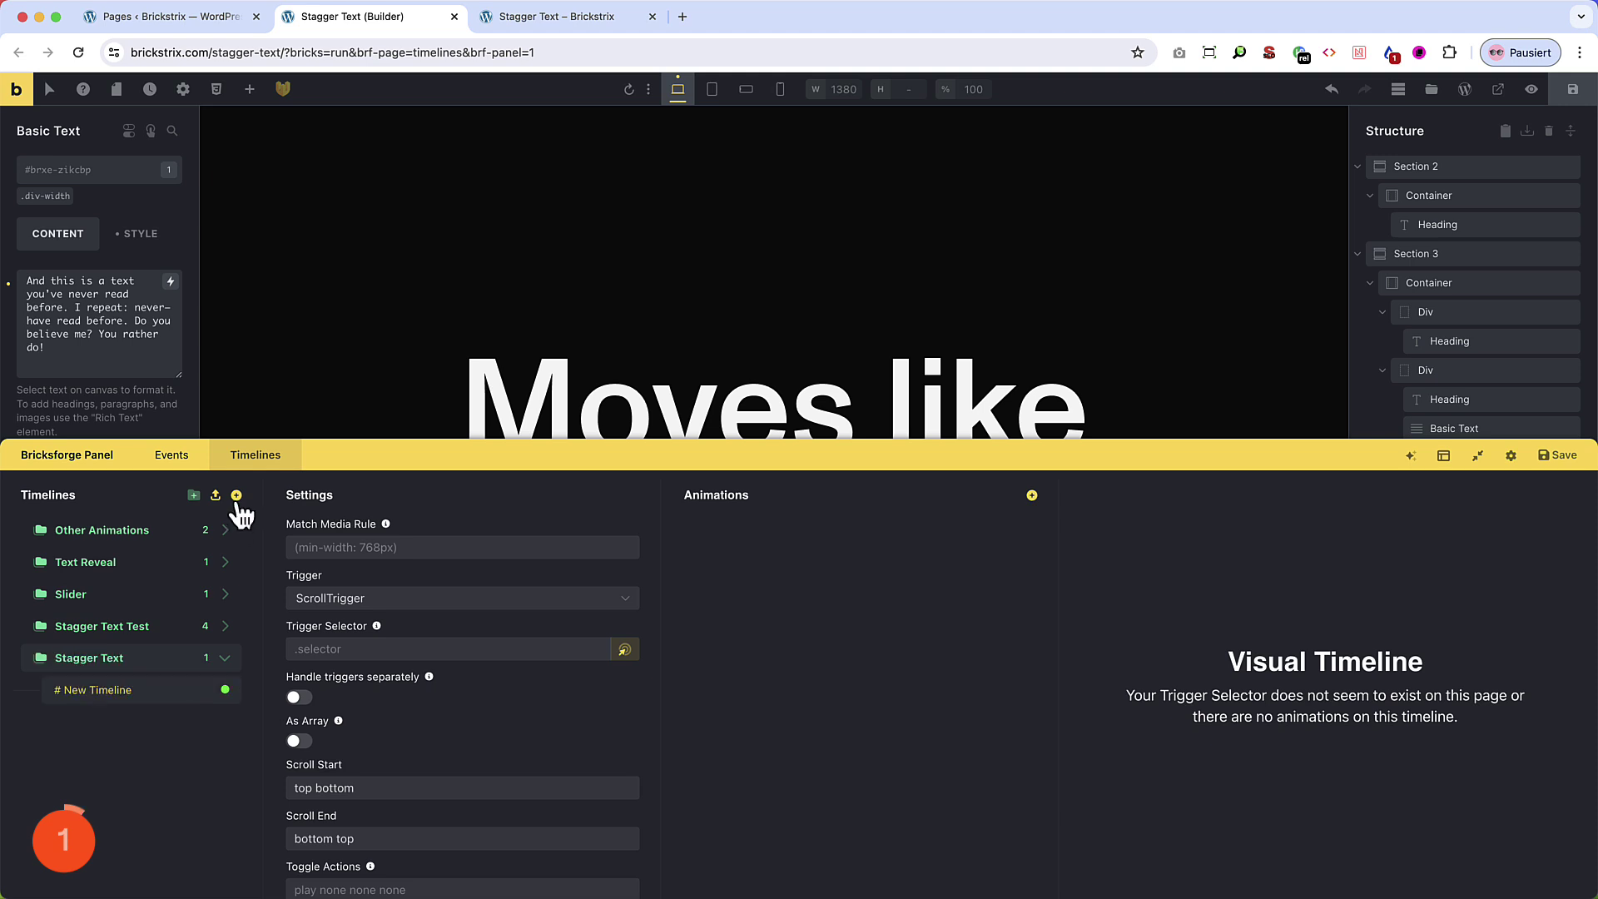
triple_click(129, 699)
text(Stagger Text Effect)
Set the timeline's trigger to Pageload
click(386, 612)
click(355, 661)
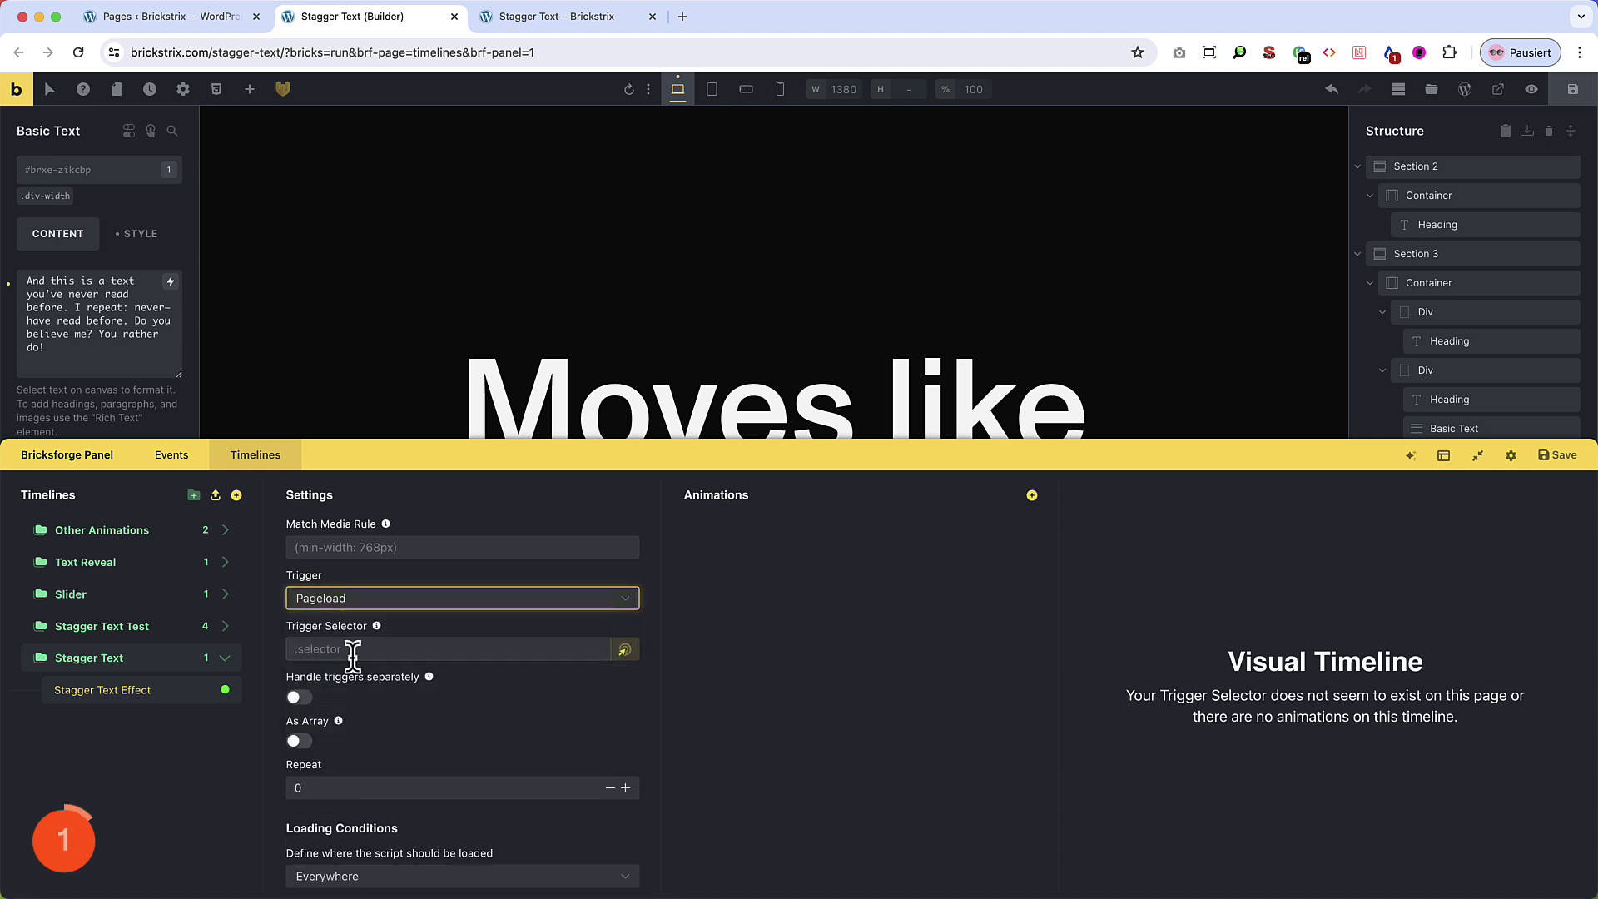
click(541, 649)
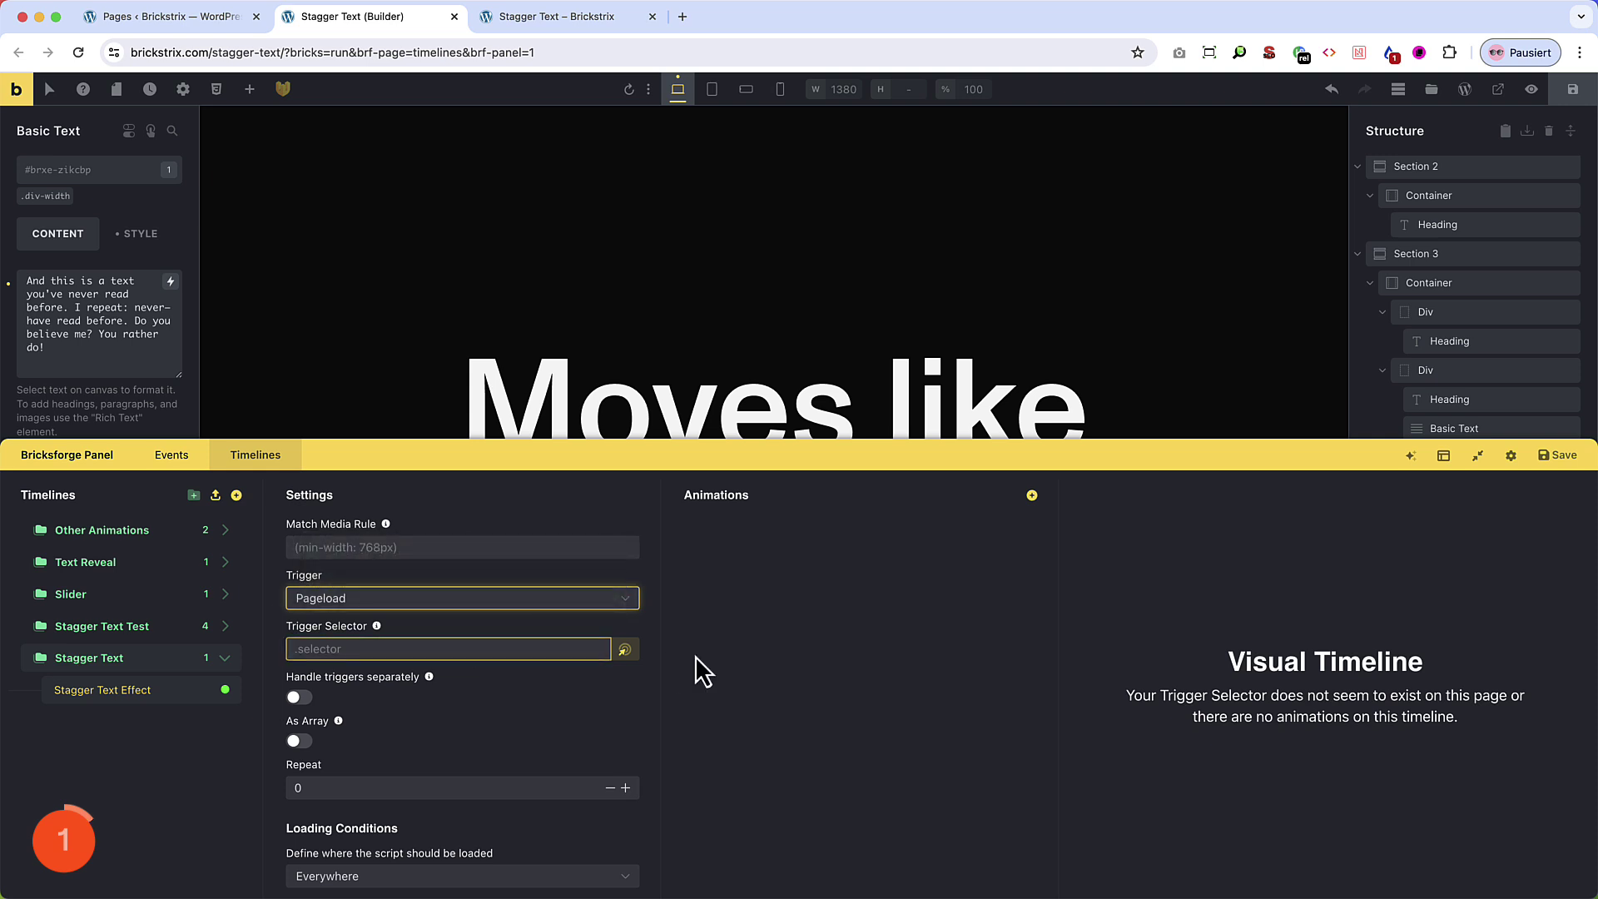
click(677, 671)
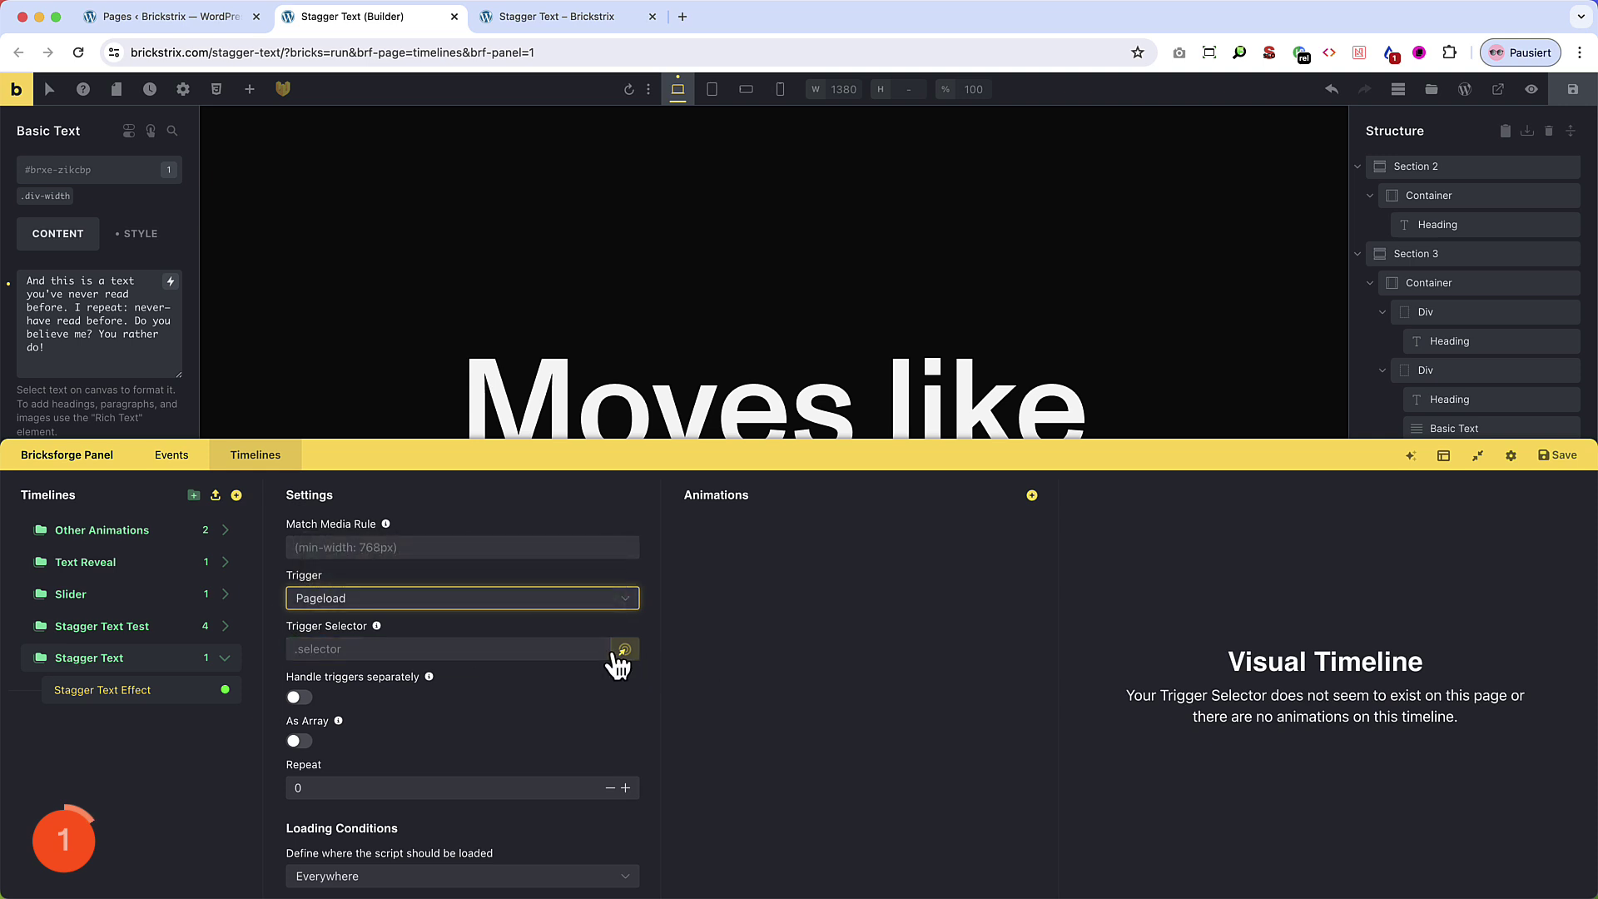
scroll(616, 661, down, 1)
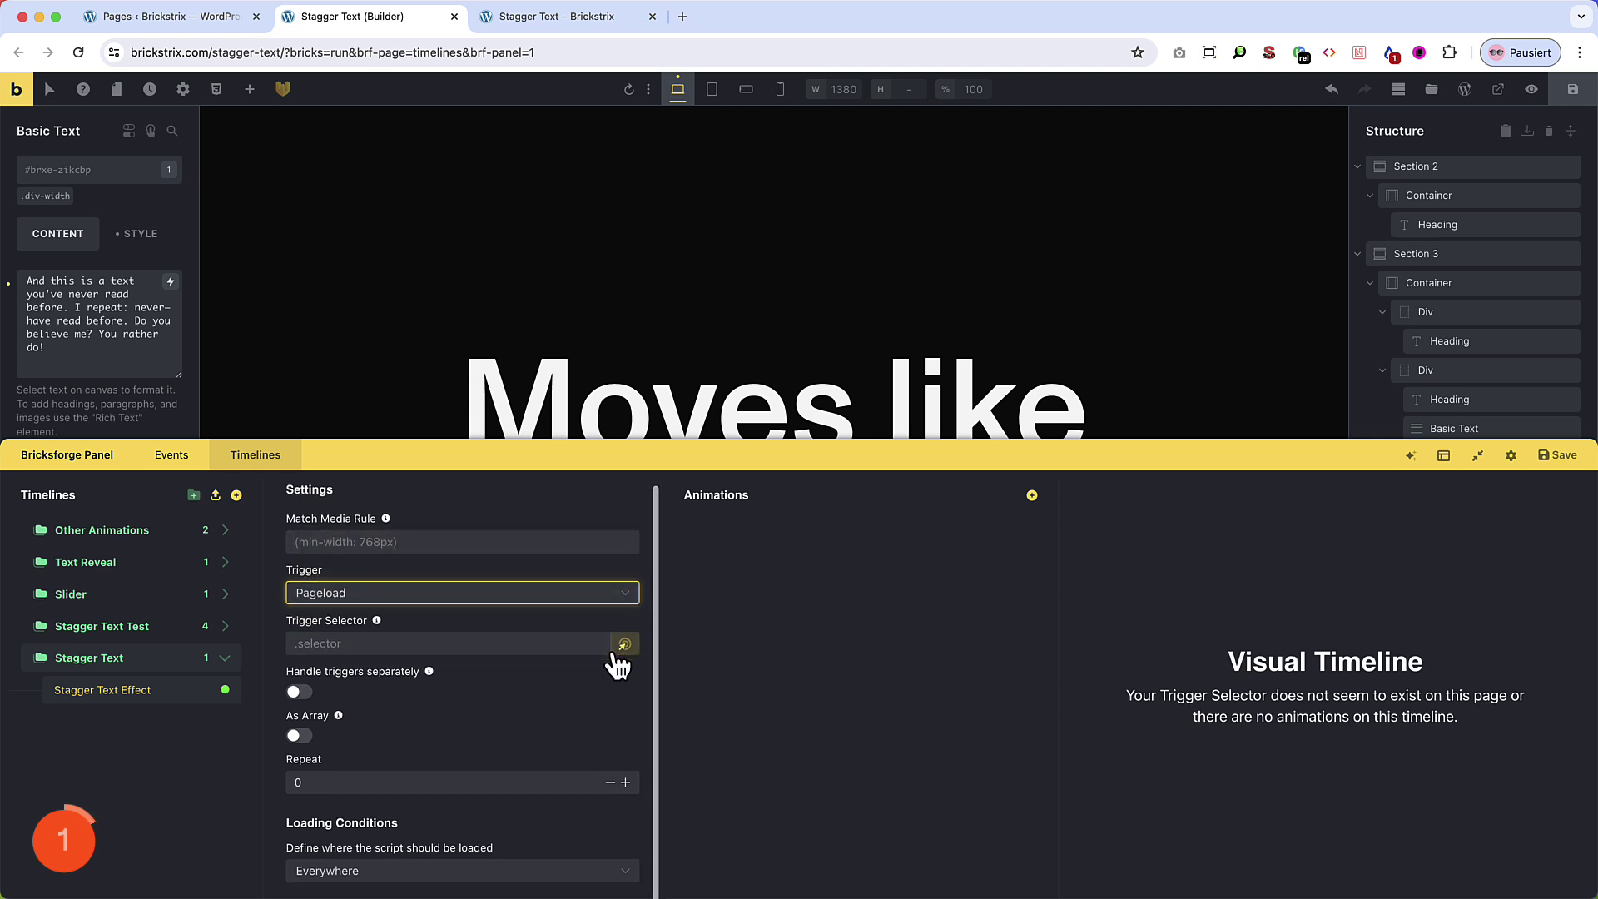
click(593, 650)
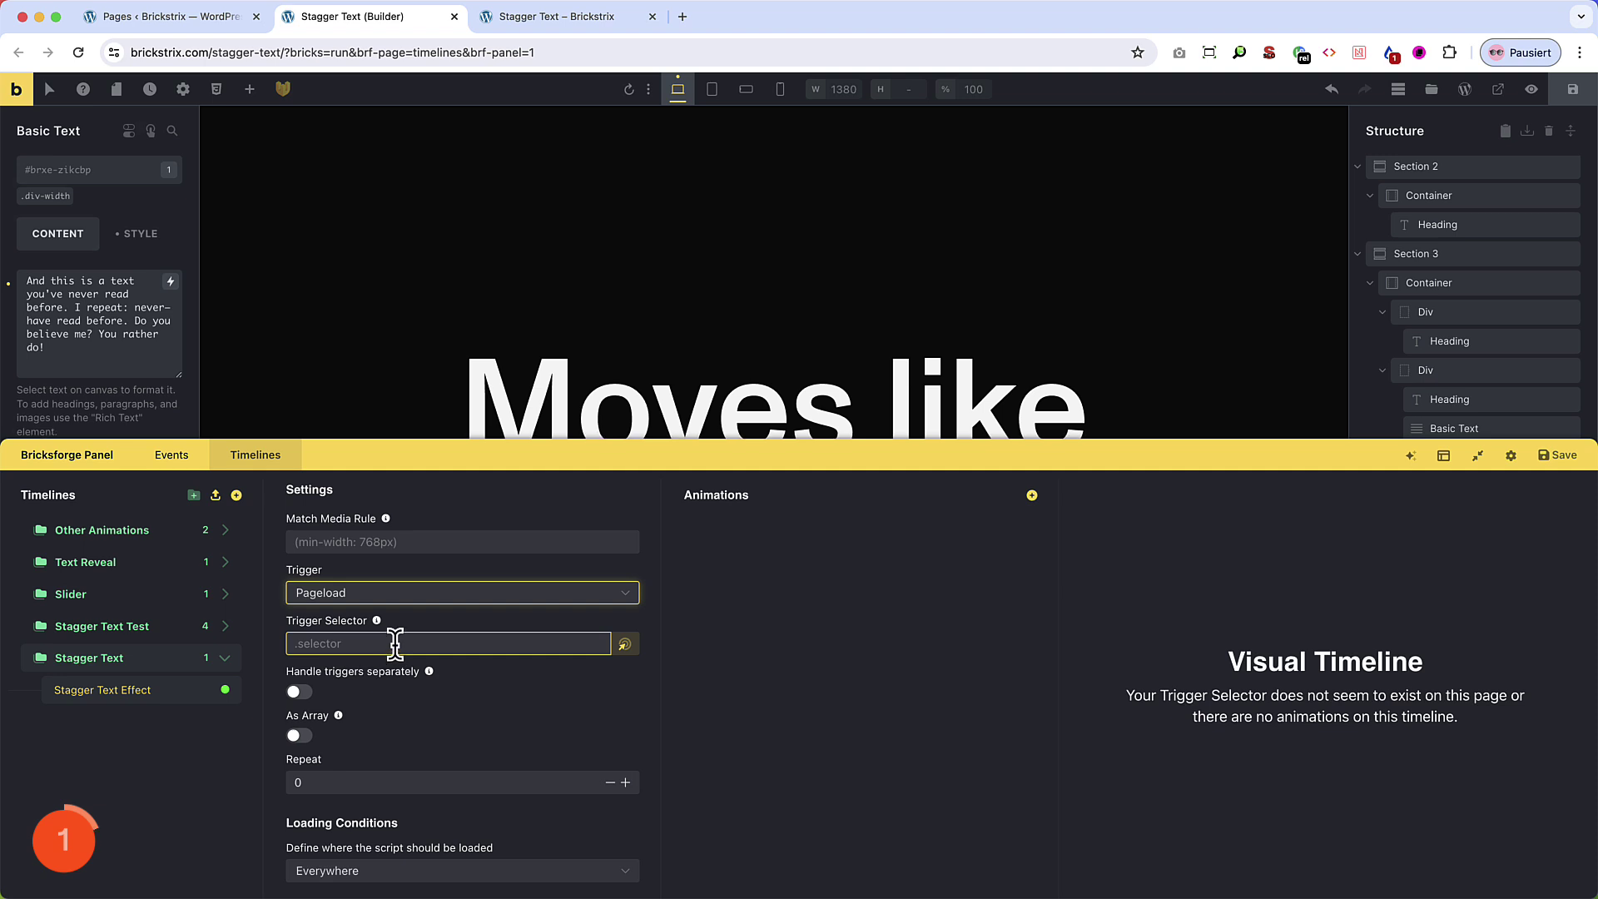
Add the .trigger class to the paragraph text and the 'Moves like Stagger' heading
click(93, 173)
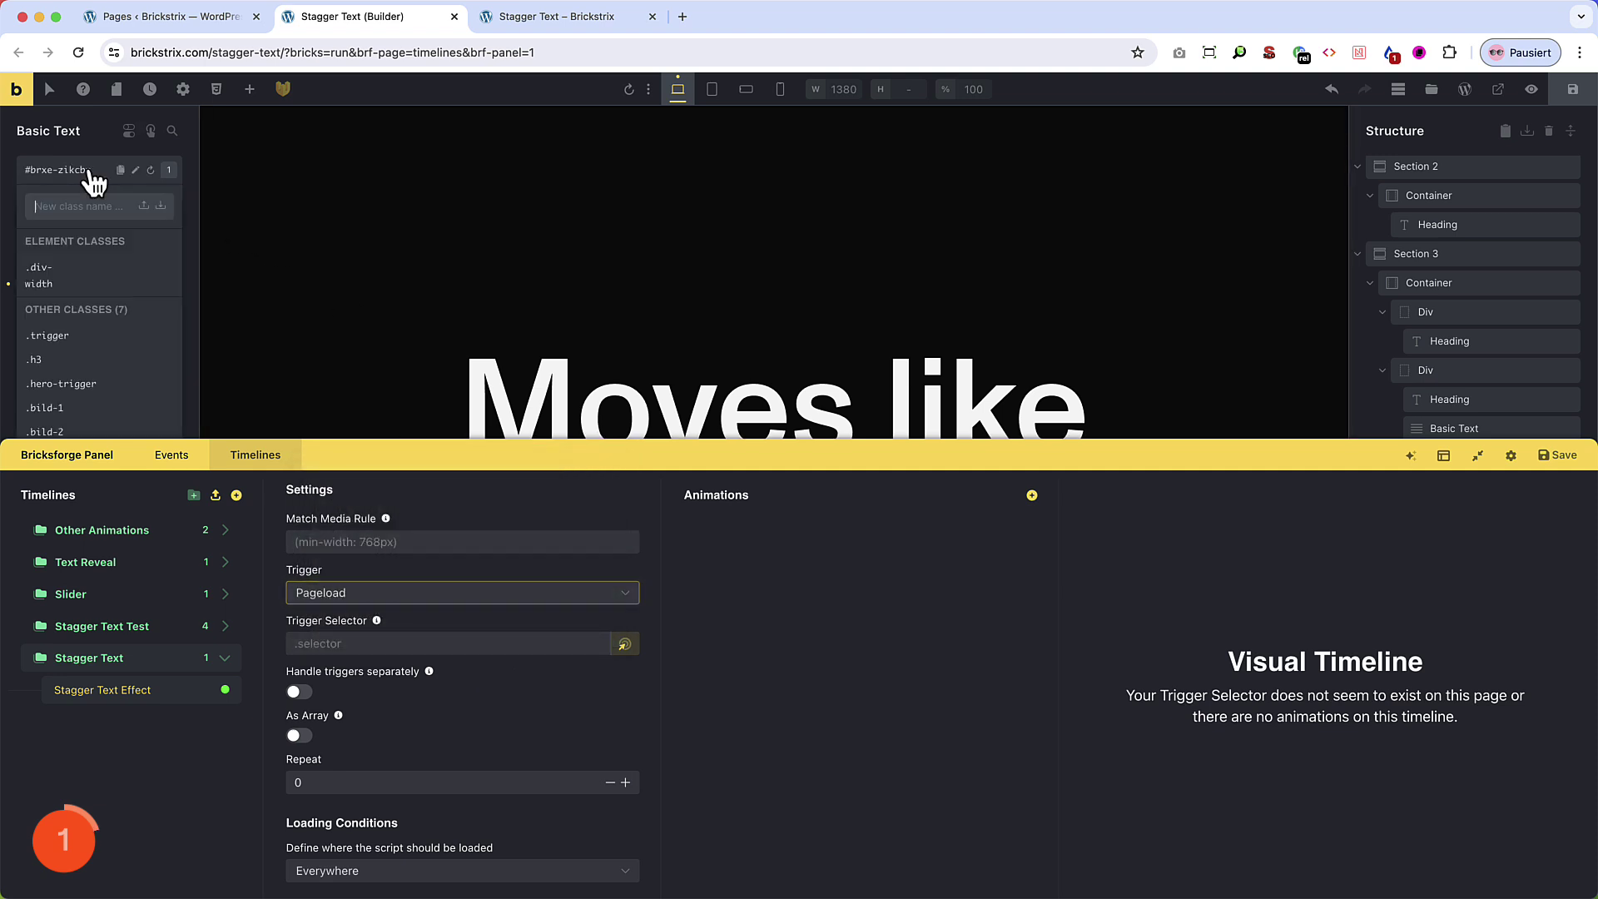
click(50, 335)
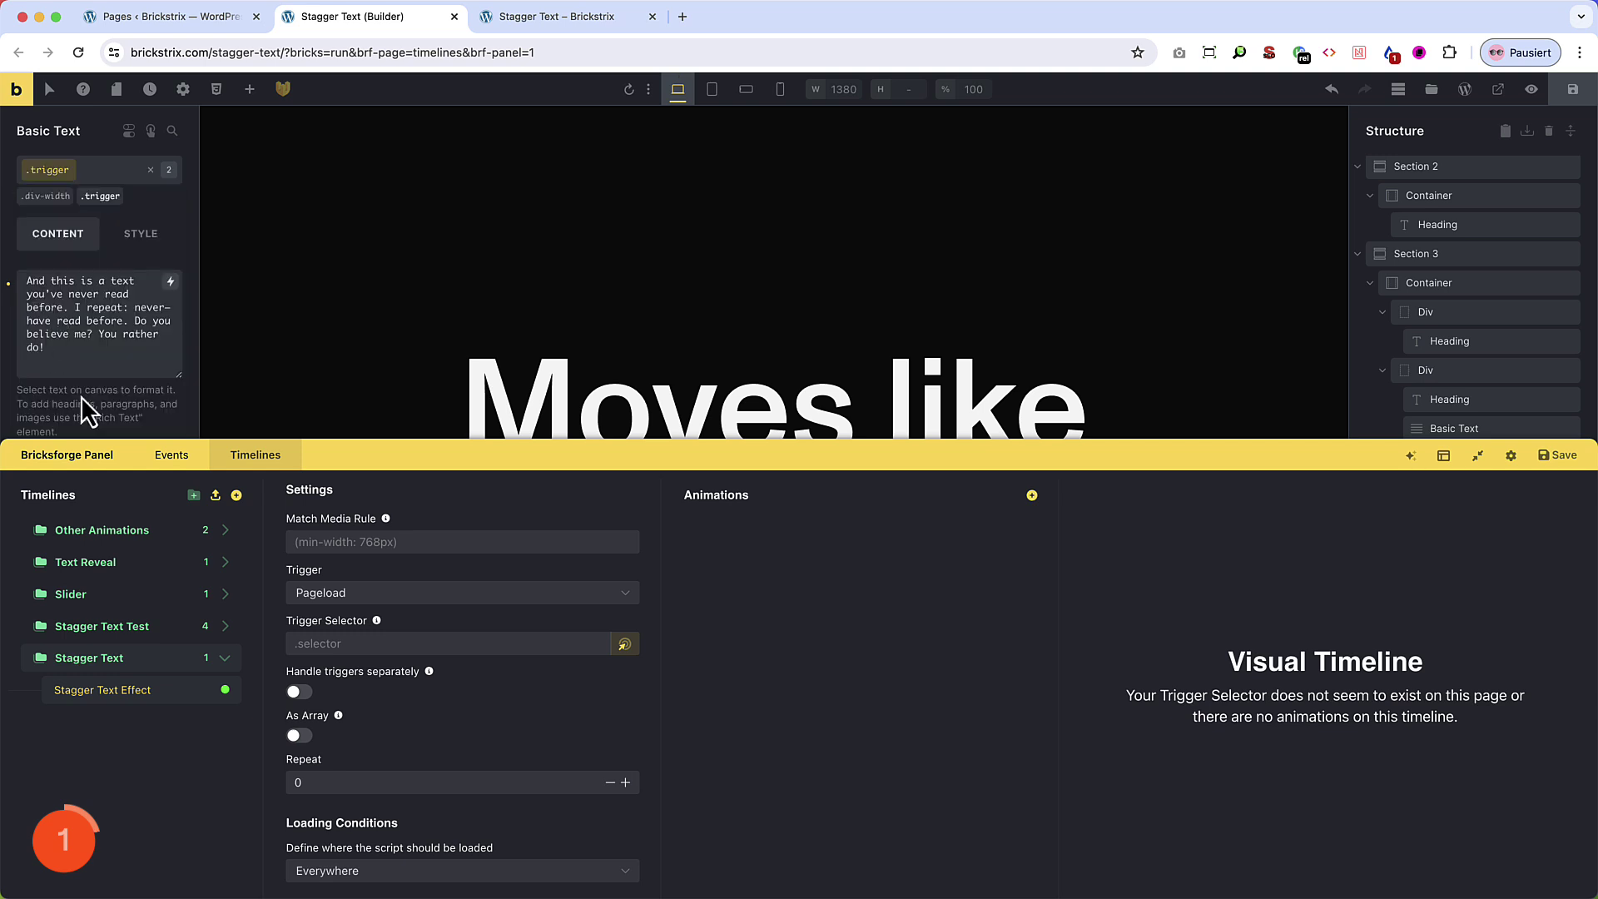
click(742, 392)
click(96, 172)
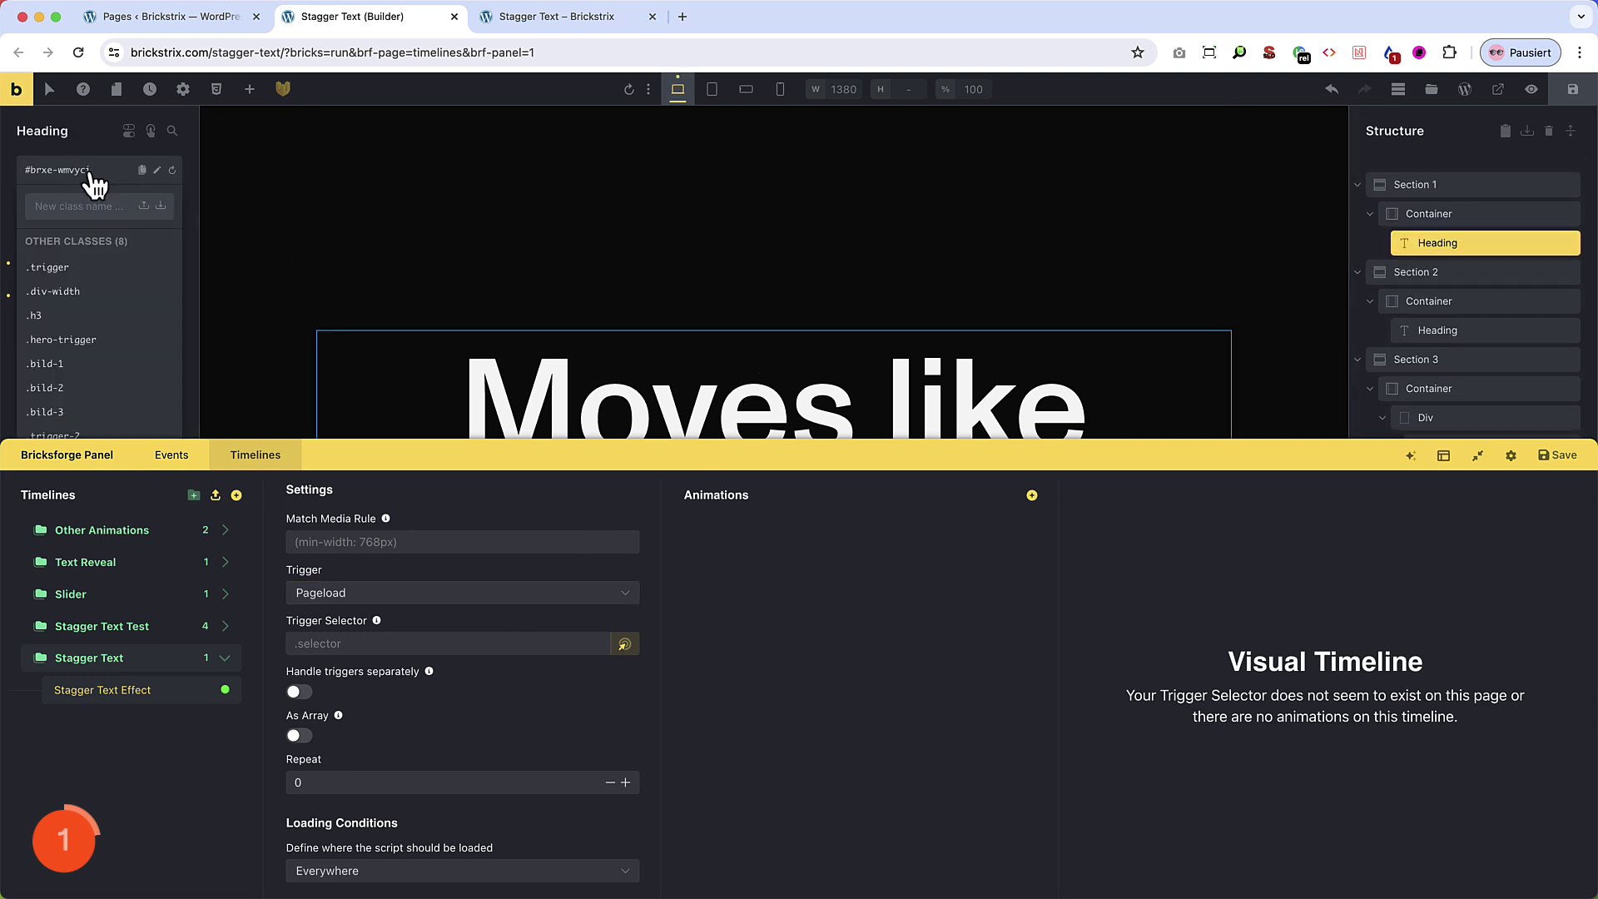
text(tr)
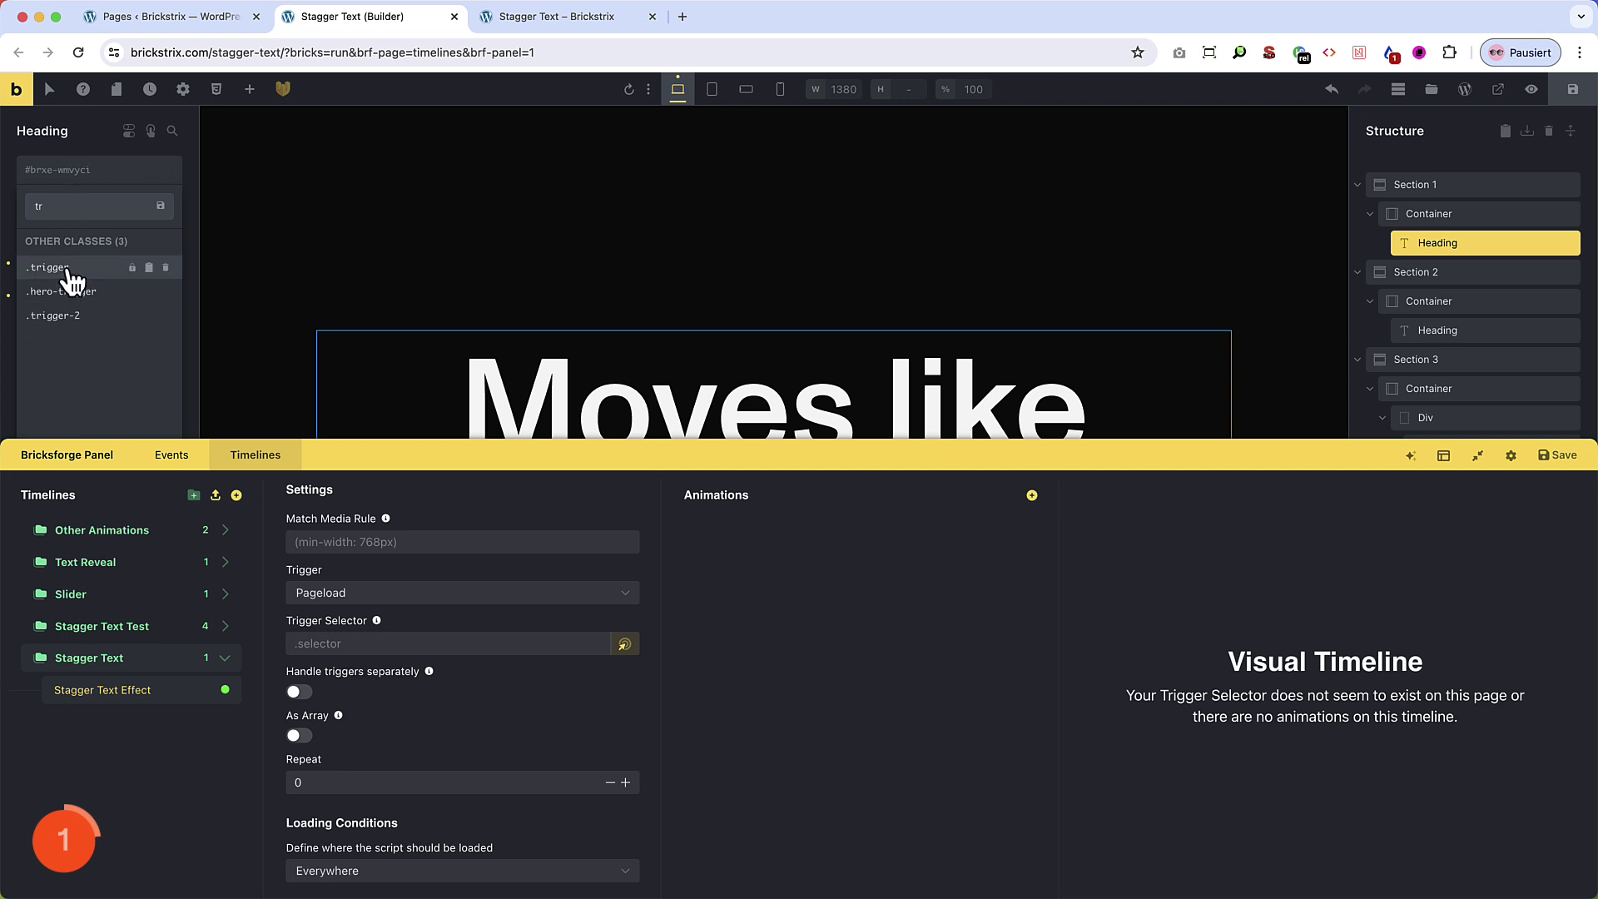
click(68, 269)
Enter .trigger as the timeline's trigger selector
click(460, 645)
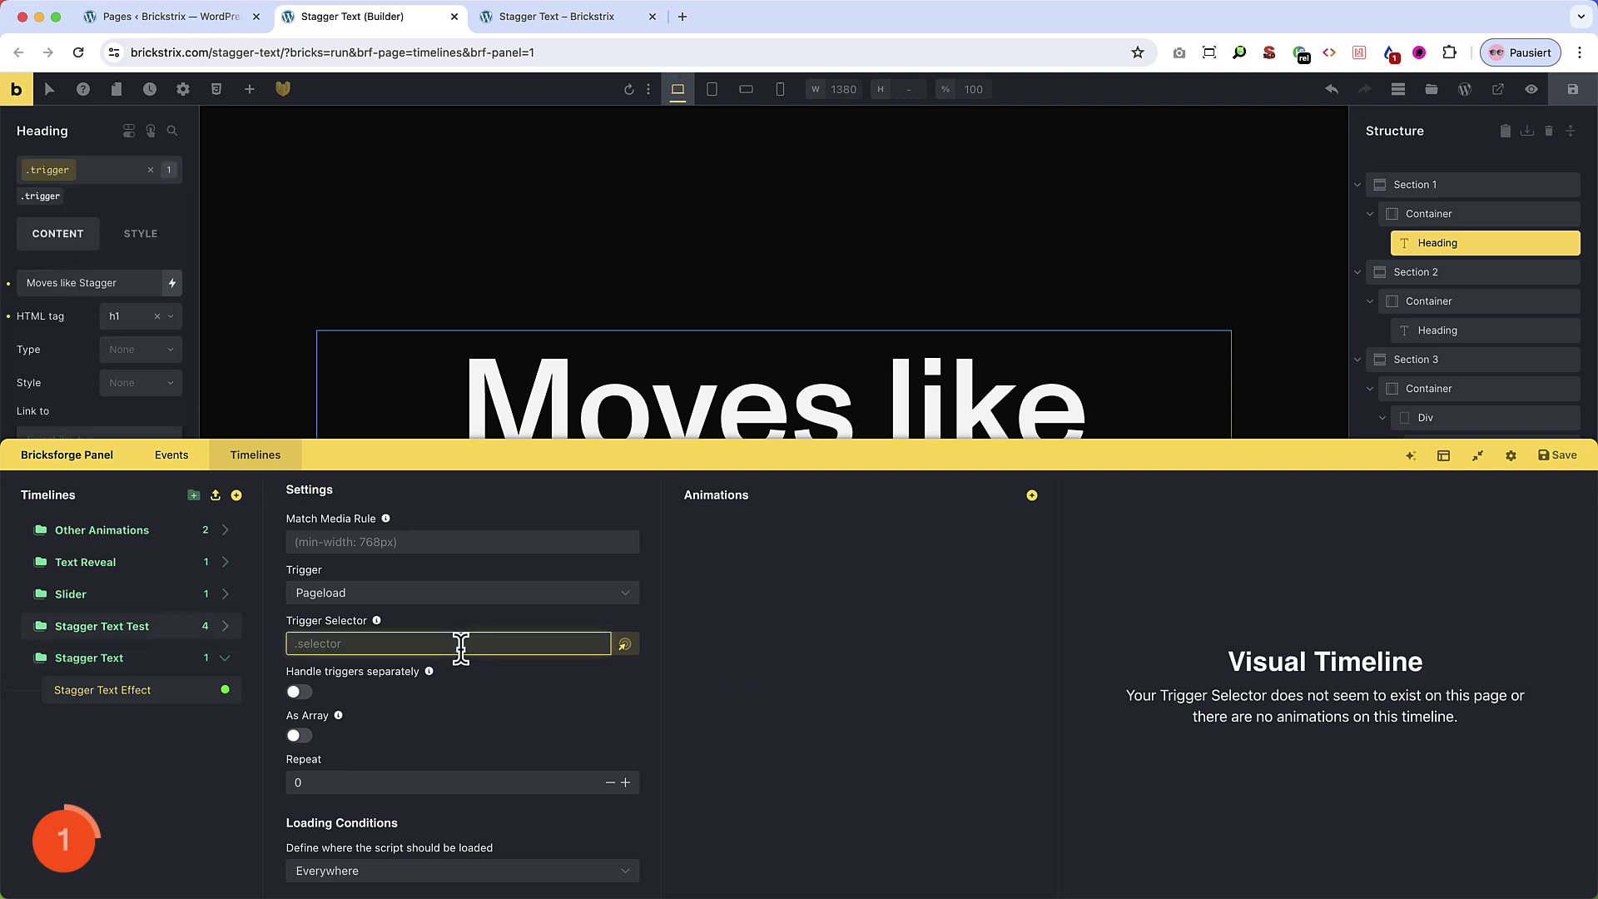
text(.trigger)
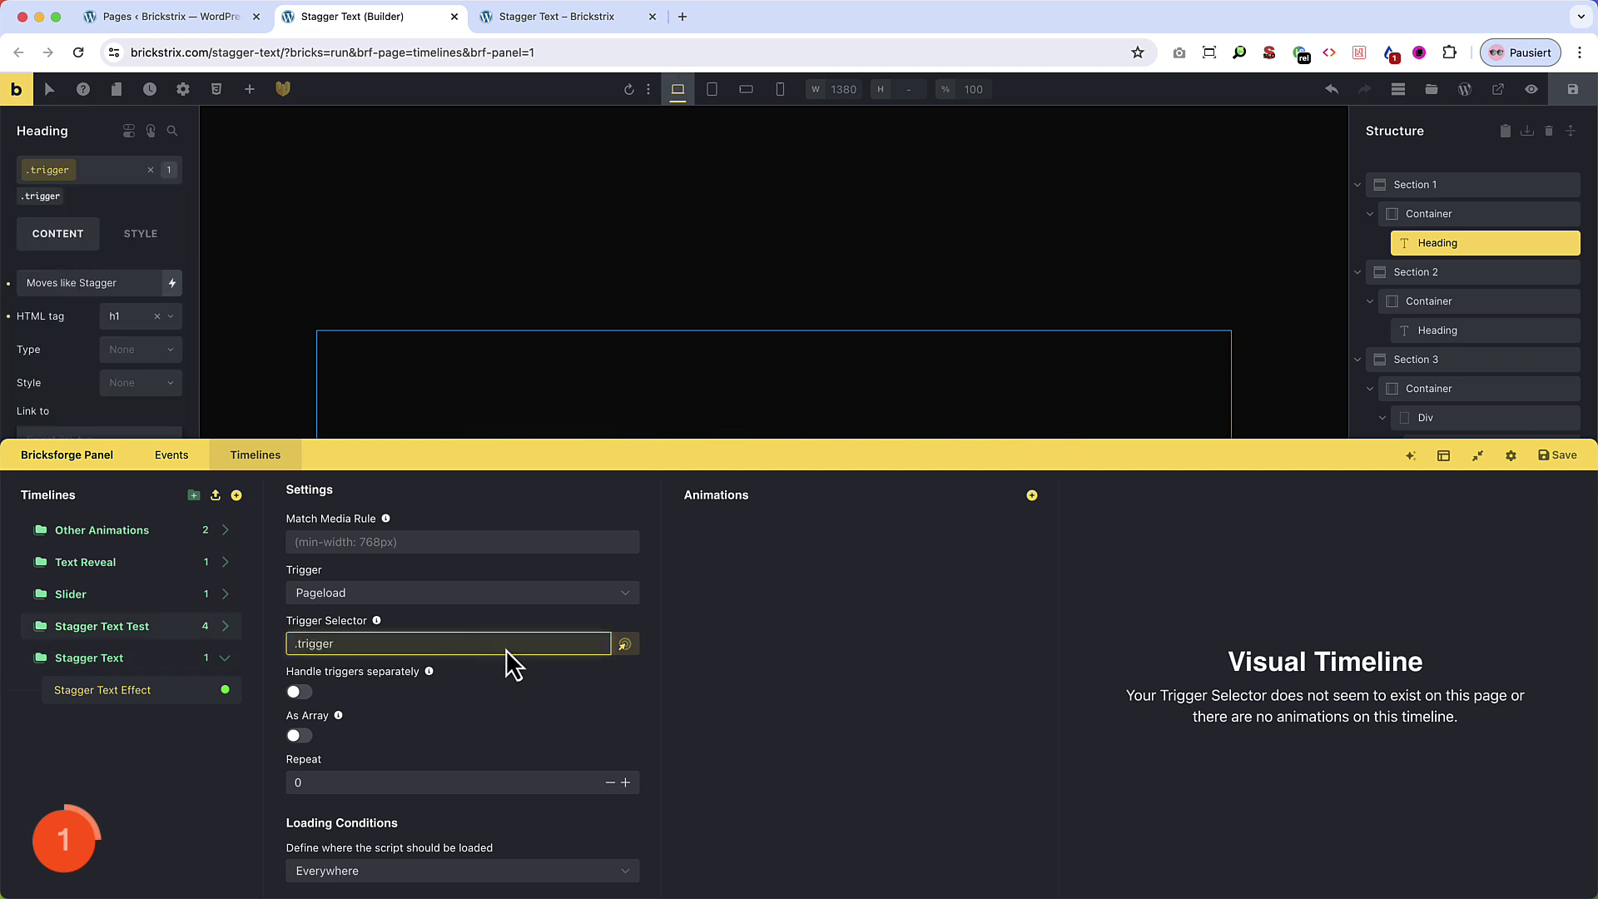
click(658, 655)
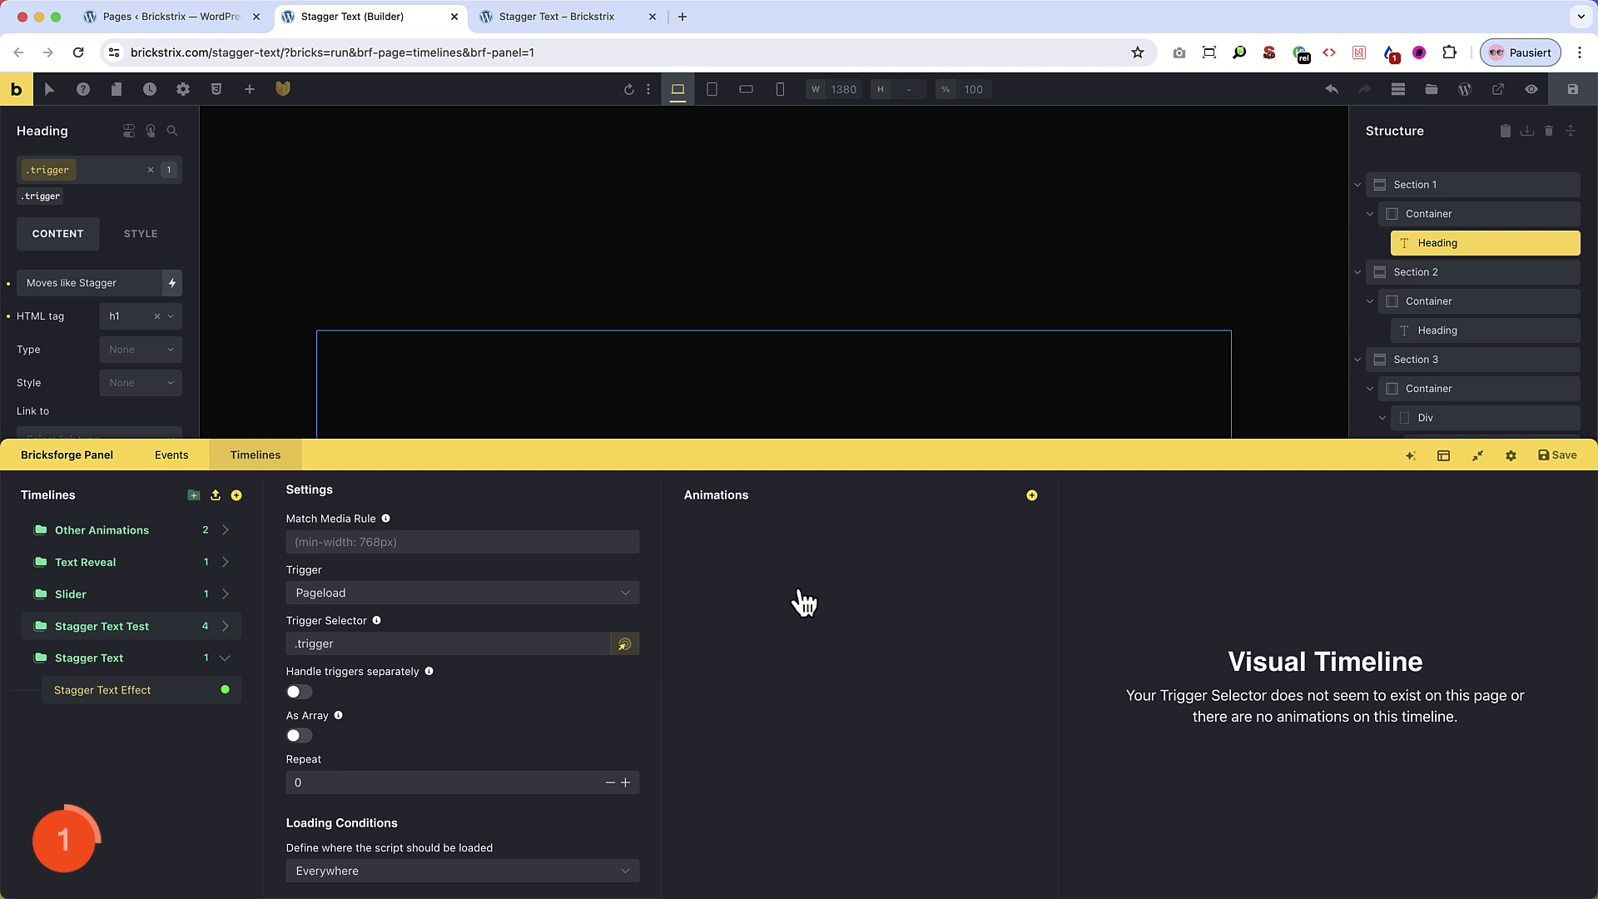
Add a new animation to the timeline and name it Stagger Effect
click(1033, 496)
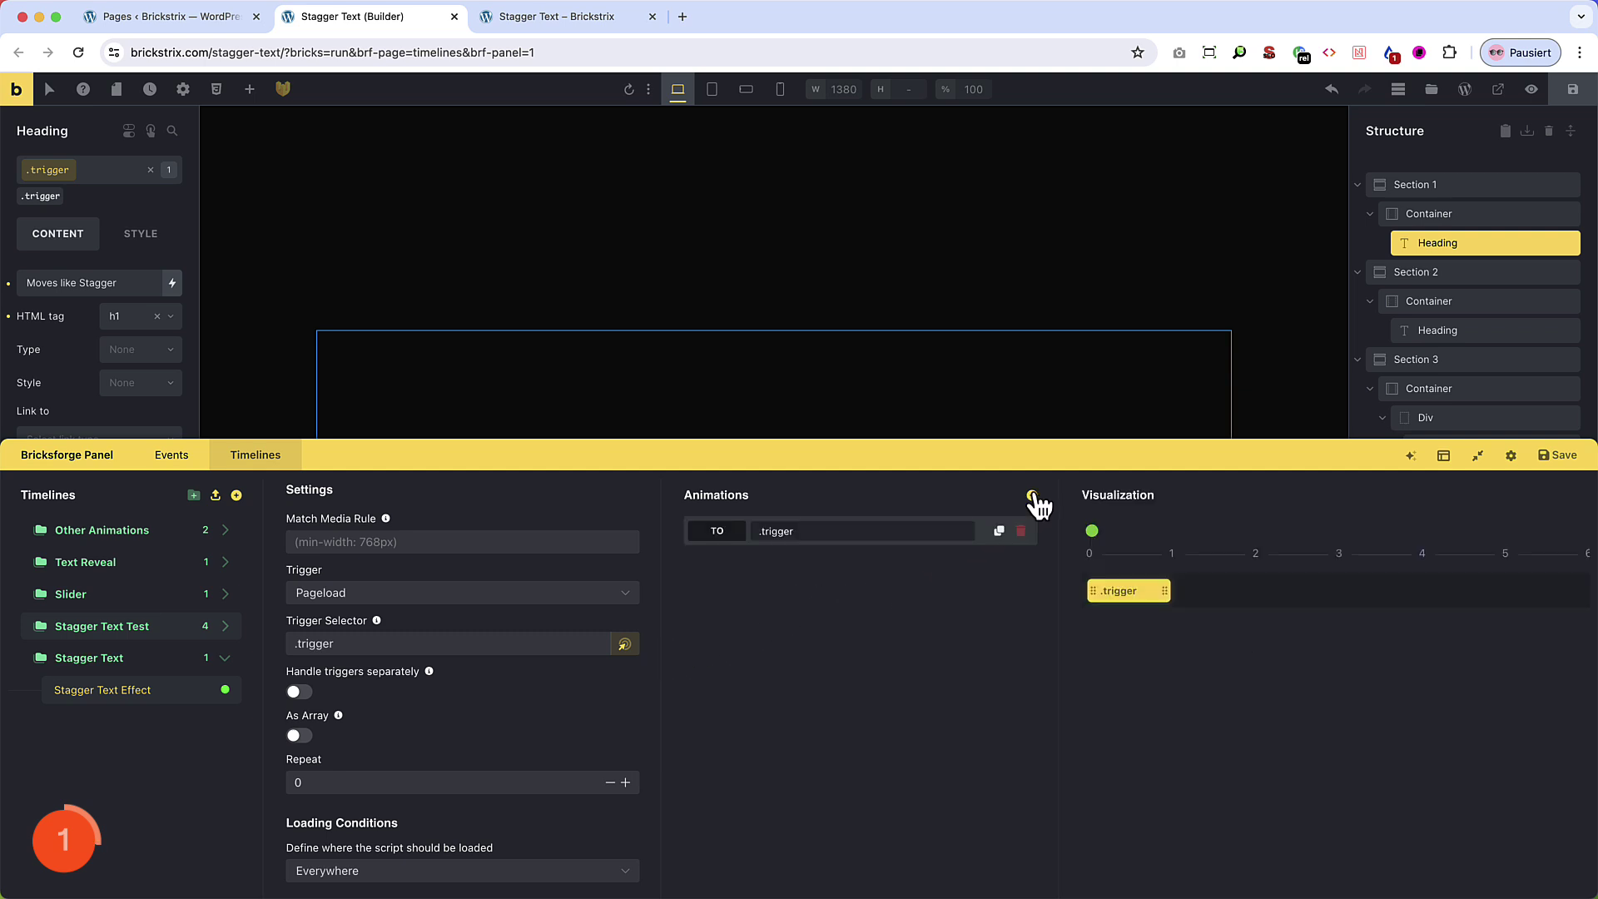
click(849, 539)
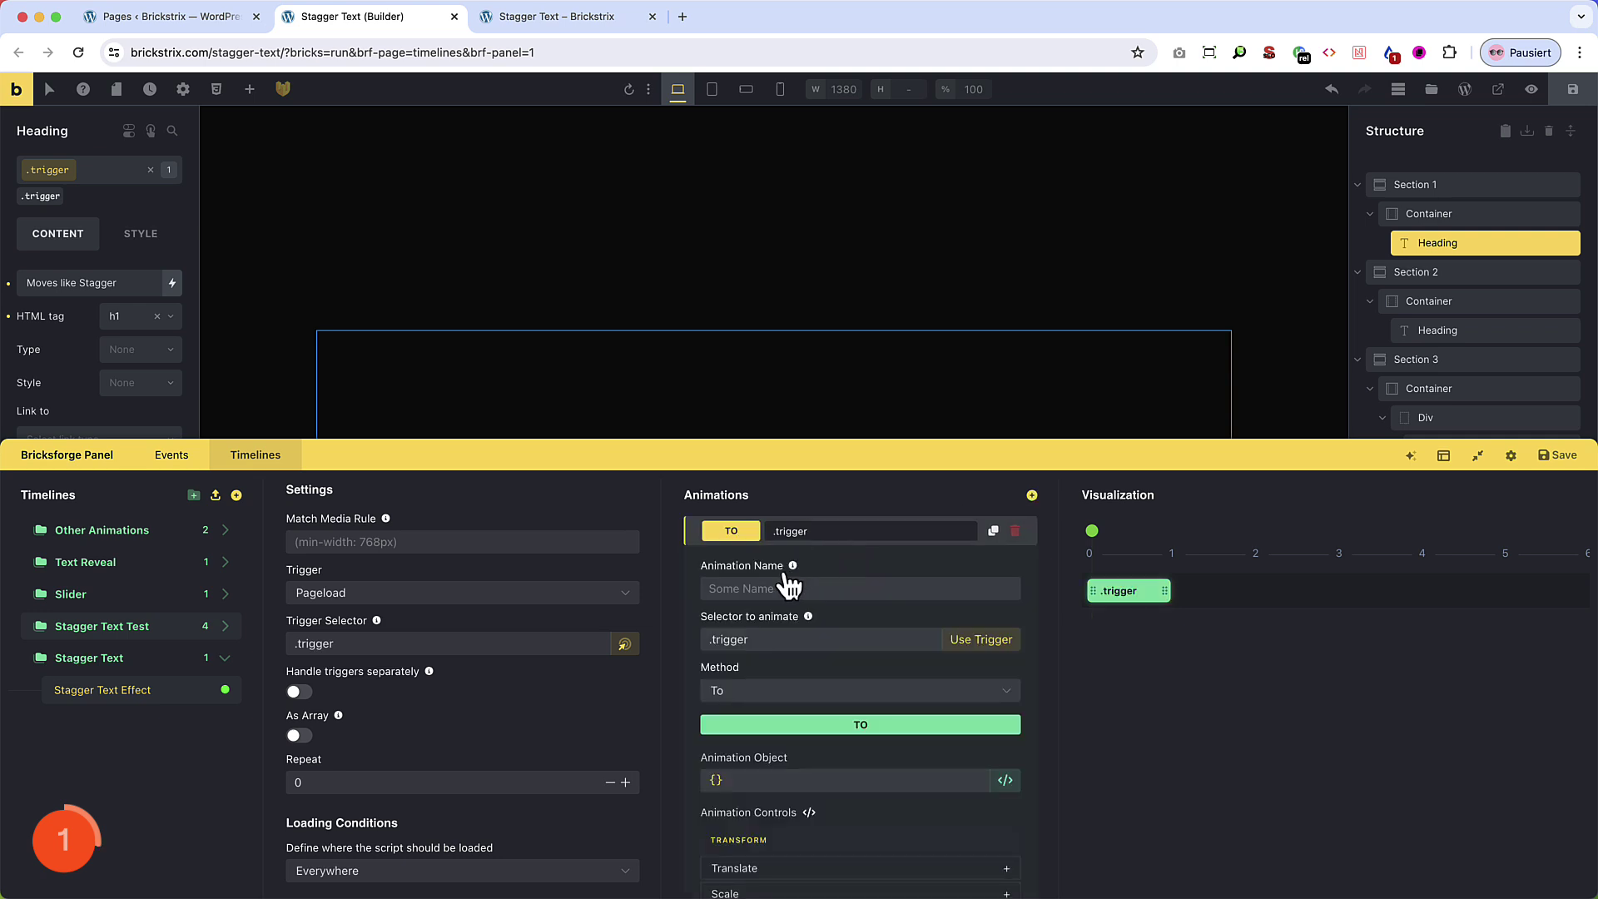
click(766, 582)
text(Stagger Effect)
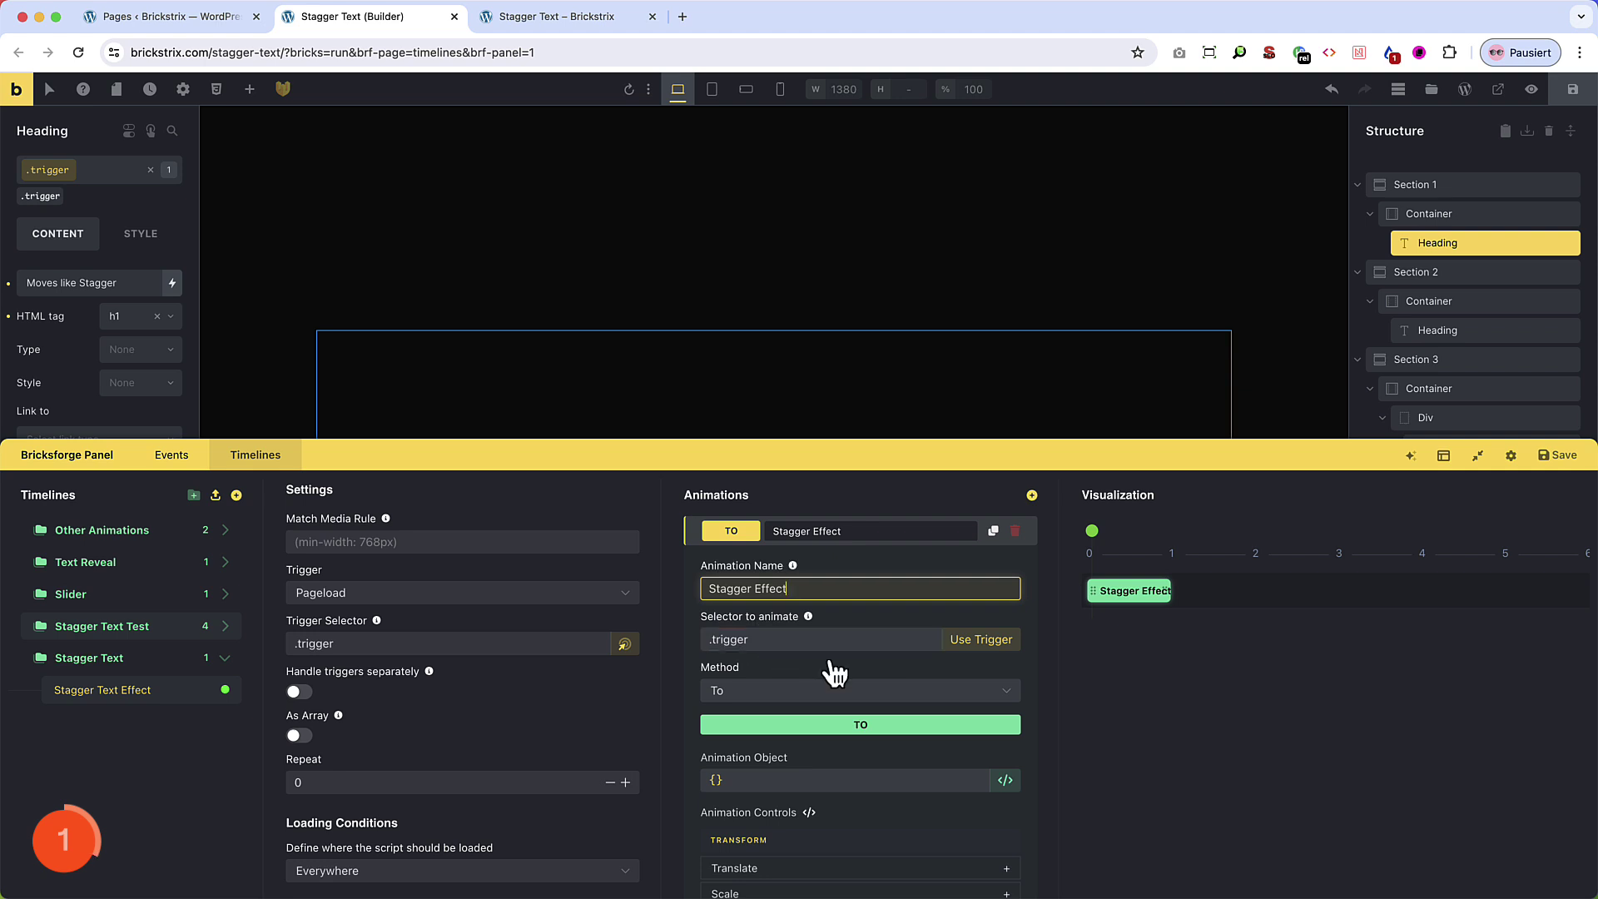
Switch the Stagger Effect animation method to From
scroll(834, 671, down, 1)
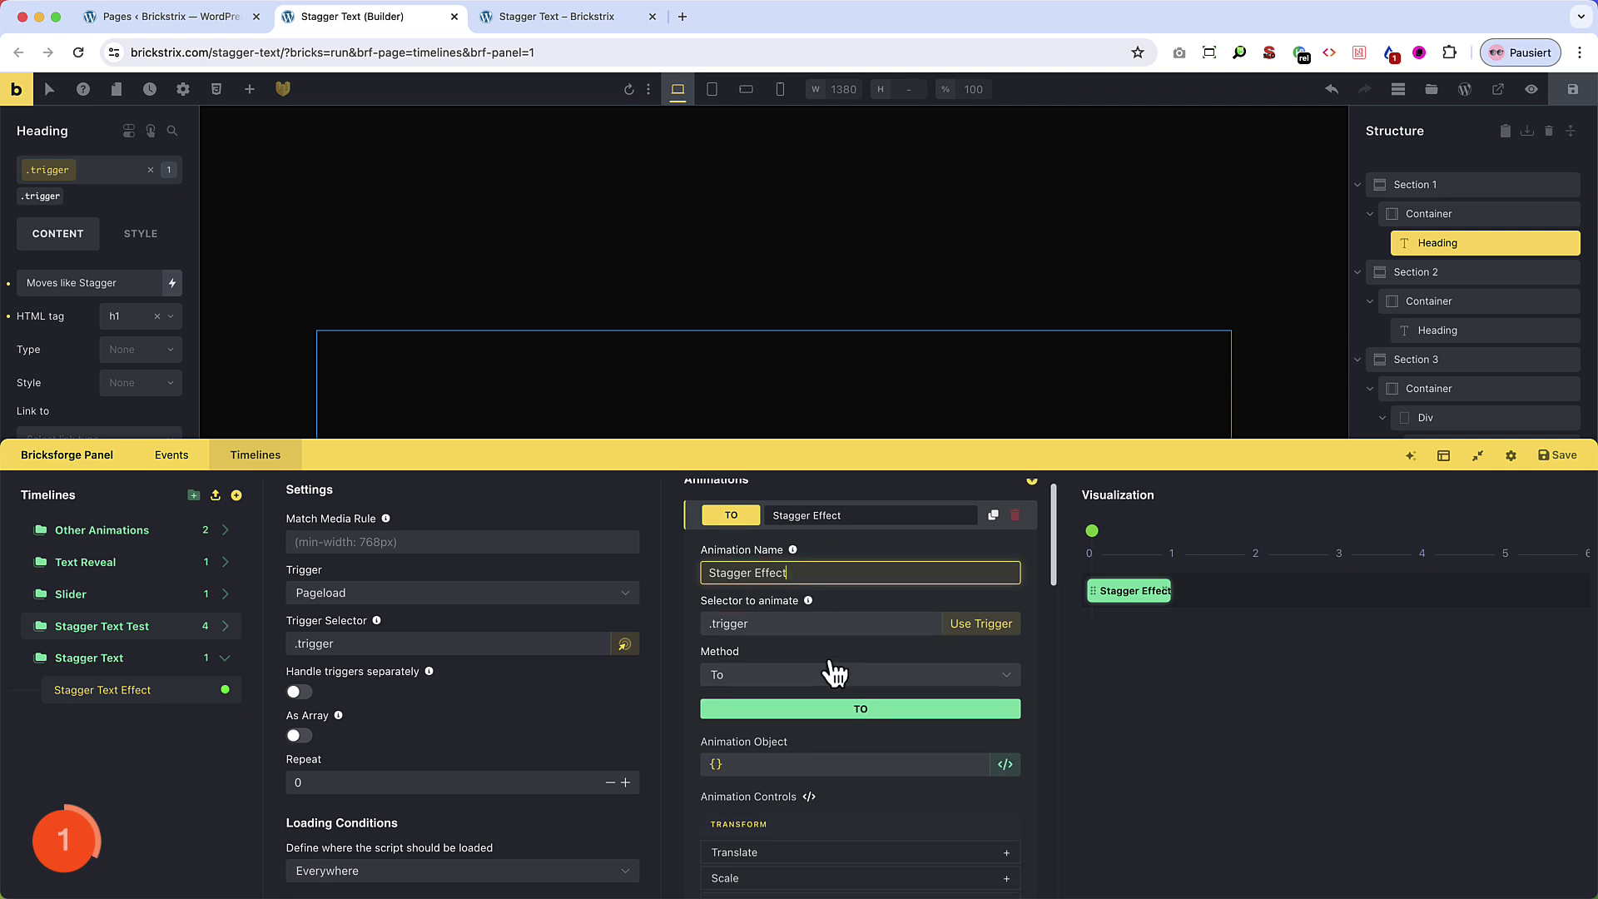
click(778, 639)
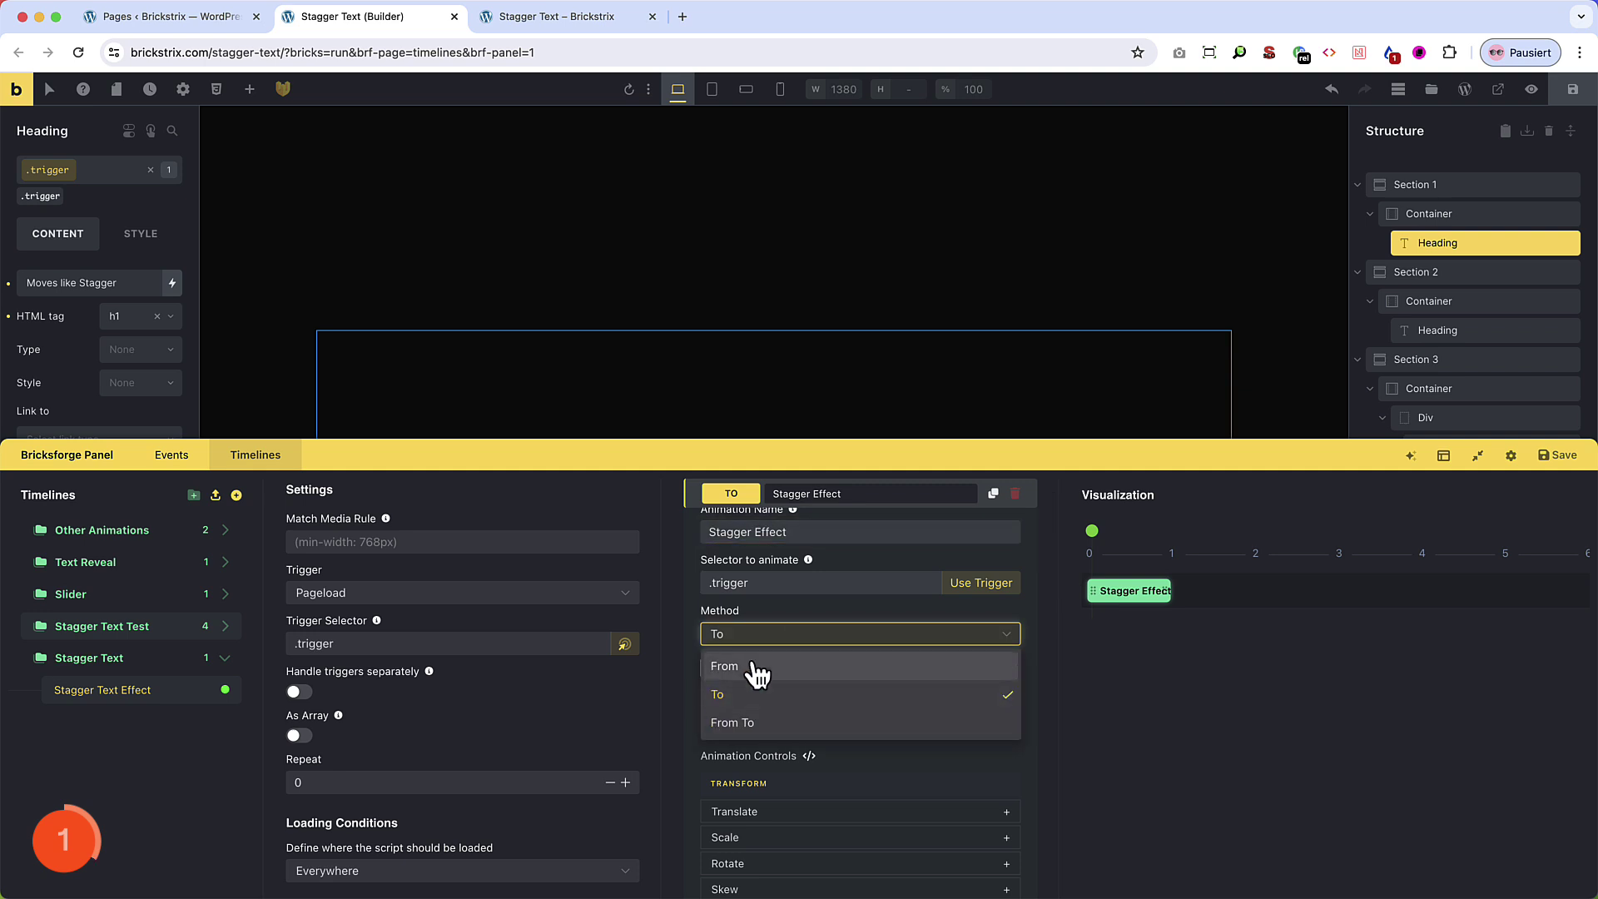
click(755, 667)
scroll(767, 660, down, 1)
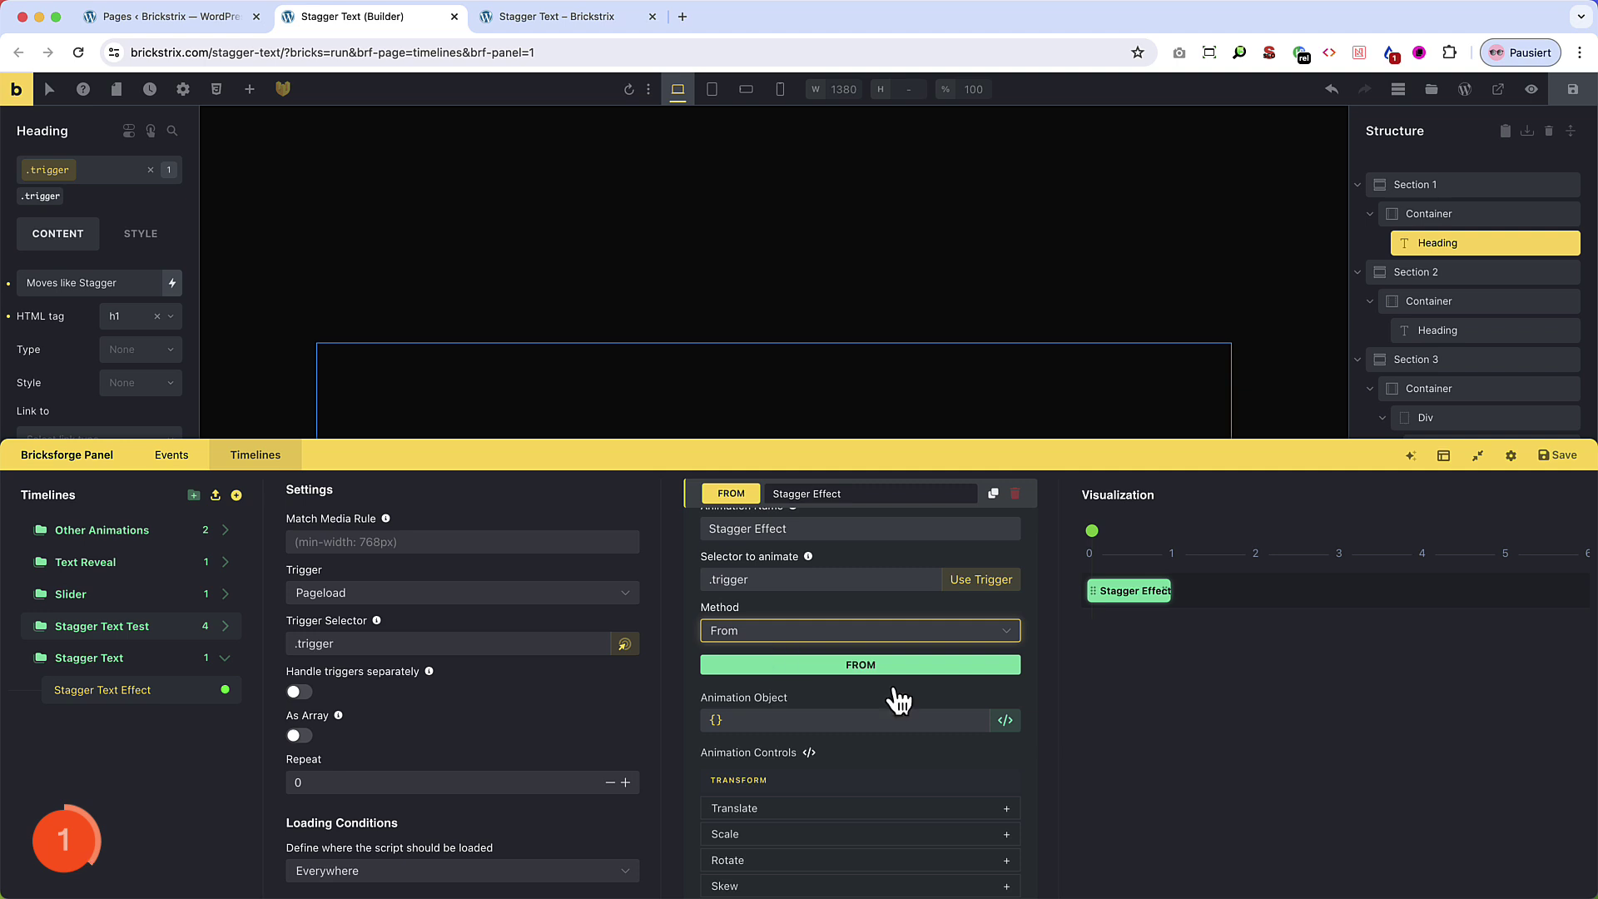
scroll(899, 701, down, 1)
scroll(899, 701, down, 3)
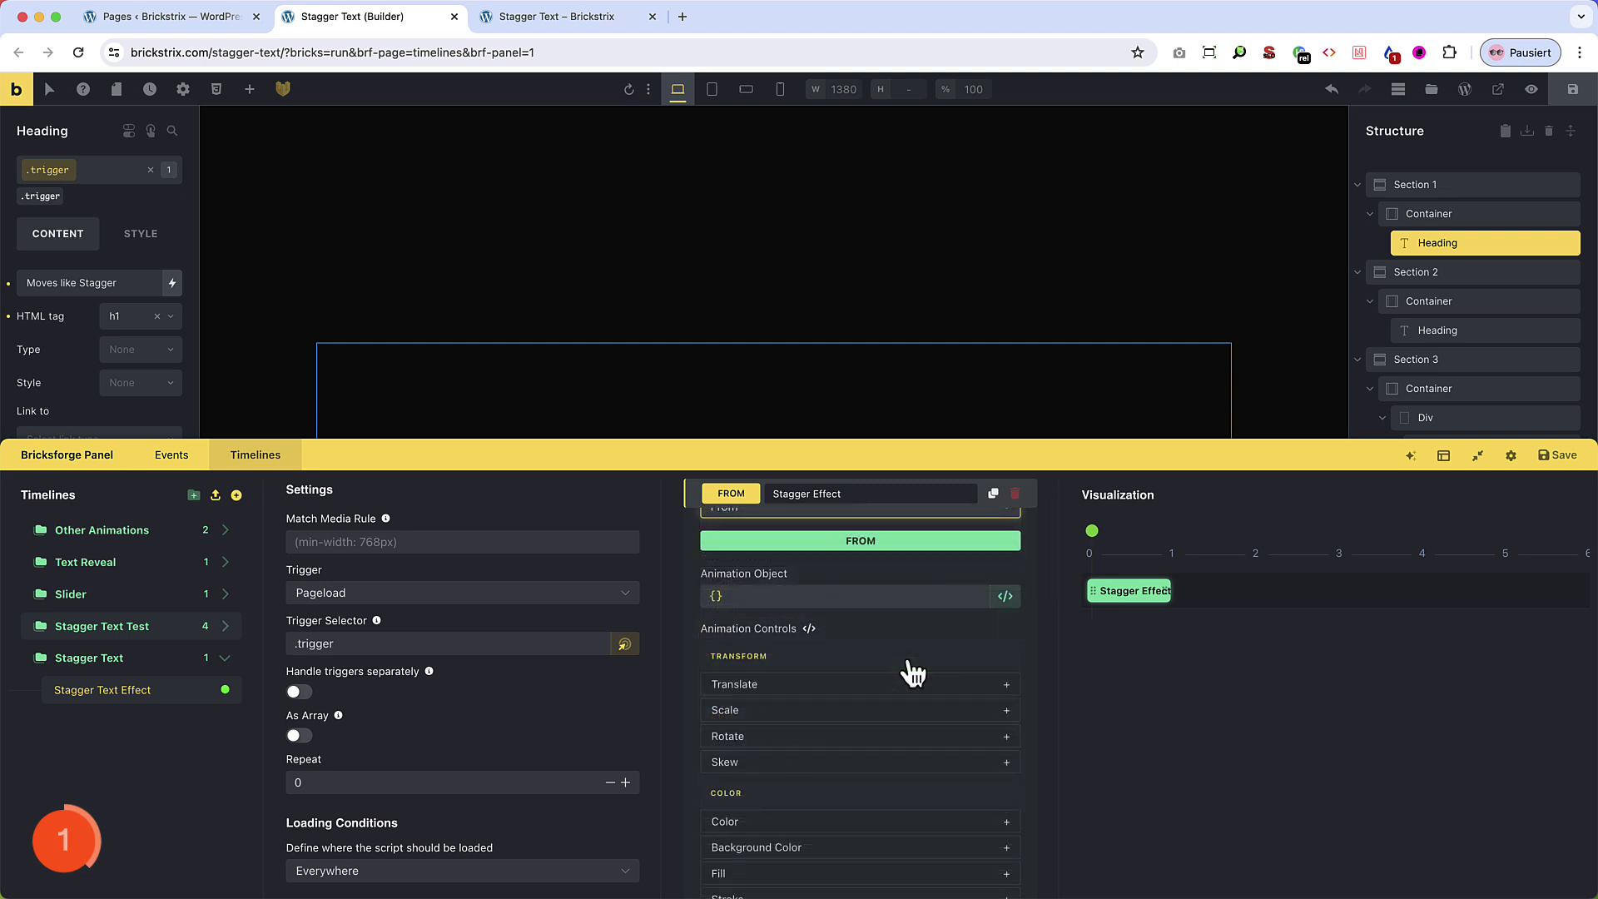
Set the From Translate Y axis to 20 px and Scale to 0.95
scroll(913, 673, down, 1)
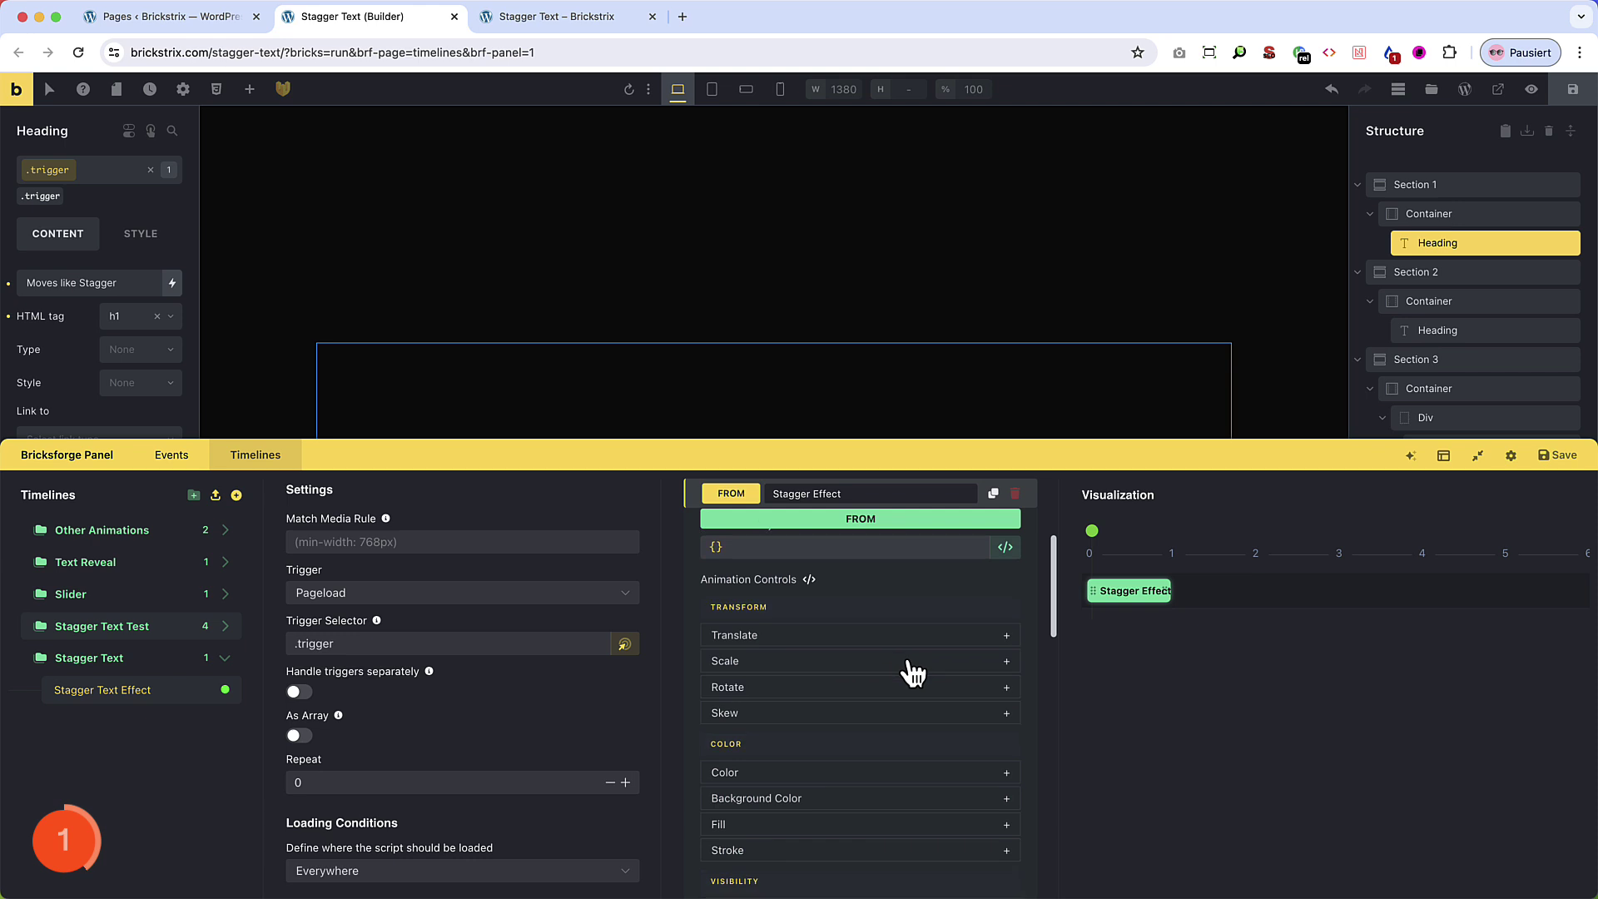
click(800, 637)
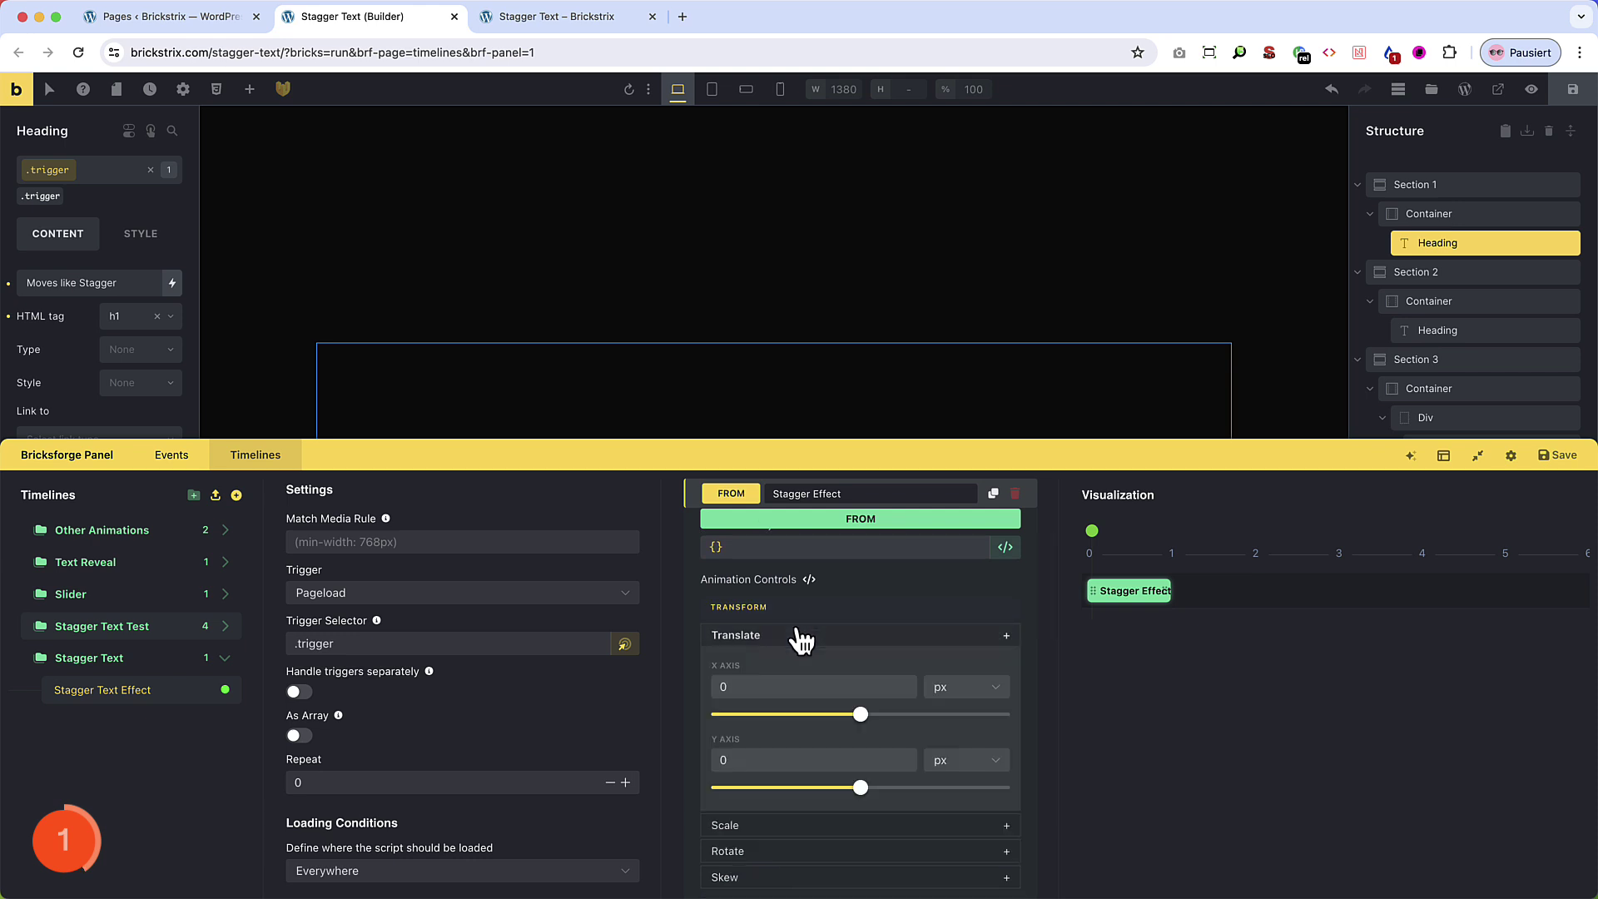
scroll(799, 639, down, 2)
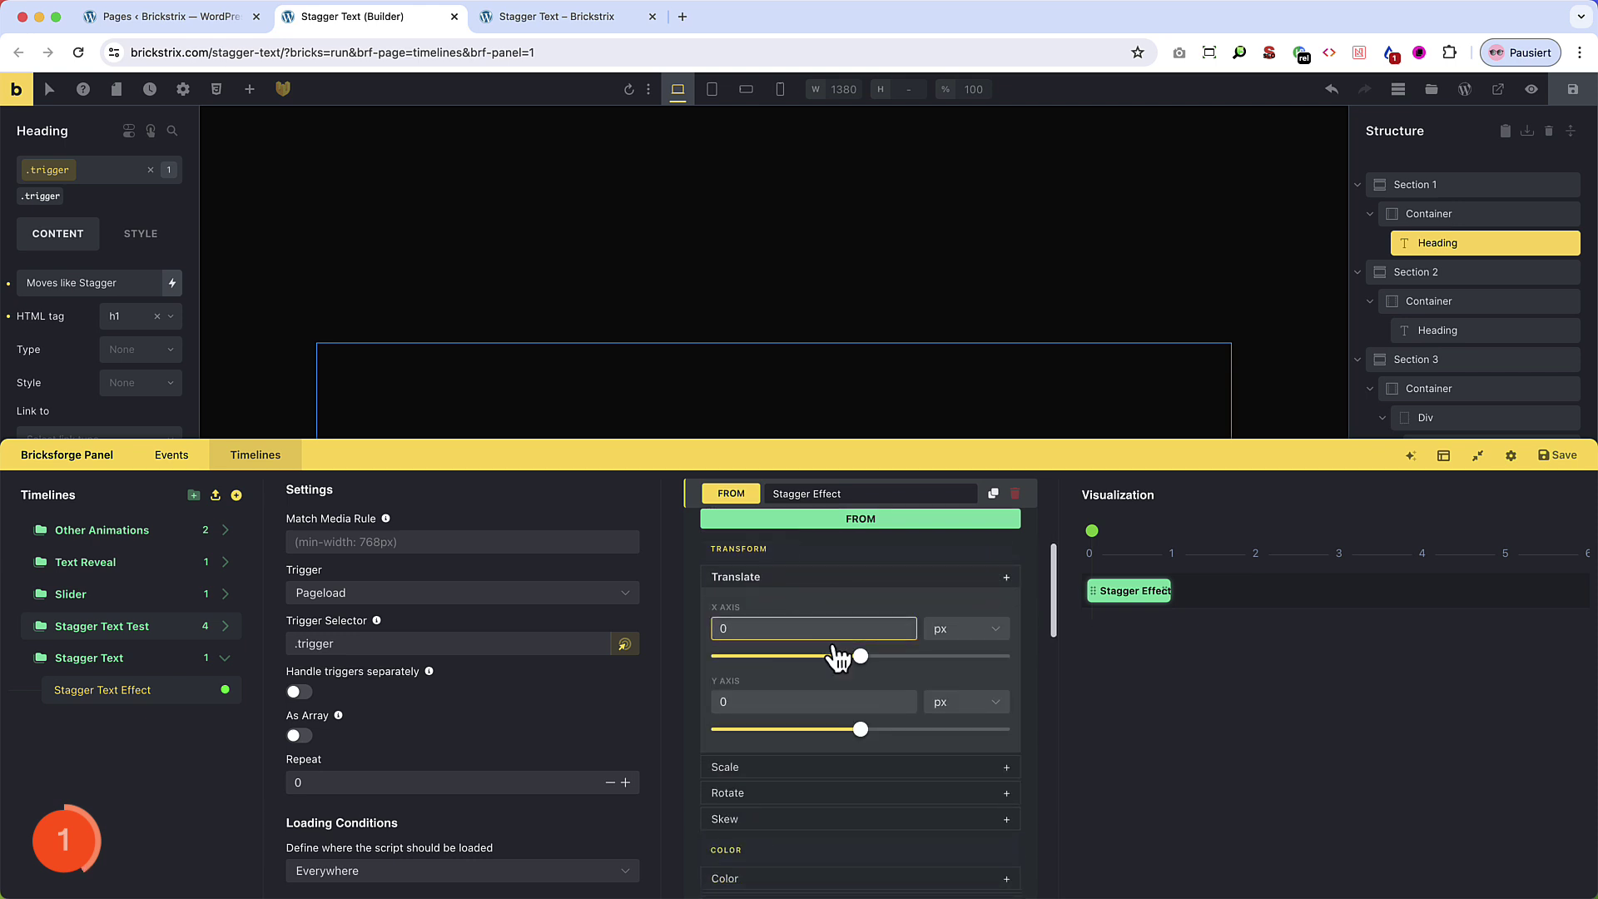
click(805, 703)
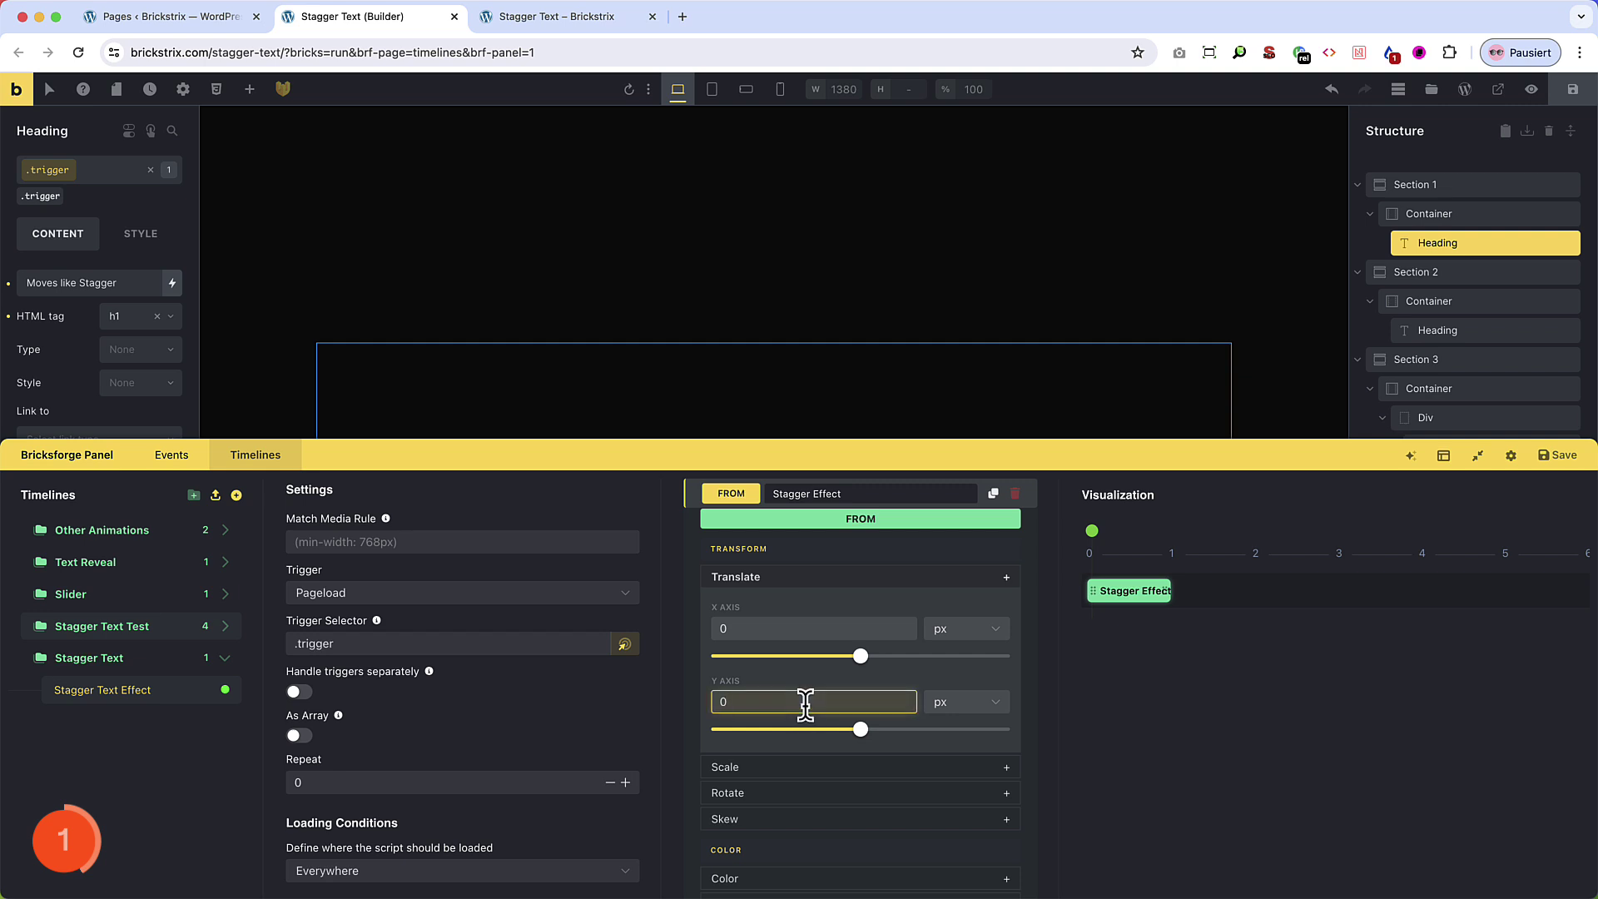
text(2)
scroll(821, 714, down, 3)
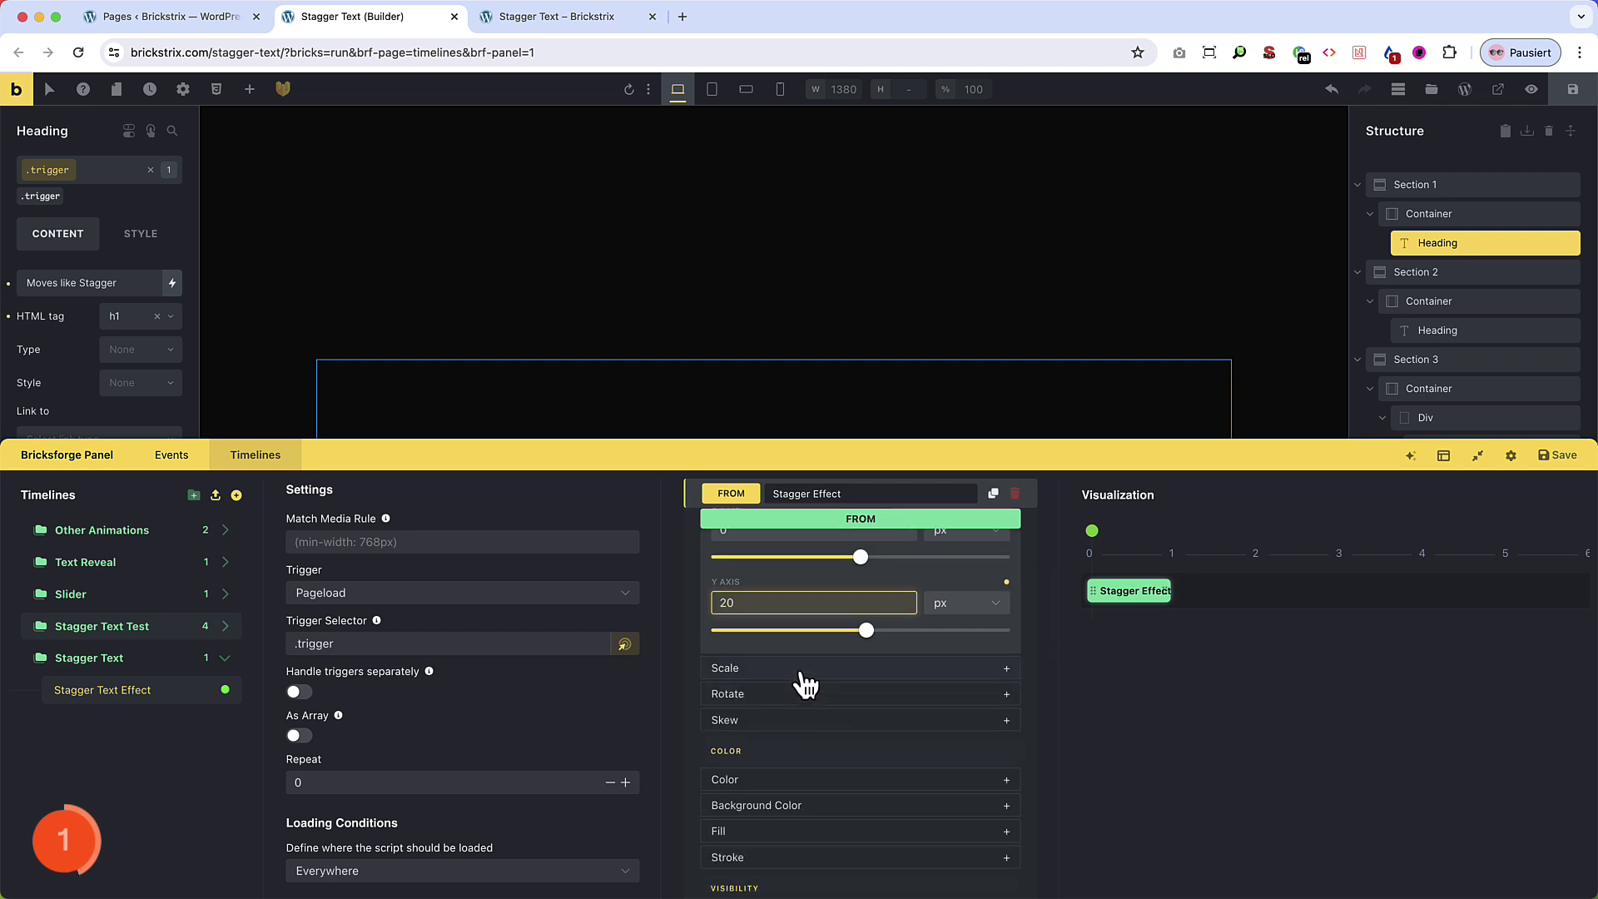
click(800, 671)
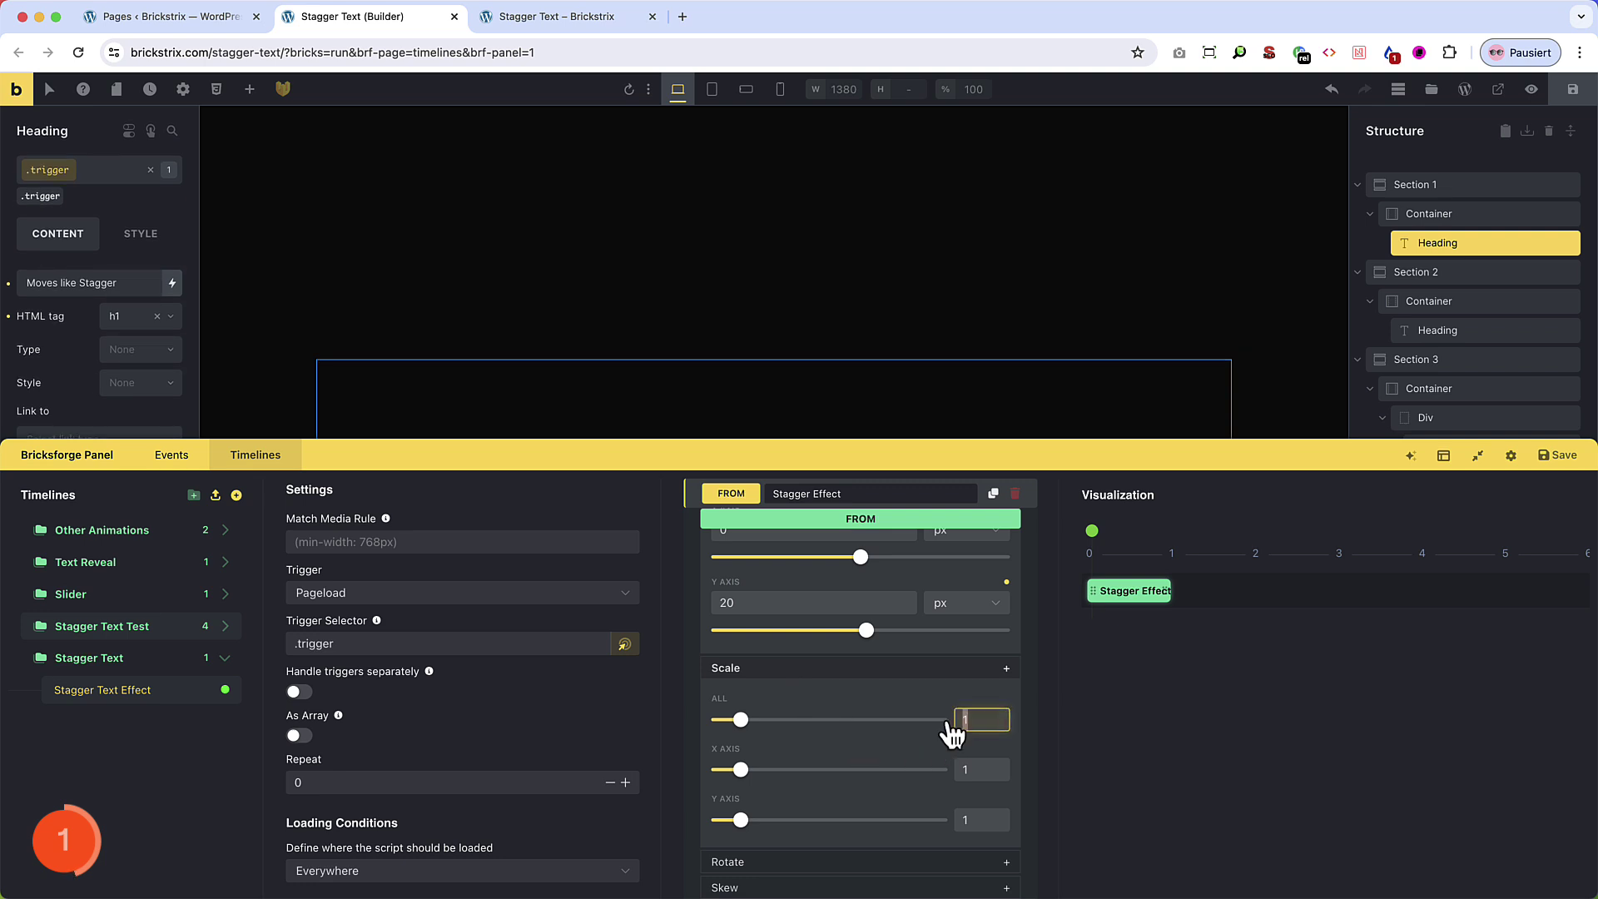
text(0.95)
Set the starting opacity to 0
scroll(945, 730, down, 1)
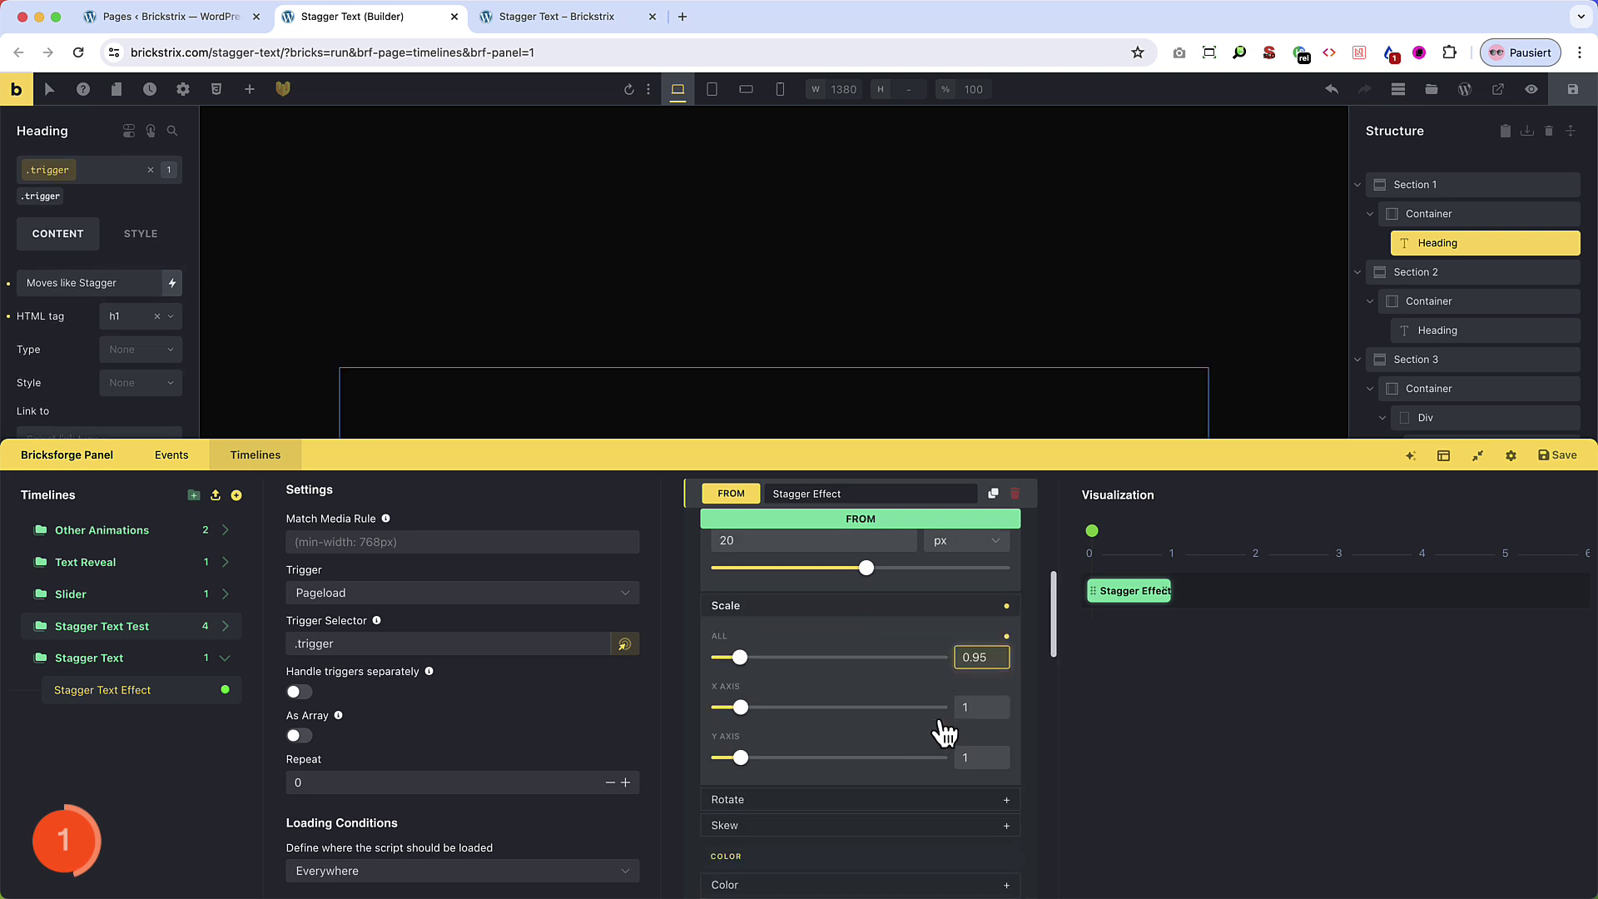
scroll(828, 653, down, 4)
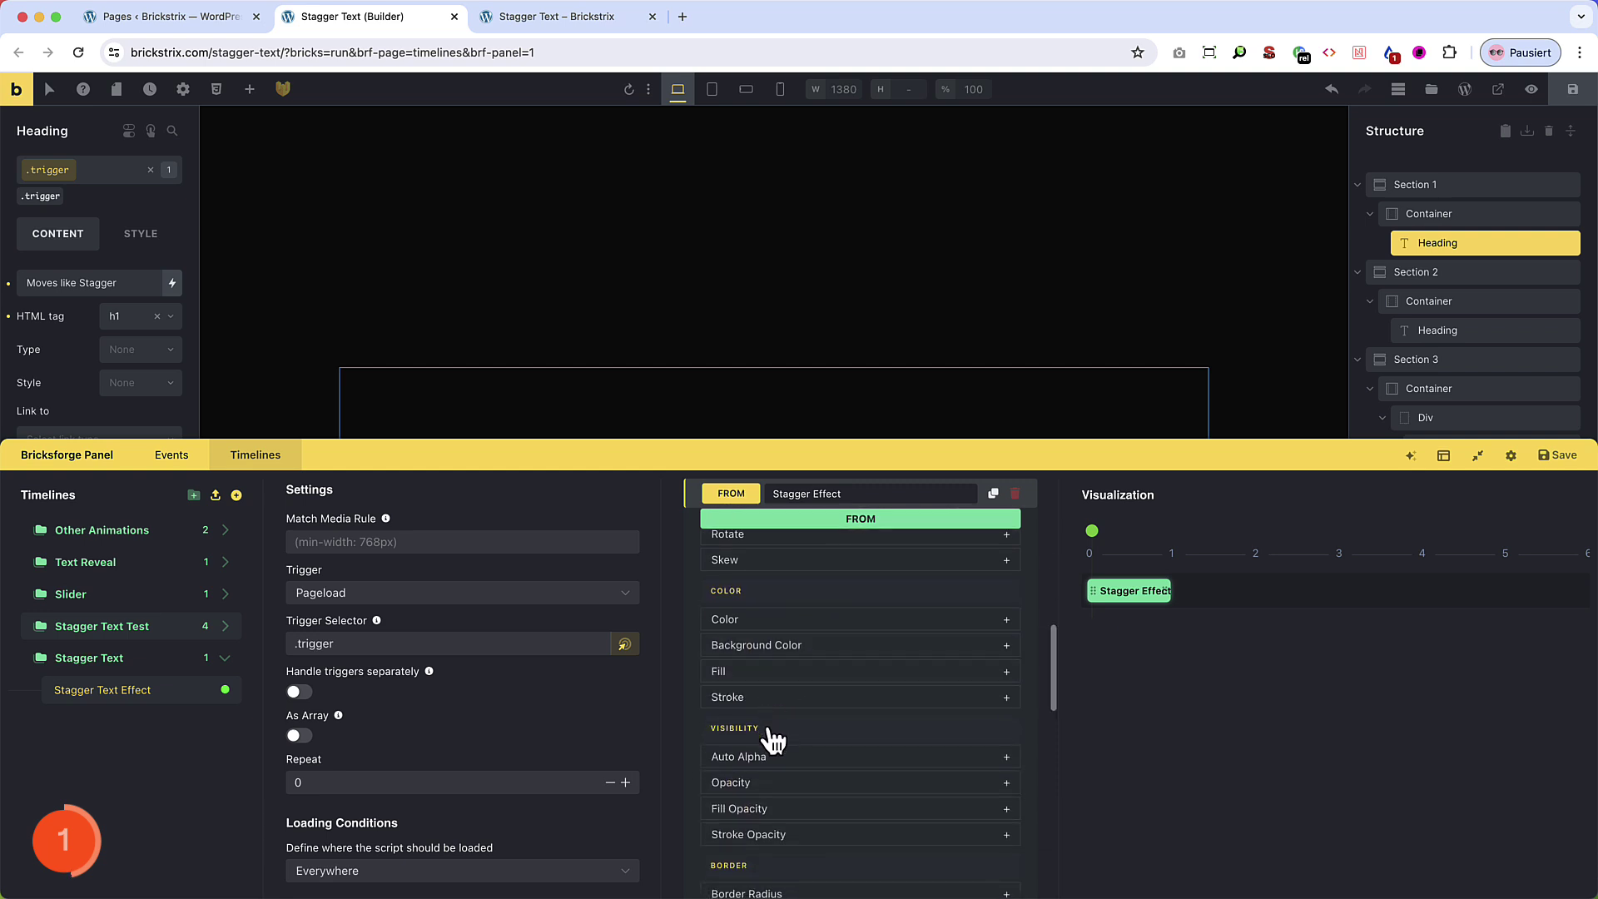
click(784, 782)
scroll(807, 743, down, 1)
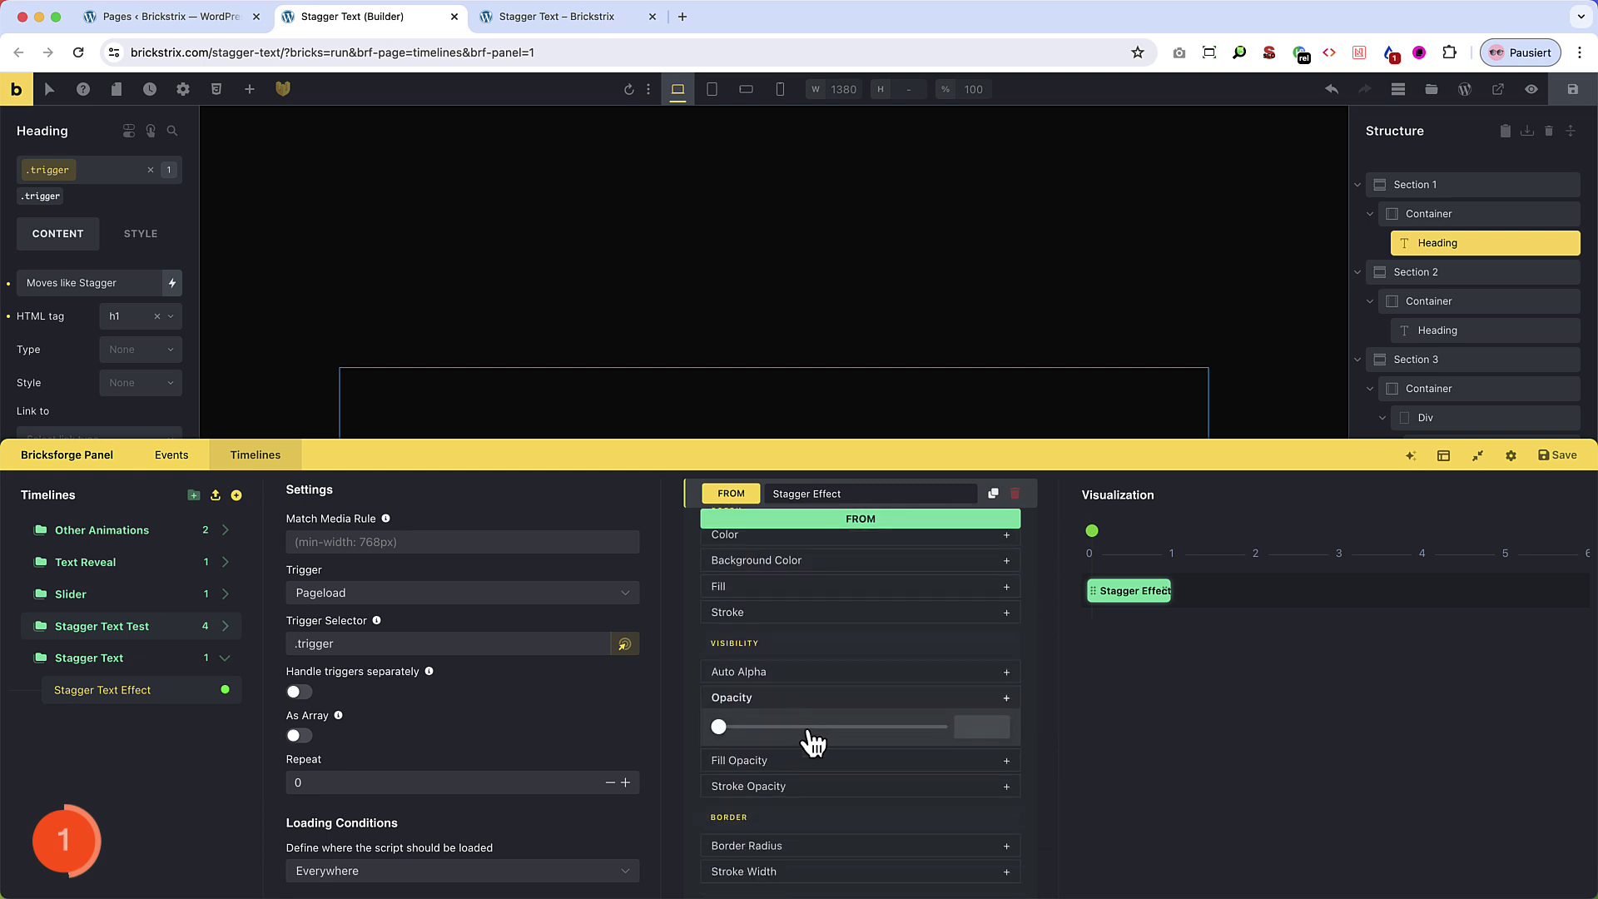
click(988, 726)
text(0)
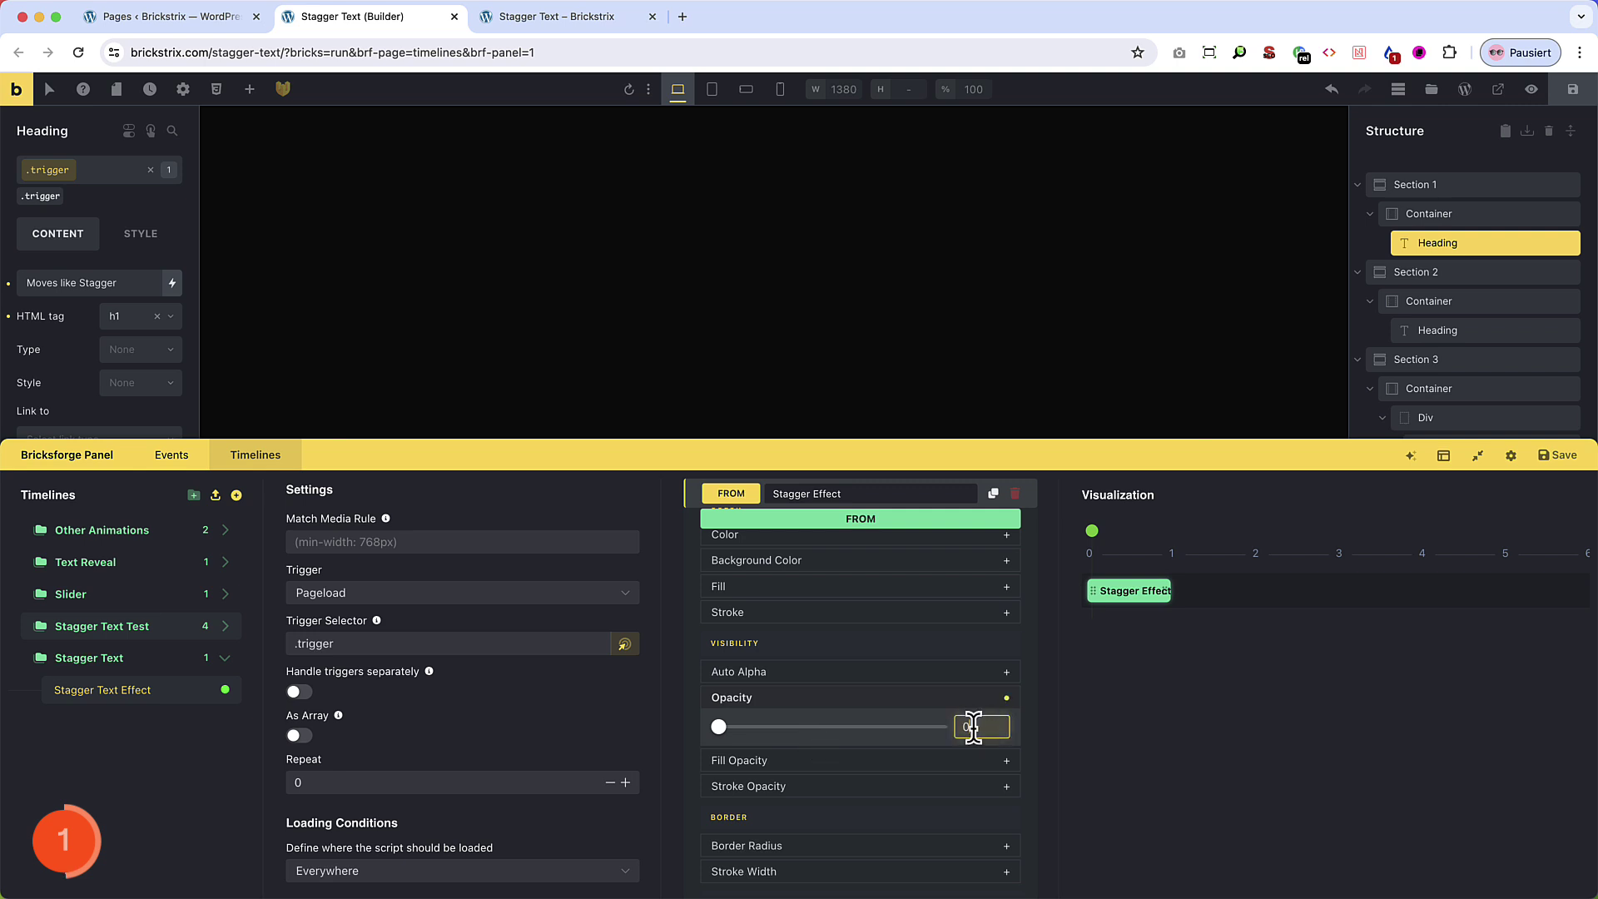
Render and run the timeline preview, then reopen the page in Bricks with Bricksforge showing
click(1511, 500)
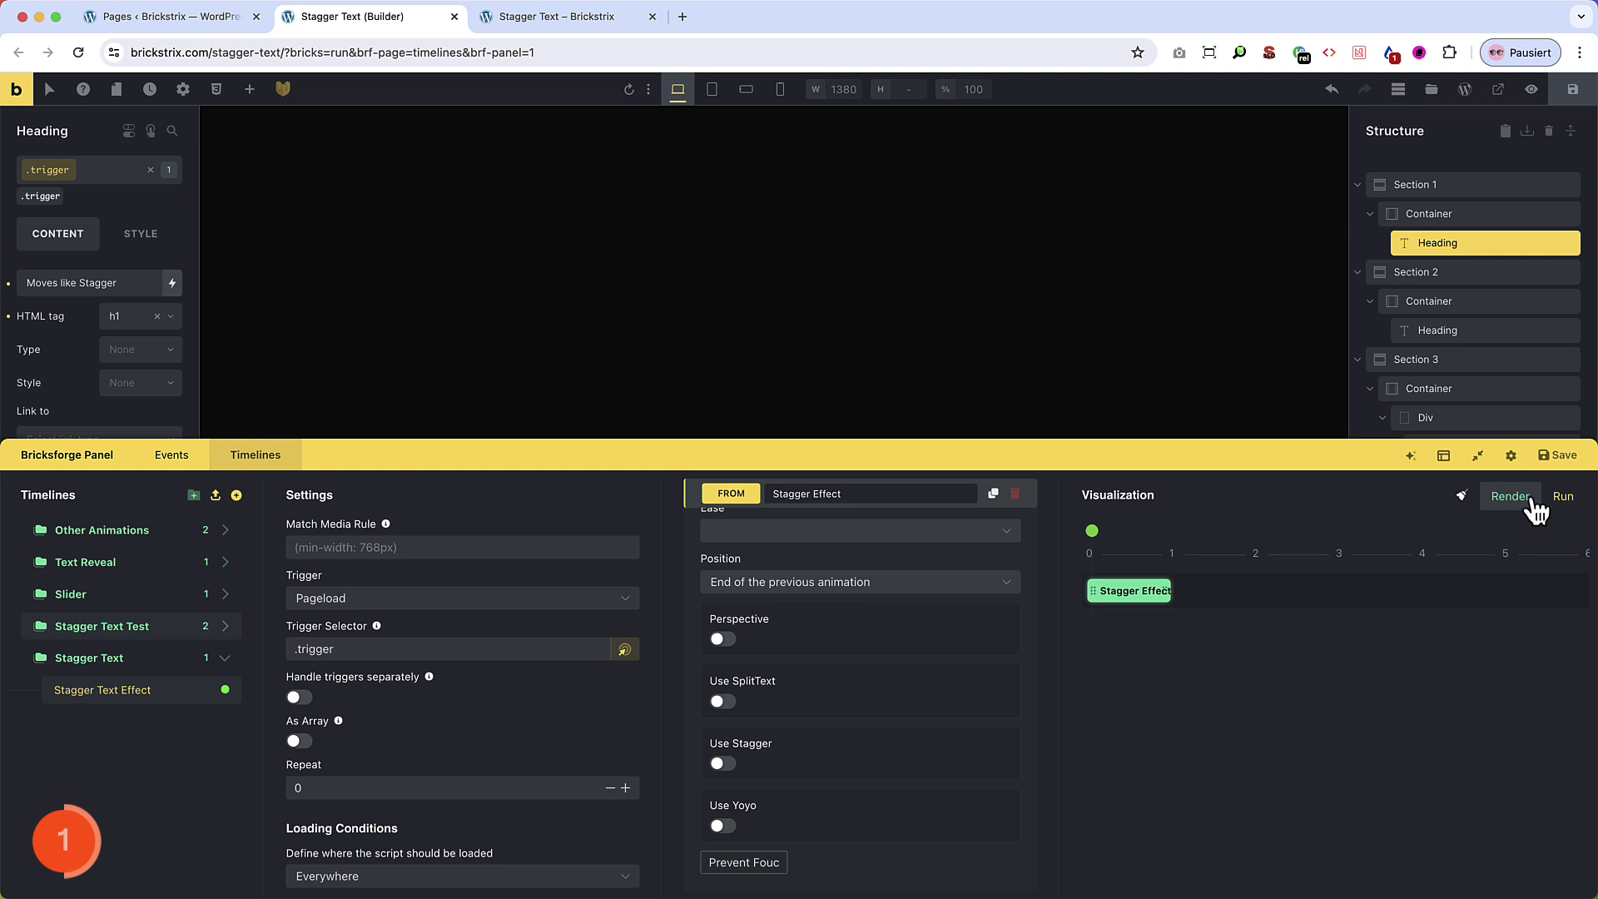
click(1565, 499)
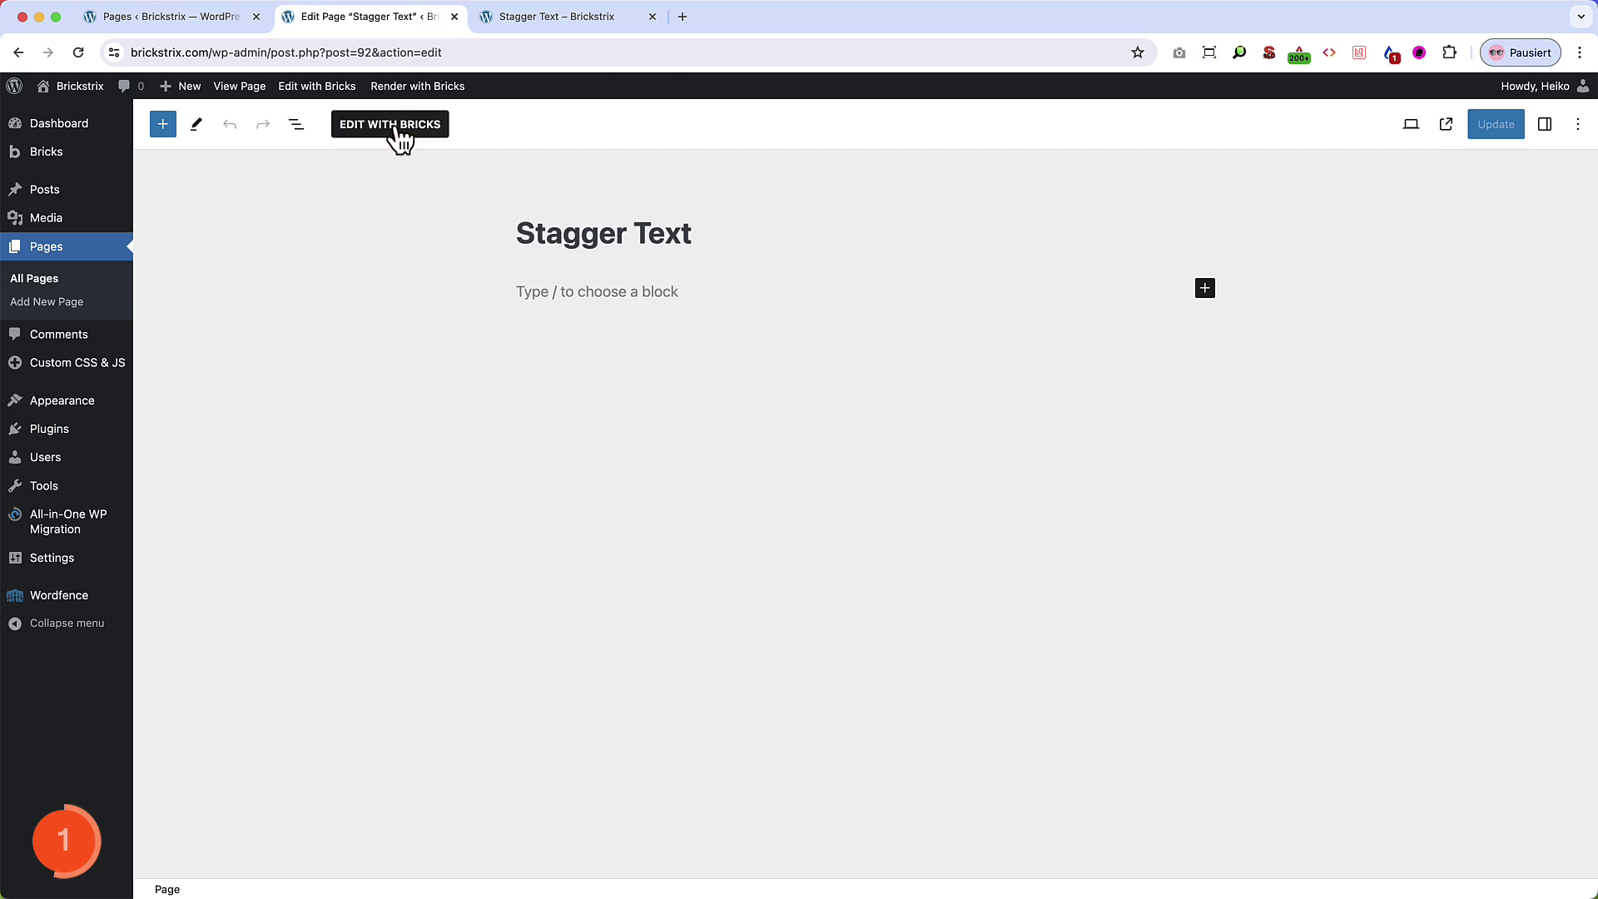
click(396, 130)
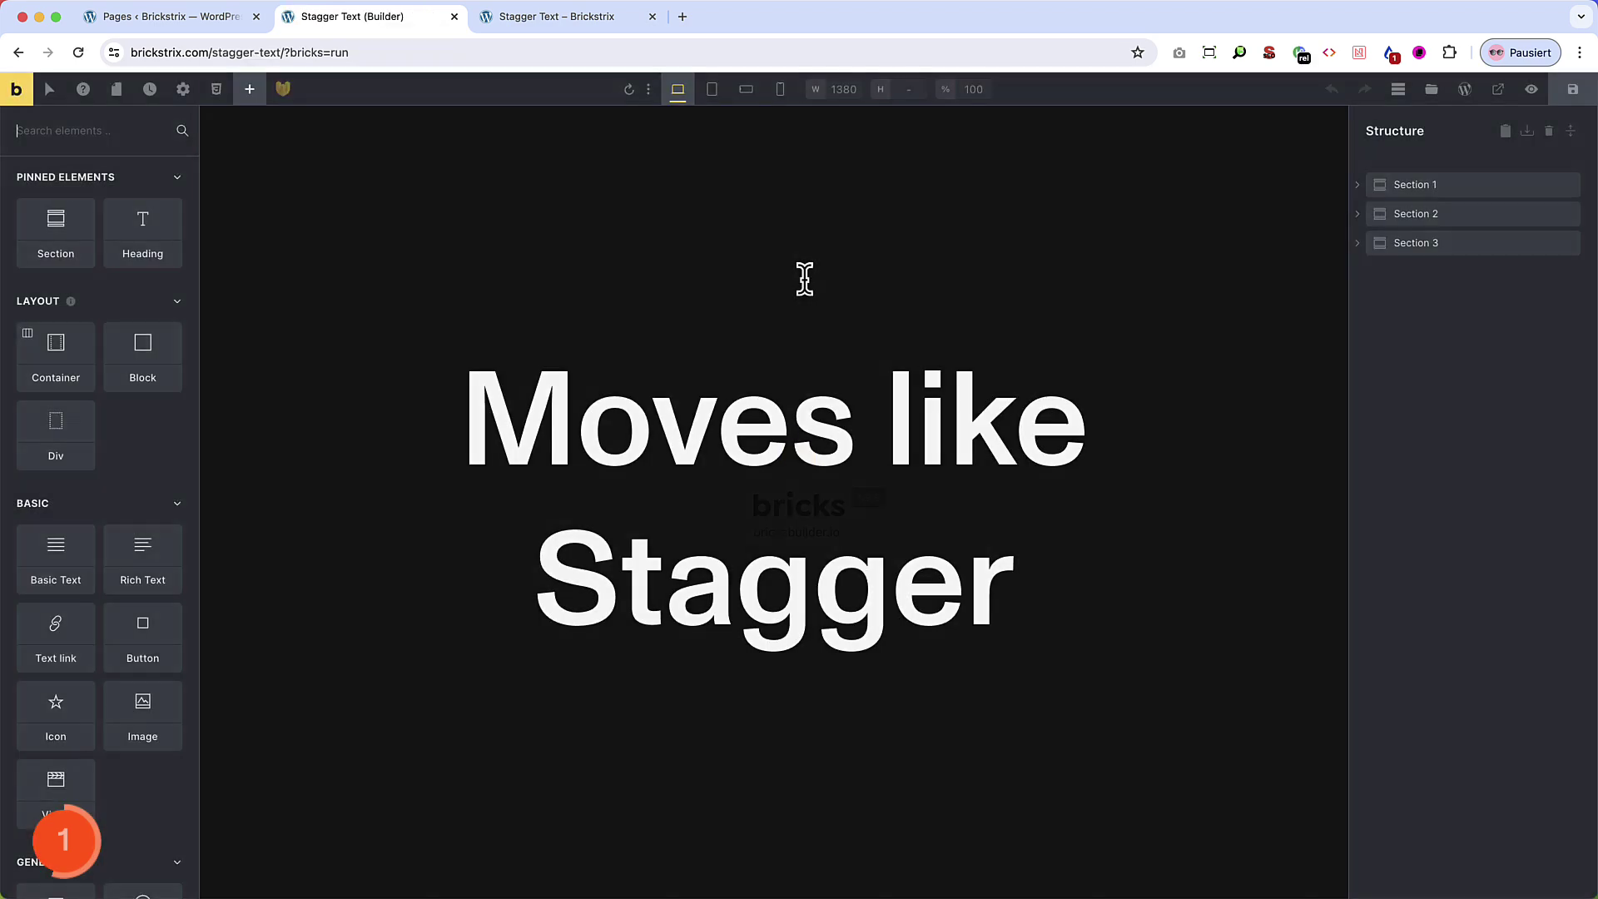
key(ctrl+p)
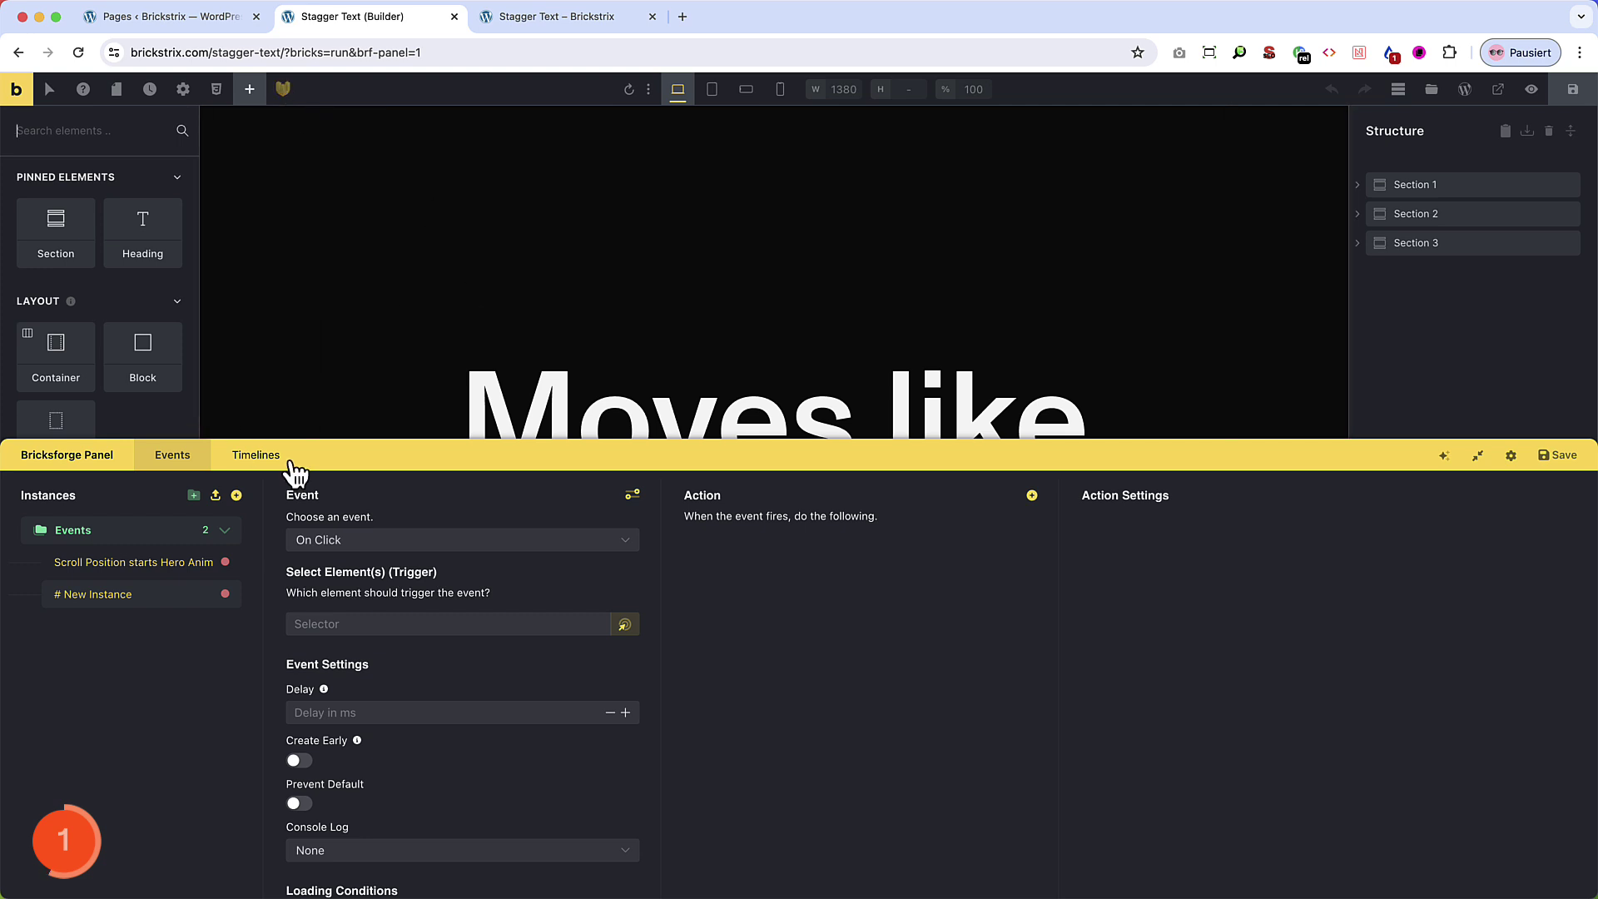
Replay the timeline preview and choose expo.out as the Stagger Effect ease
click(255, 455)
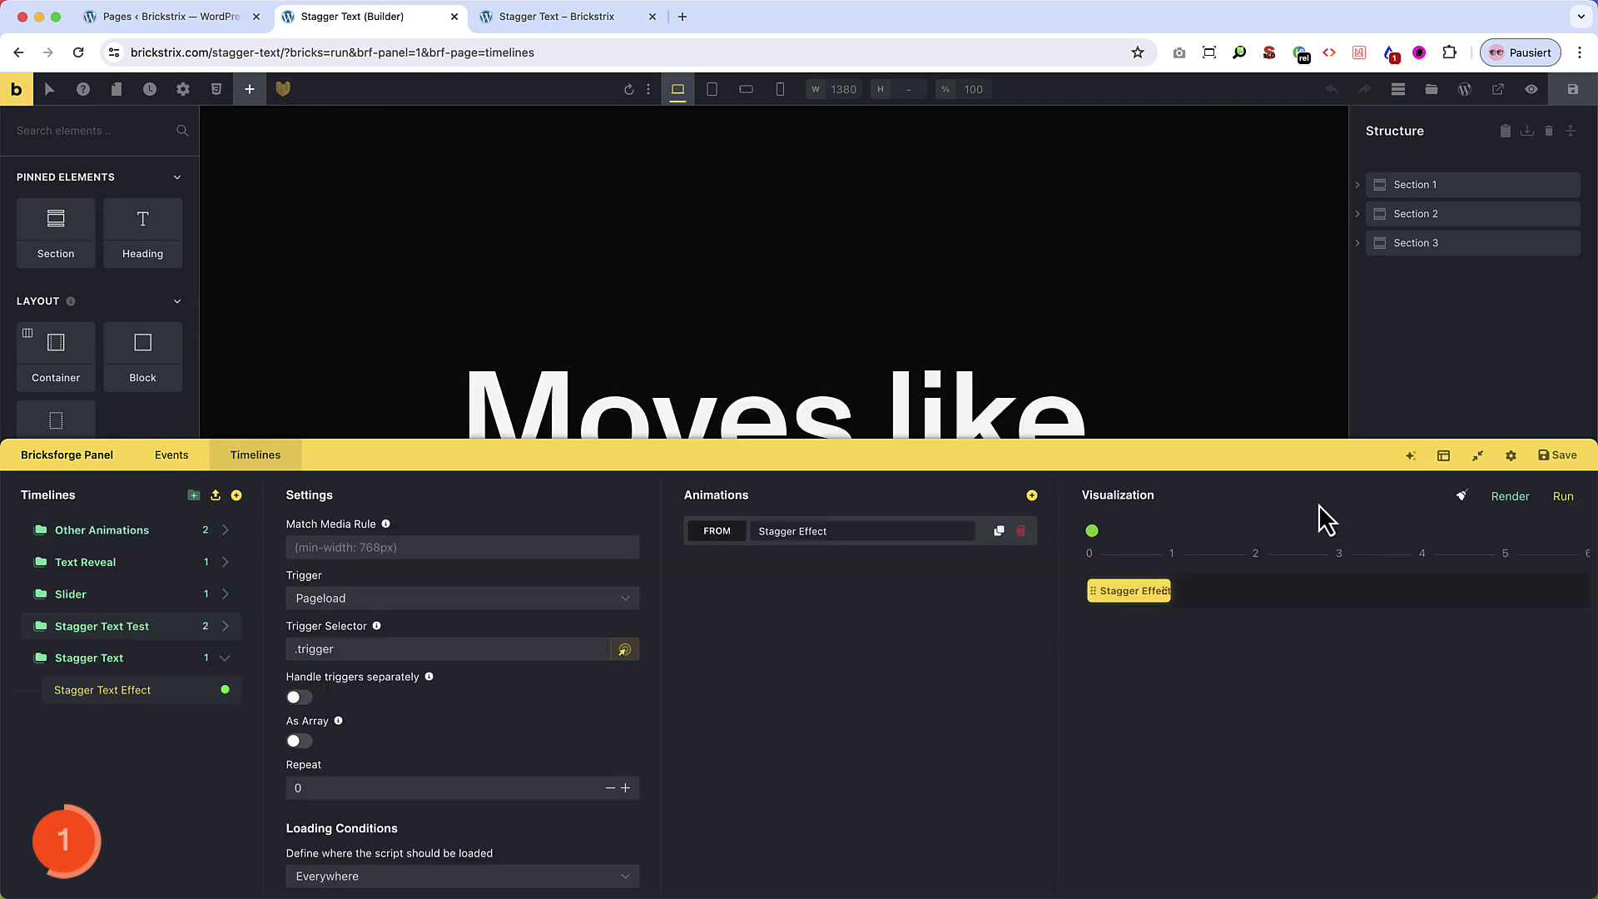
scroll(1034, 339, down, 2)
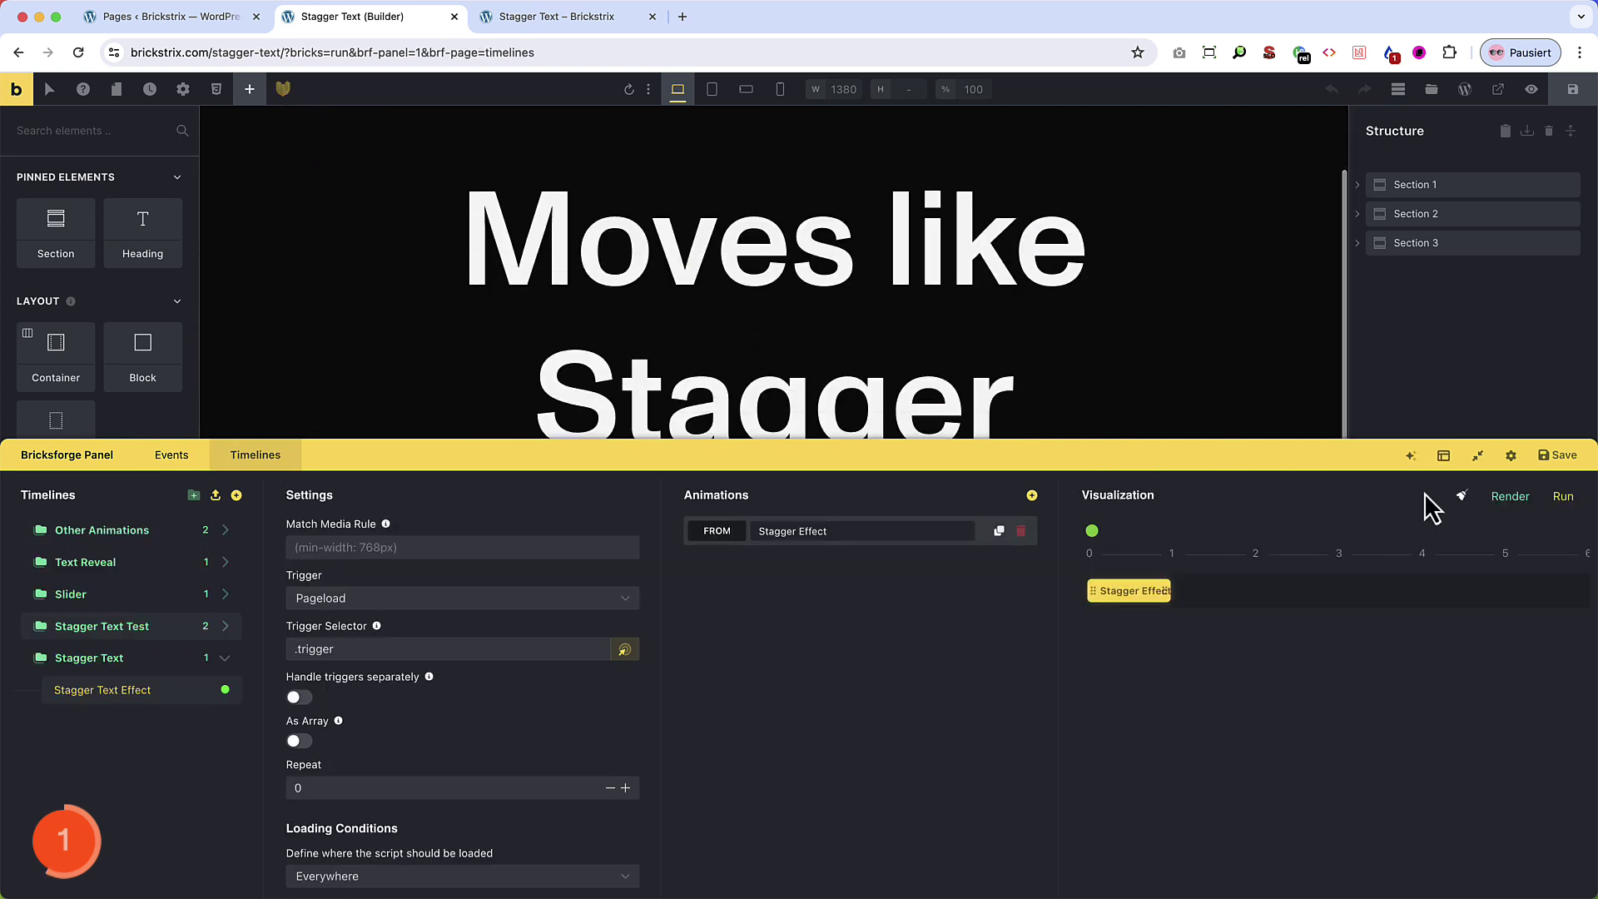
click(1561, 498)
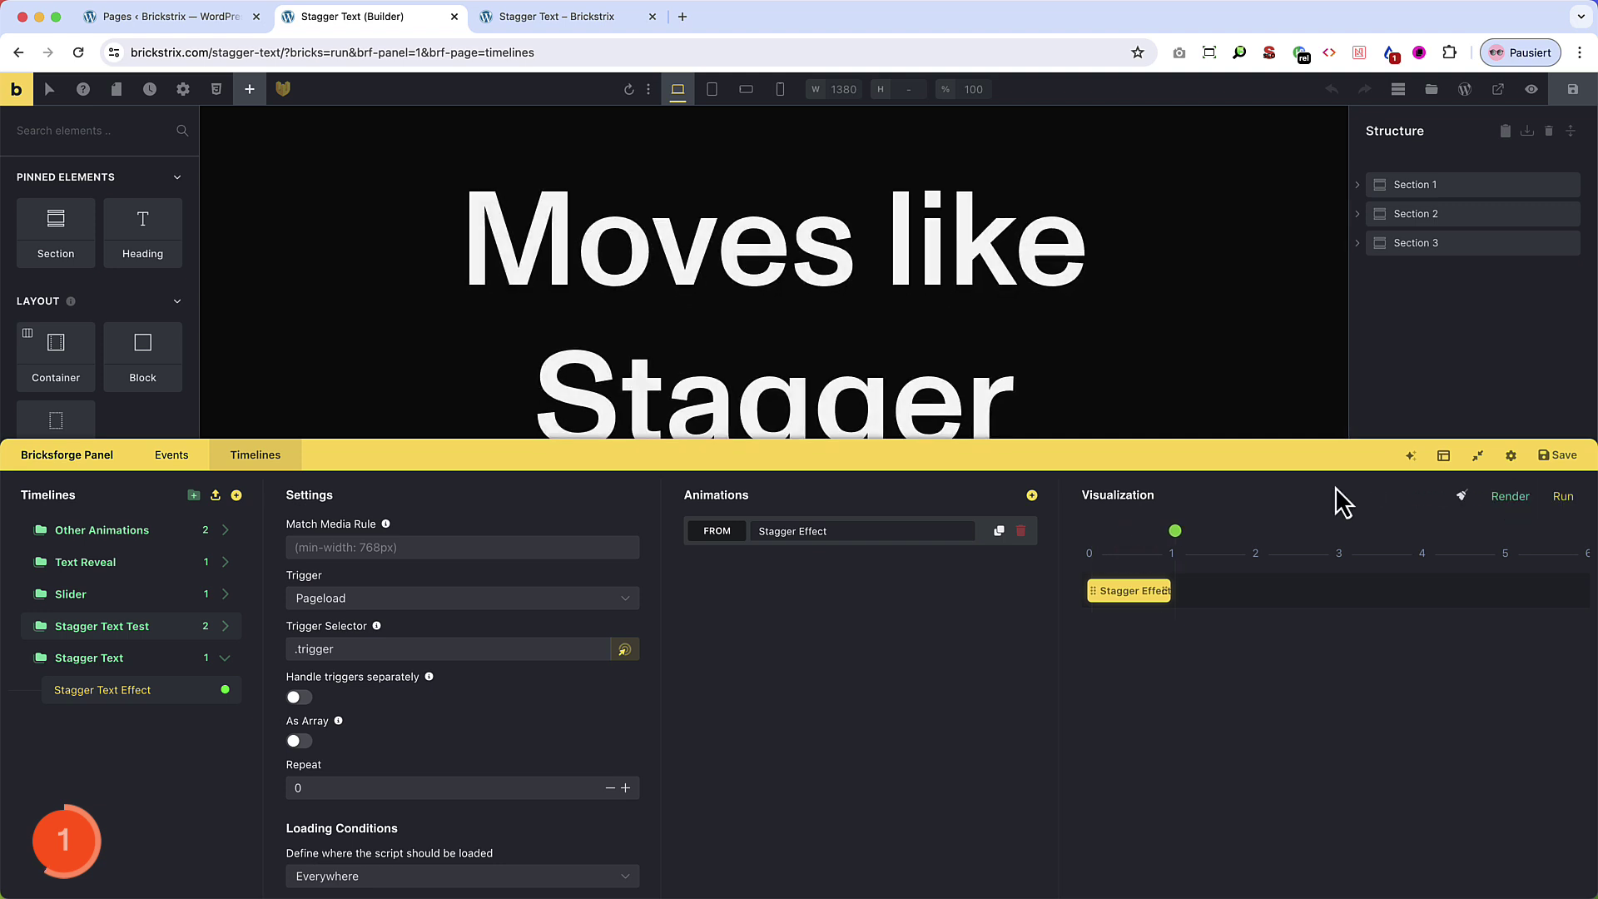
click(853, 531)
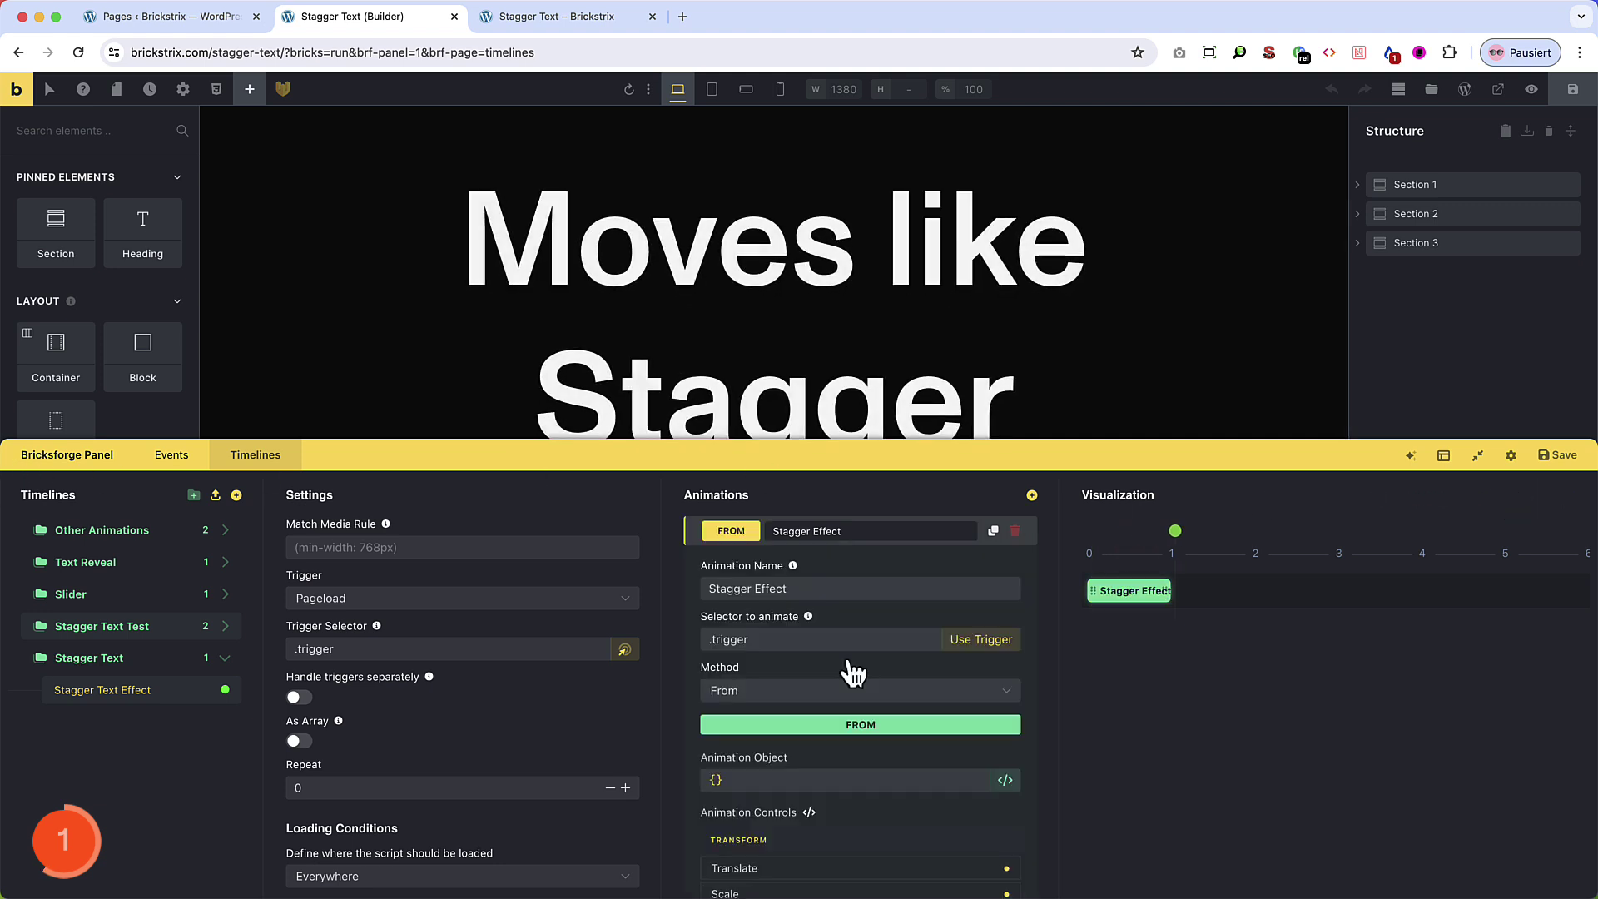
scroll(853, 673, down, 10)
scroll(853, 673, down, 4)
click(837, 657)
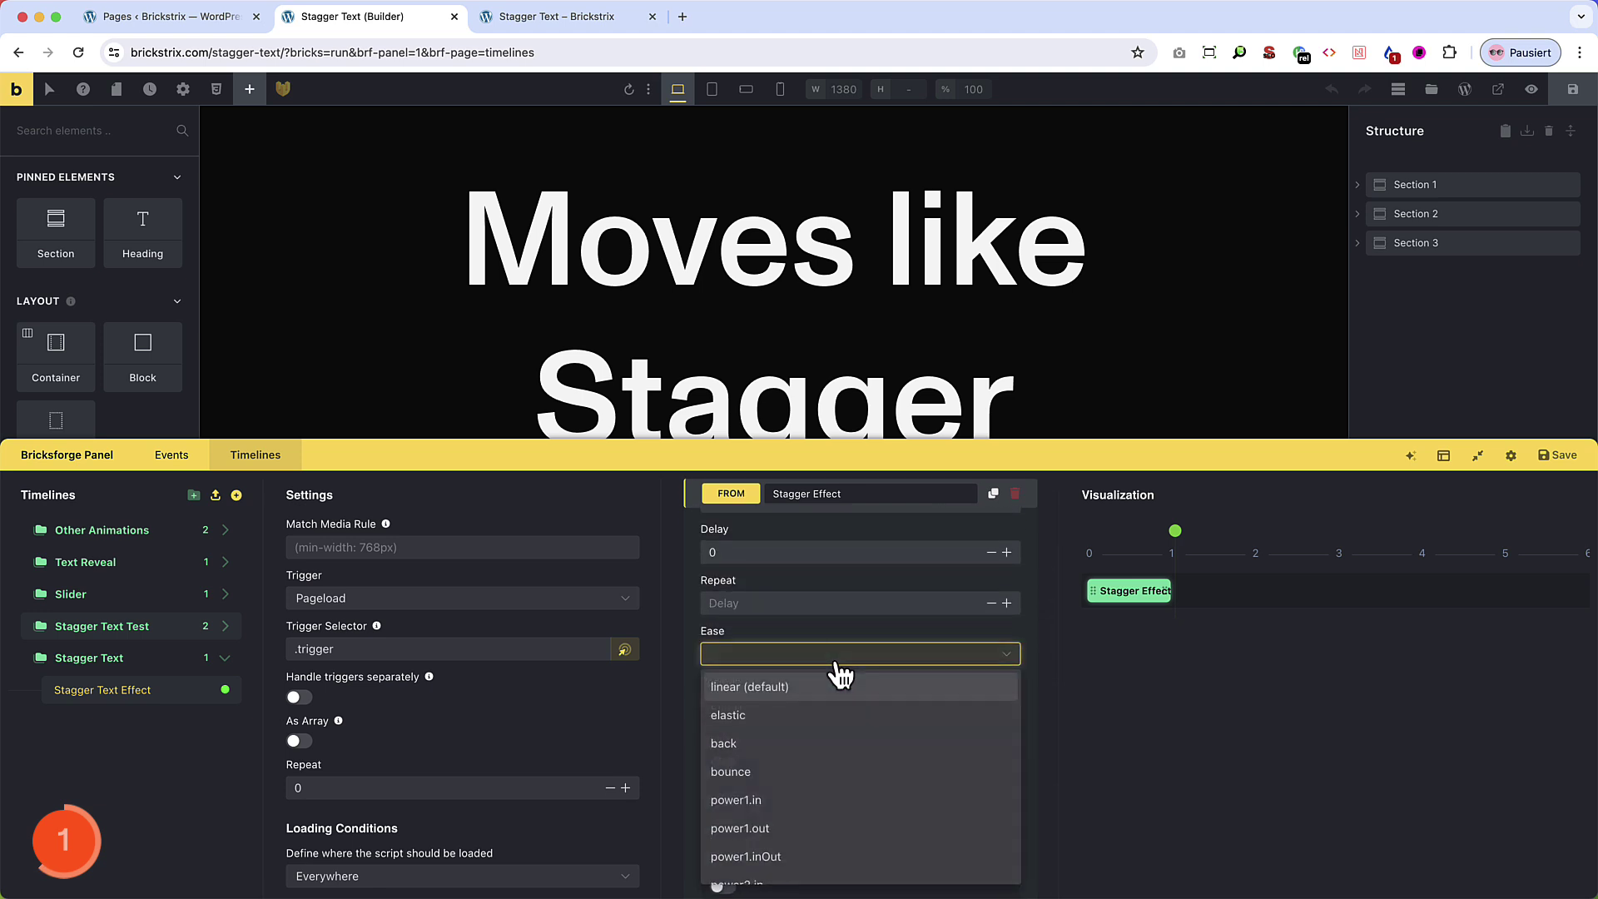
scroll(799, 696, down, 6)
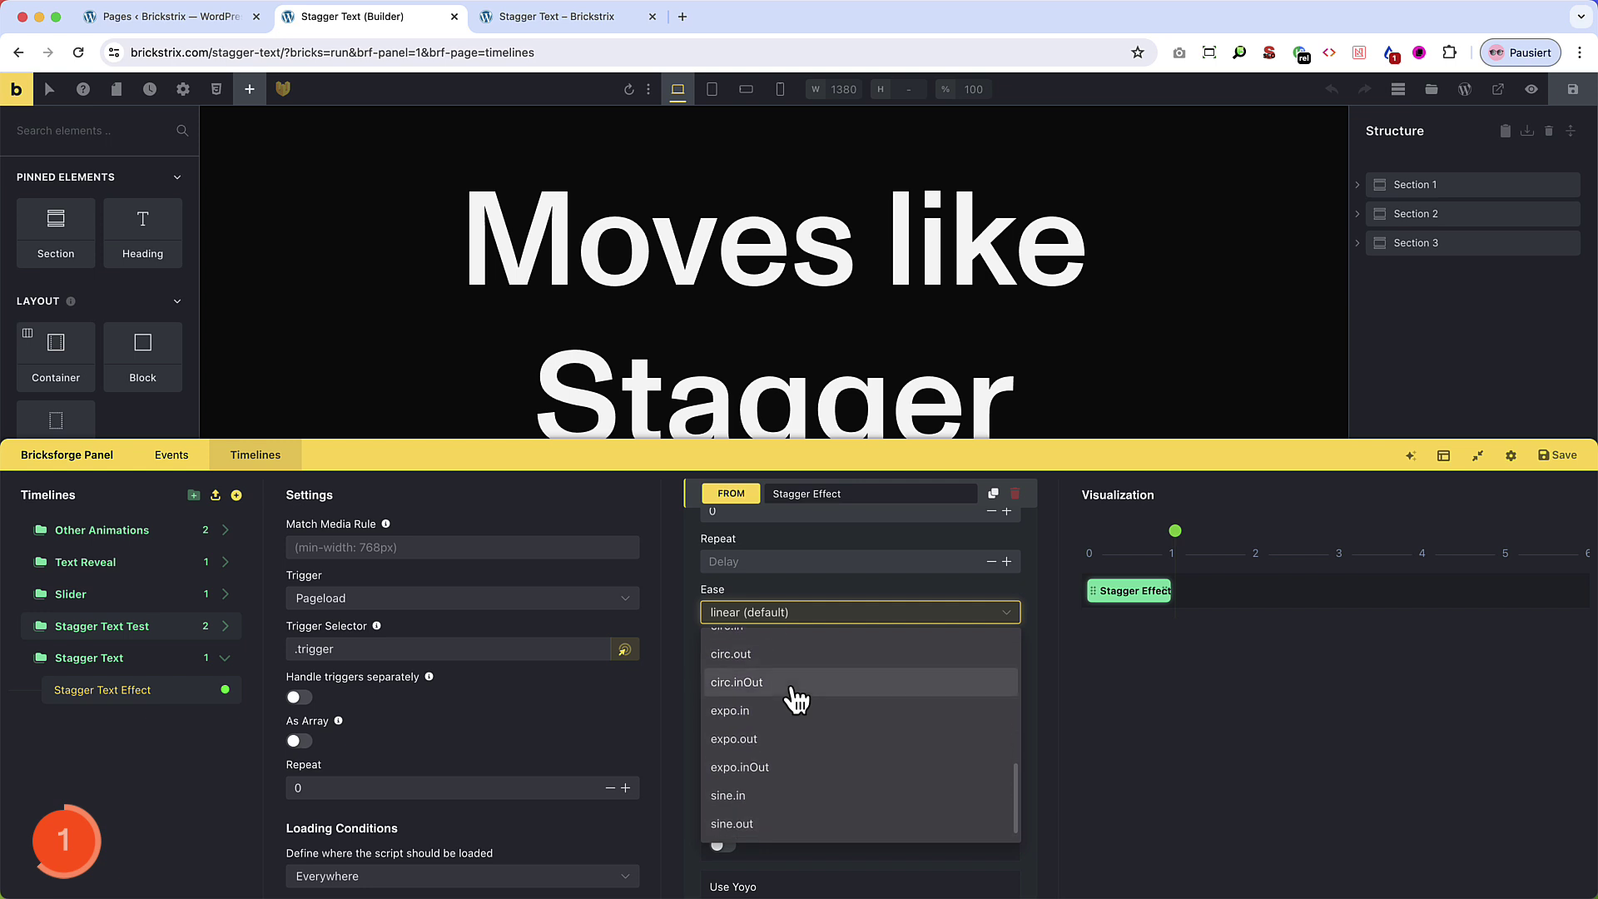
click(761, 743)
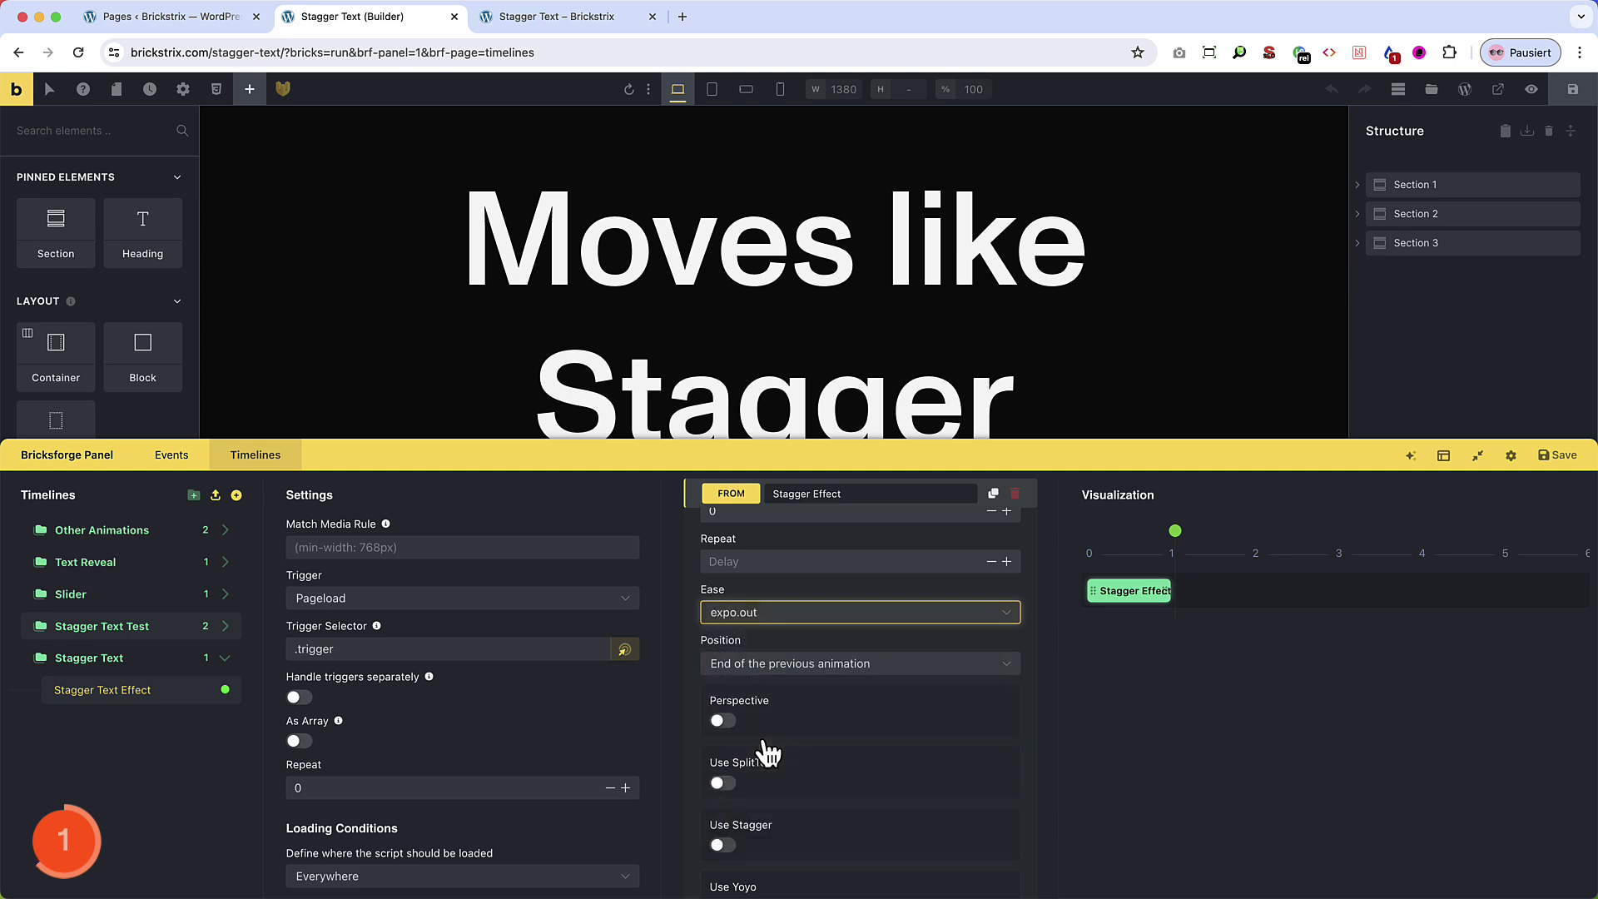
scroll(832, 716, up, 2)
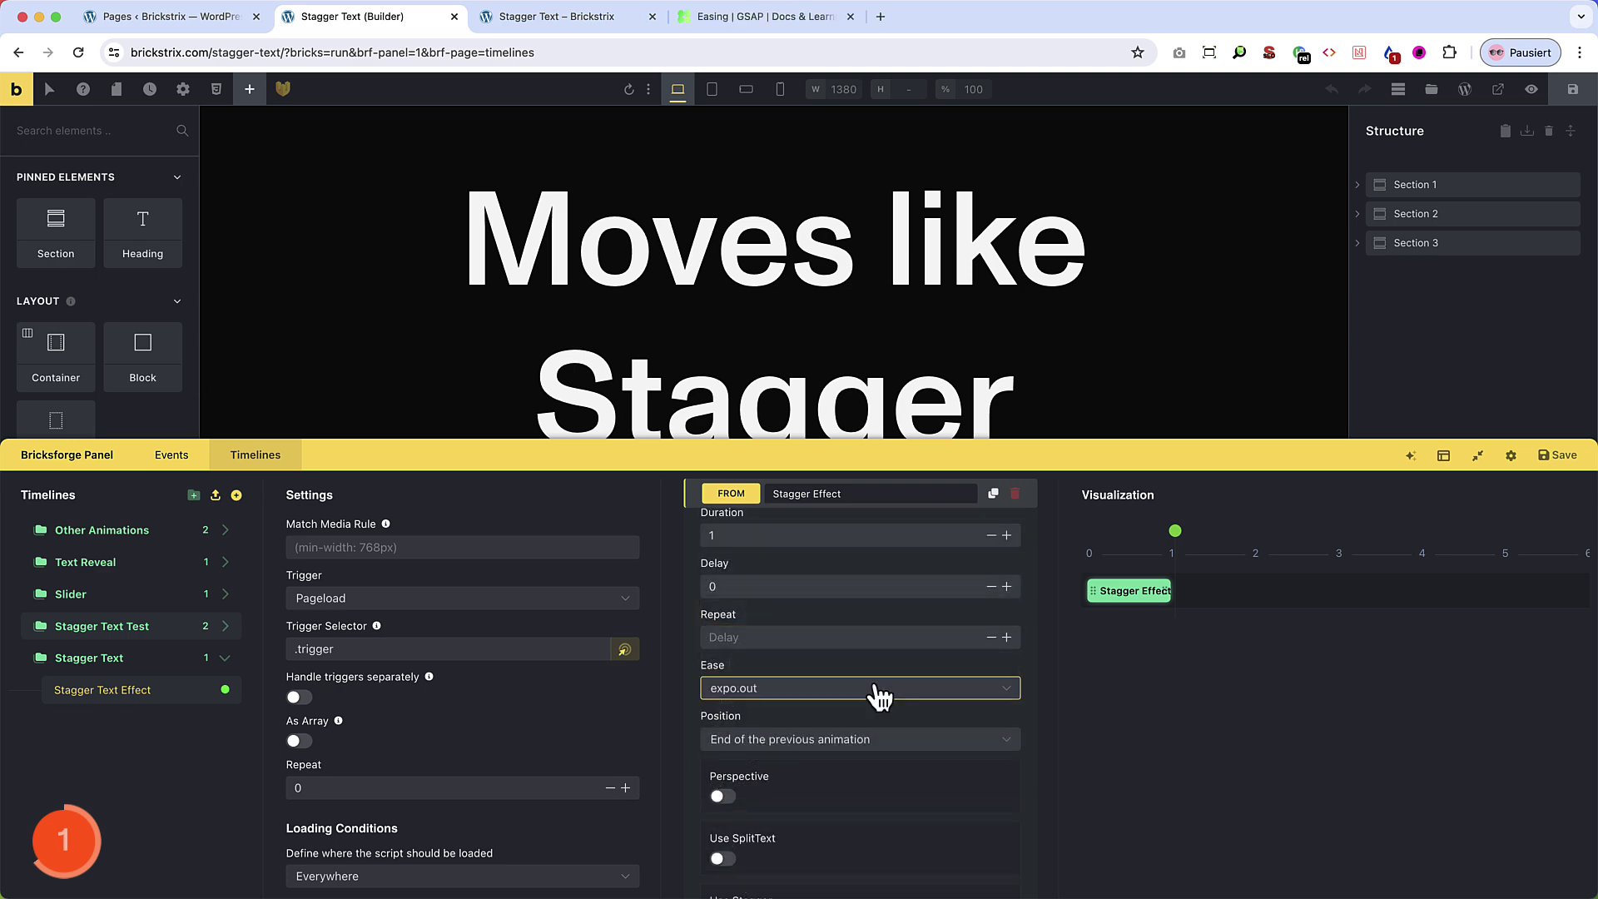
Compare the power2.out, power3 and expo.out curves in the GSAP Ease Visualizer
click(752, 20)
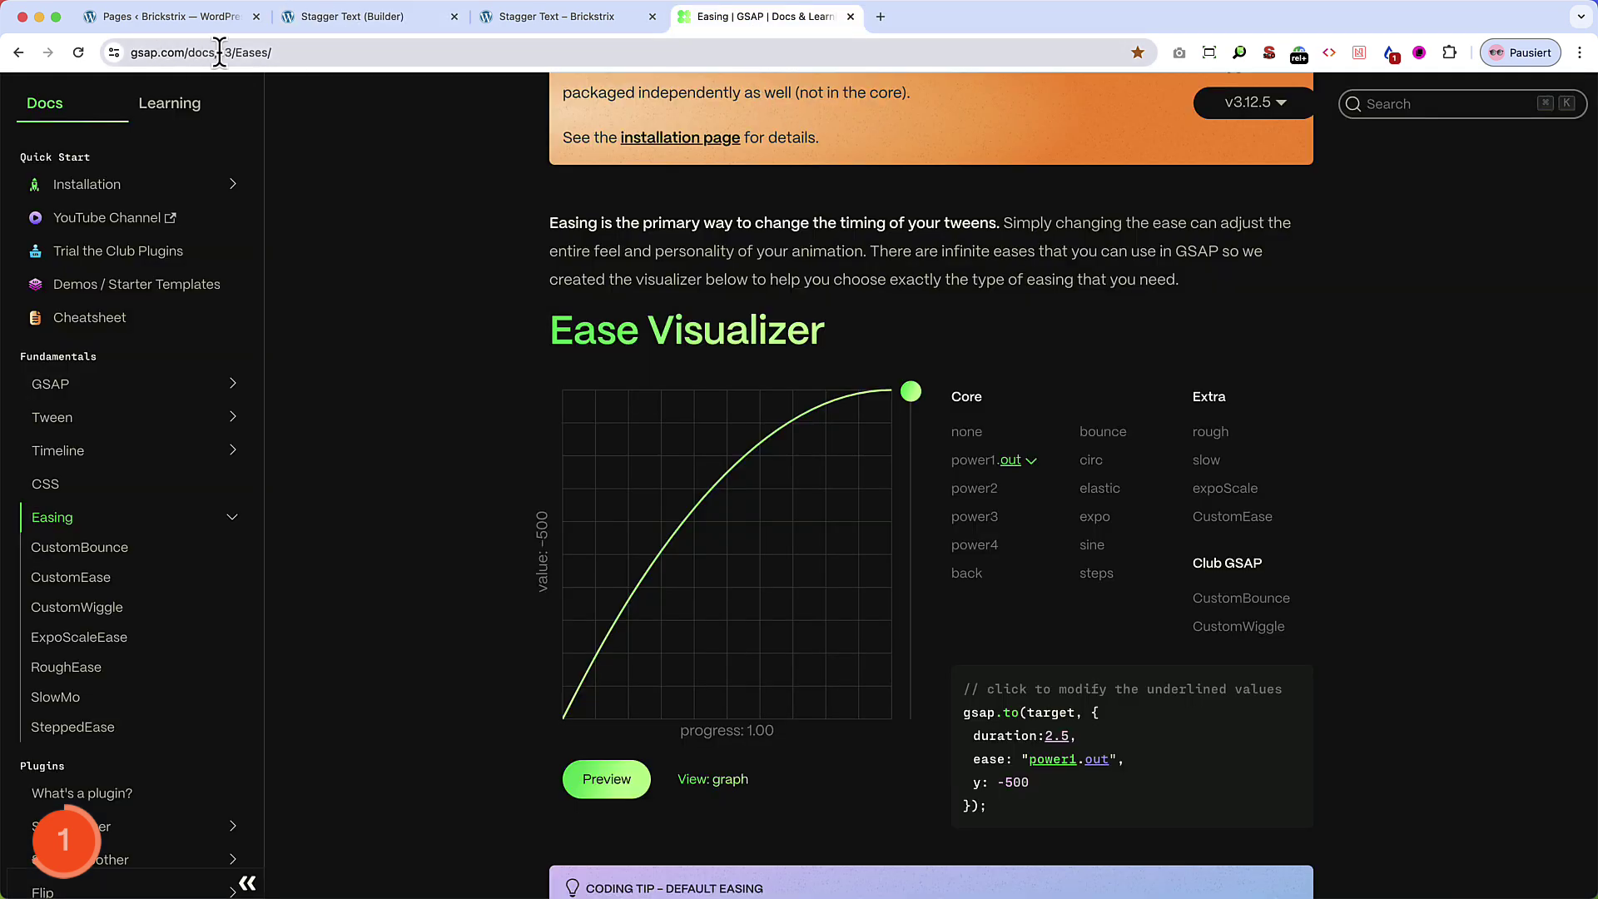
scroll(733, 308, down, 1)
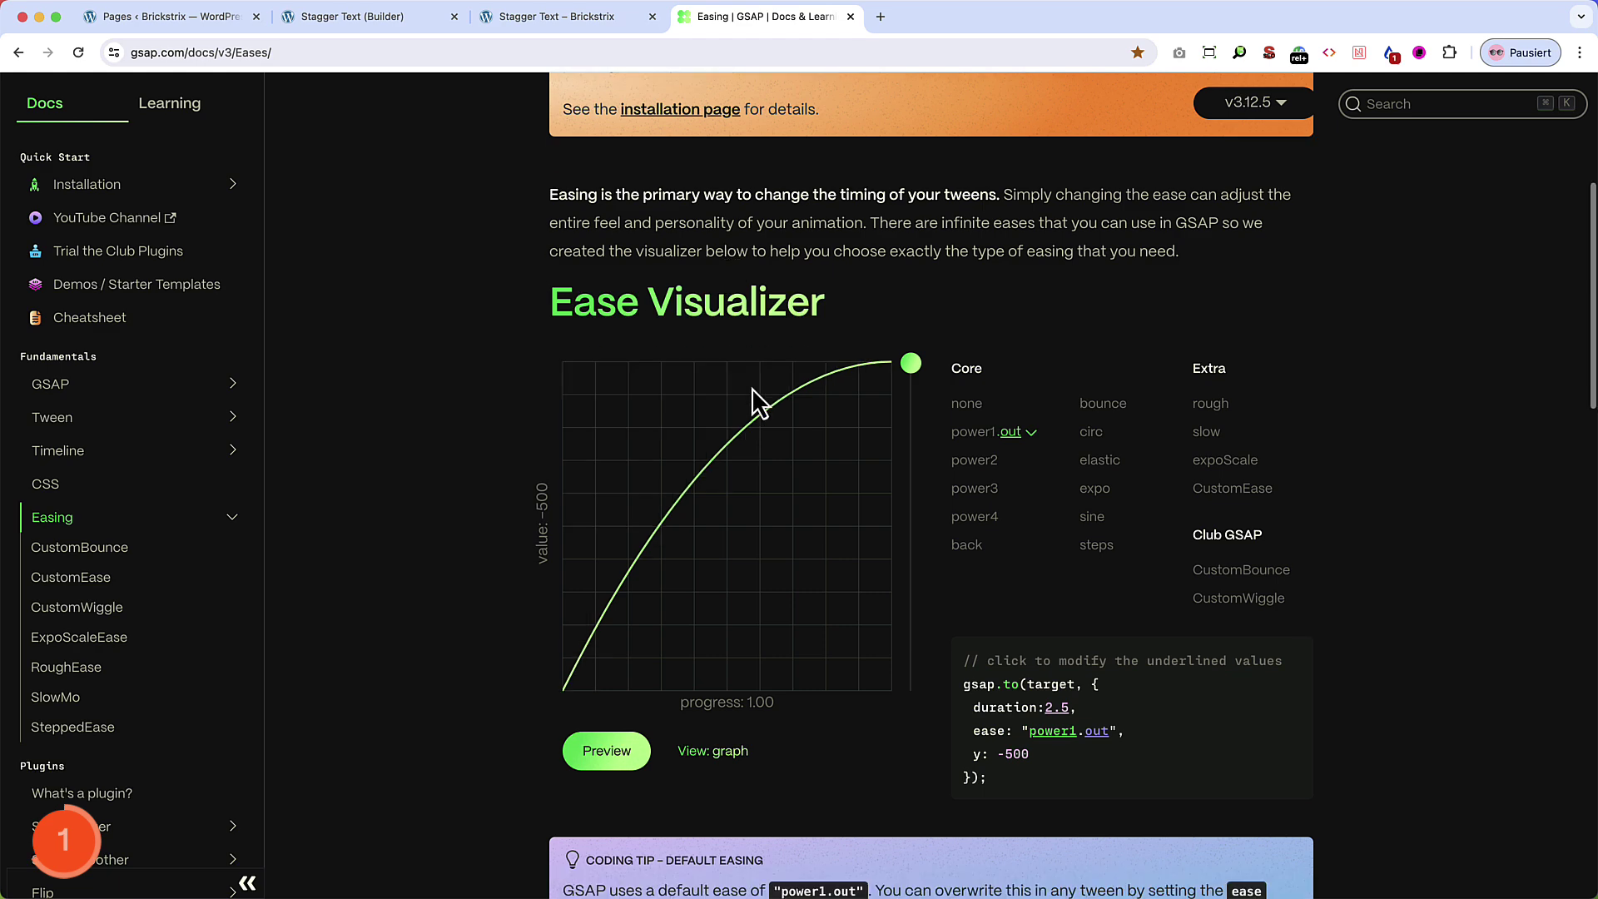
click(979, 462)
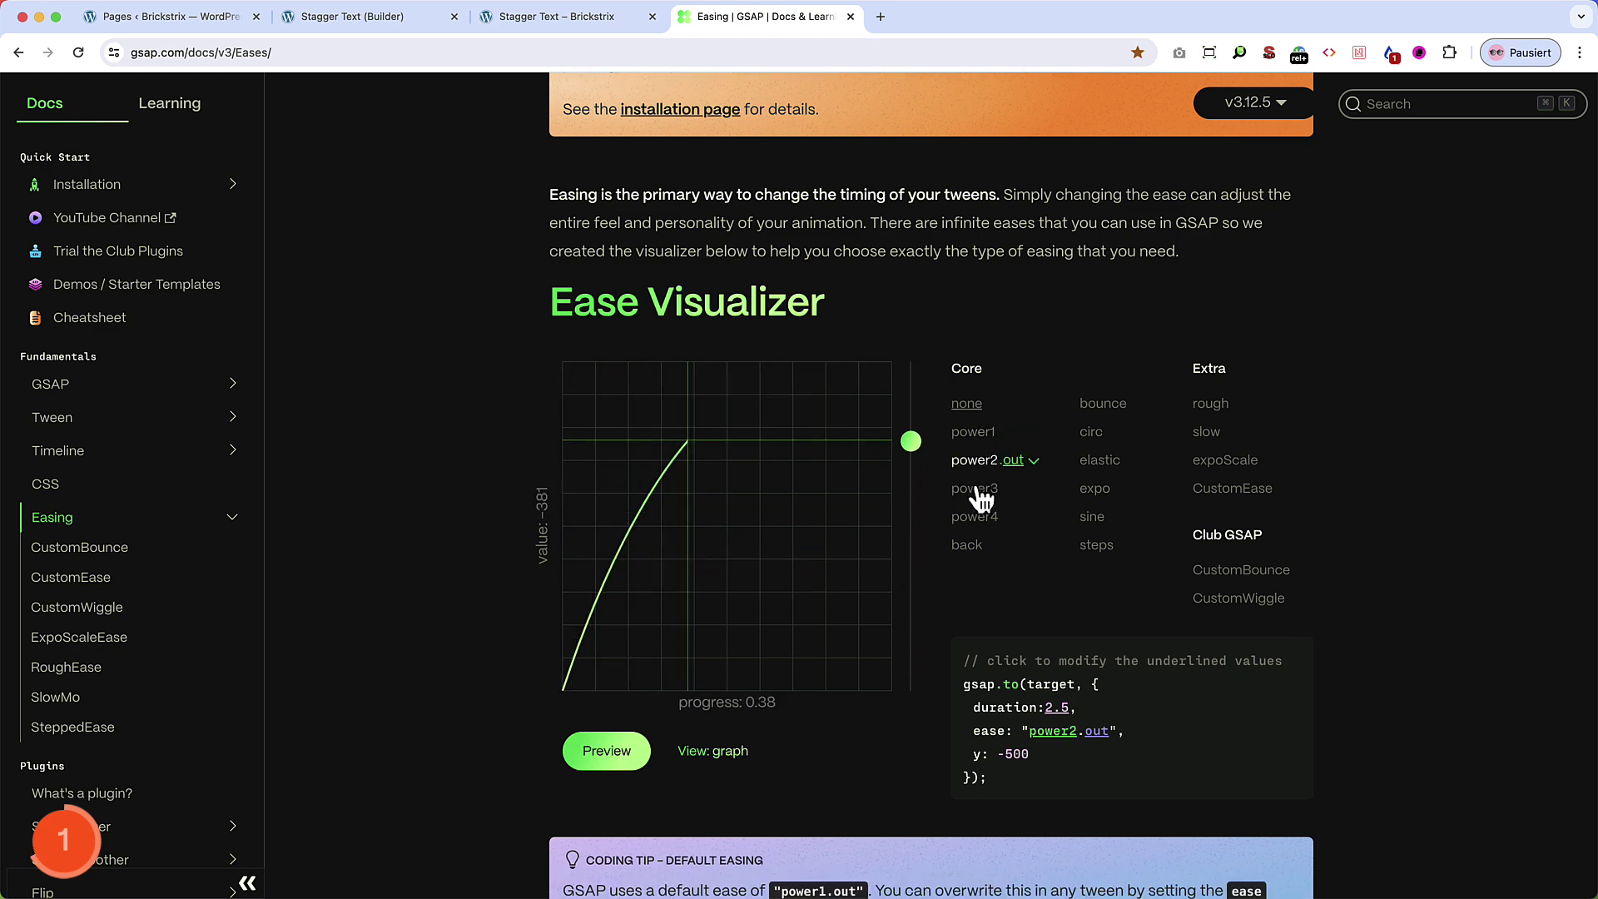
click(980, 498)
click(1095, 500)
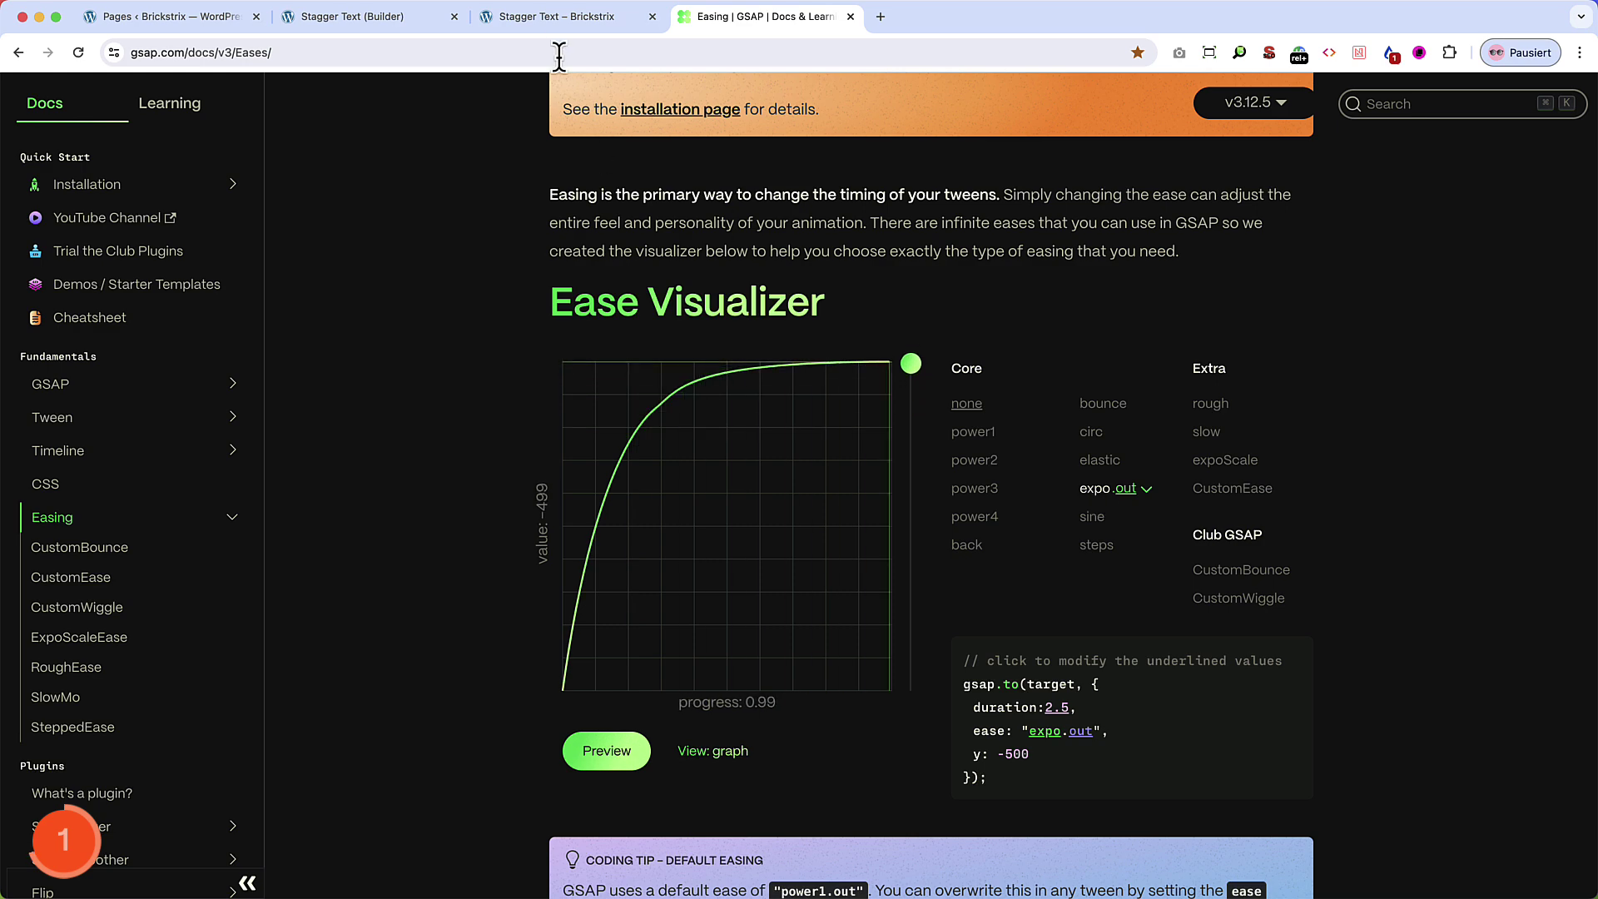
Enable SplitText on Stagger Effect with split type Lines
click(358, 16)
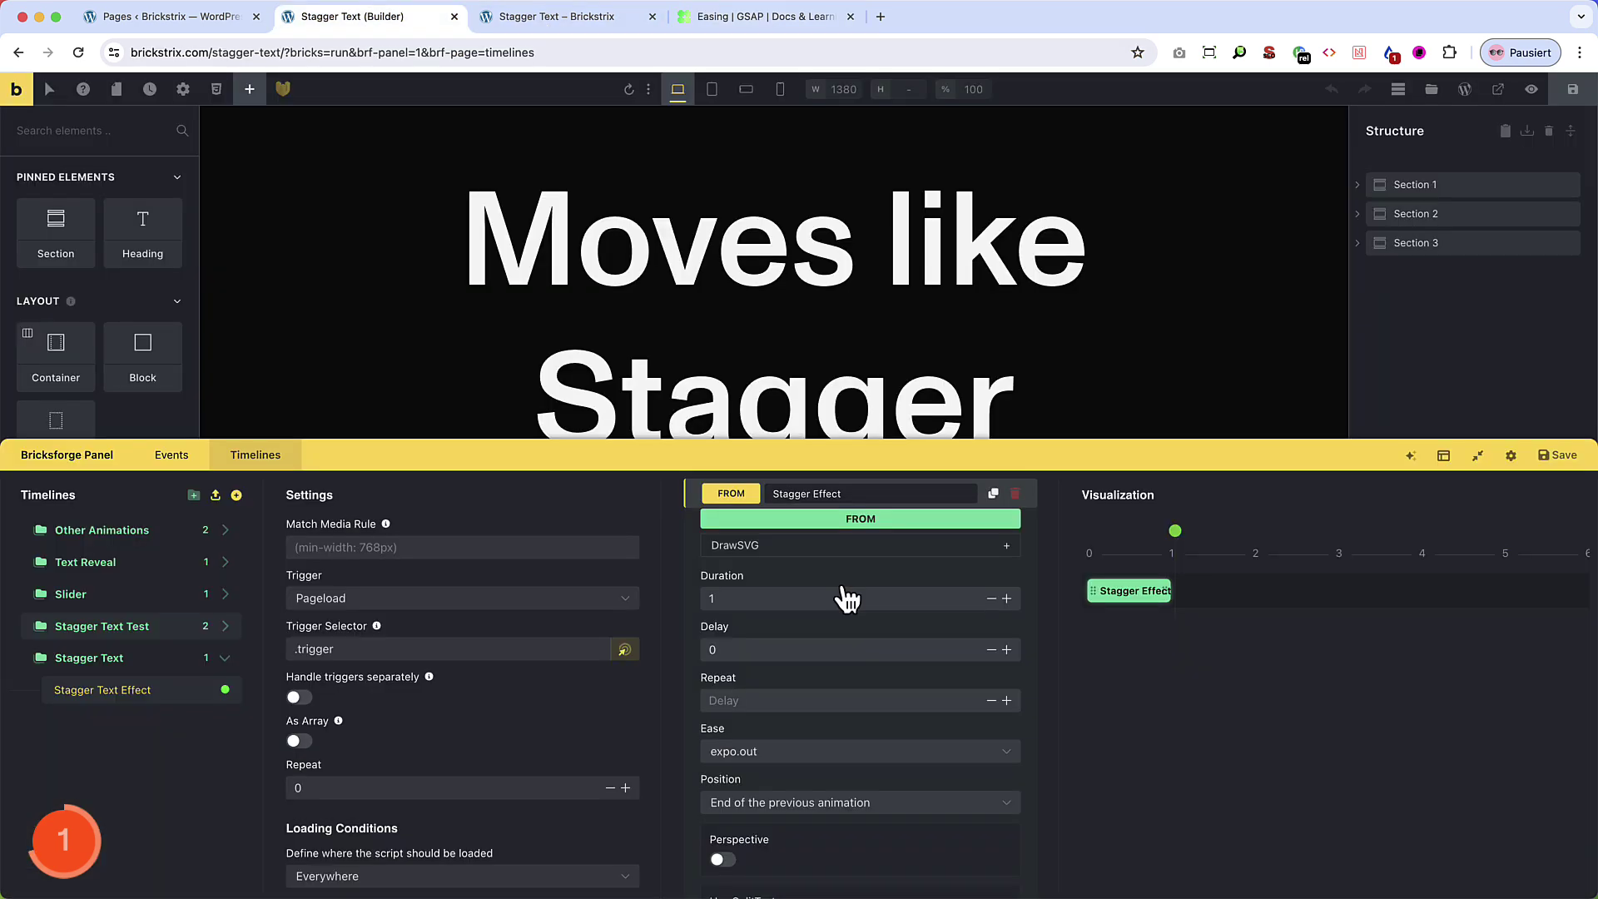
scroll(847, 598, down, 5)
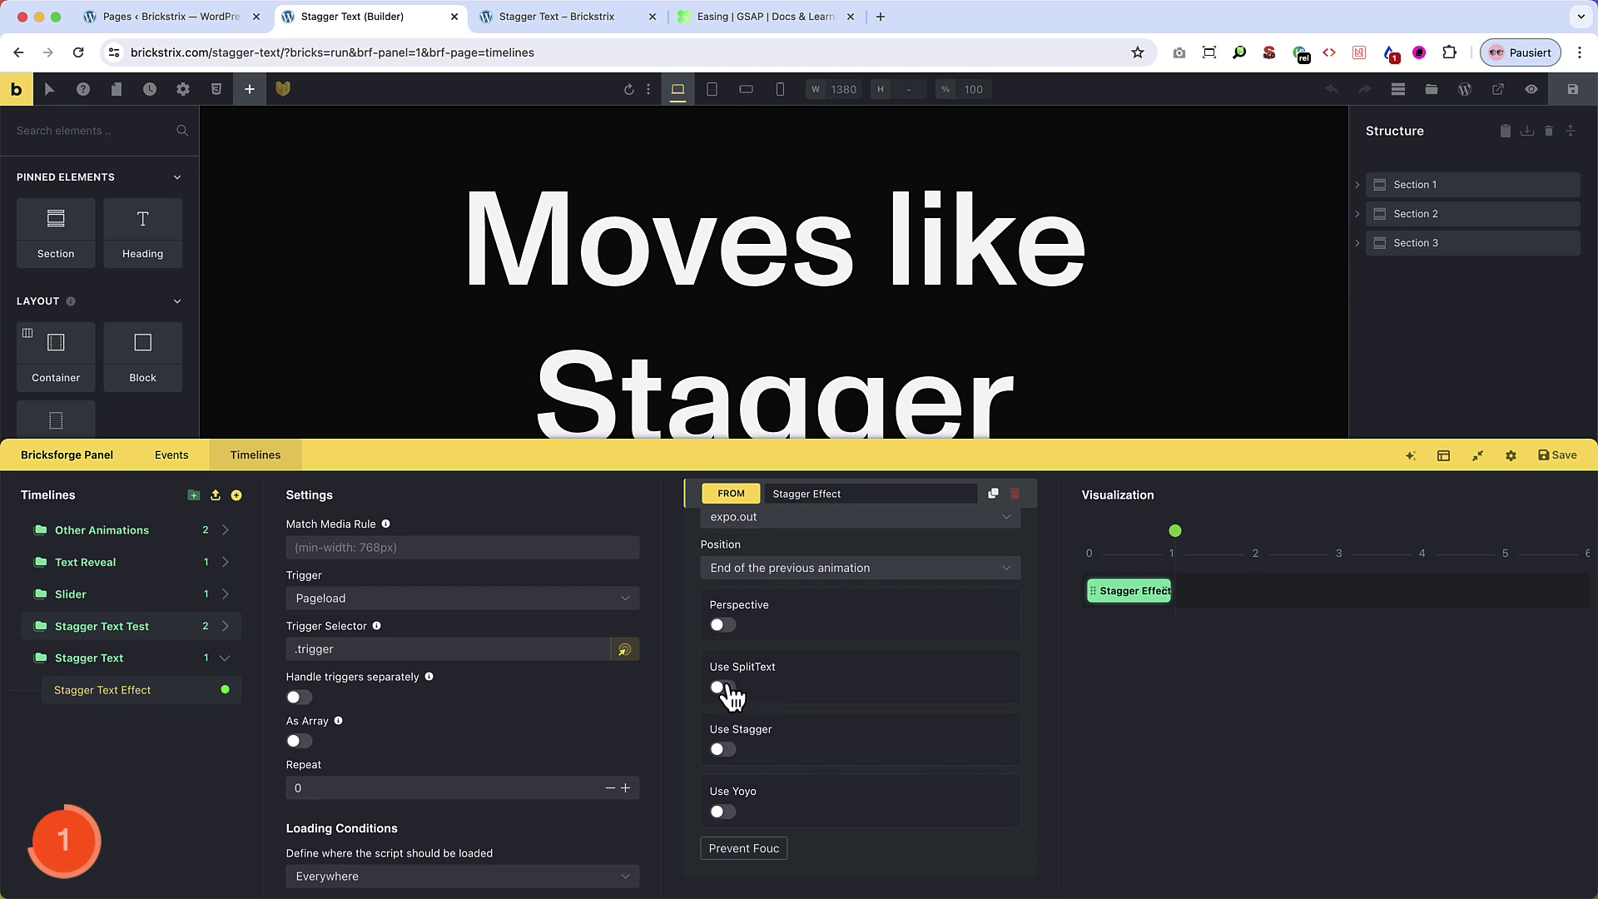
click(721, 688)
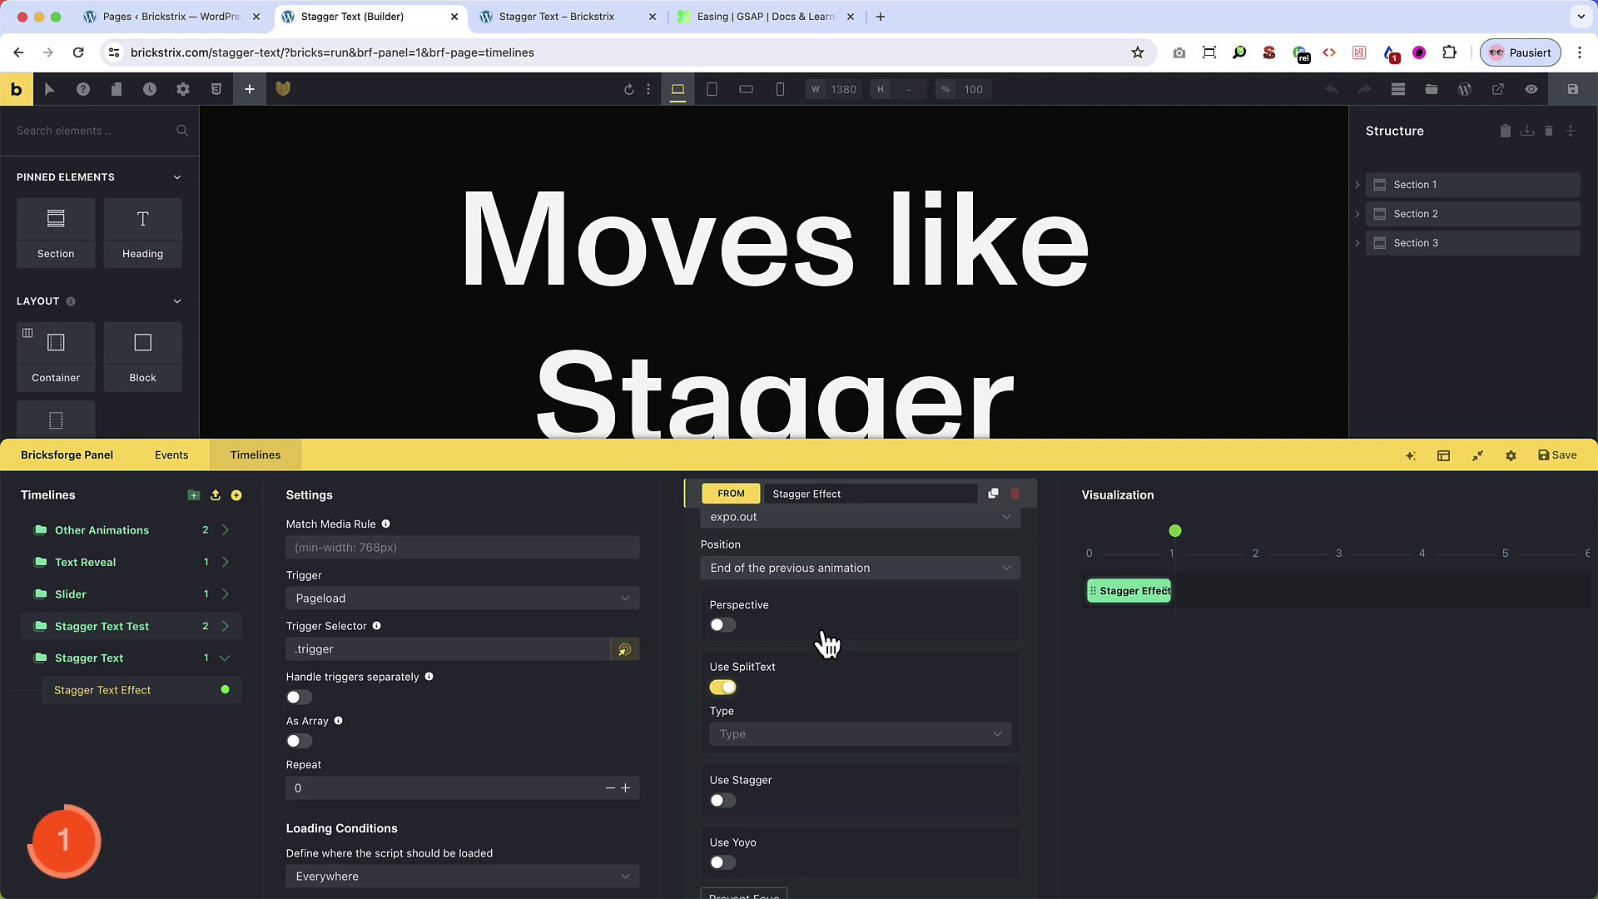
scroll(827, 644, down, 1)
scroll(826, 644, down, 2)
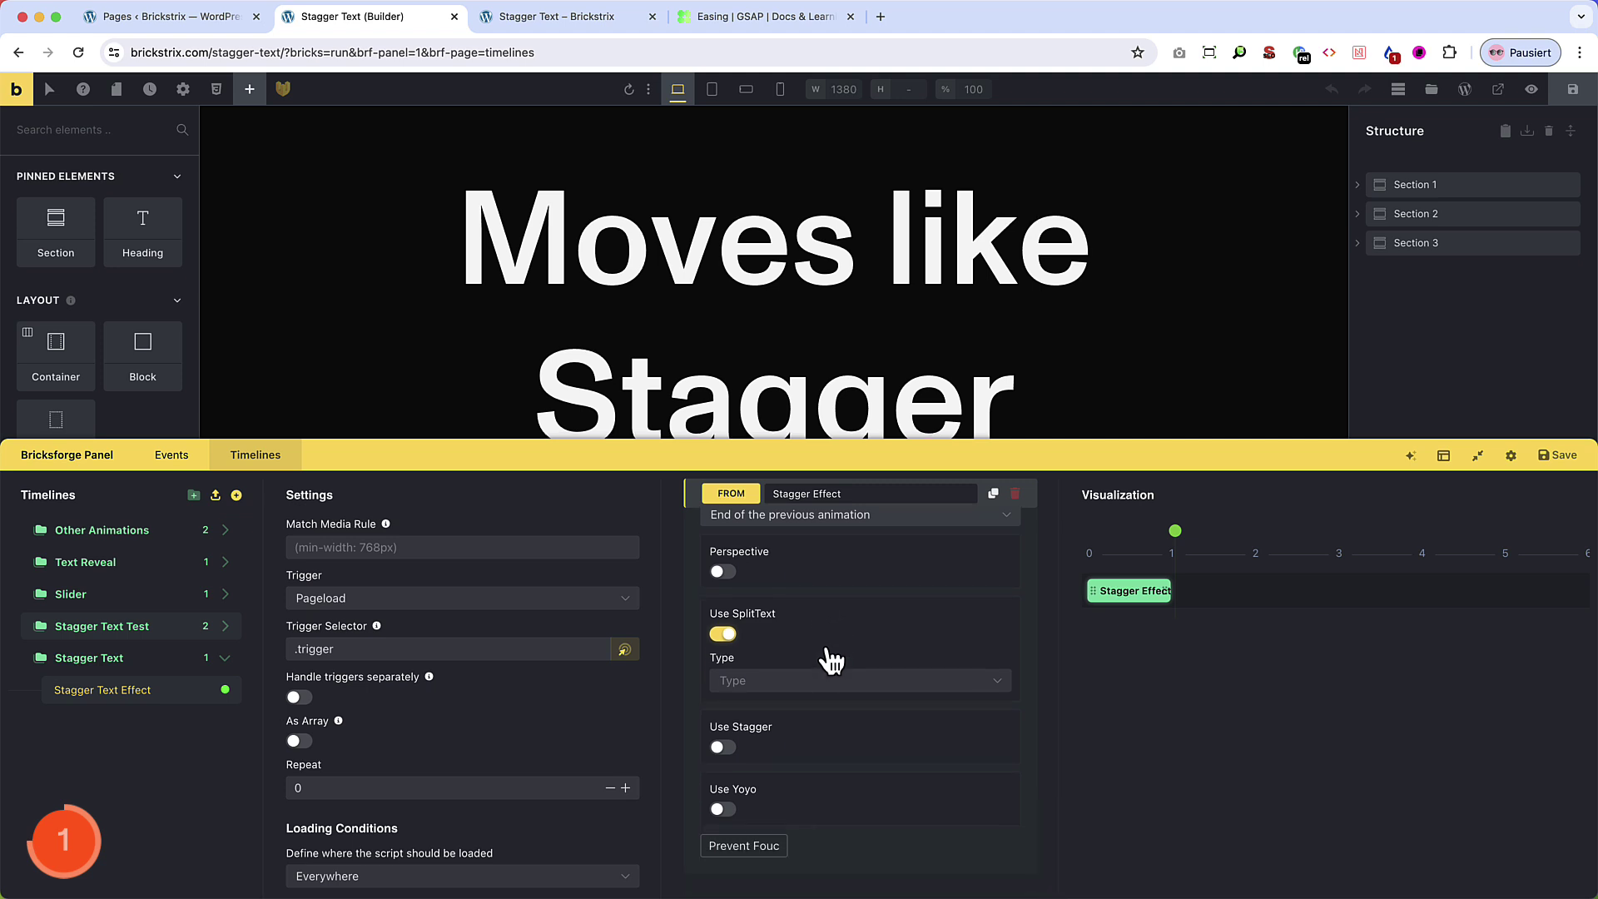
click(784, 680)
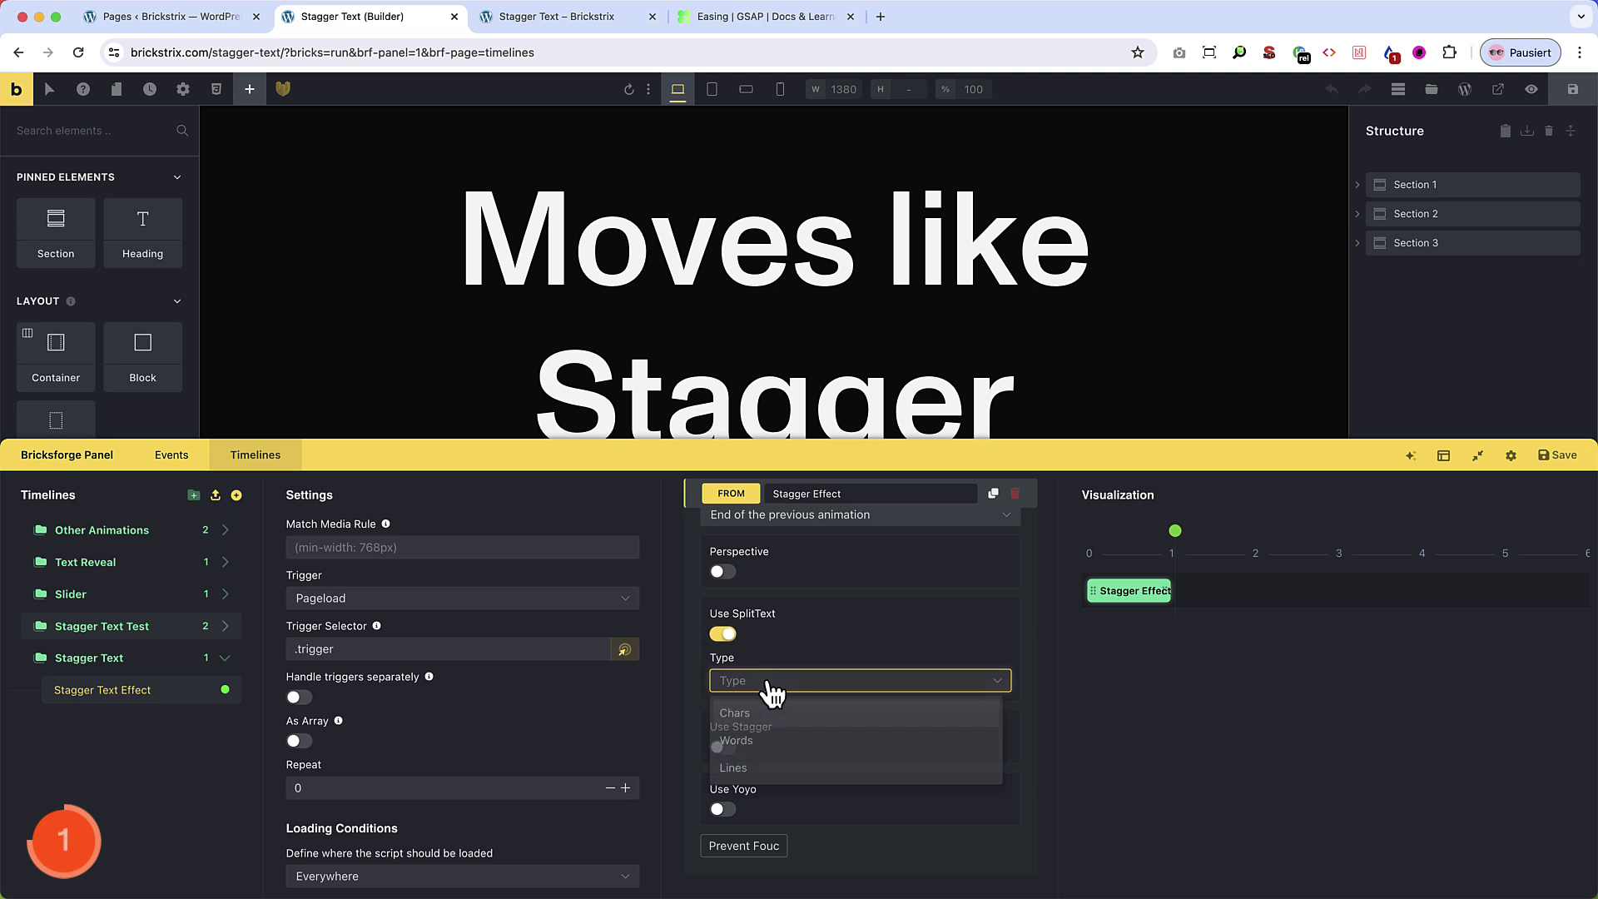
click(753, 773)
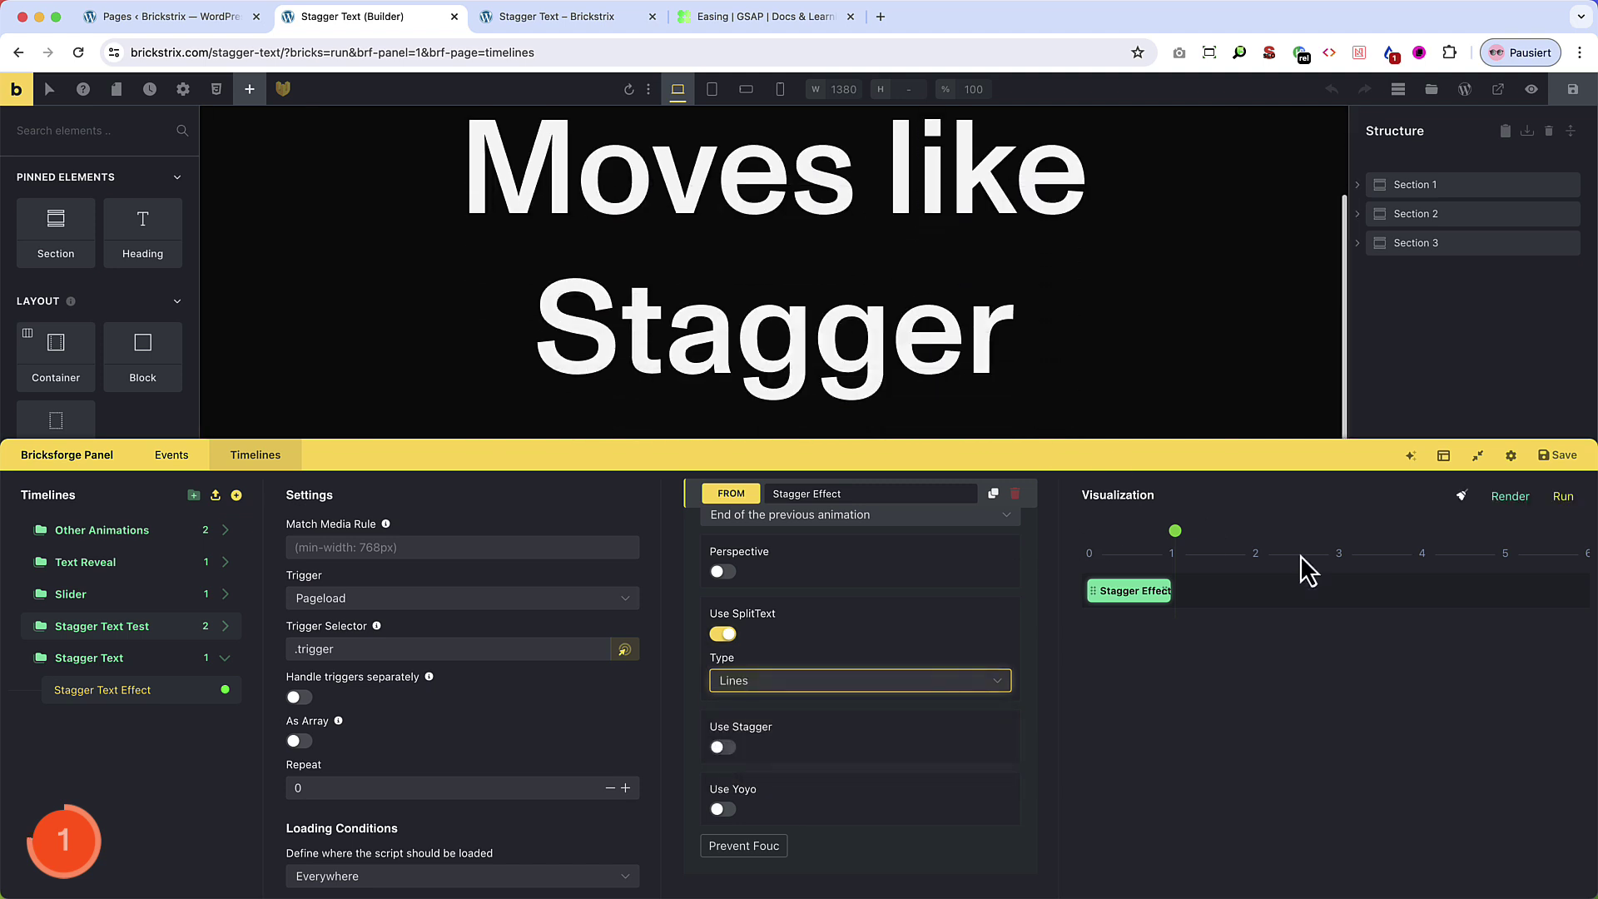
Reset the preview and enable Use Stagger with an amount of 2
click(1561, 497)
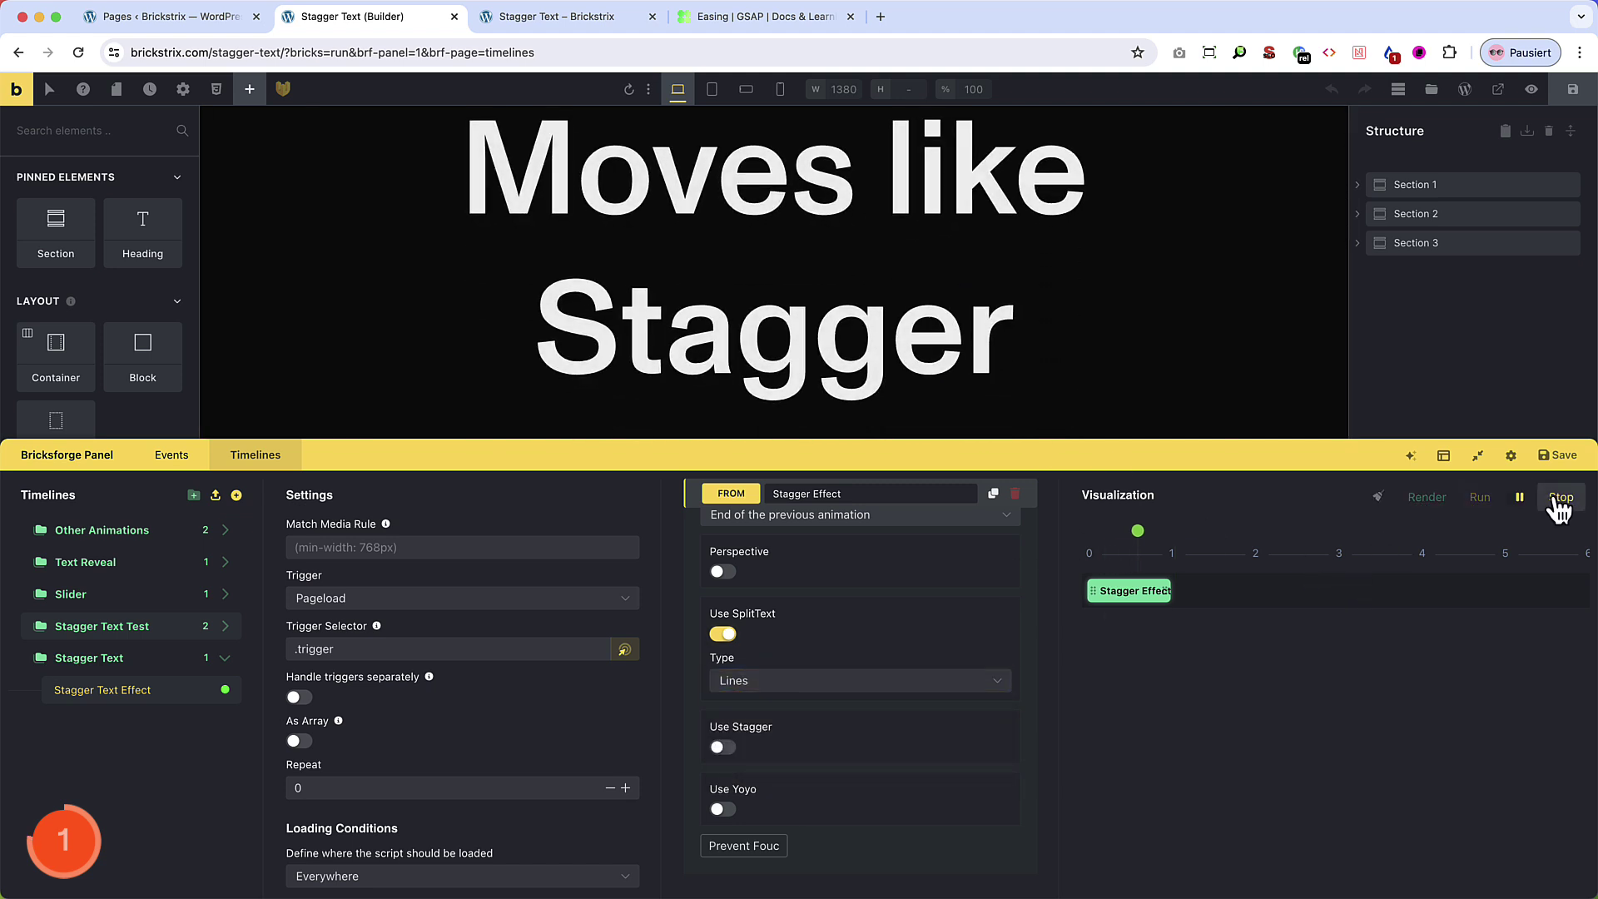
click(722, 748)
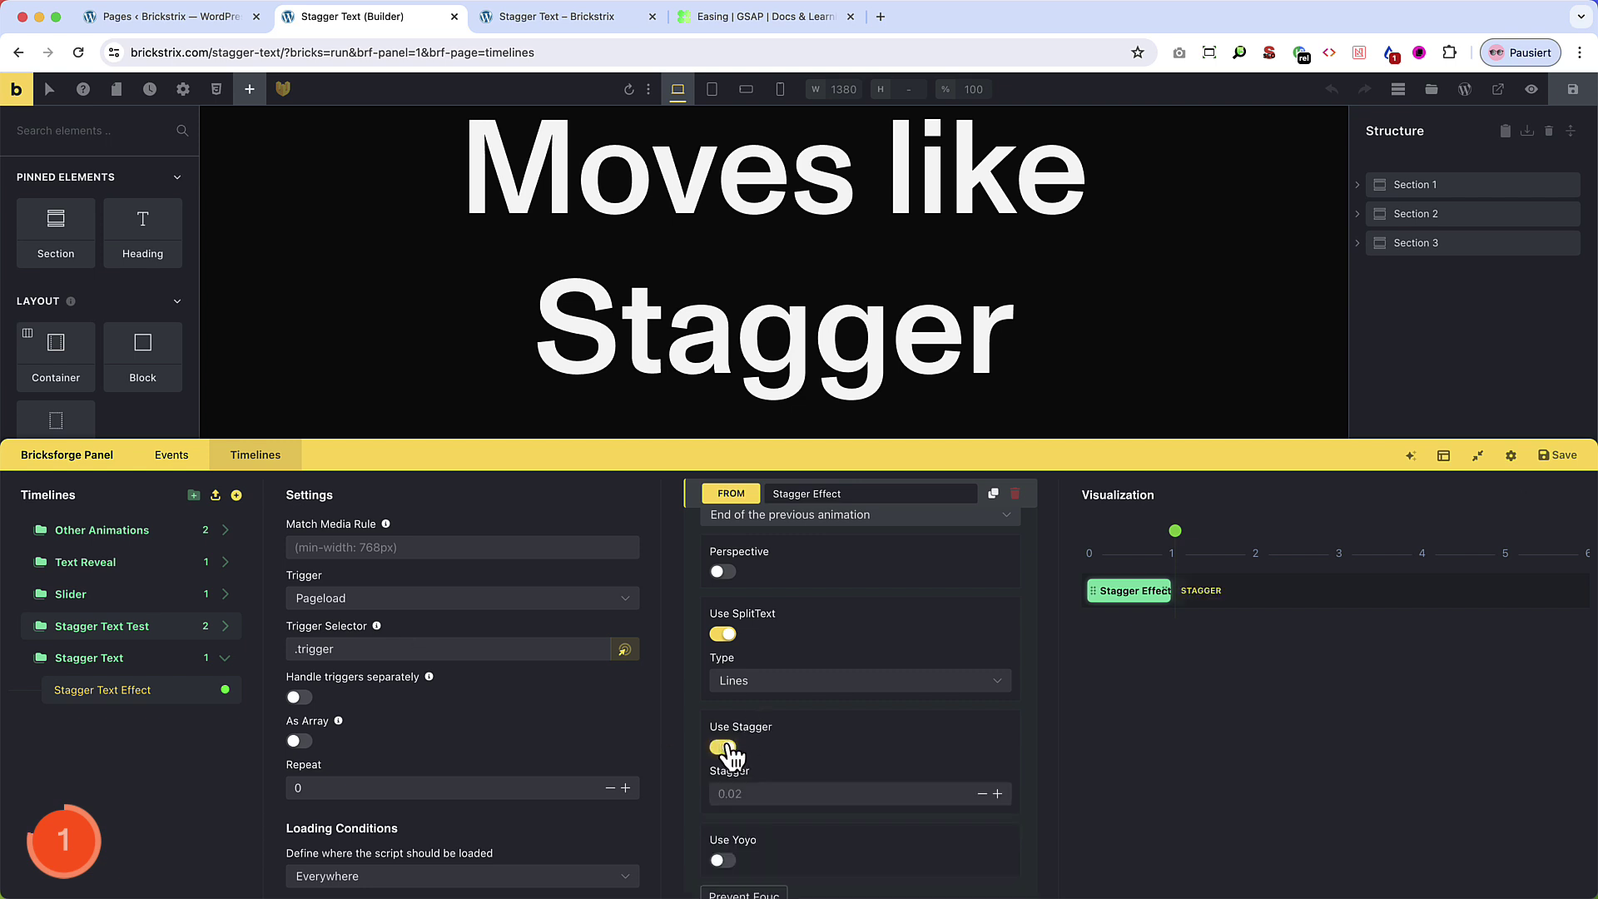
scroll(833, 741, down, 1)
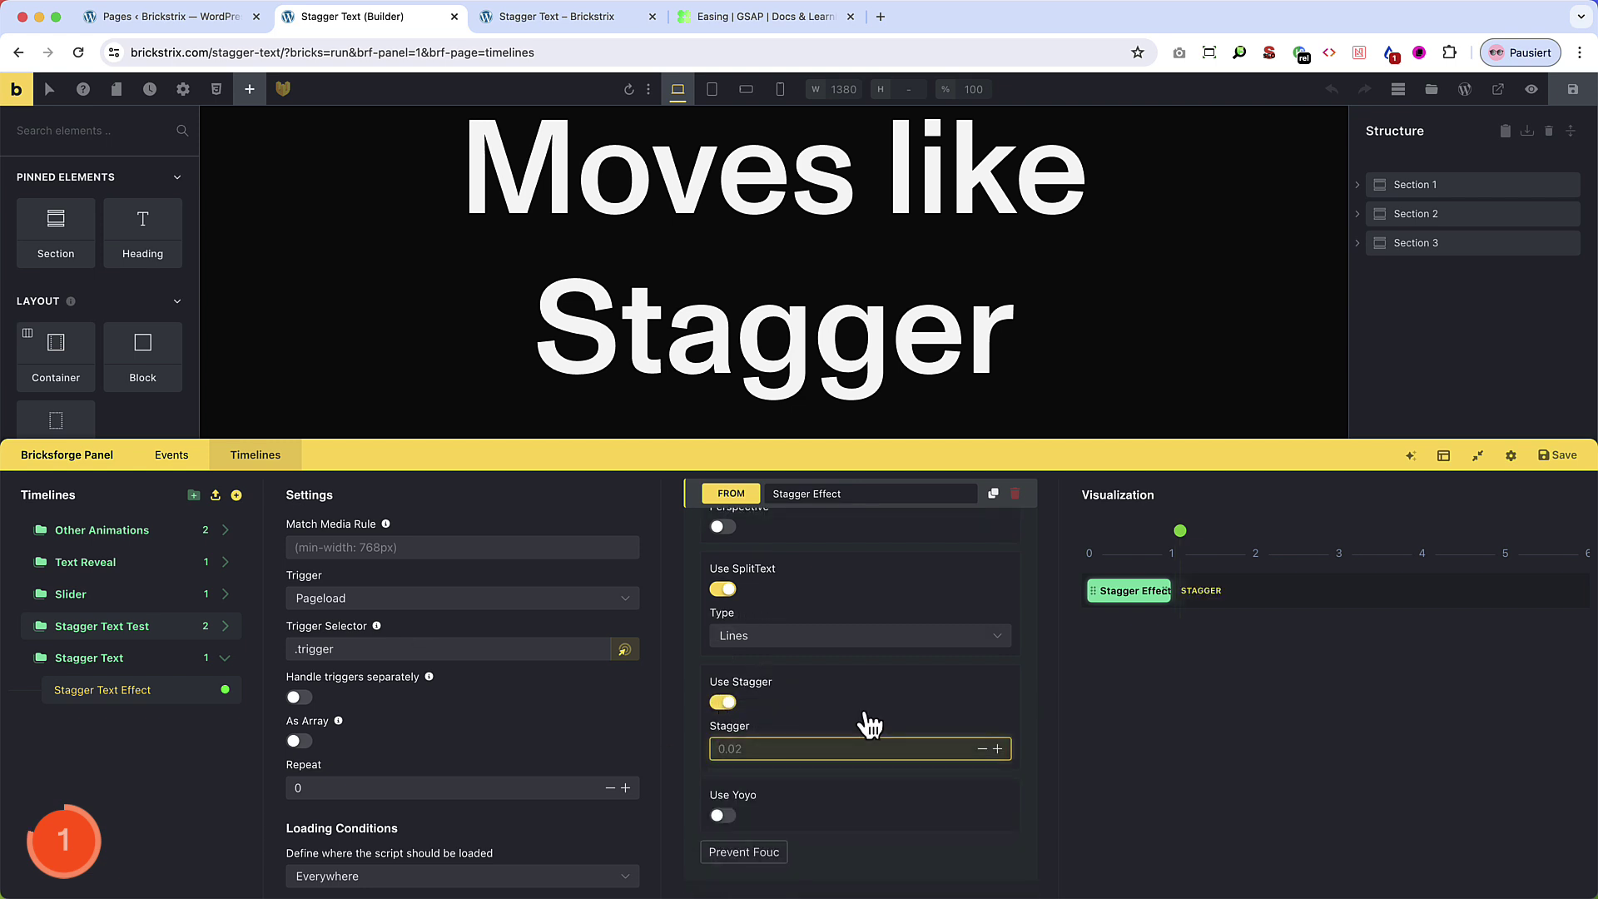
click(835, 748)
text(2)
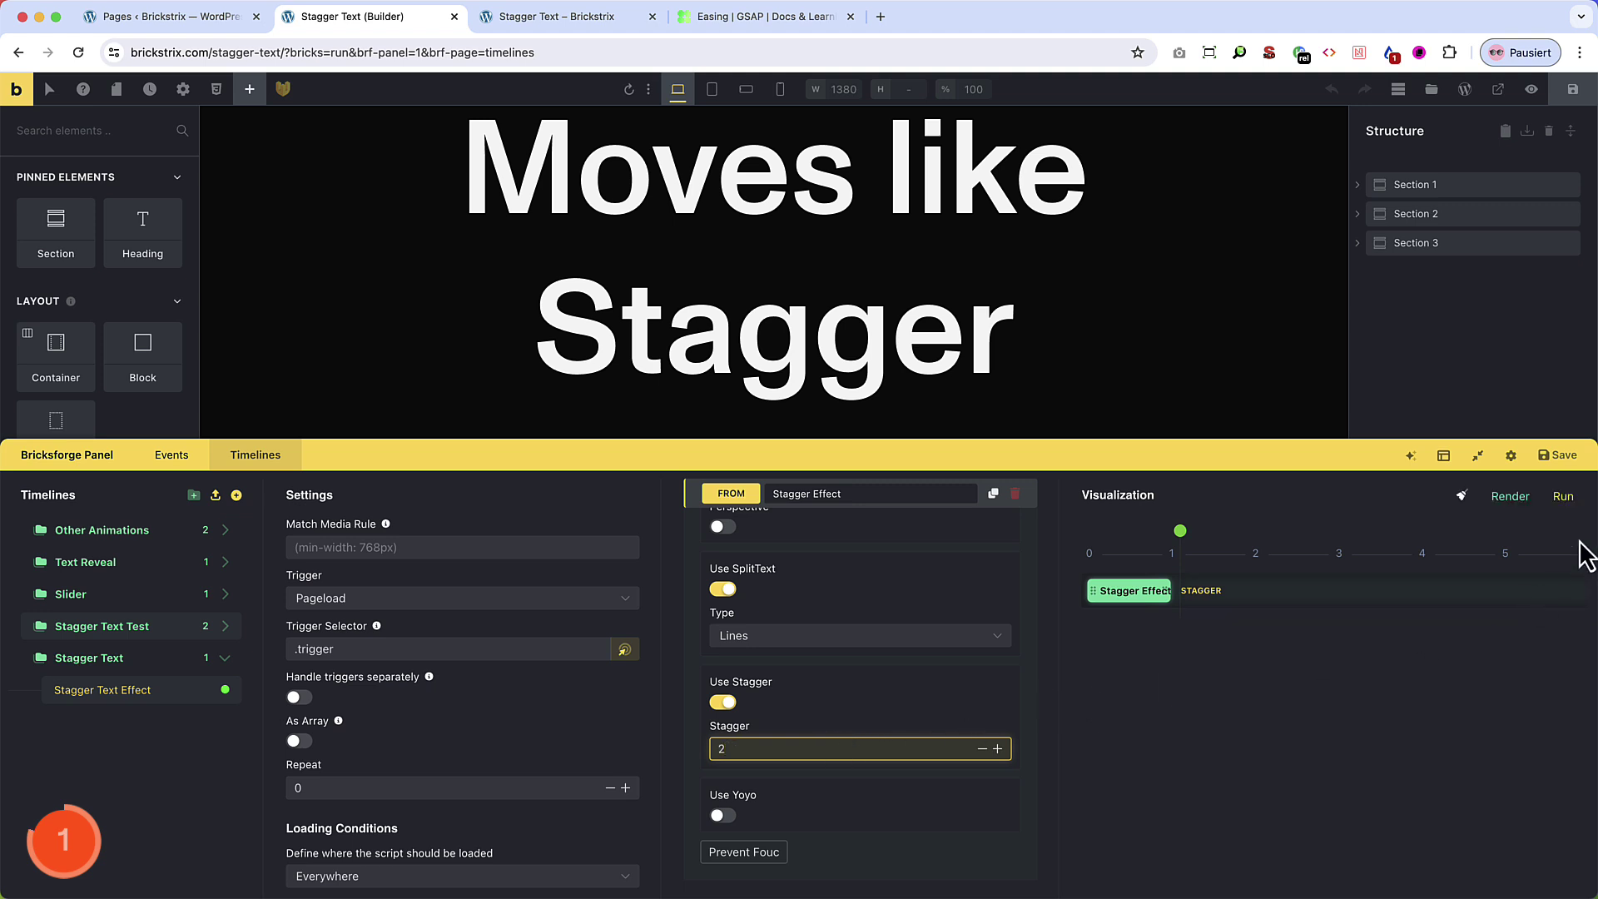
Save the timeline and reload the live page to replay the animation
click(1540, 454)
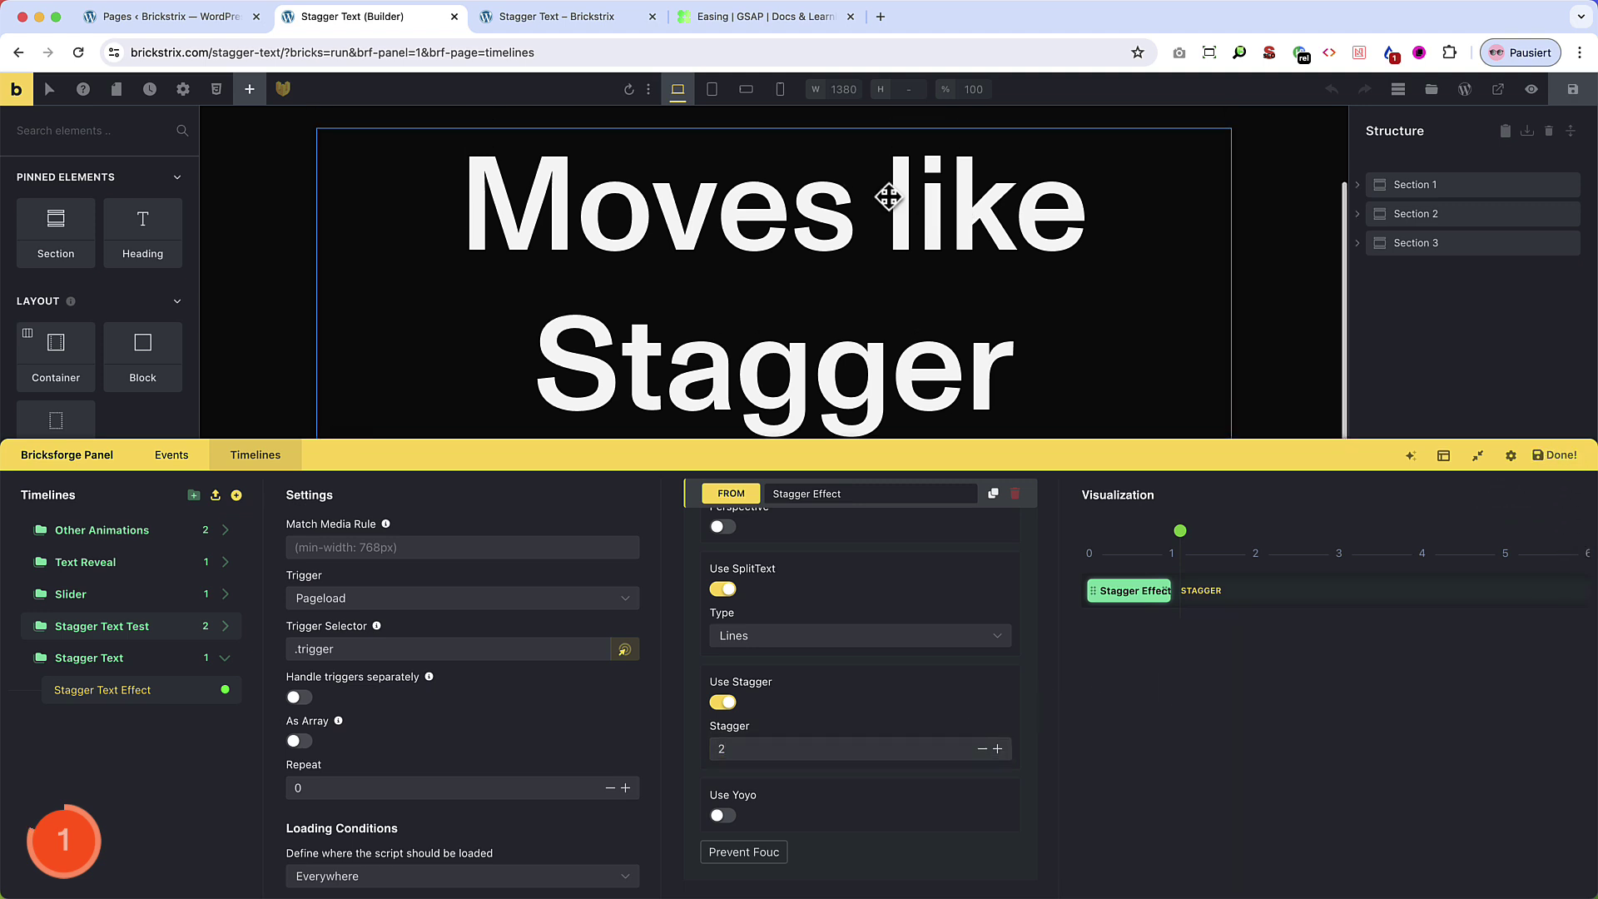
click(547, 20)
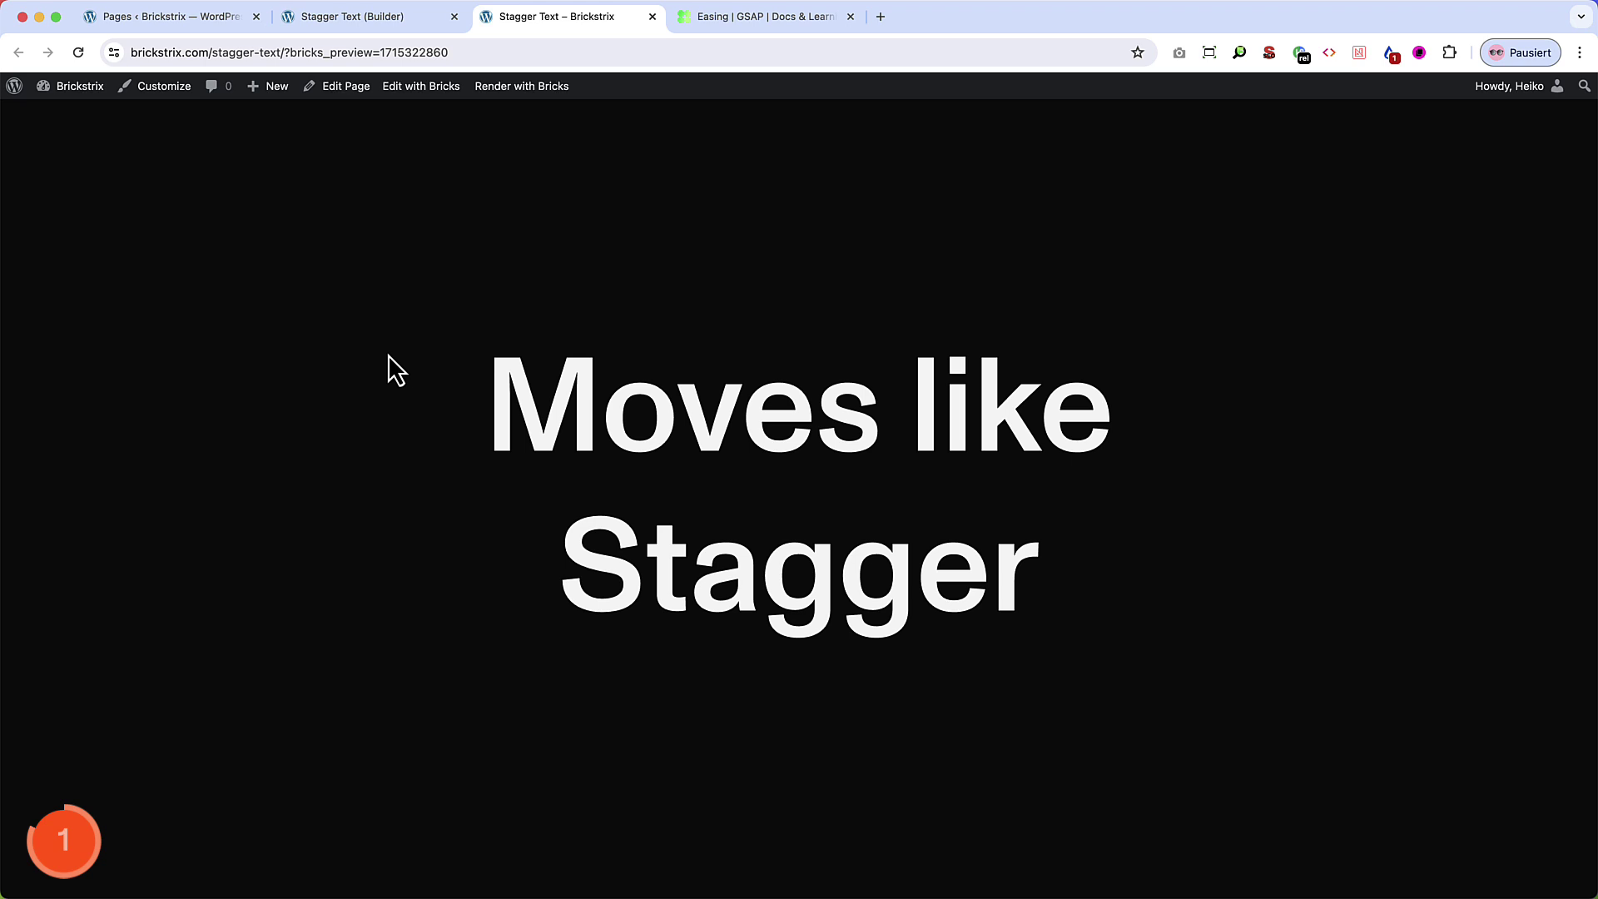
key(super+r)
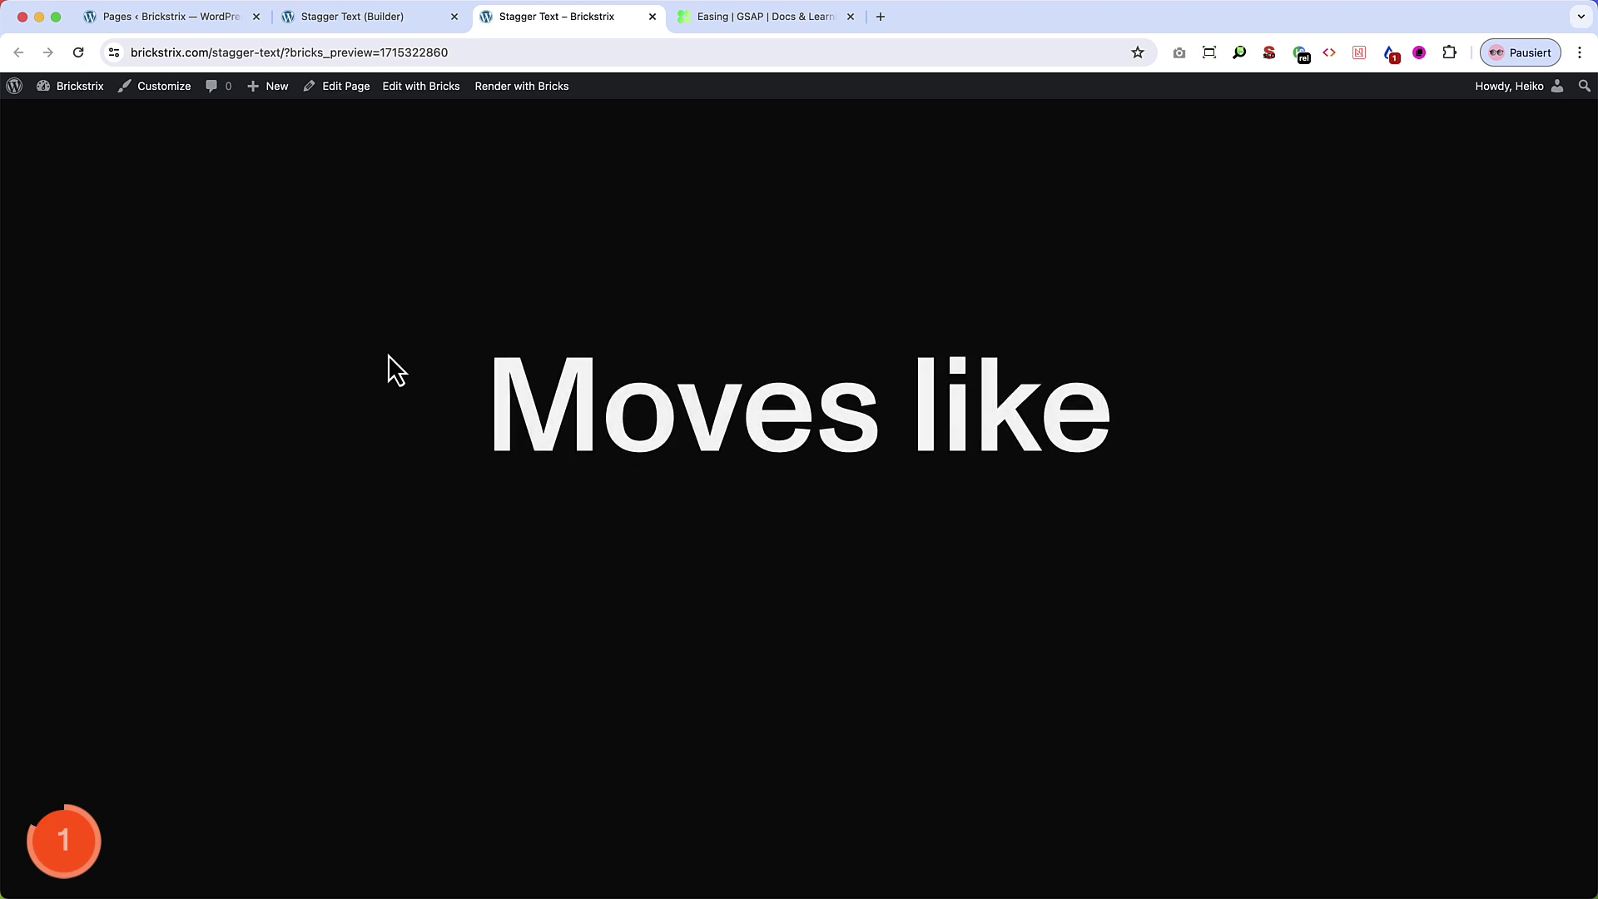
Change the SplitText type from Words to Chars, scrubbing to preview each
click(356, 19)
click(857, 629)
click(756, 689)
mouse_move(1099, 541)
mouse_down()
mouse_move(1170, 535)
mouse_move(1087, 535)
mouse_move(1126, 537)
mouse_up()
click(761, 630)
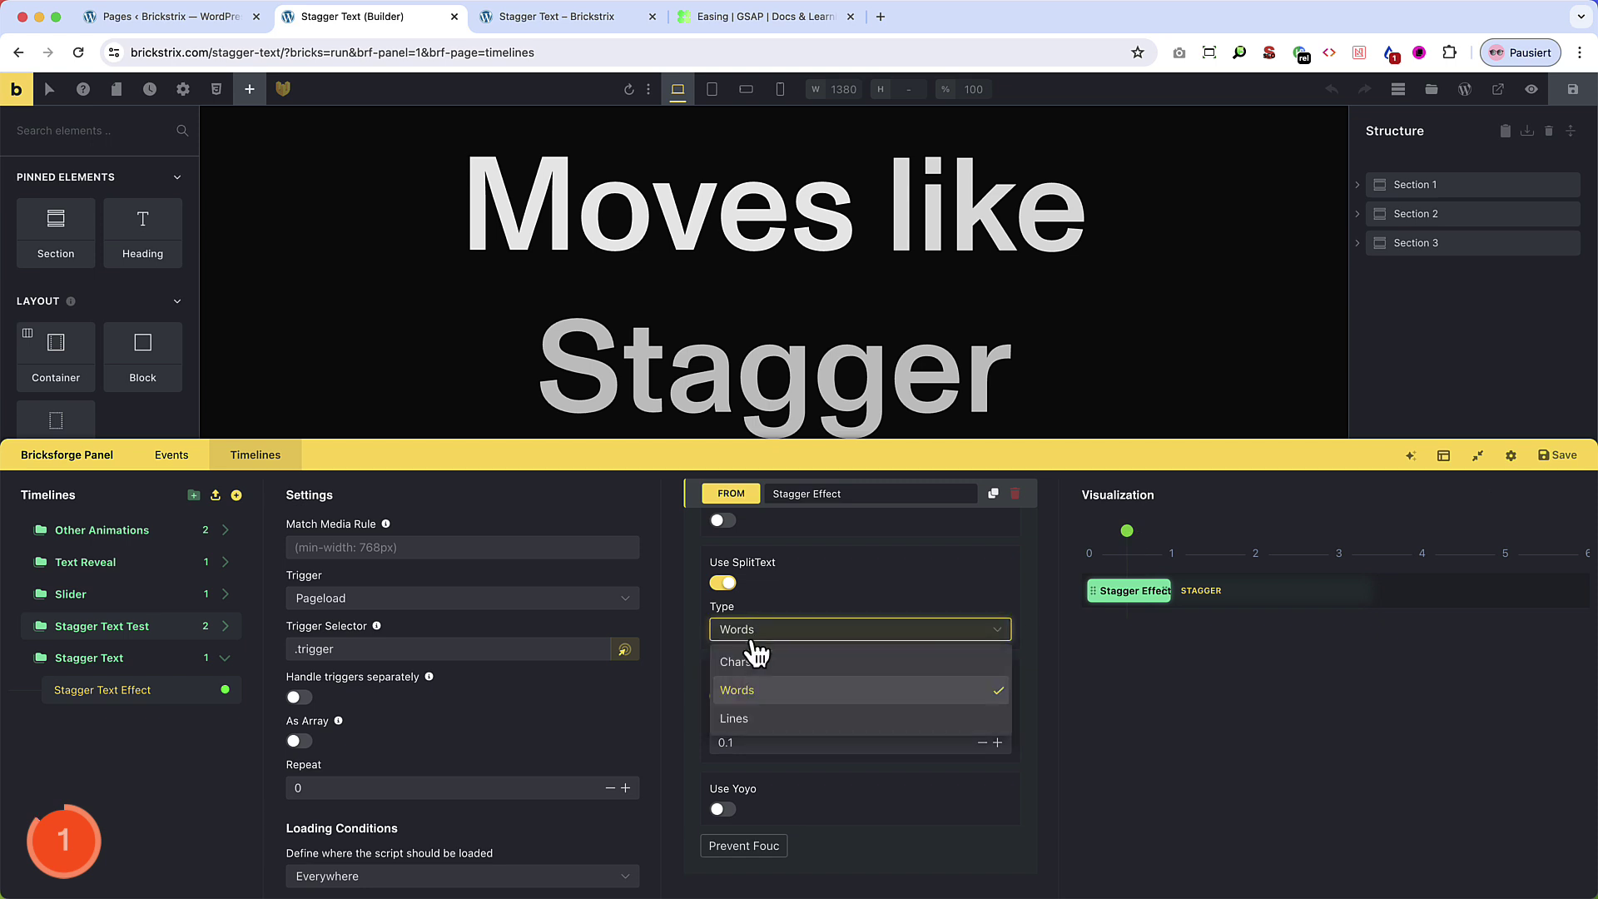
click(765, 665)
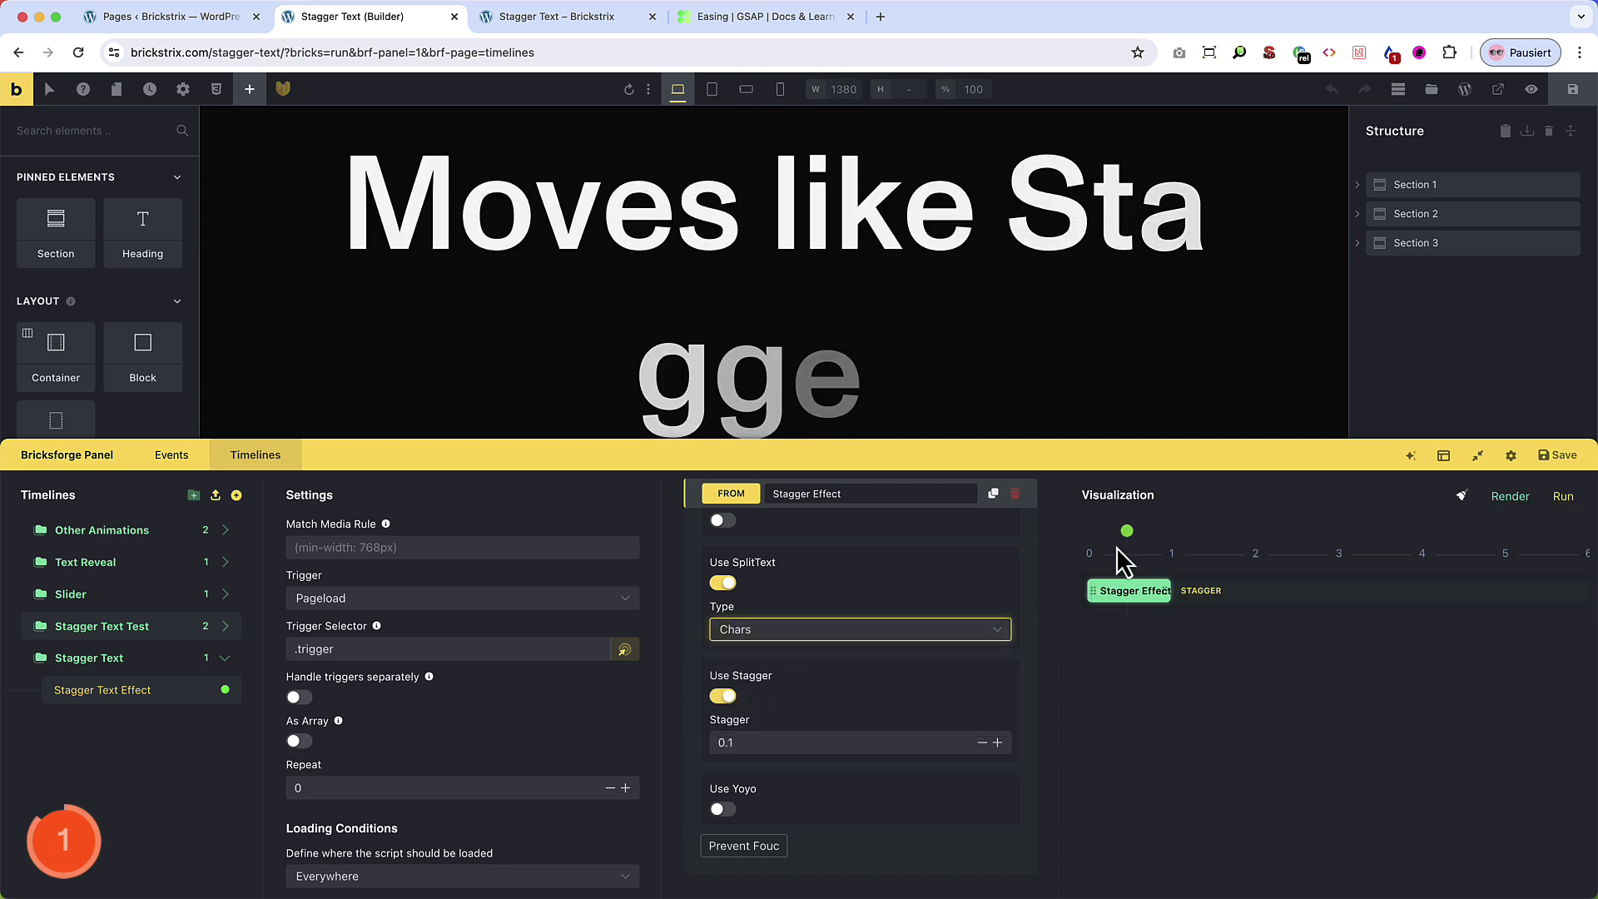
drag(1133, 545, 1091, 537)
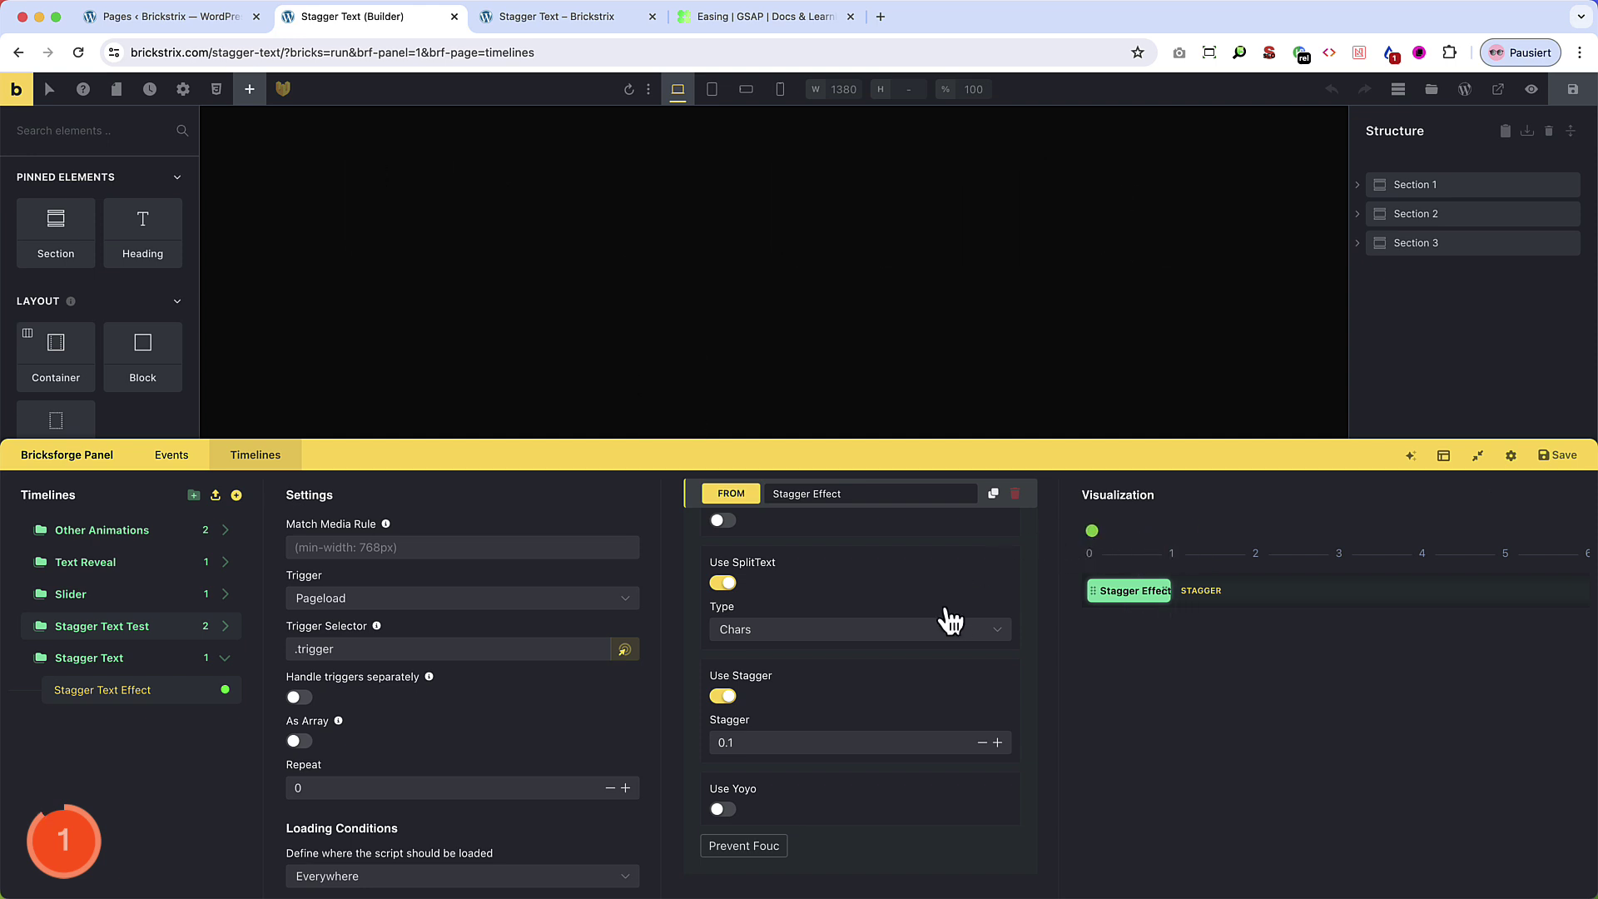
Lower the stagger to 0.06 and save the timeline together with the builder
click(983, 743)
click(983, 743)
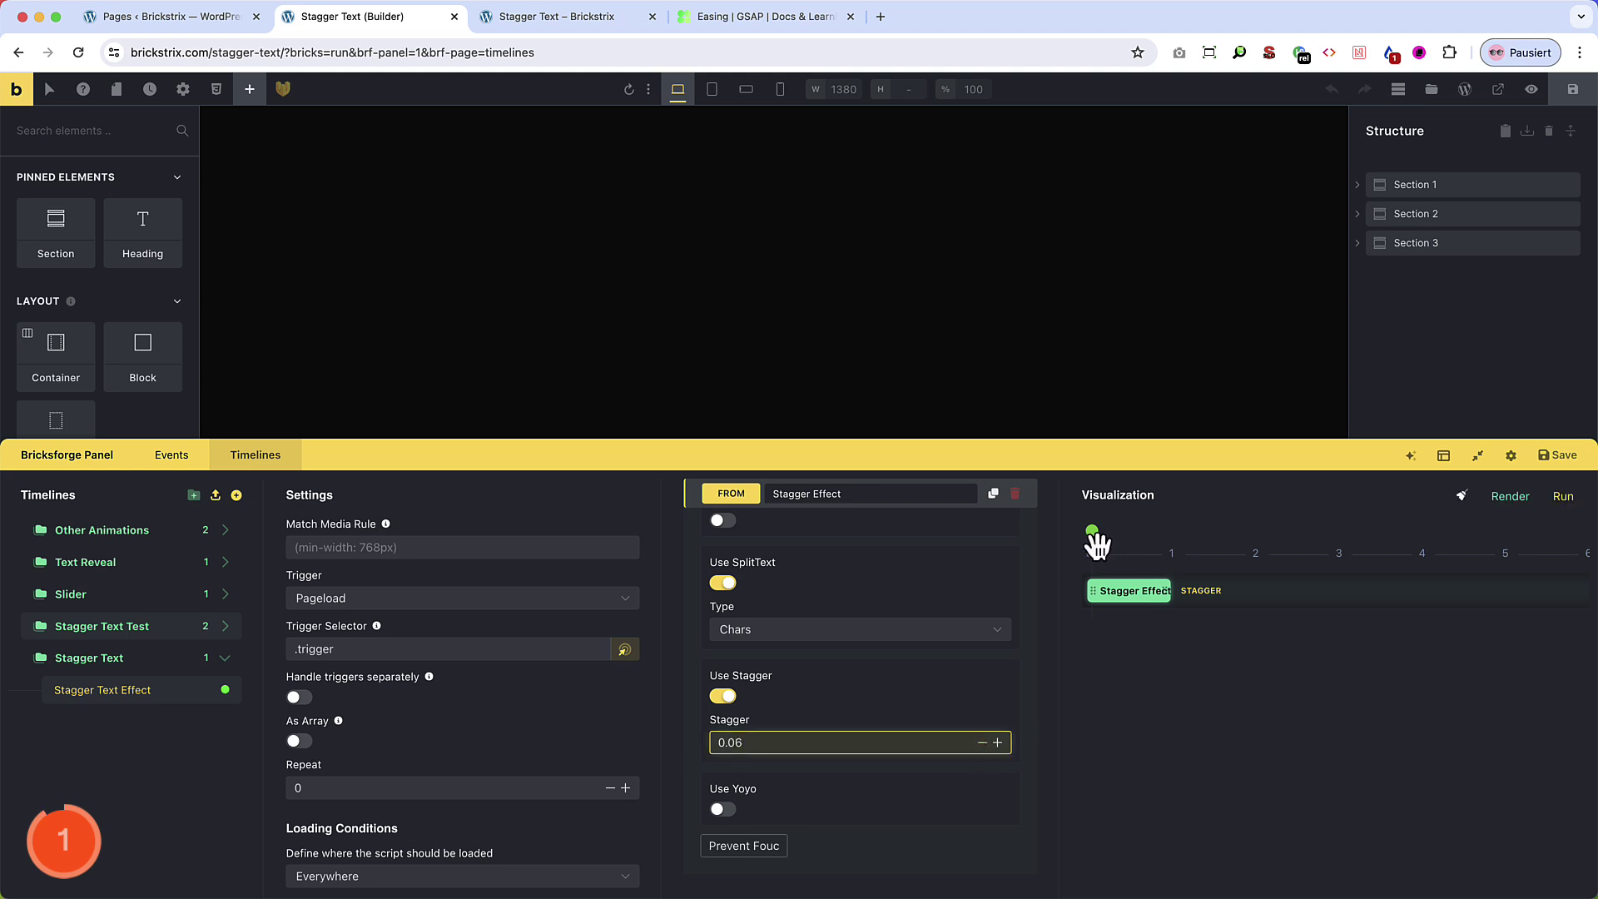
mouse_move(1097, 546)
mouse_down()
mouse_move(1177, 537)
mouse_move(1092, 541)
mouse_up()
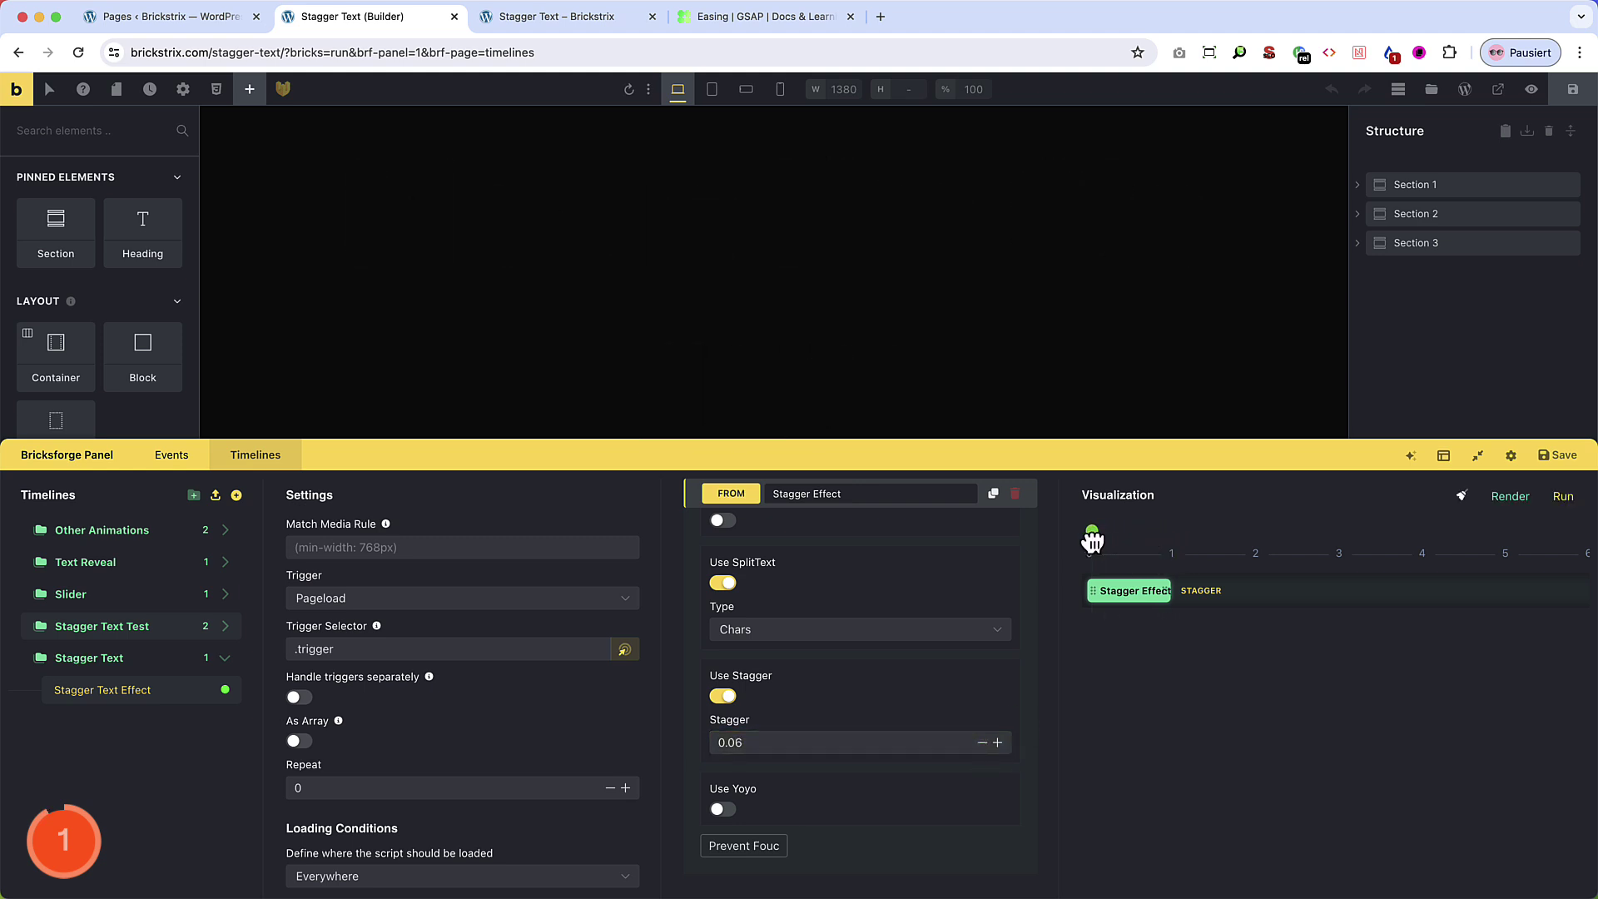
click(1556, 455)
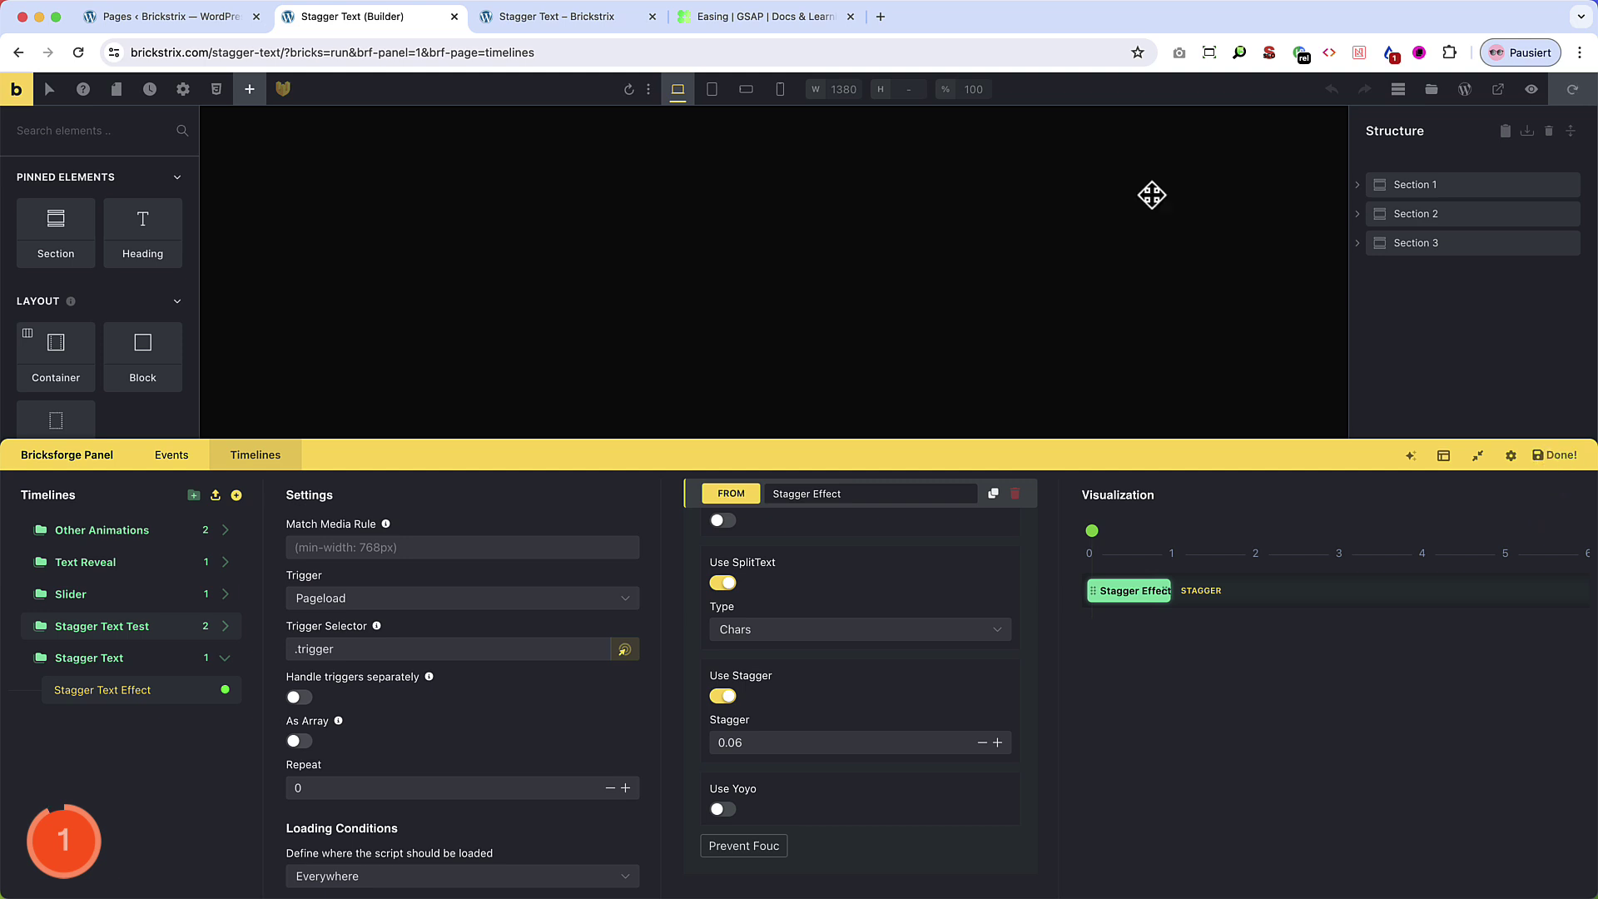
click(1511, 456)
scroll(1349, 582, down, 5)
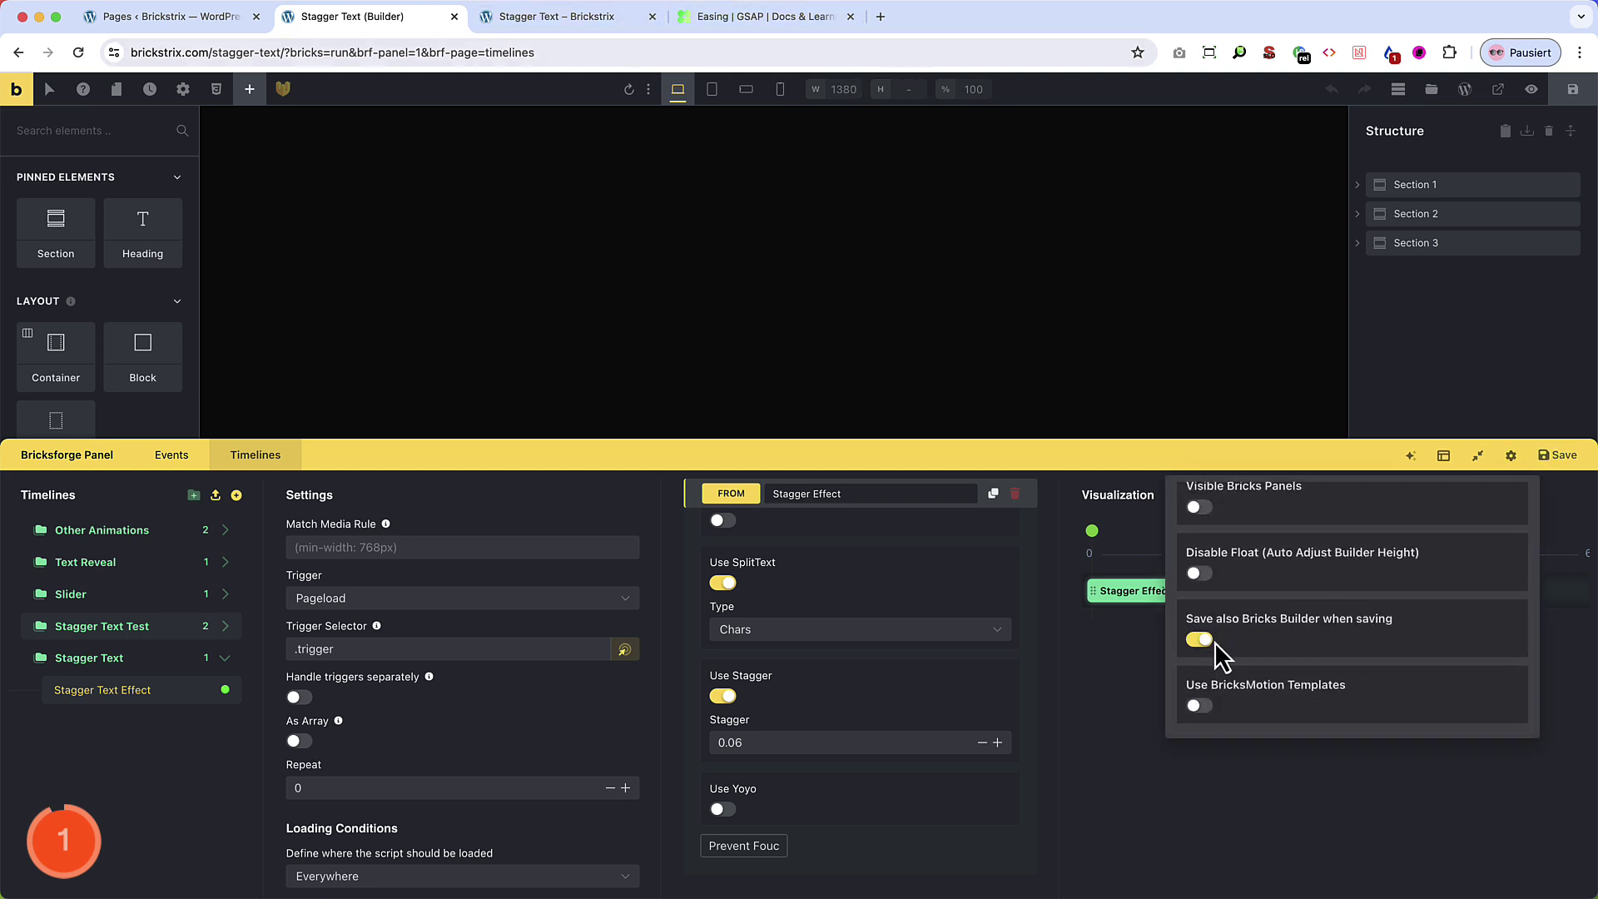
click(1510, 455)
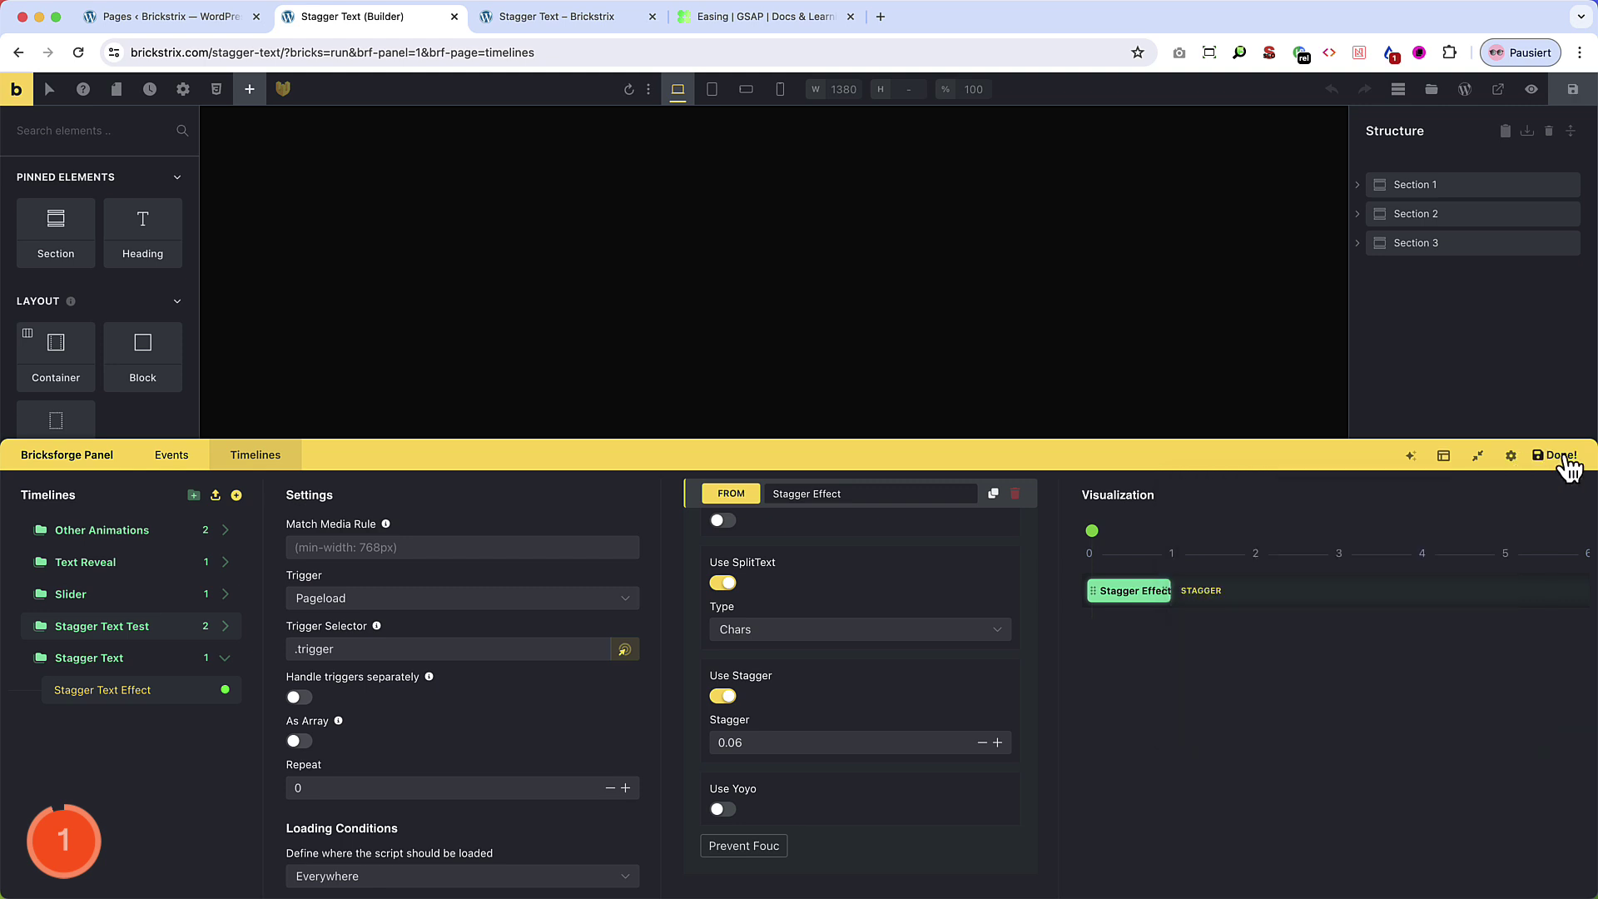
click(589, 23)
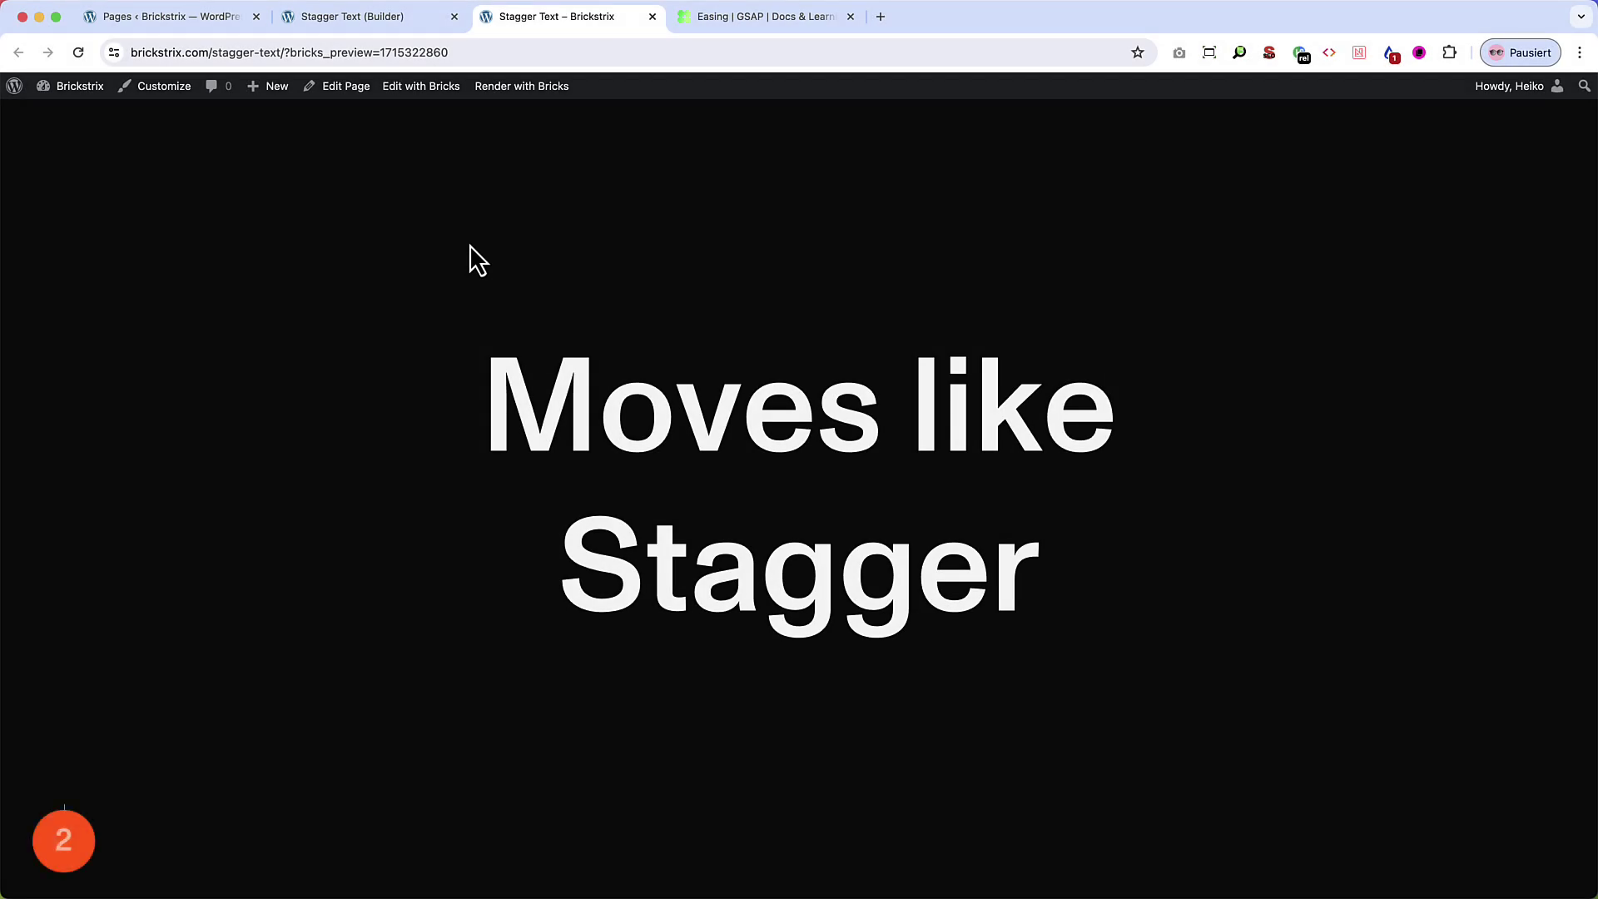
Scroll the preview past the paragraph to the card grid after the heading's character stagger plays
scroll(469, 245, down, 10)
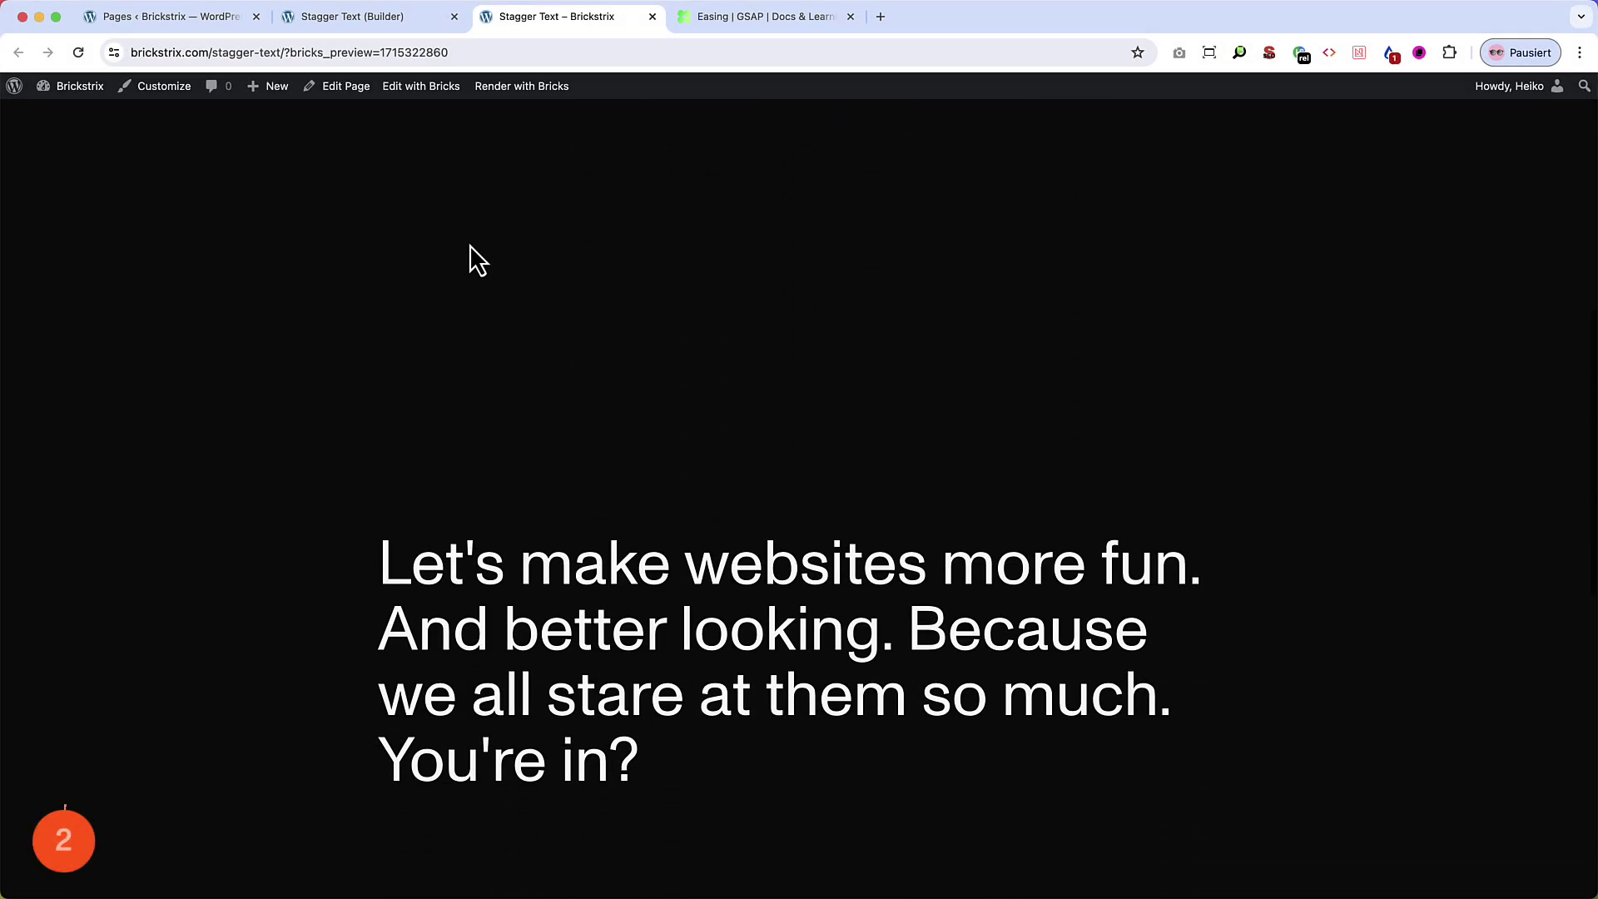
scroll(392, 560, down, 6)
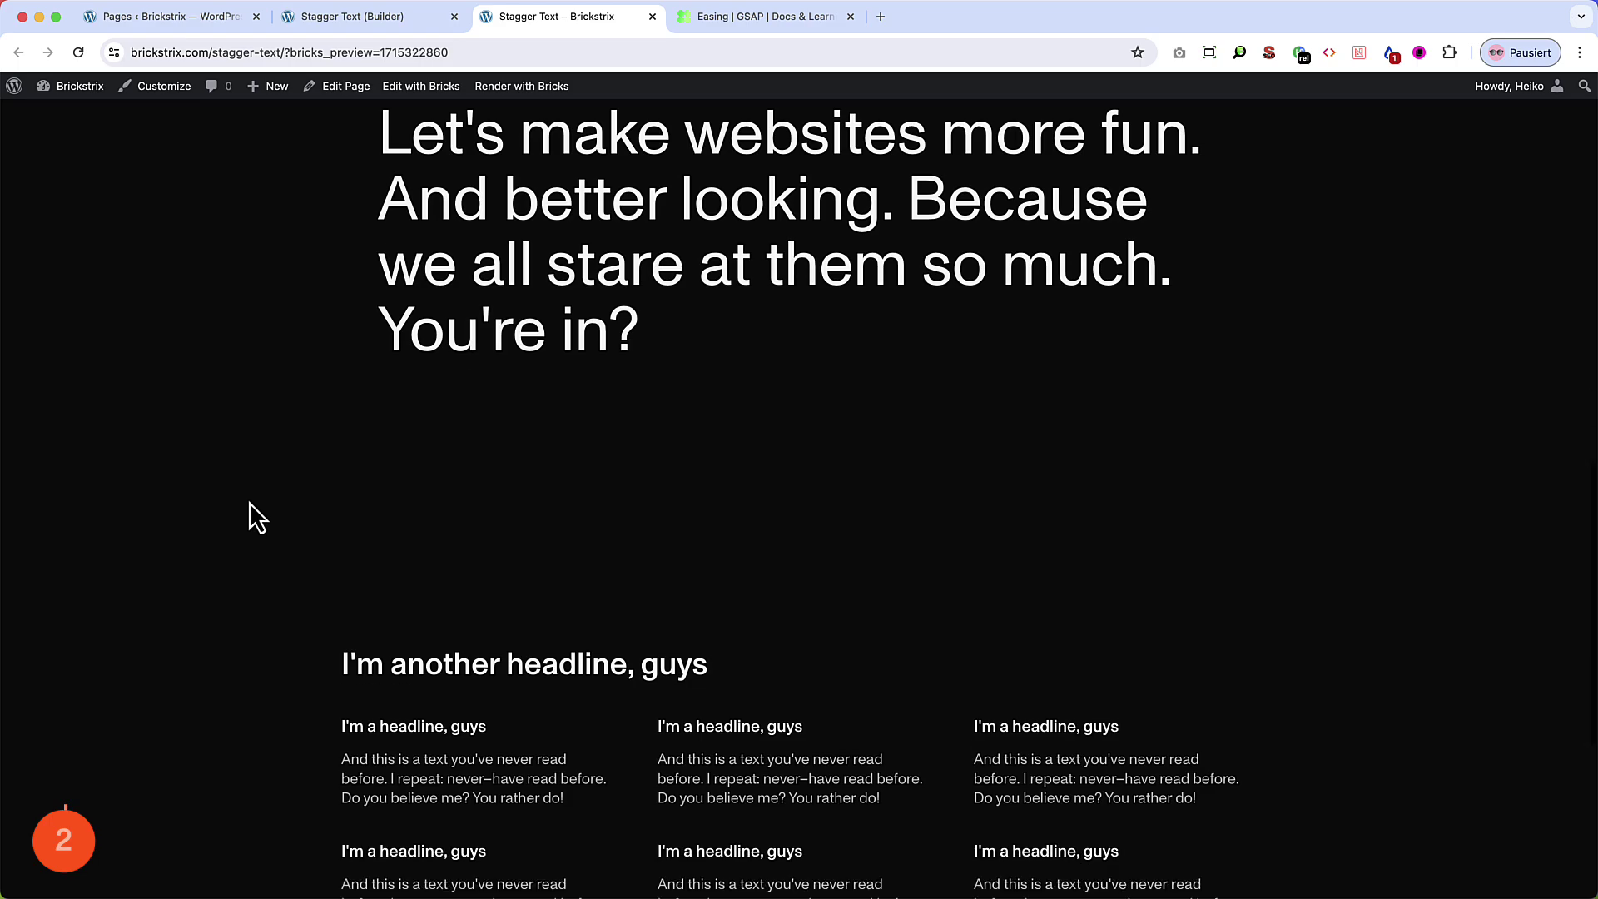
scroll(249, 504, down, 4)
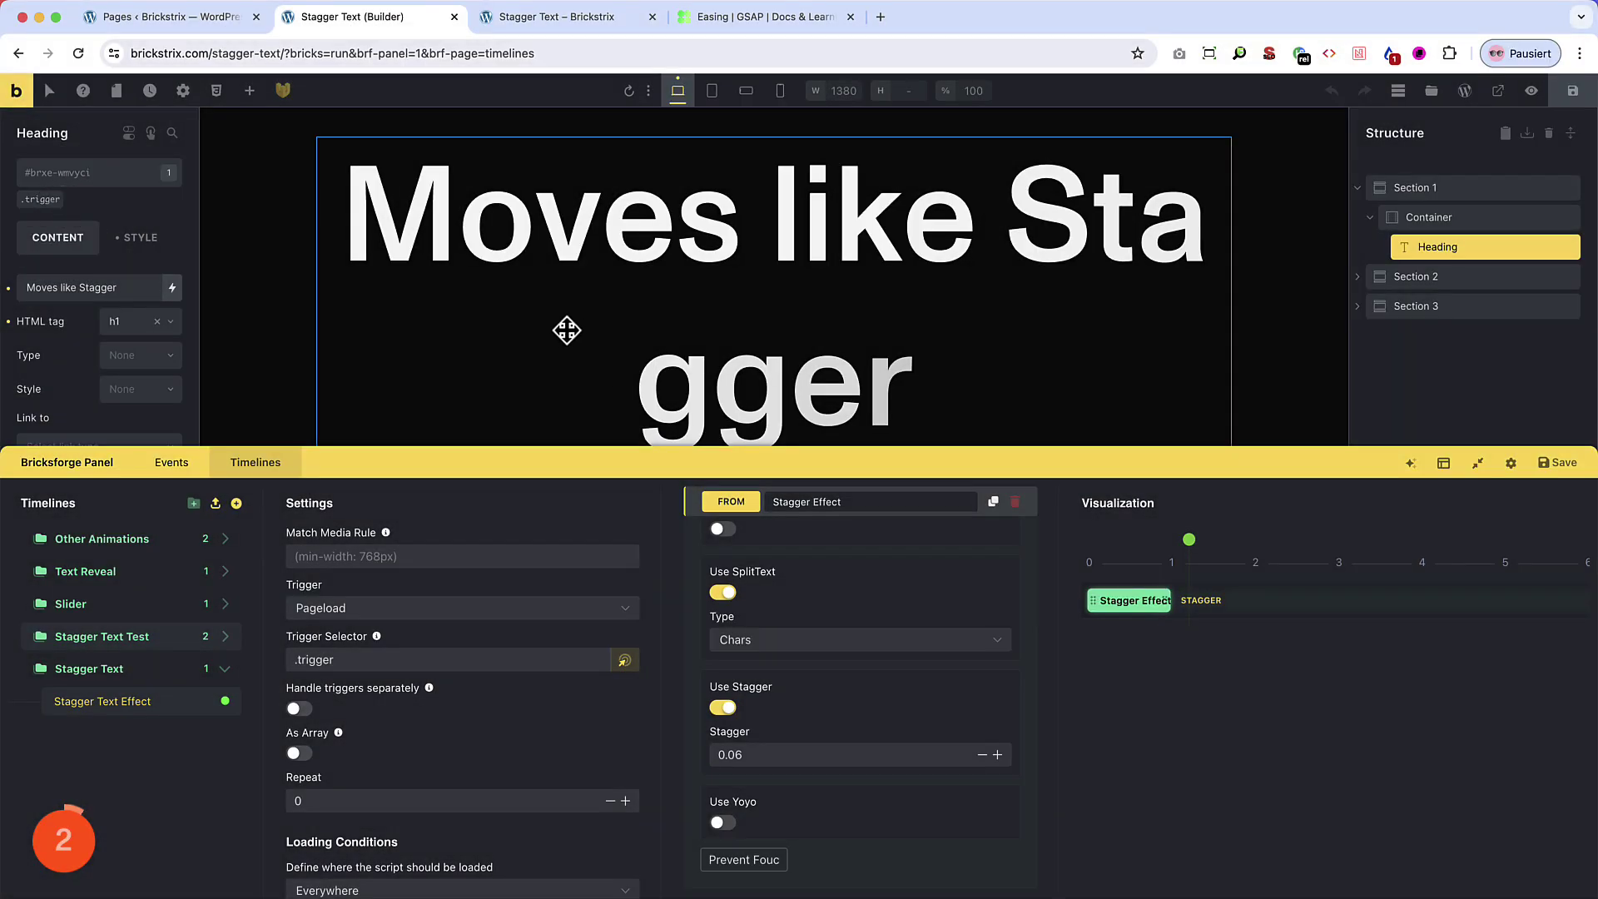
Duplicate the Stagger Text Effect timeline in the Stagger Text folder
scroll(582, 321, down, 5)
scroll(582, 322, down, 5)
click(169, 709)
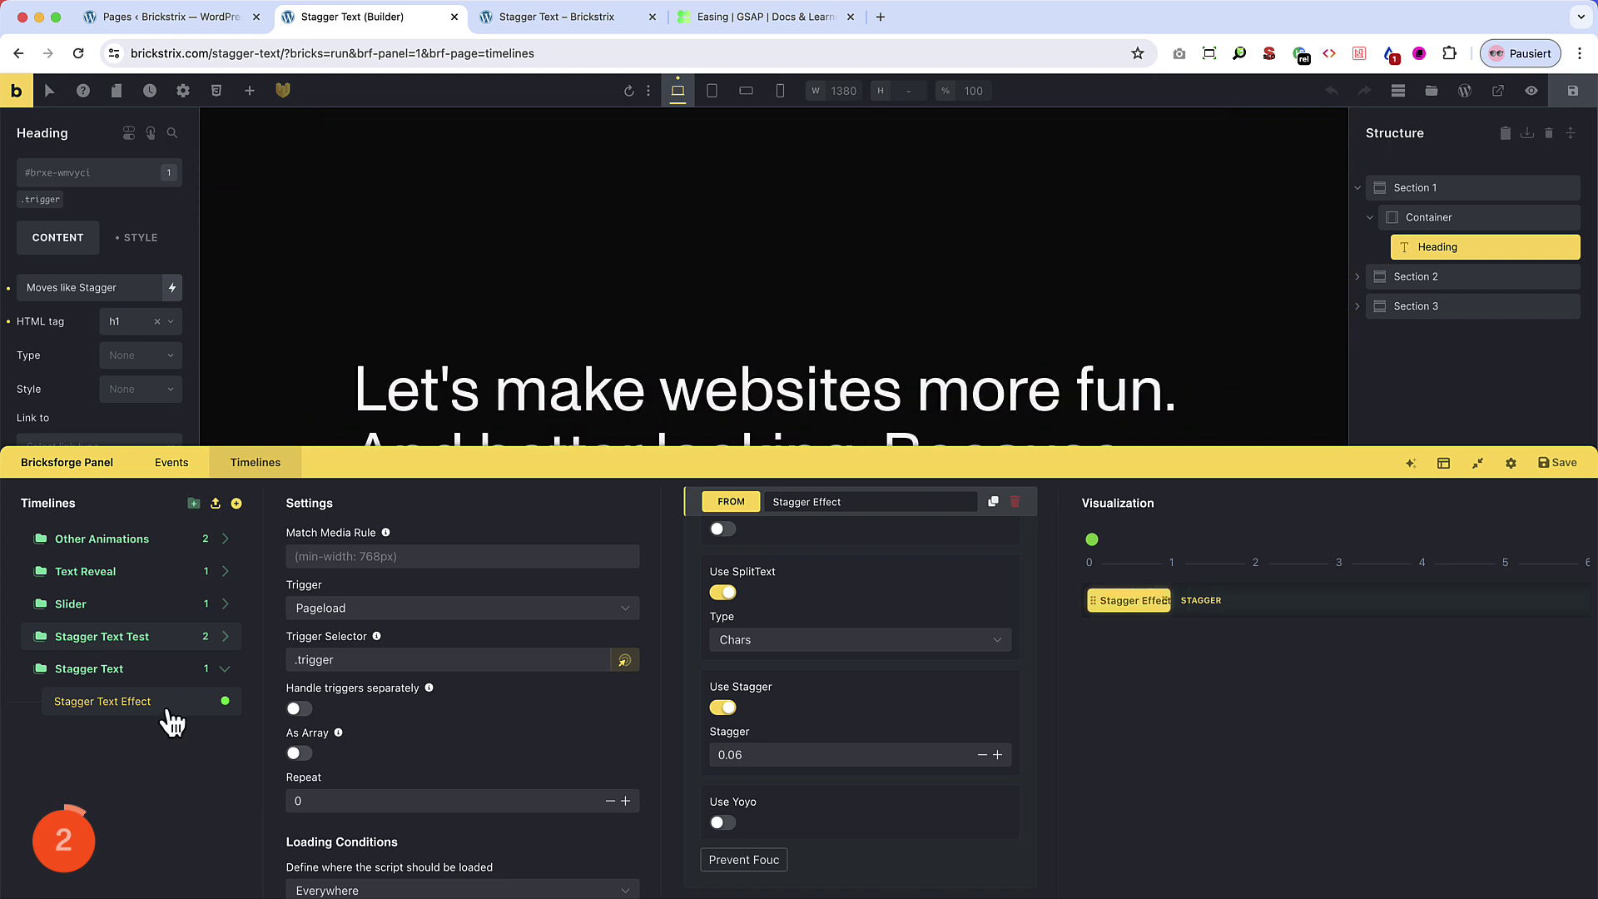
right_click(173, 713)
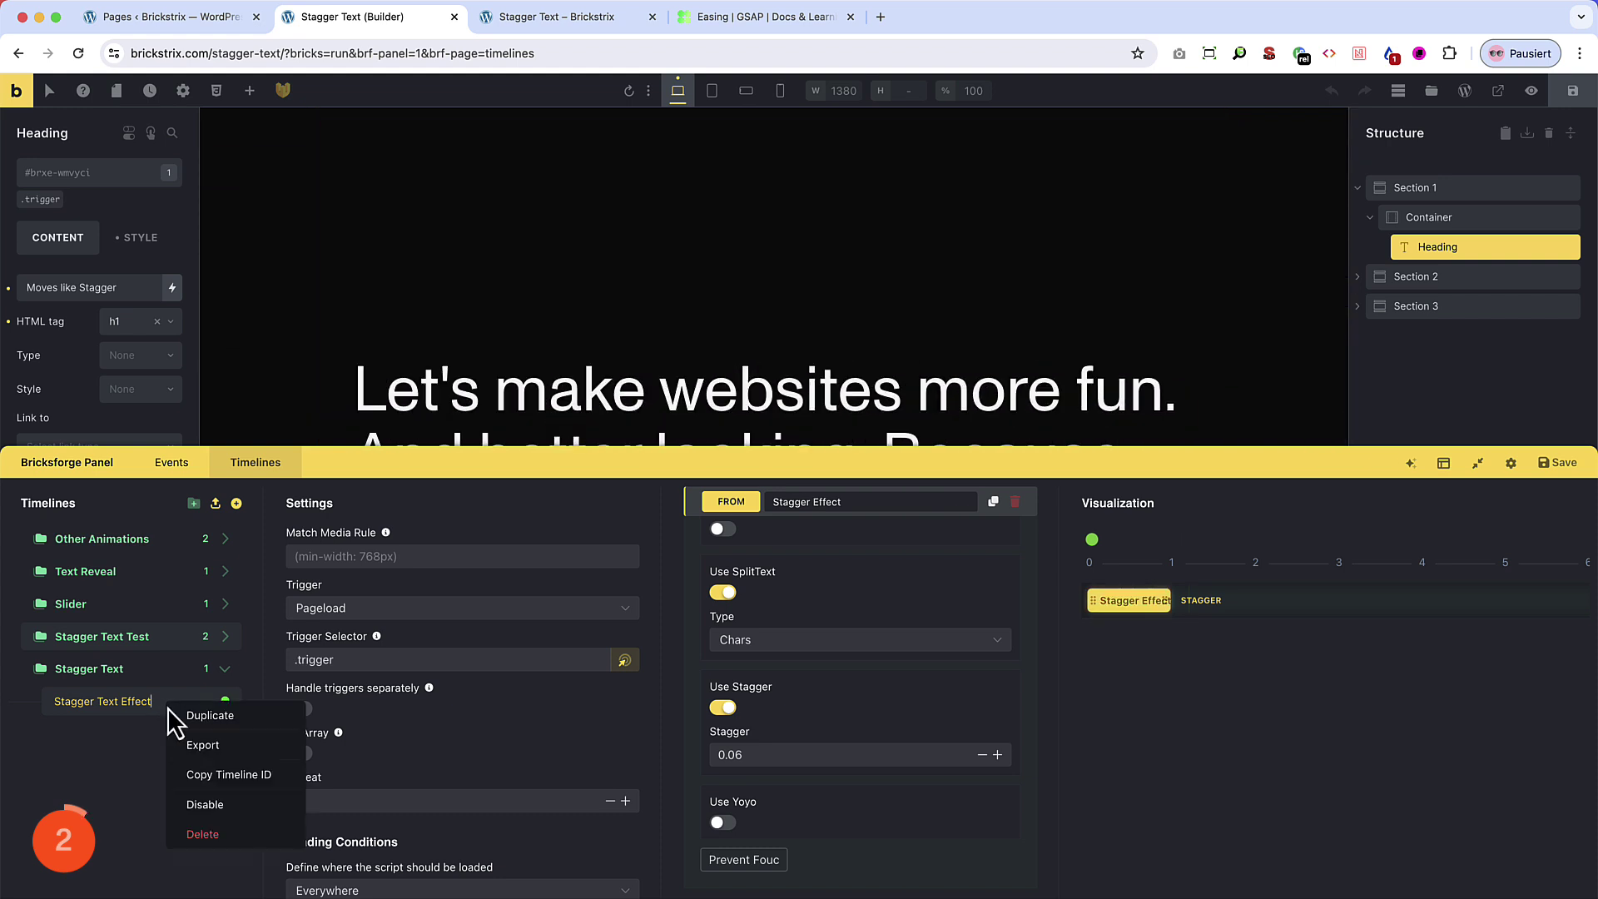
click(185, 716)
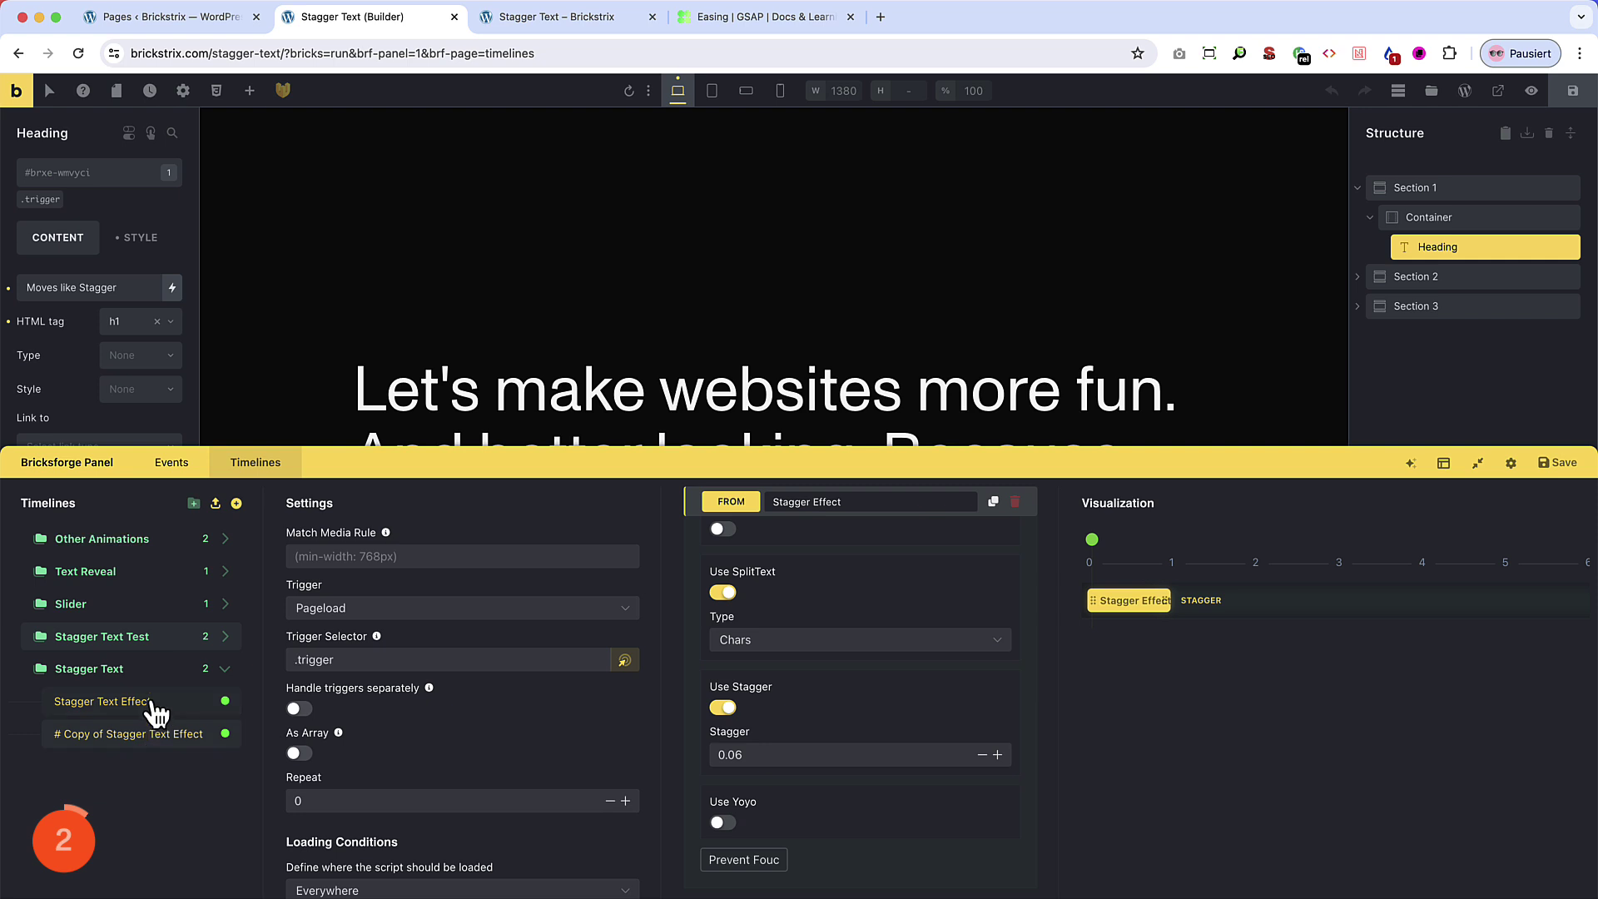
Rename the original timeline to 'Hero Stagger Effect' and the copy to 'Stagger Text Effect'
drag(122, 703, 151, 704)
key(BackSpace)
click(130, 735)
key(BackSpace)
key(Return)
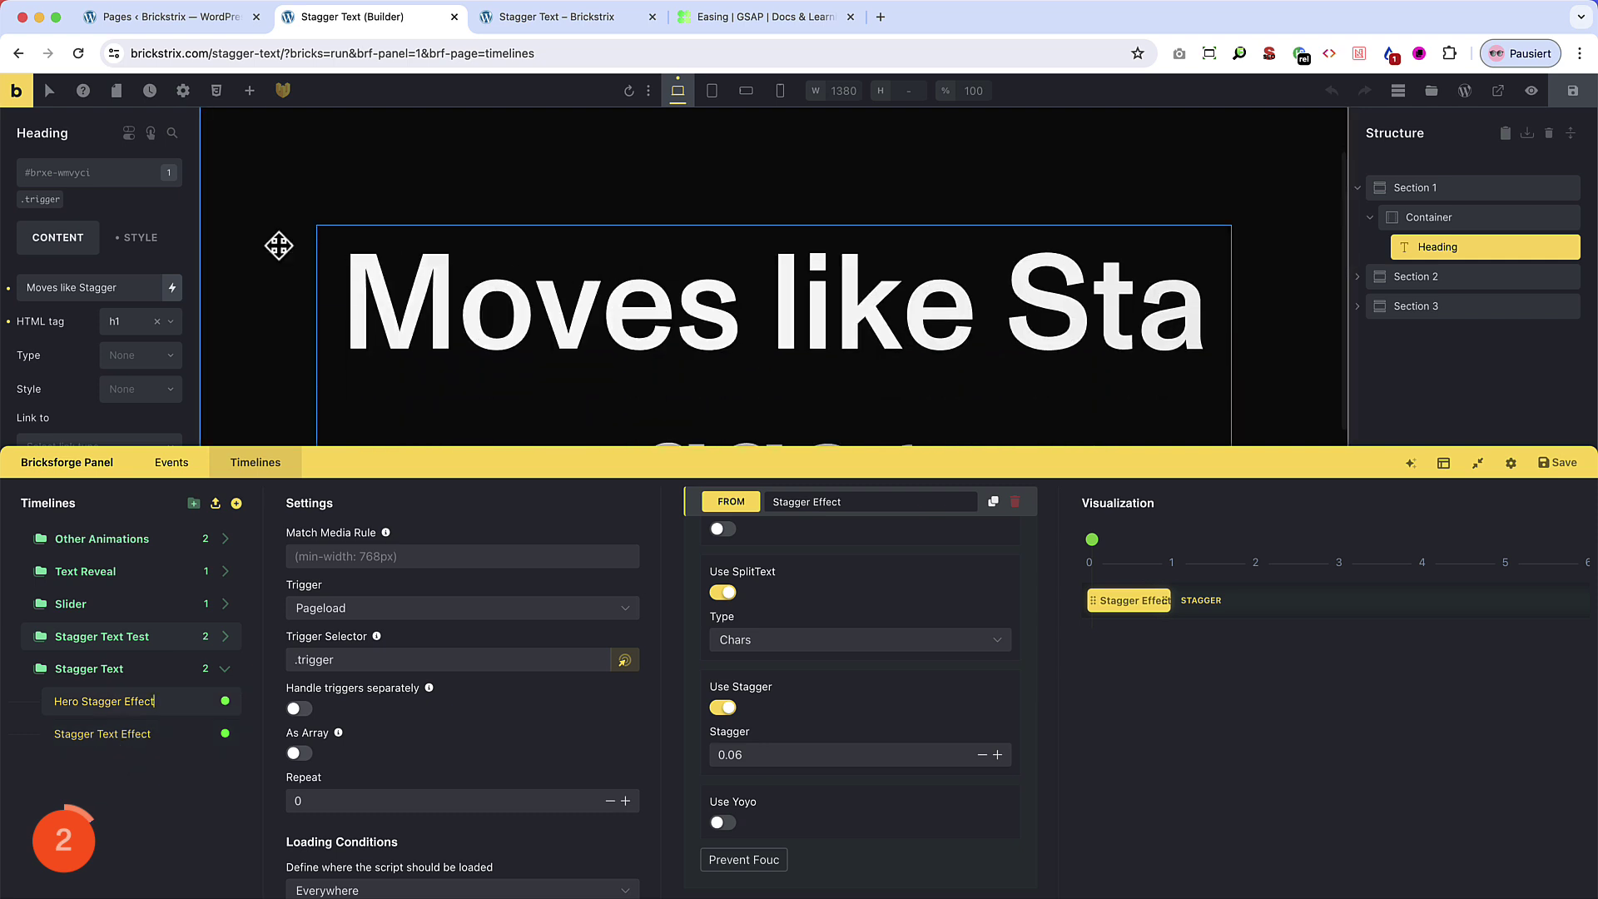
Replace the hero heading's .trigger class with .hero-trigger
click(64, 191)
click(68, 180)
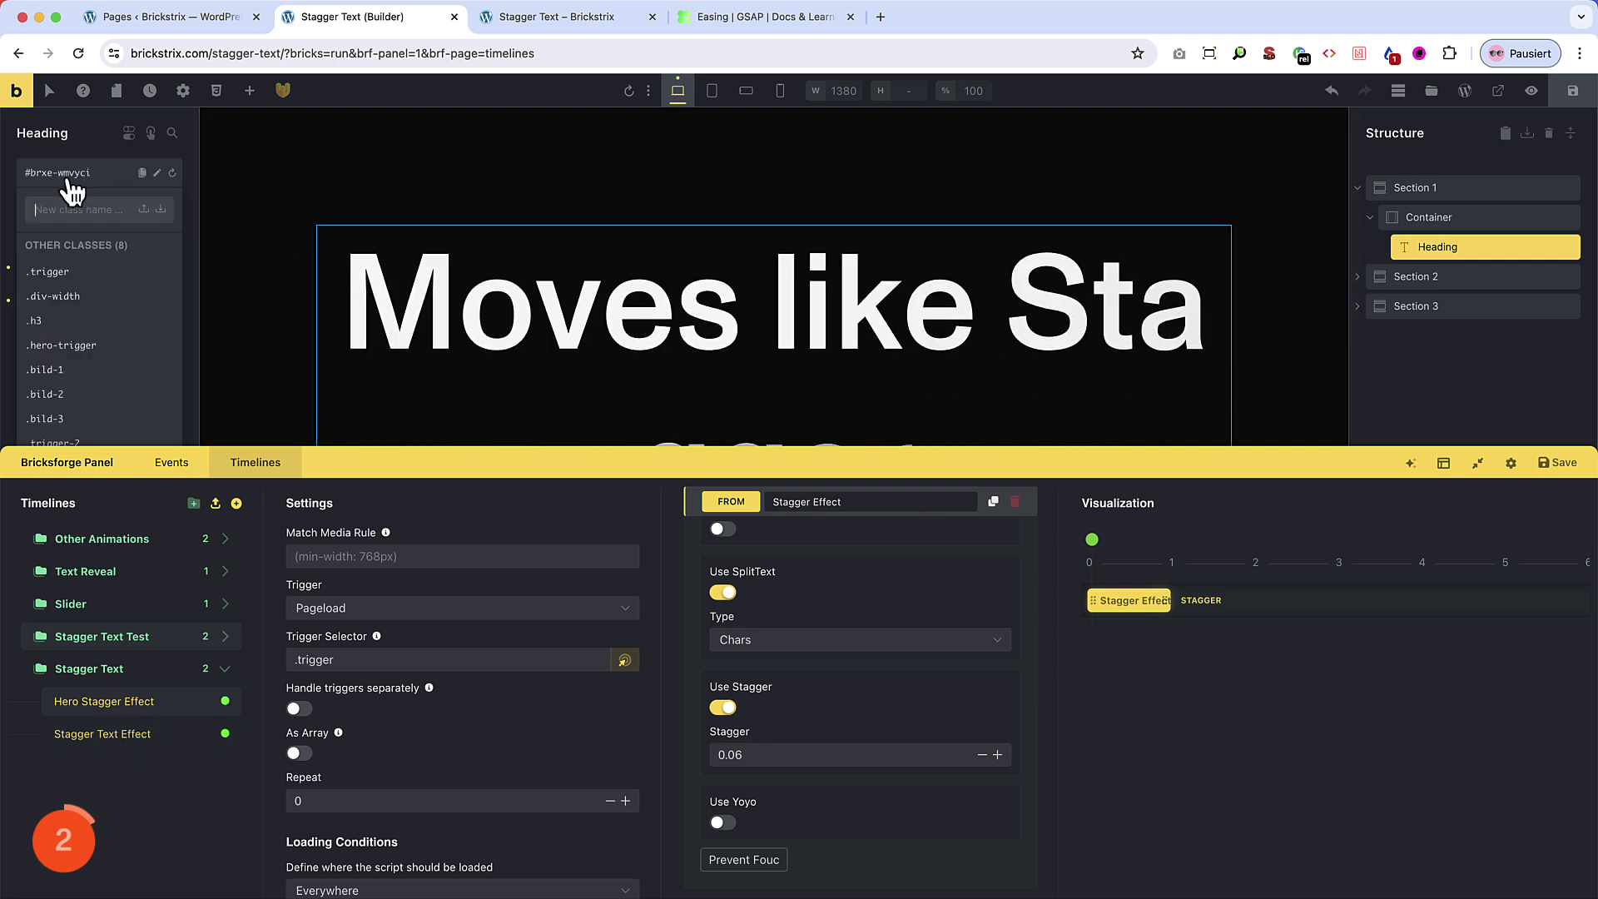
click(72, 344)
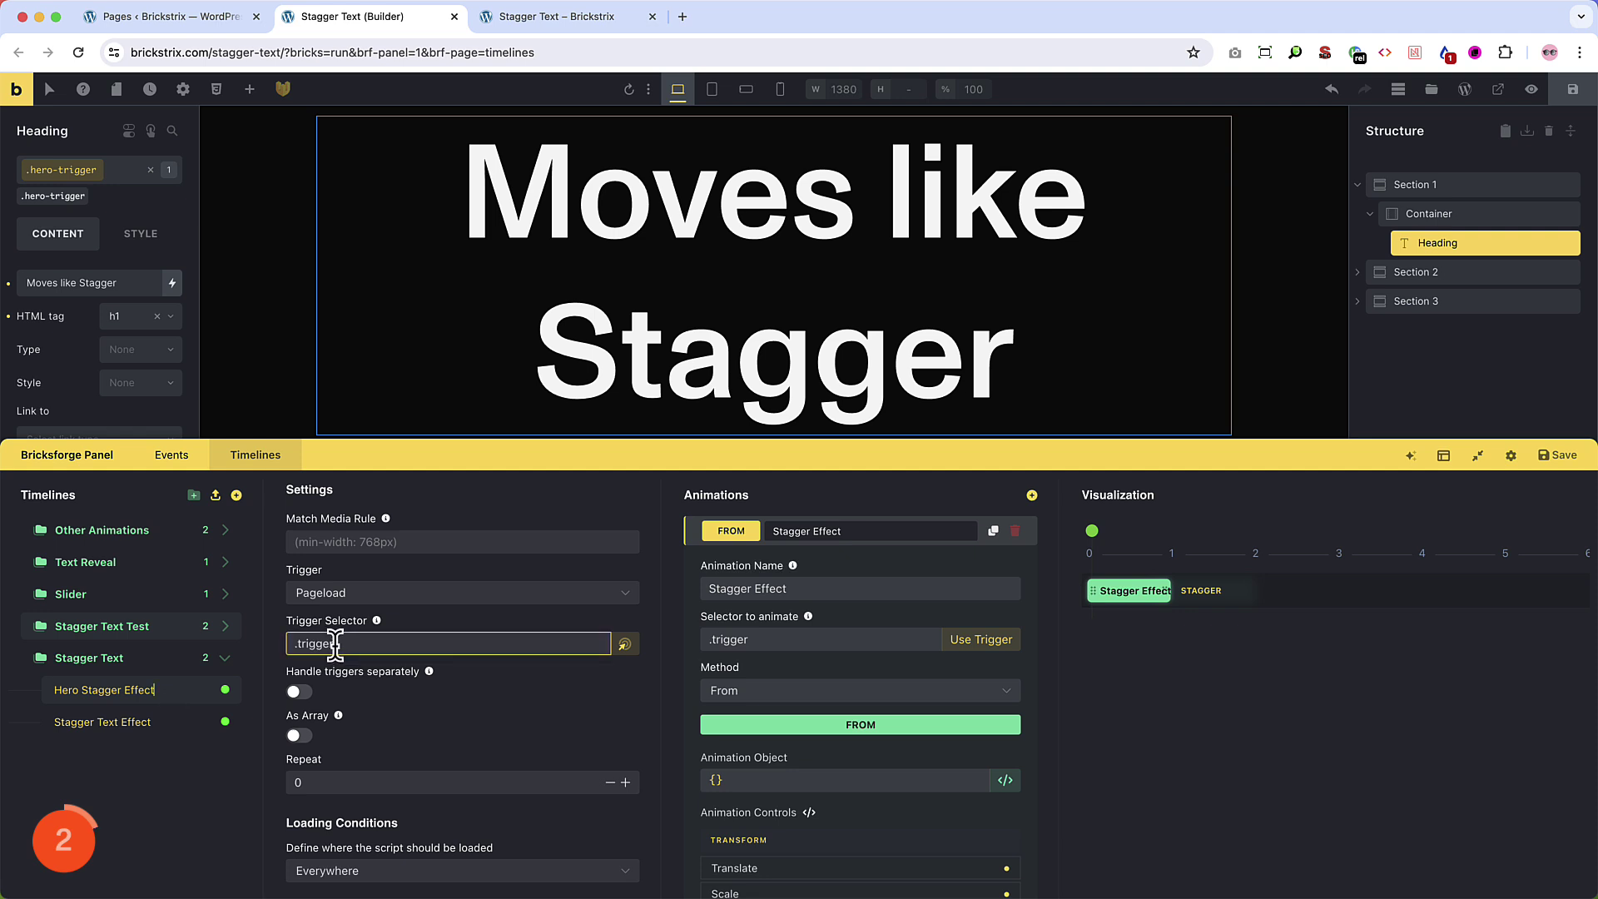
Set Hero Stagger Effect's trigger selector to .hero-trigger and reuse it as the animated selector
key(Left)
key(Left)
key(Left)
key(Left)
key(Left)
key(Left)
key(Left)
text(h)
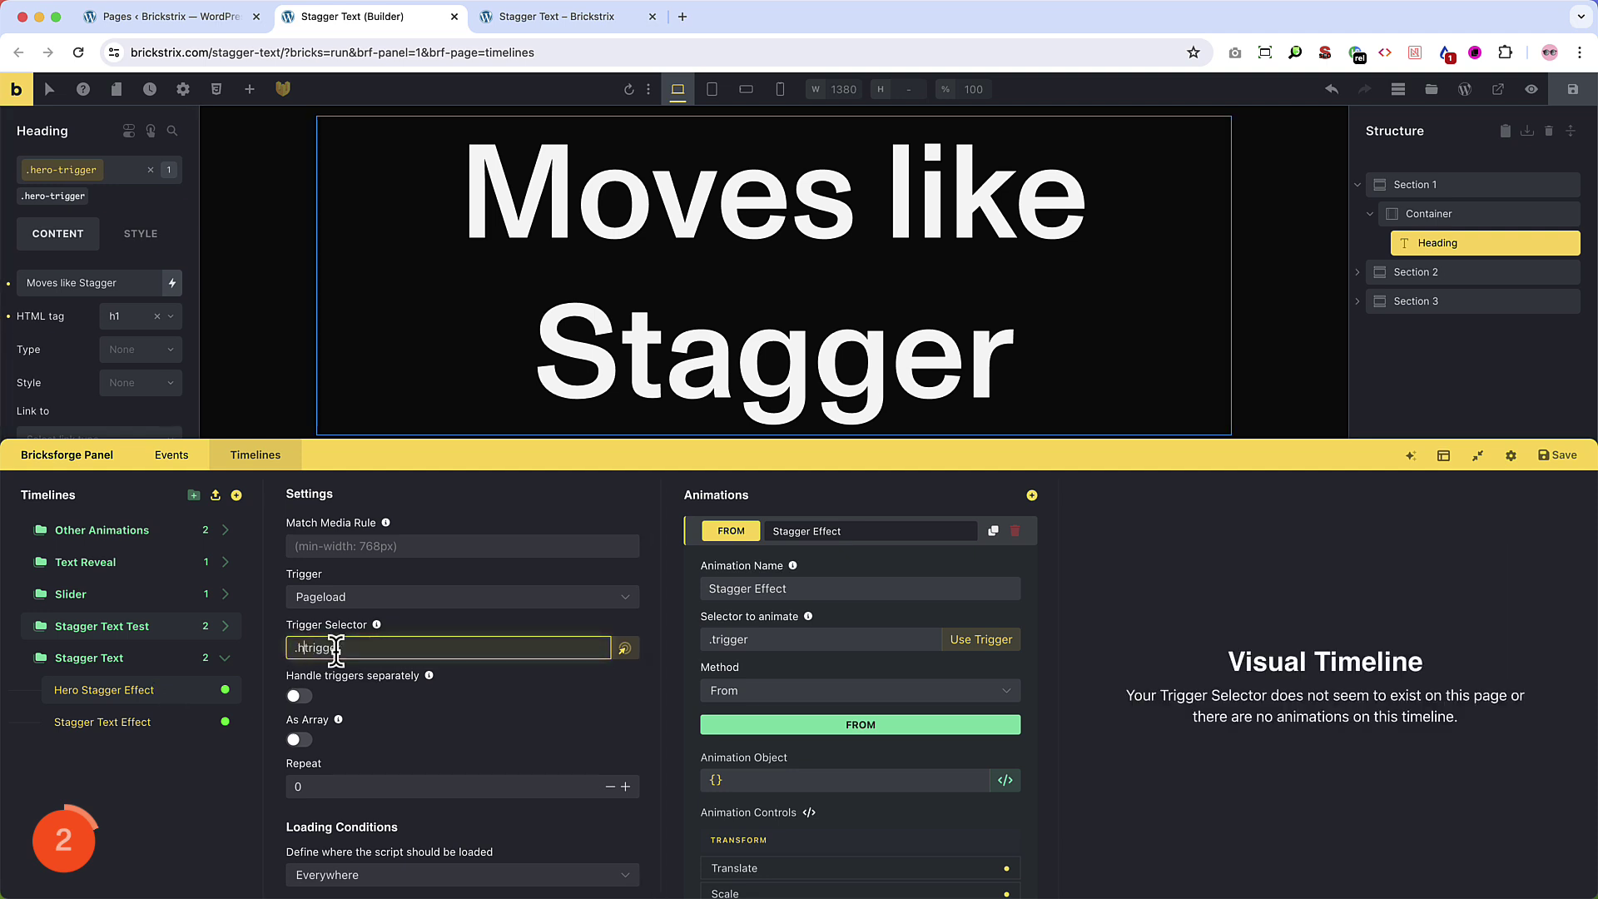
text(ero-)
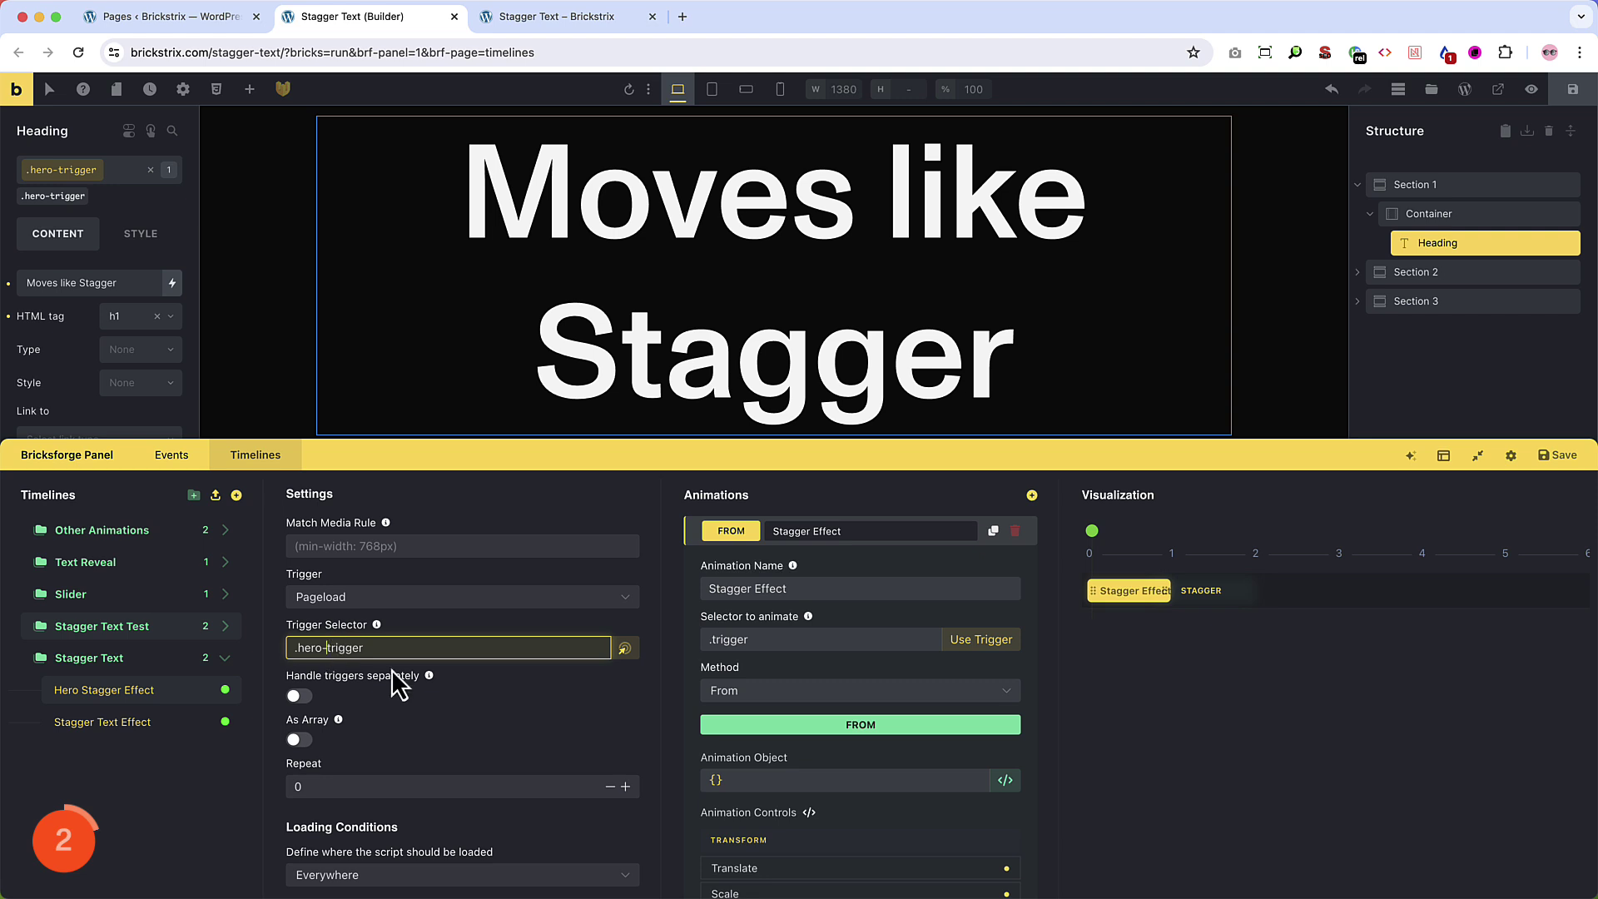
click(725, 638)
click(985, 649)
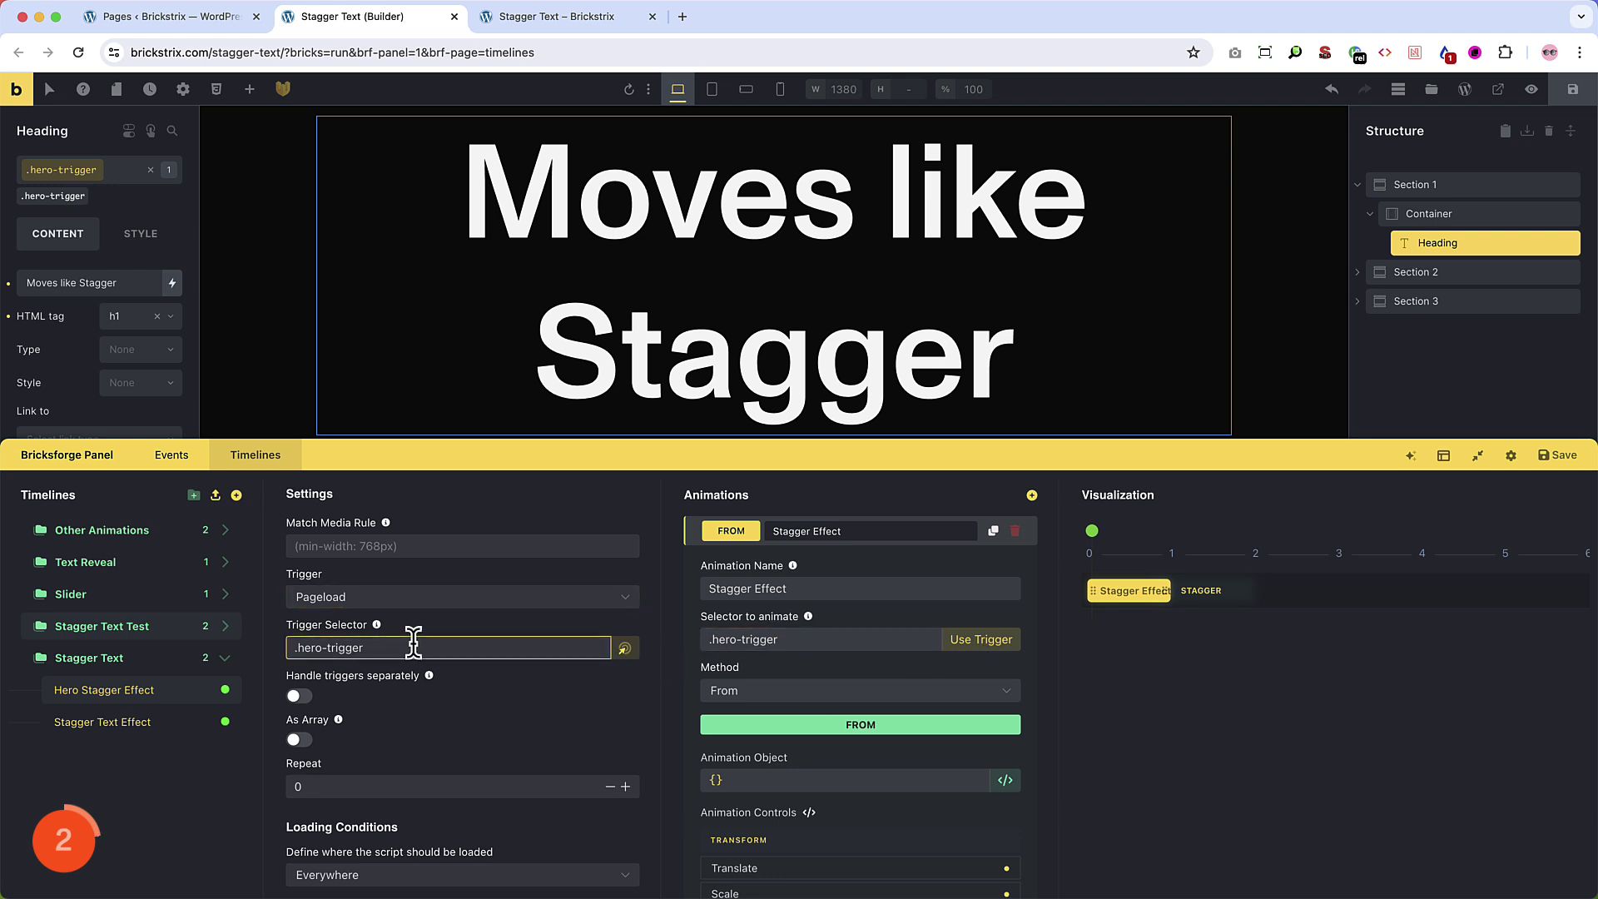
click(760, 641)
Run the timeline preview in the builder, then view the page on the front end
scroll(760, 666, down, 5)
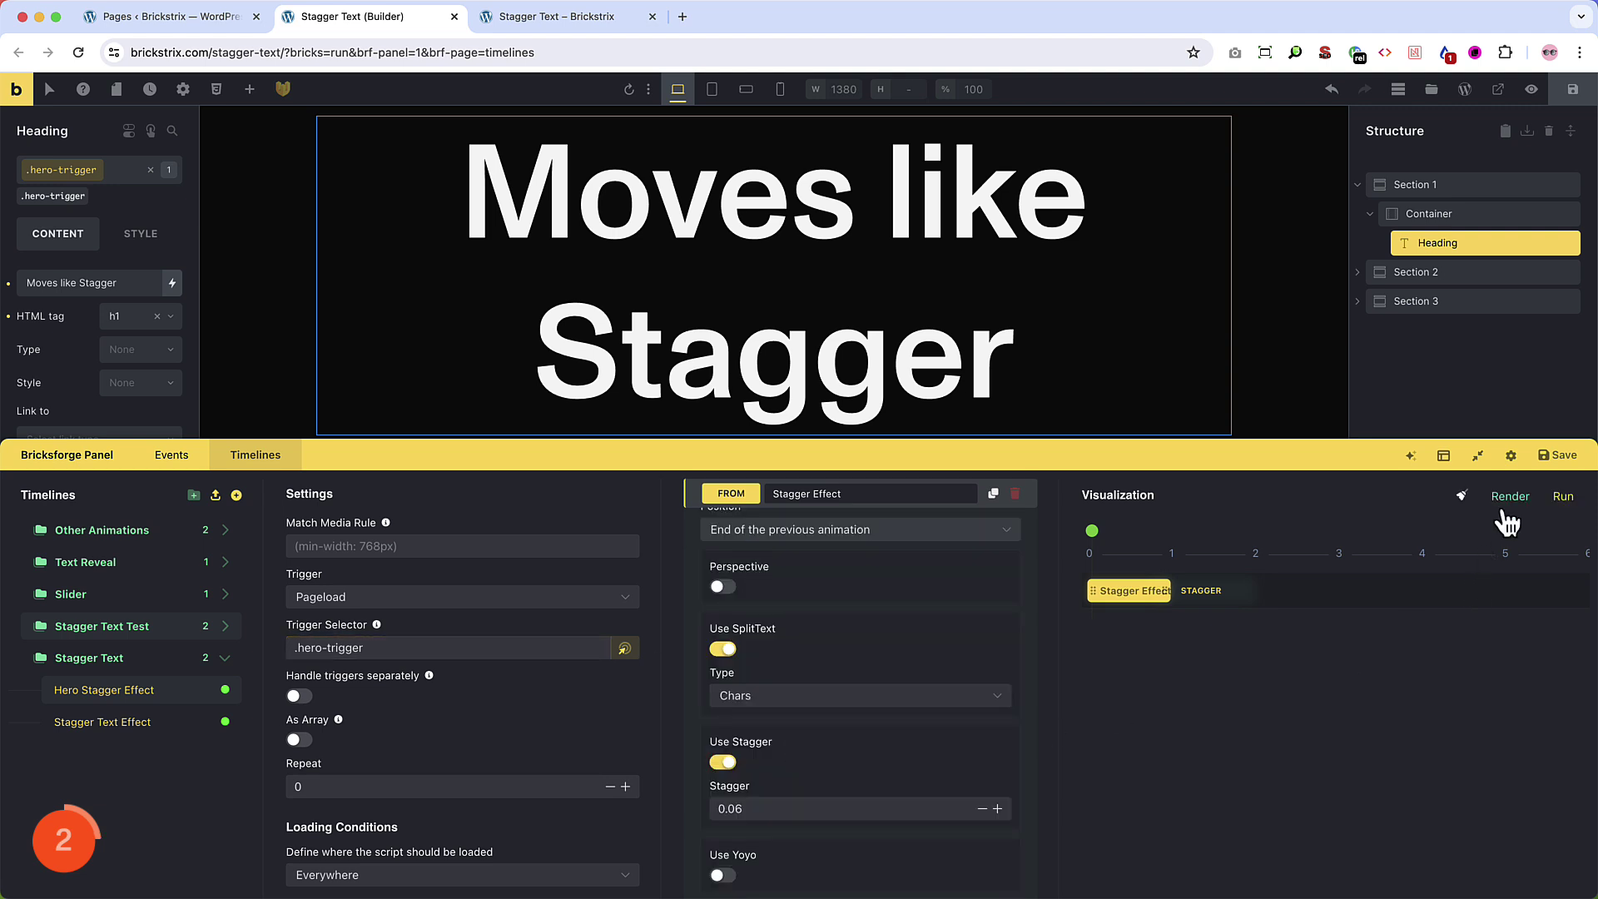
click(1560, 500)
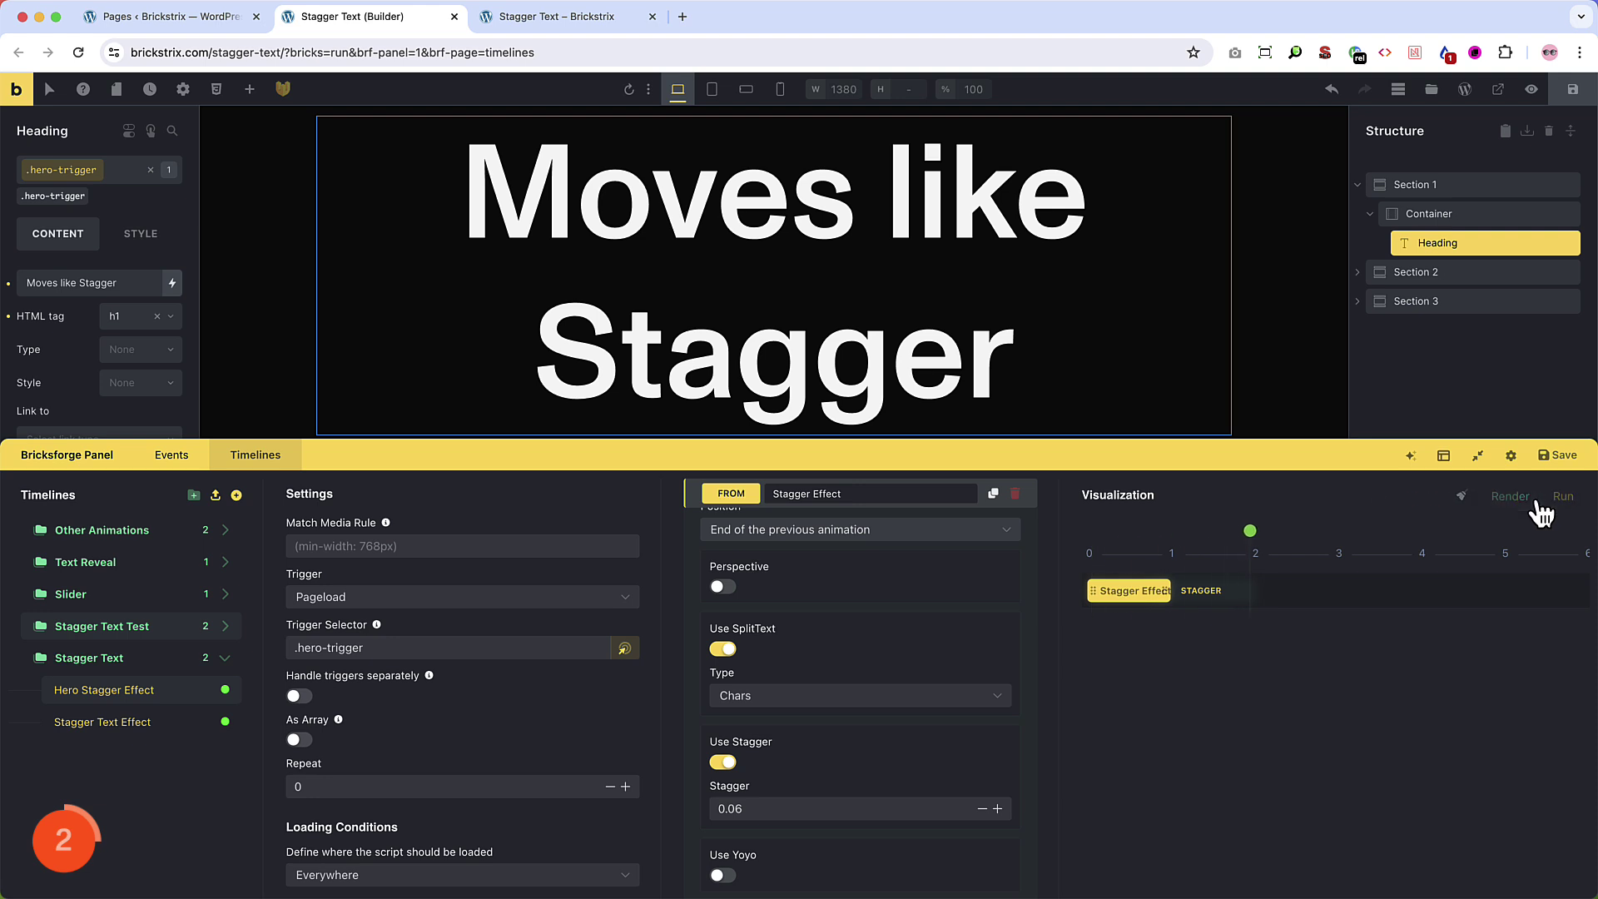
click(1498, 90)
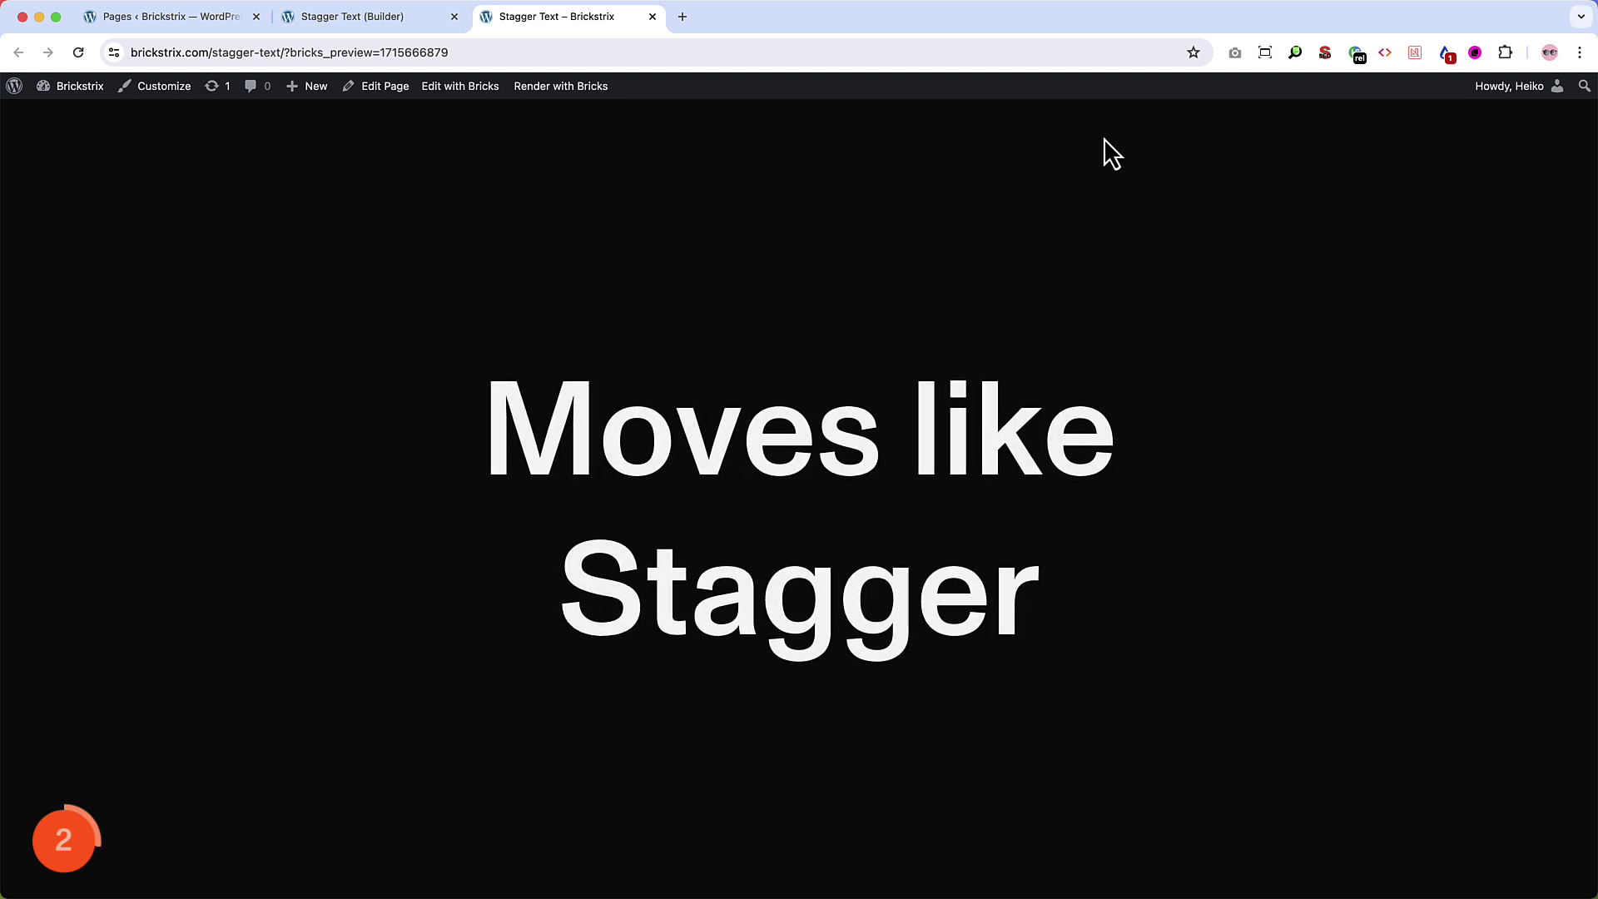
Back in the builder, add the .trigger class to the 'Let's make websites' heading
click(397, 25)
scroll(362, 384, down, 2)
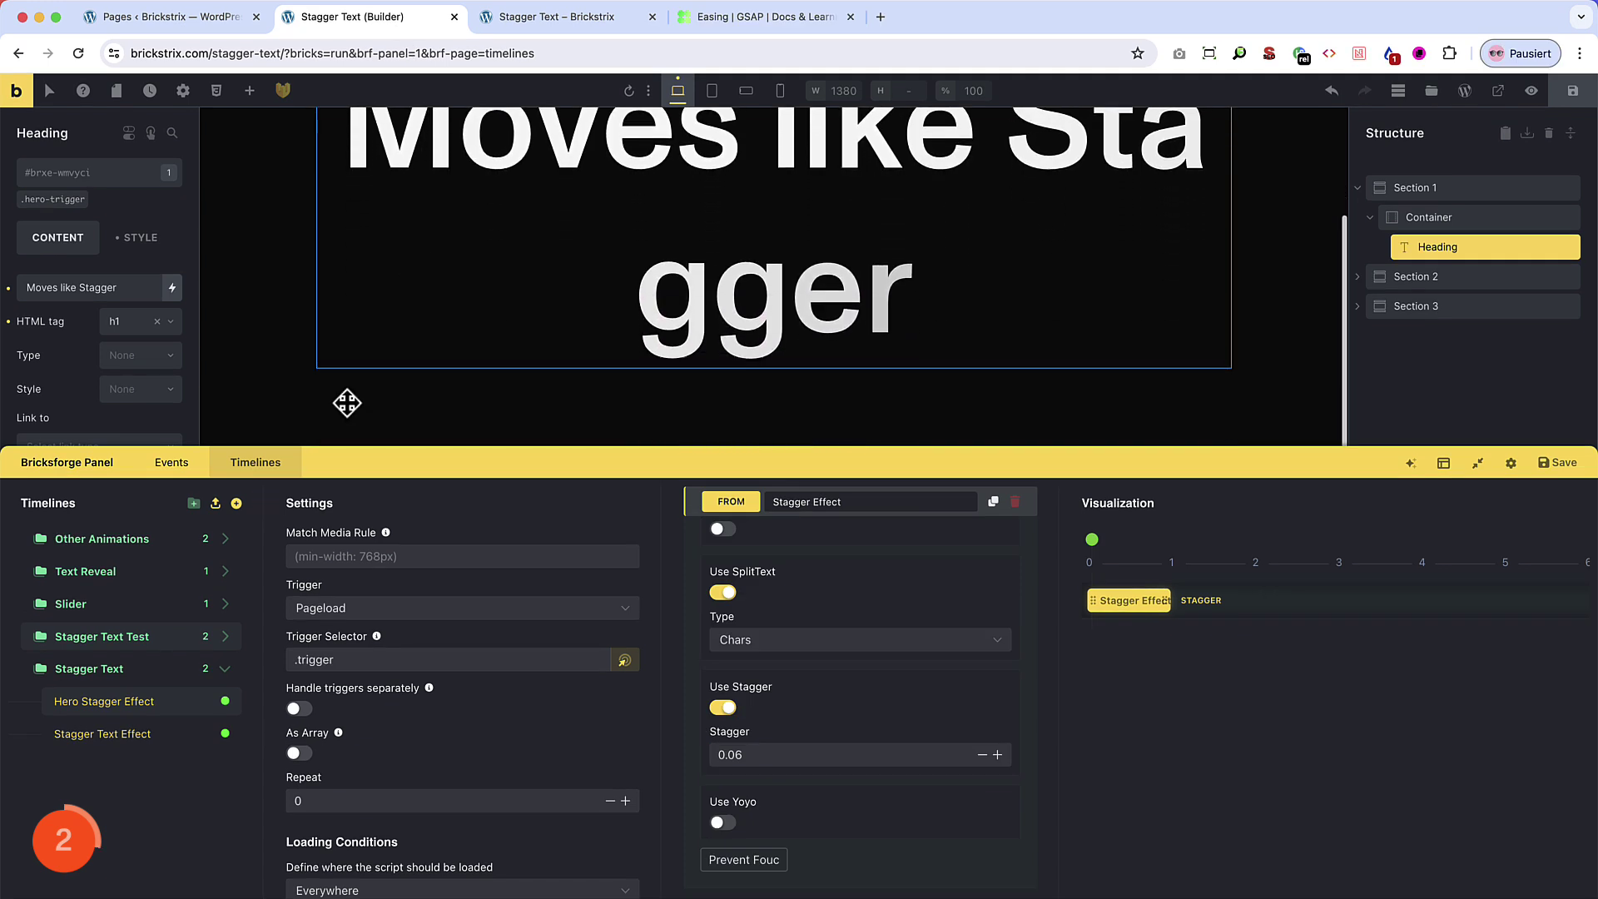
scroll(370, 375, down, 5)
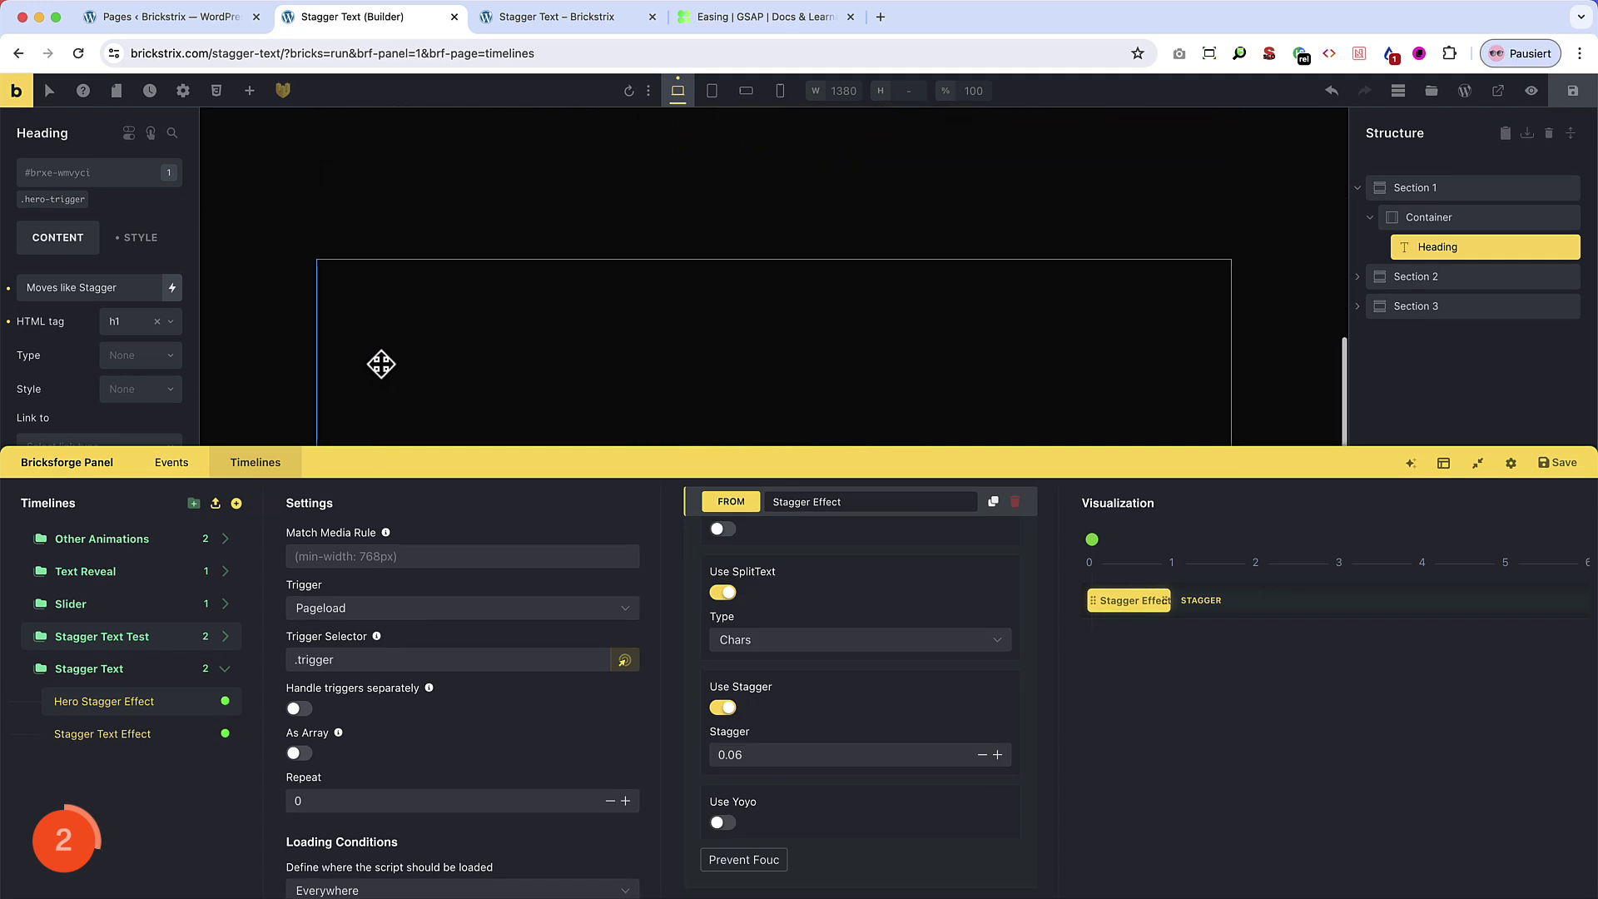
scroll(531, 364, down, 2)
click(546, 363)
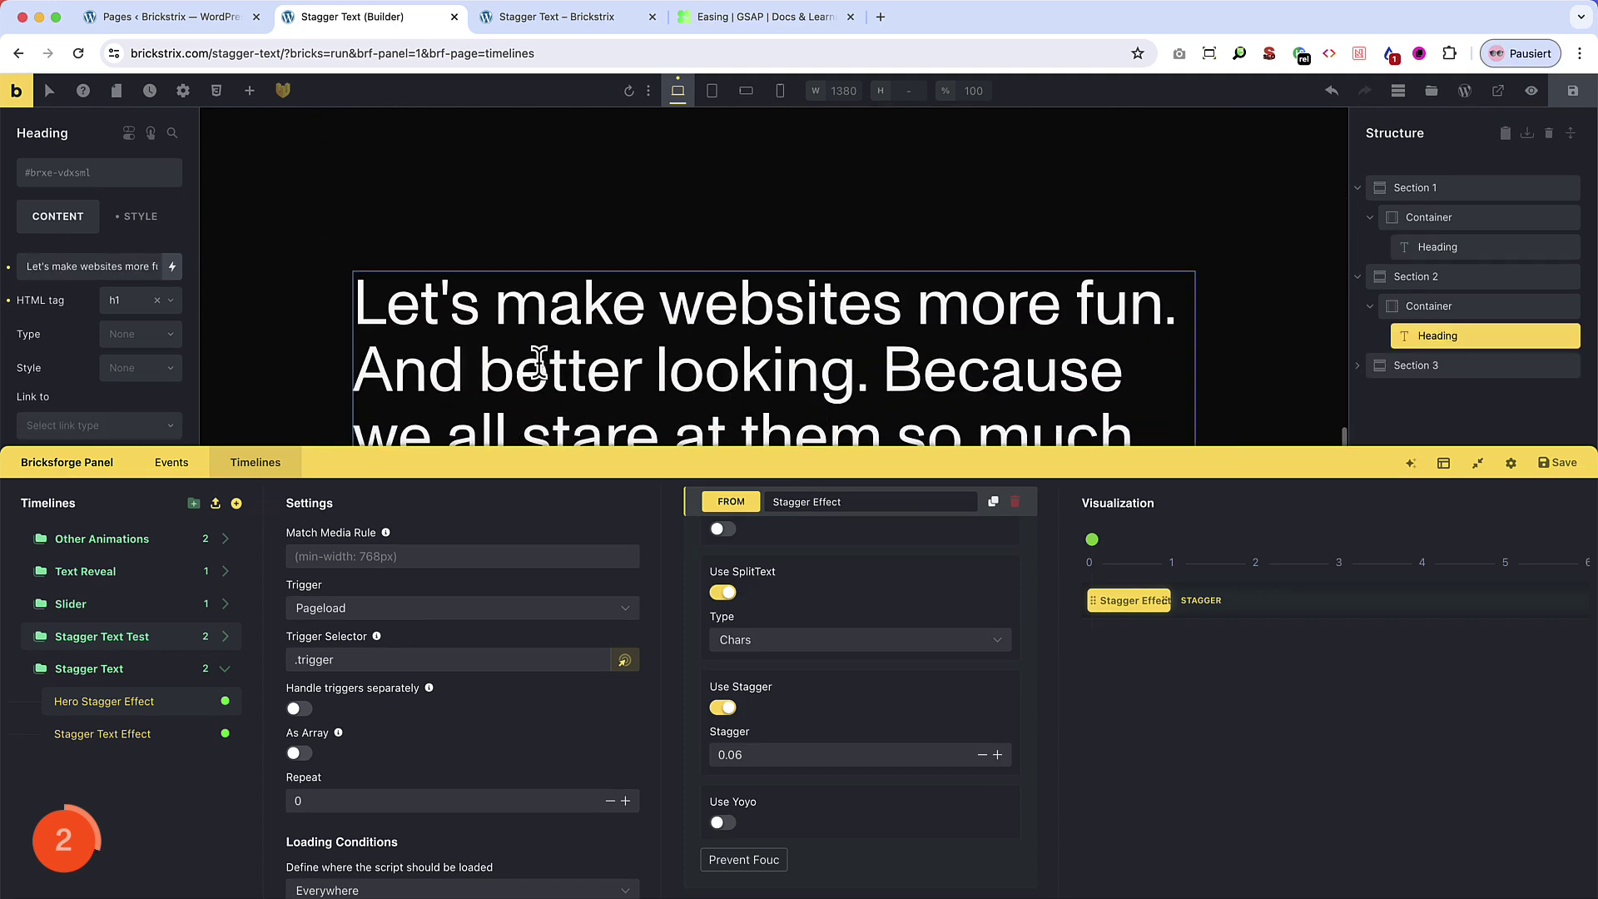
click(57, 178)
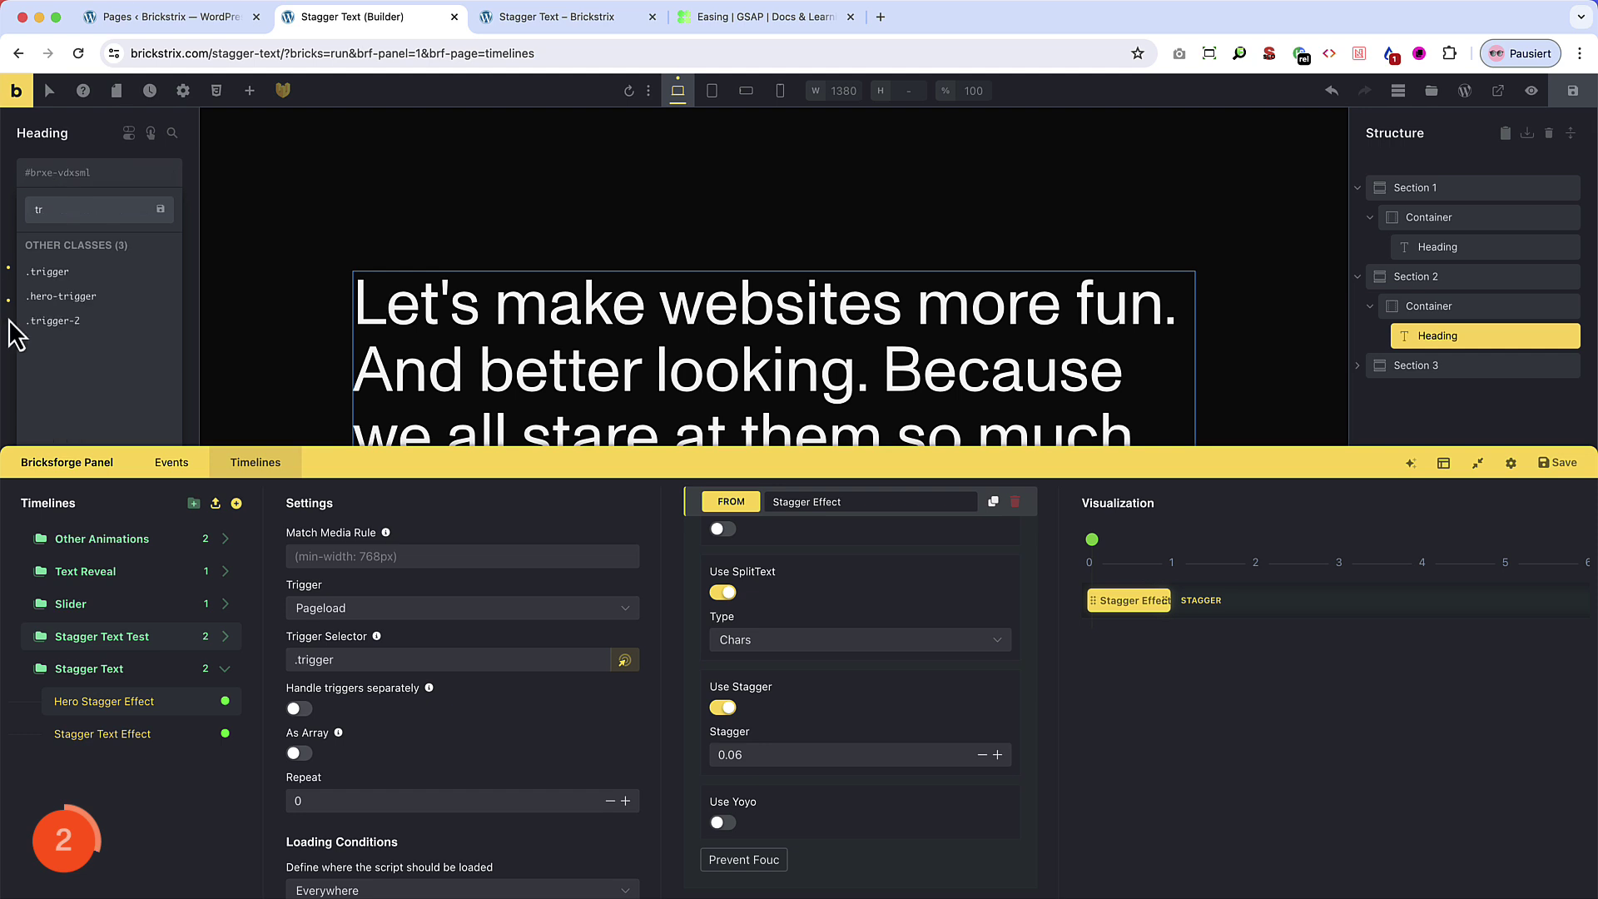
click(52, 275)
Add .trigger to the 'I'm another headline, guys' heading
scroll(631, 253, down, 4)
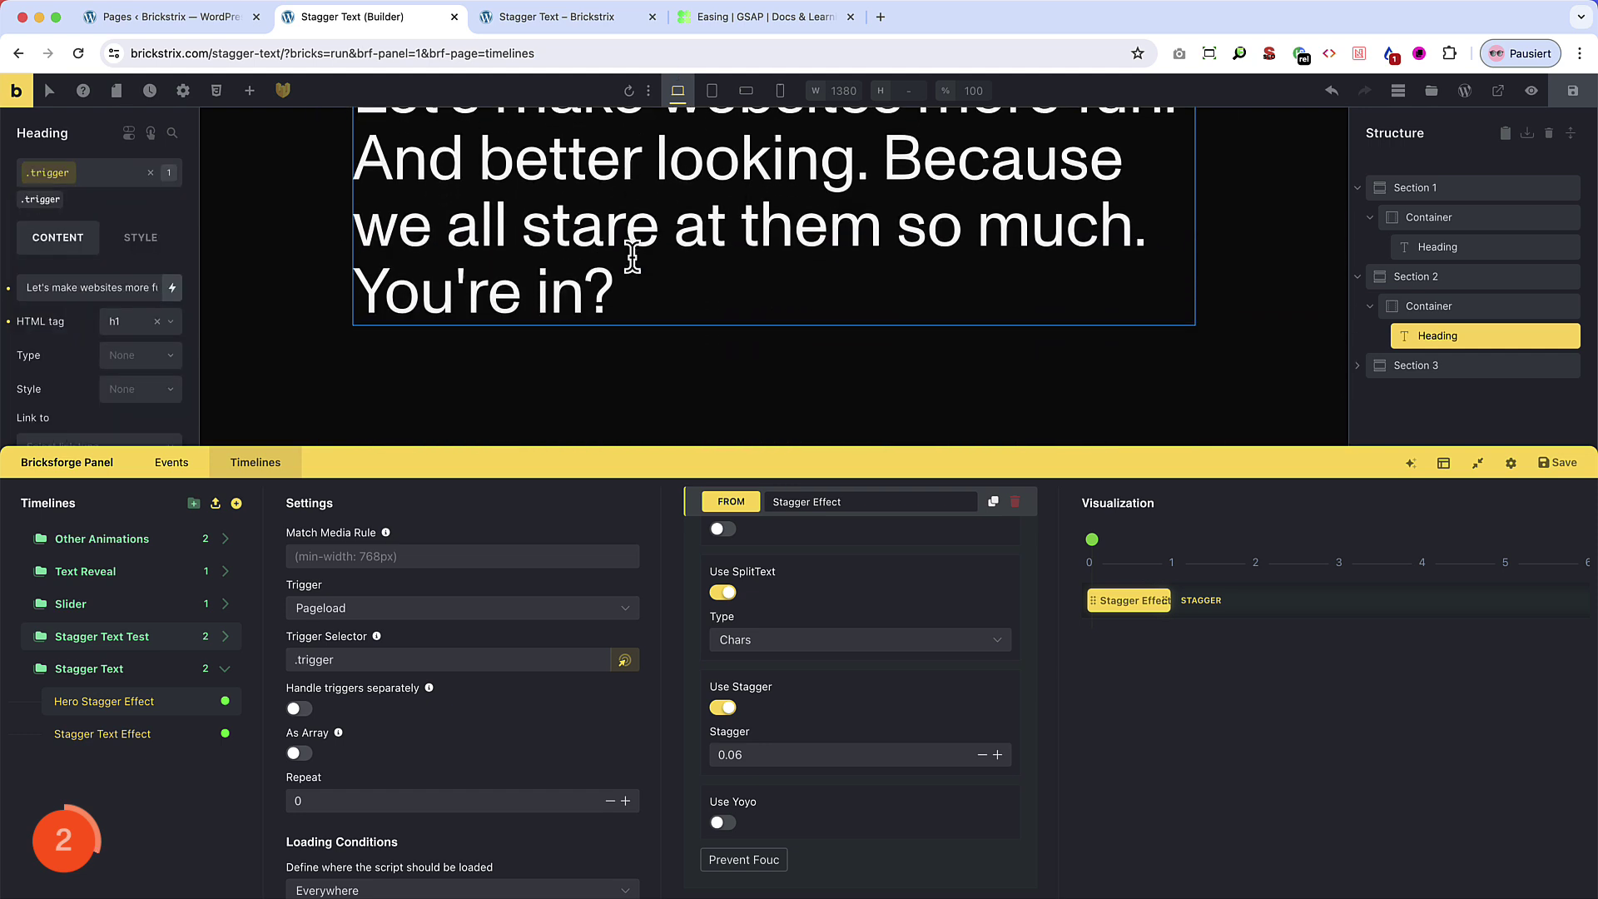
click(476, 260)
scroll(480, 264, up, 2)
scroll(497, 293, down, 5)
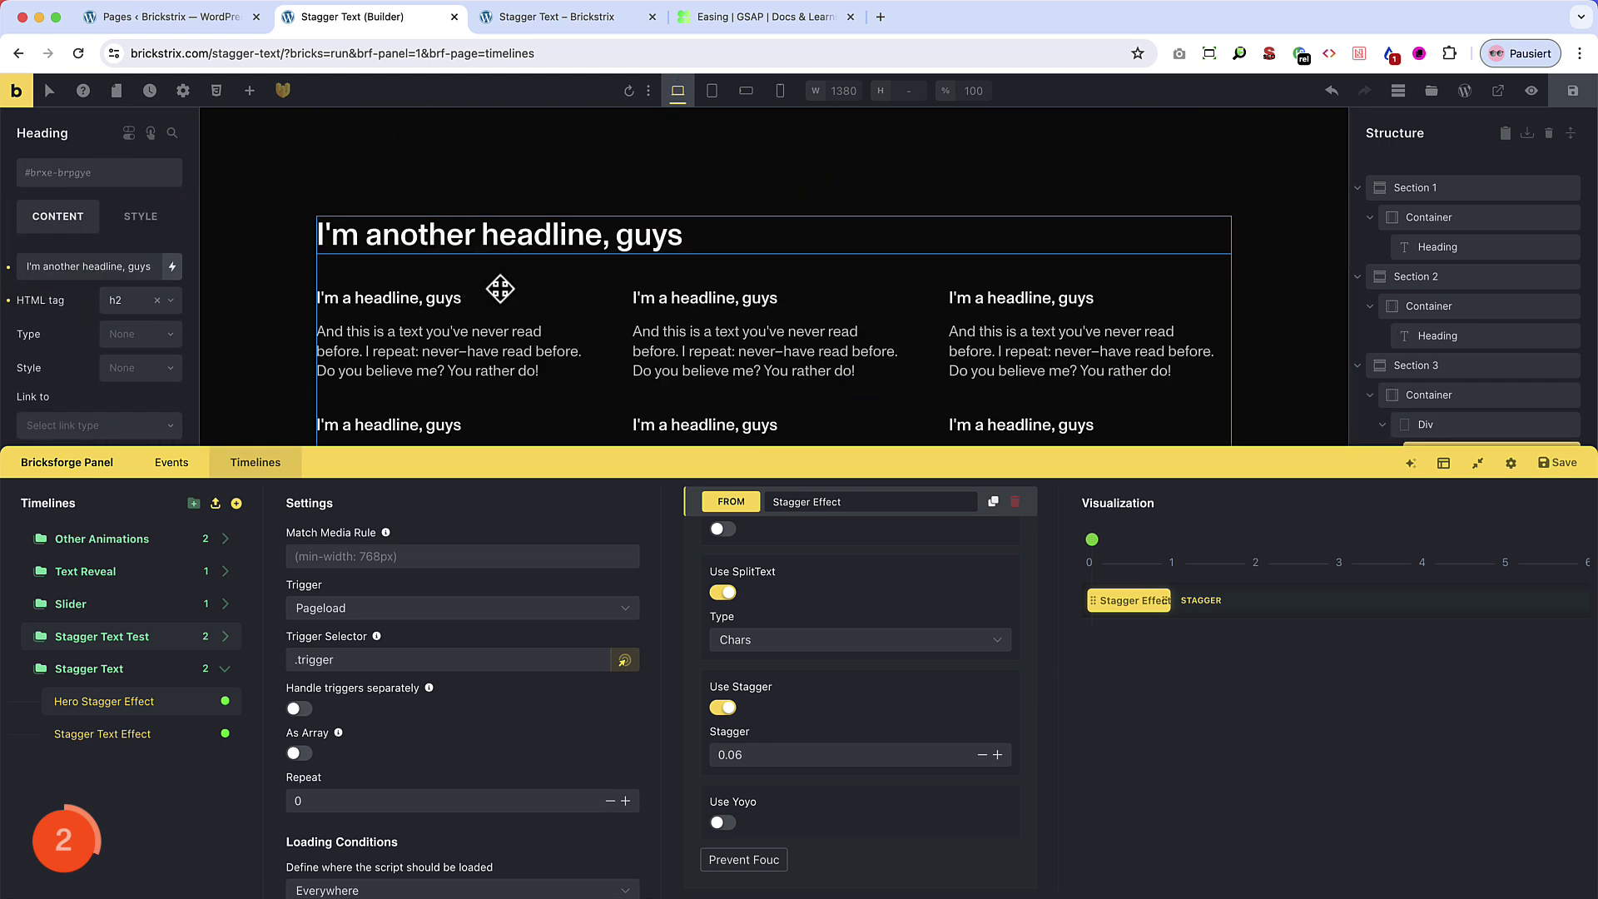
click(446, 235)
click(81, 187)
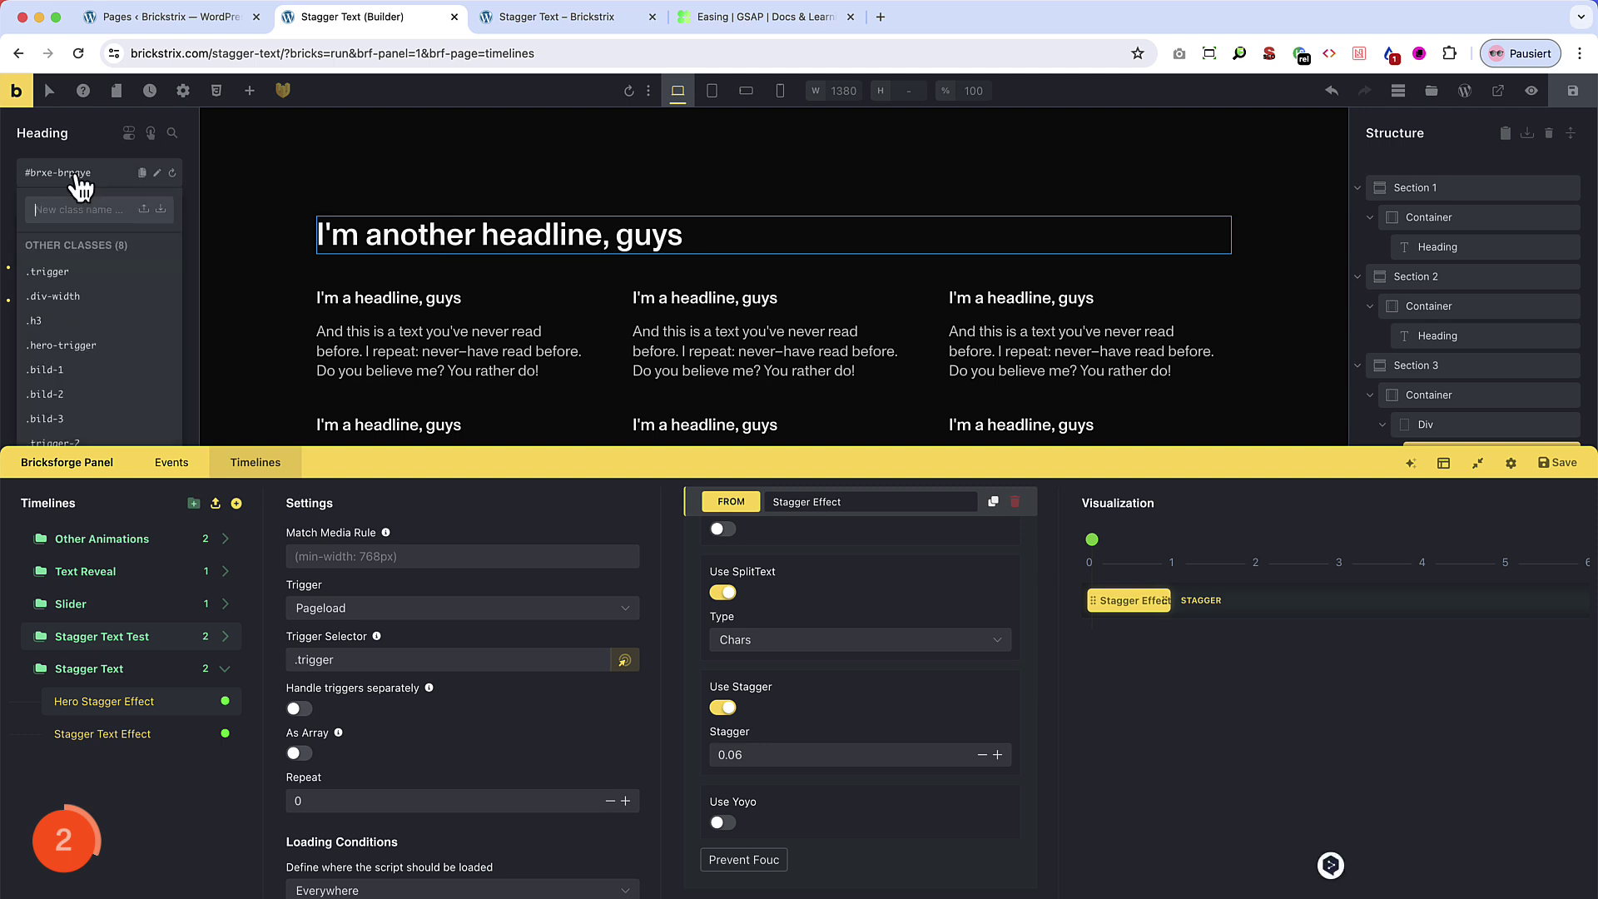
text(tr)
click(60, 272)
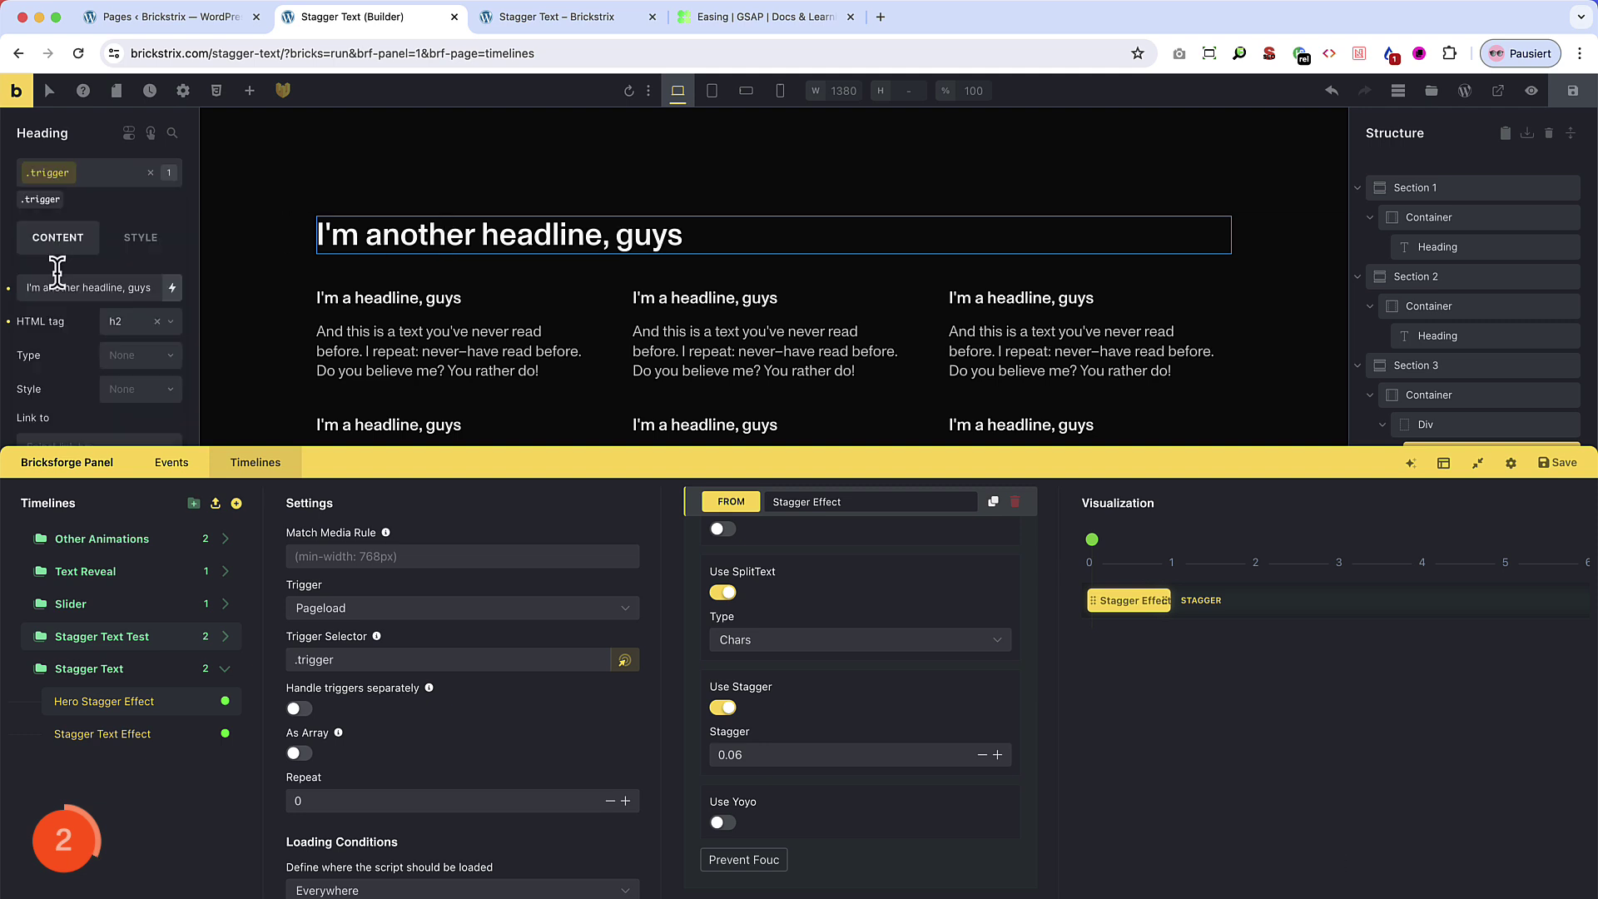
Add .trigger to the first card's heading and paragraph
click(367, 299)
click(89, 188)
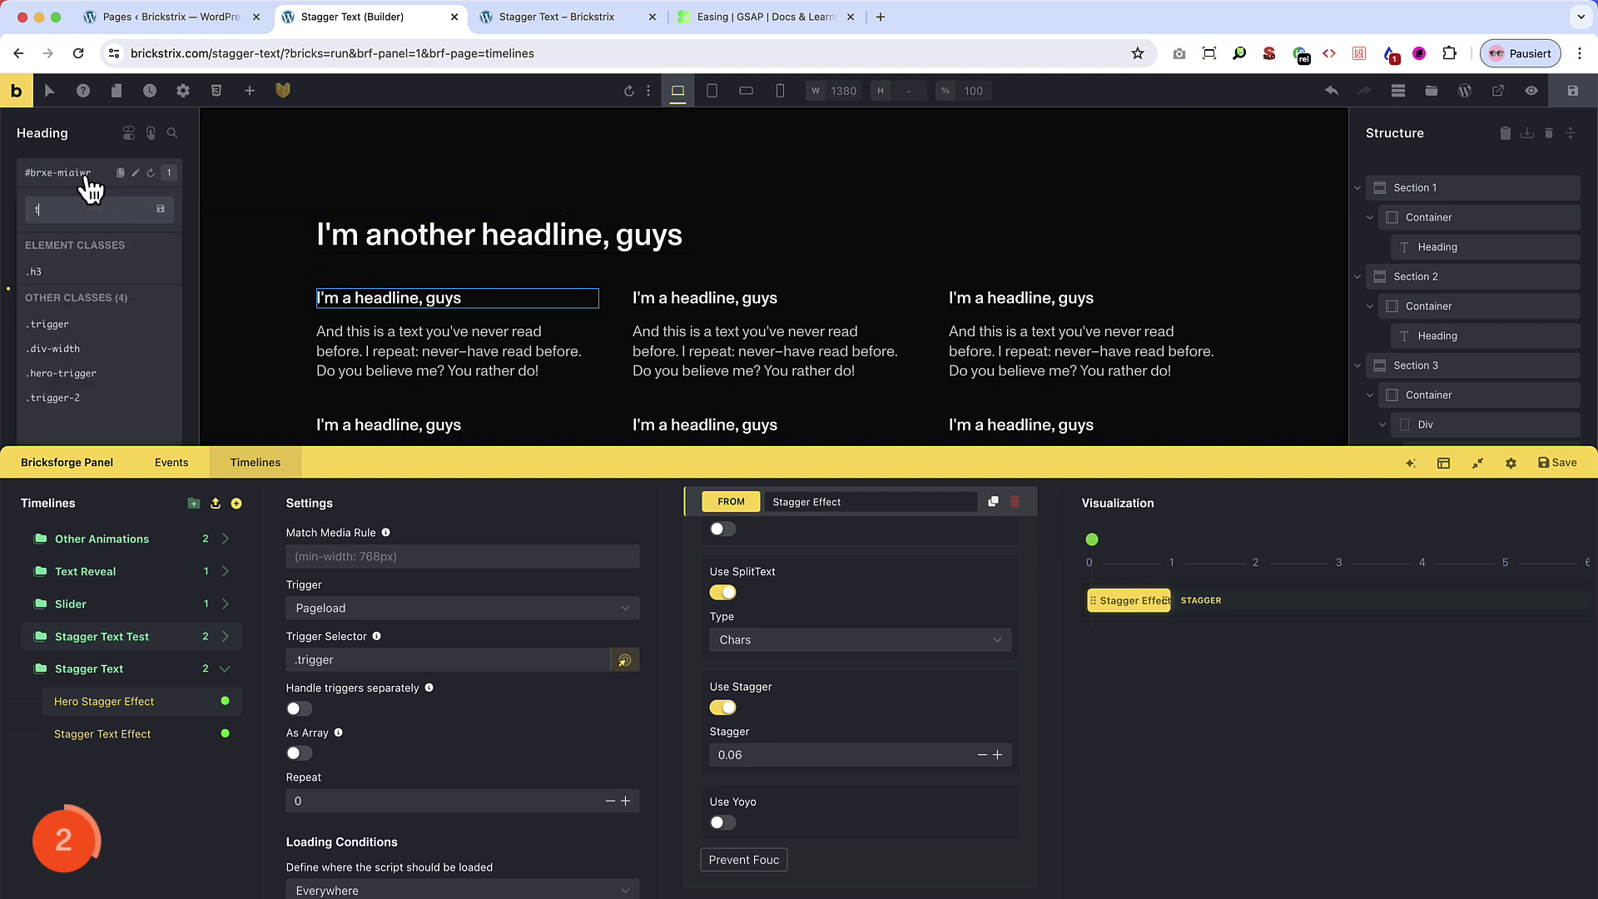
click(87, 327)
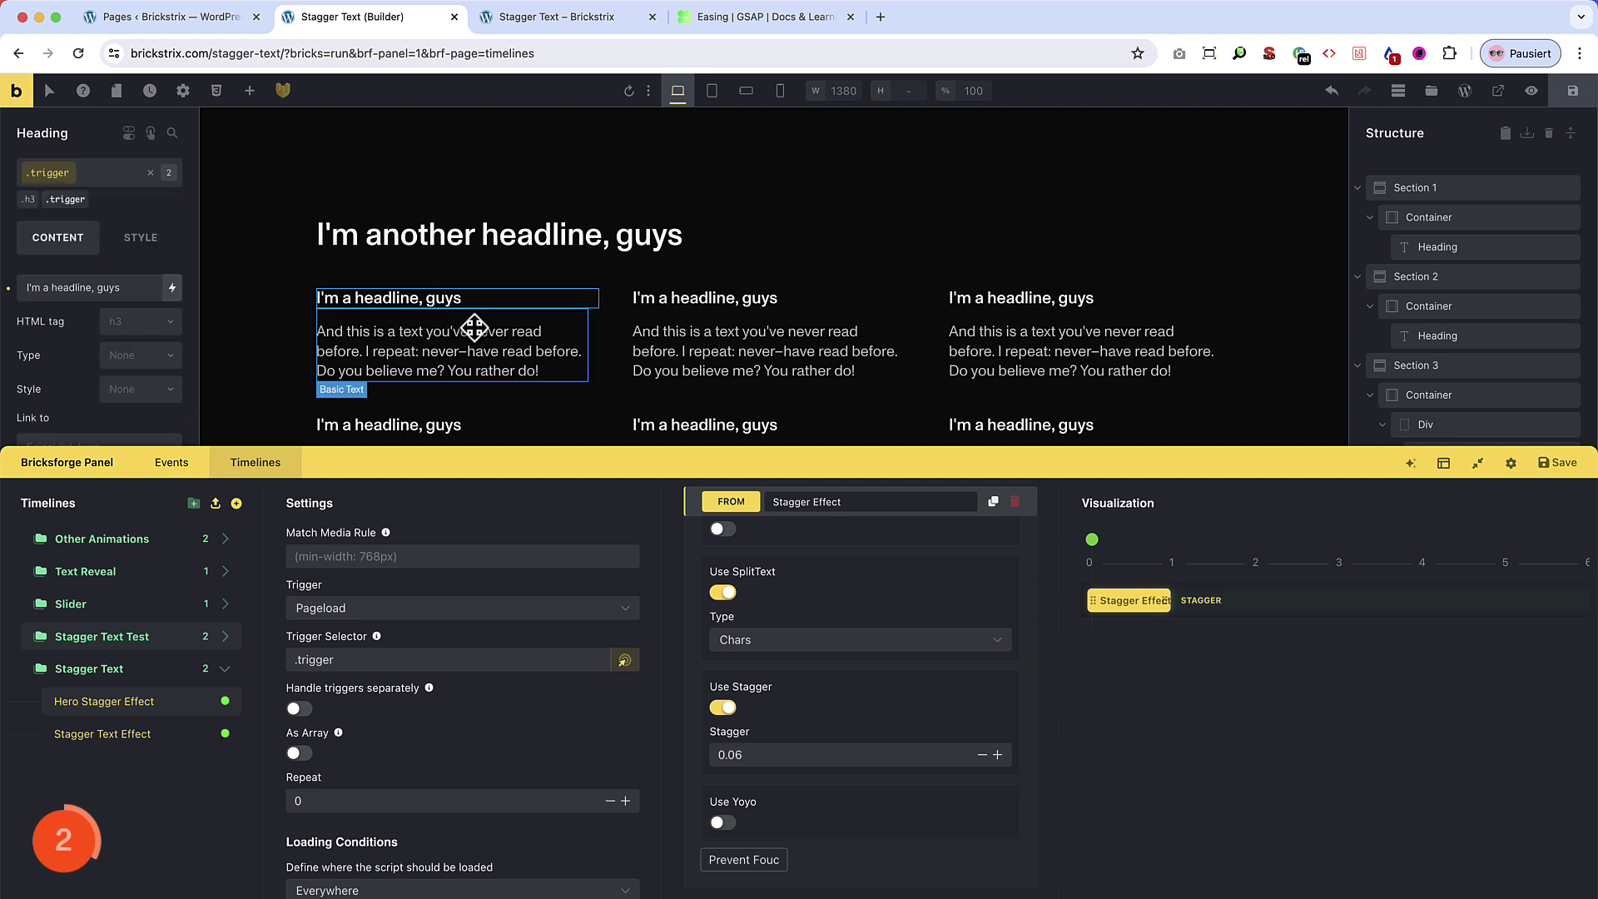
click(473, 329)
click(90, 188)
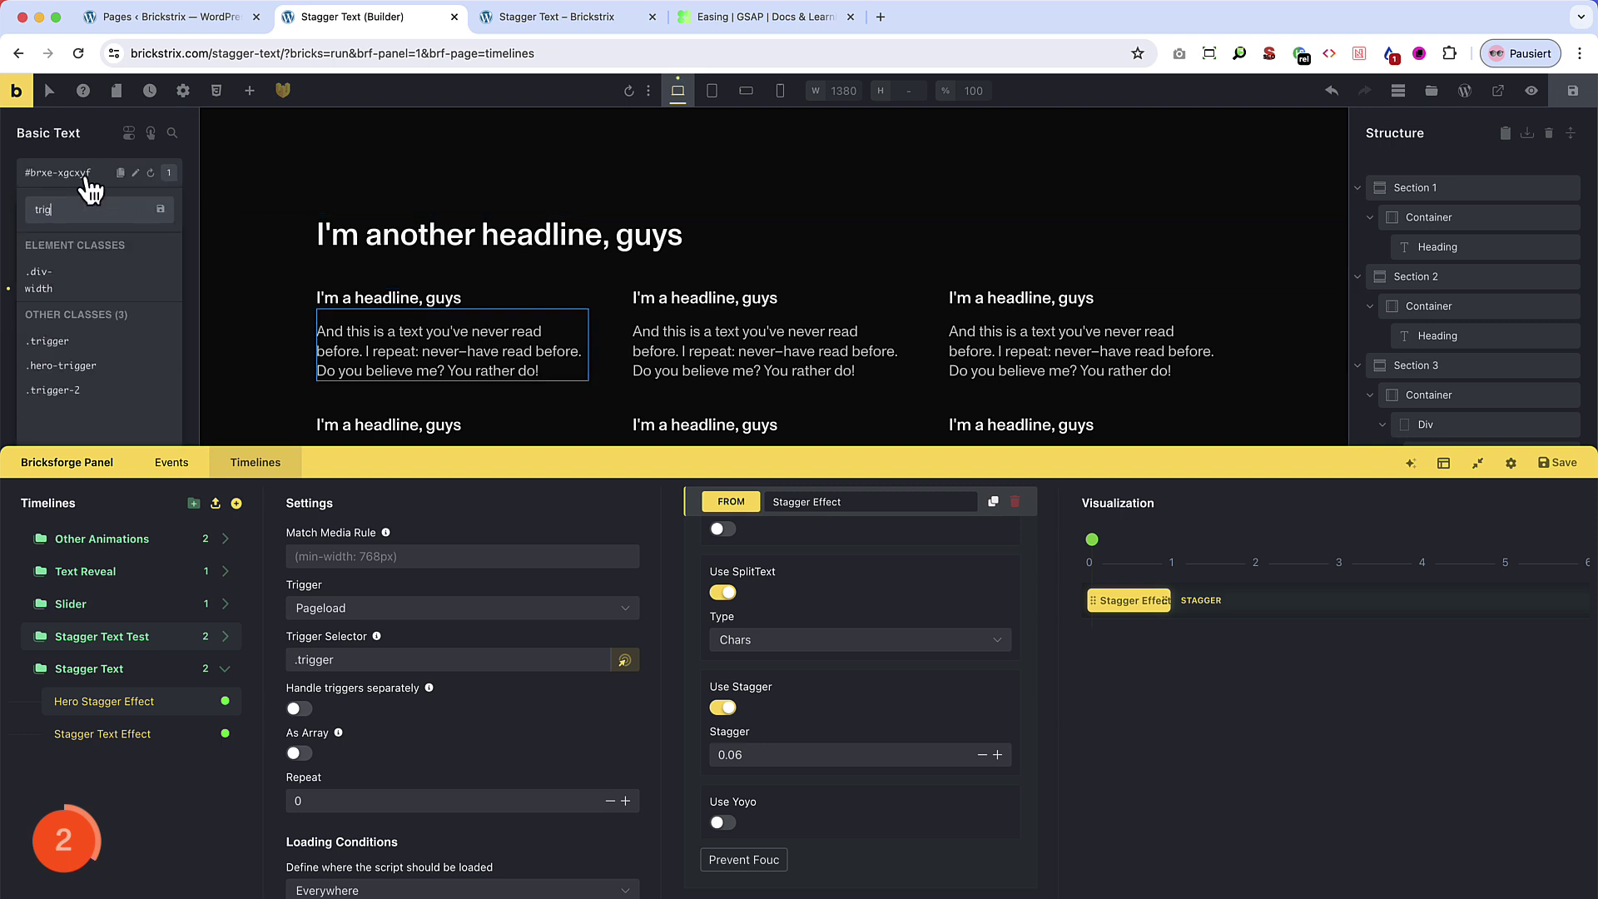
click(50, 341)
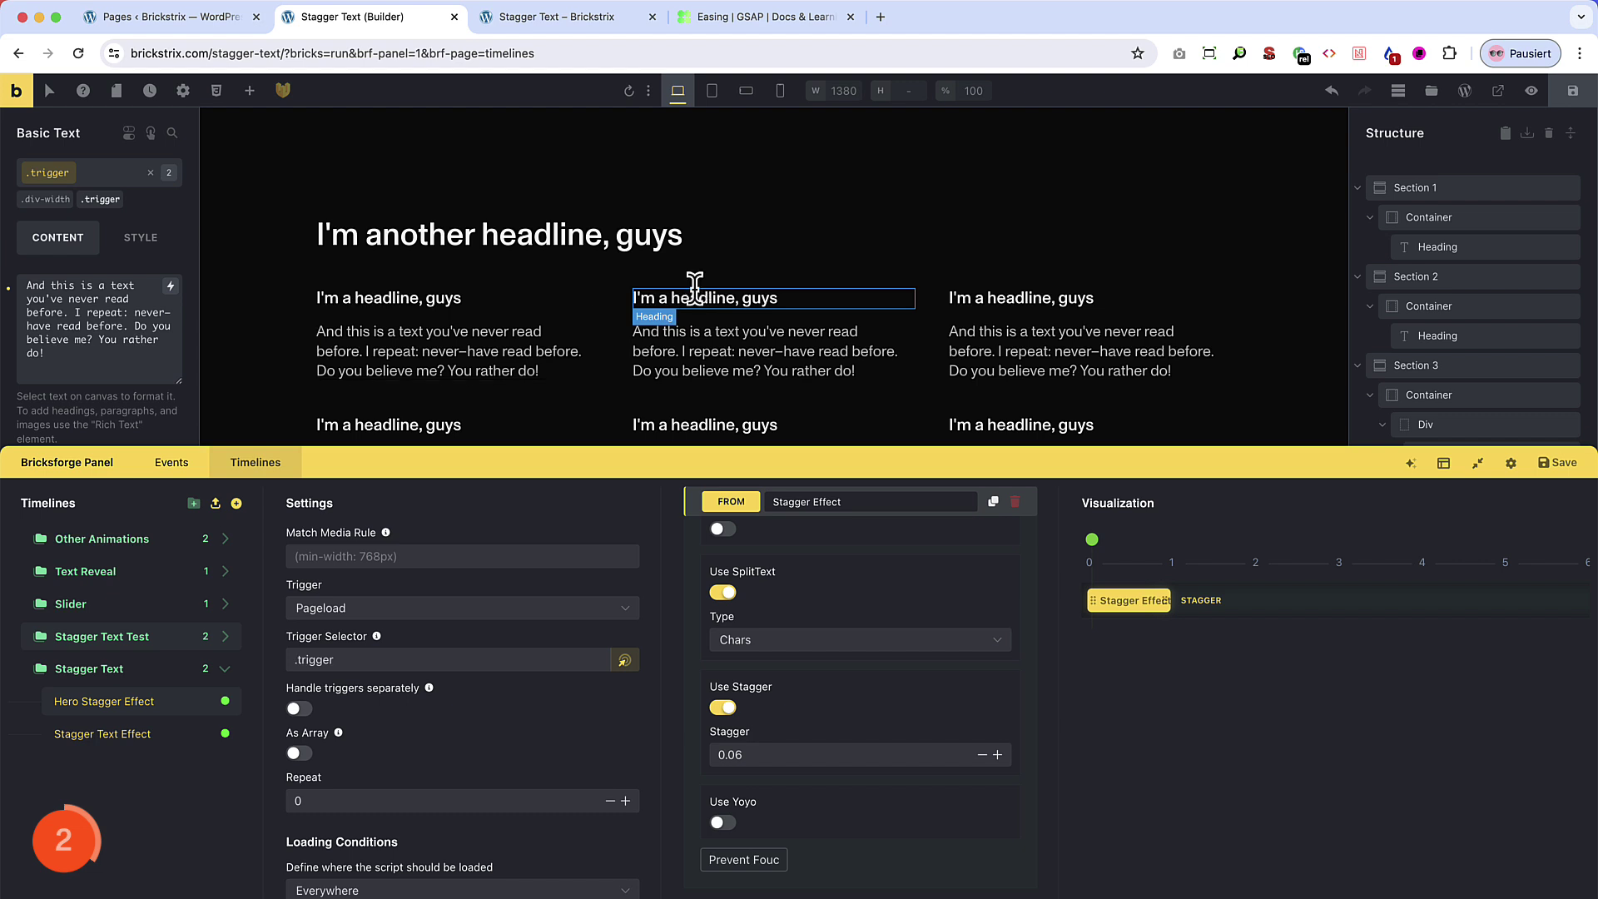
Add .trigger to the middle card's heading and paragraph and the right card's paragraph
click(695, 291)
click(66, 172)
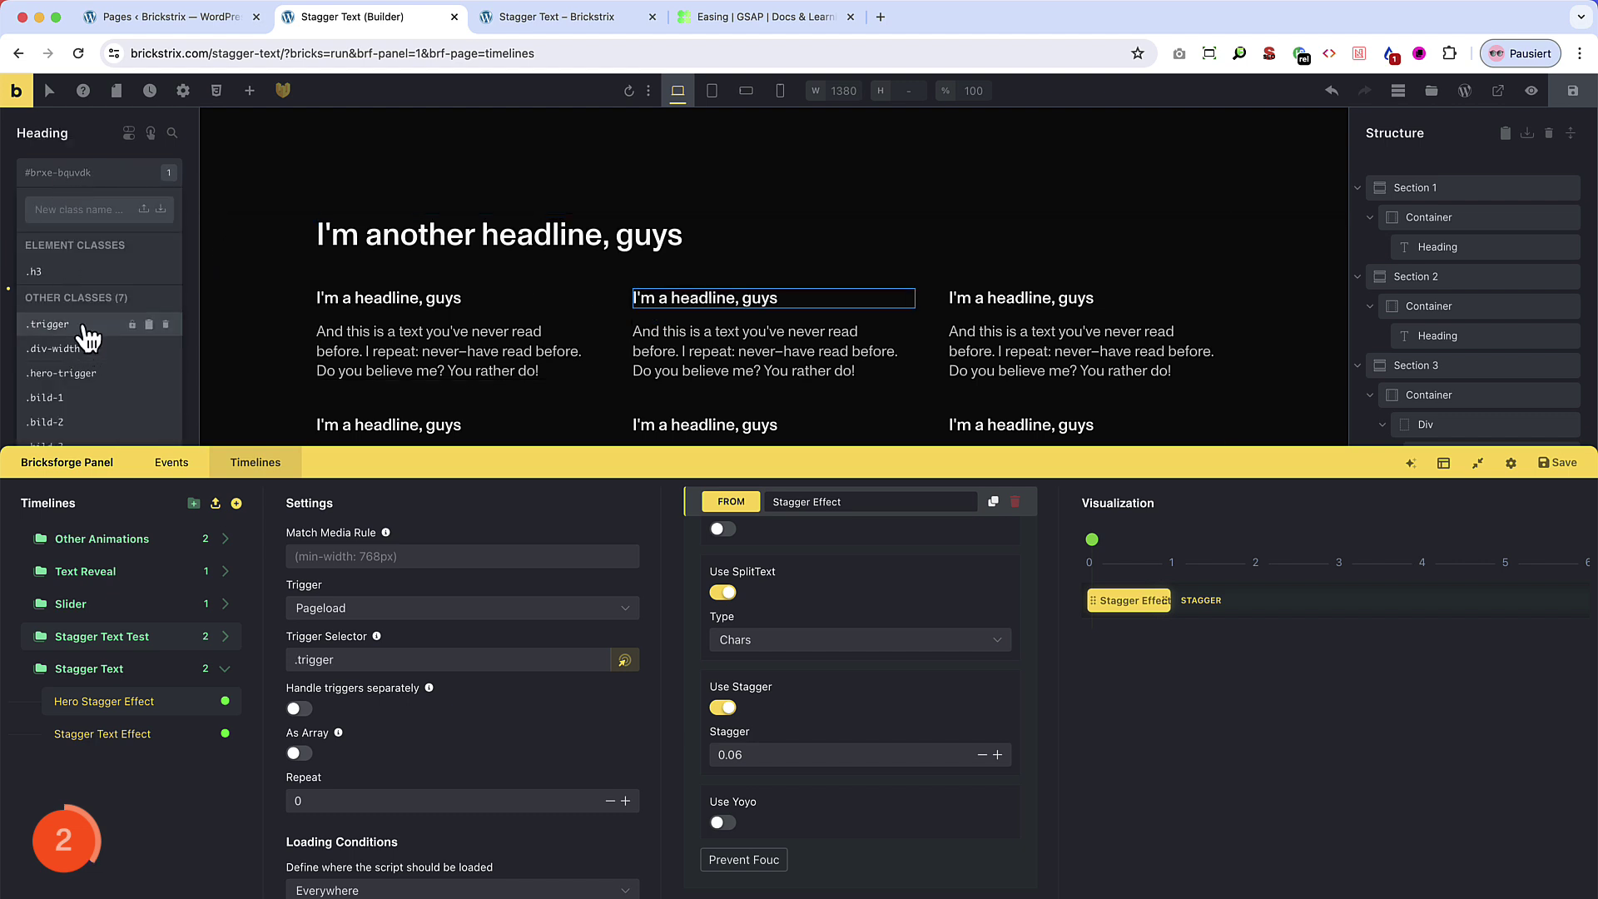
click(88, 333)
click(749, 349)
click(66, 172)
click(71, 320)
click(1082, 297)
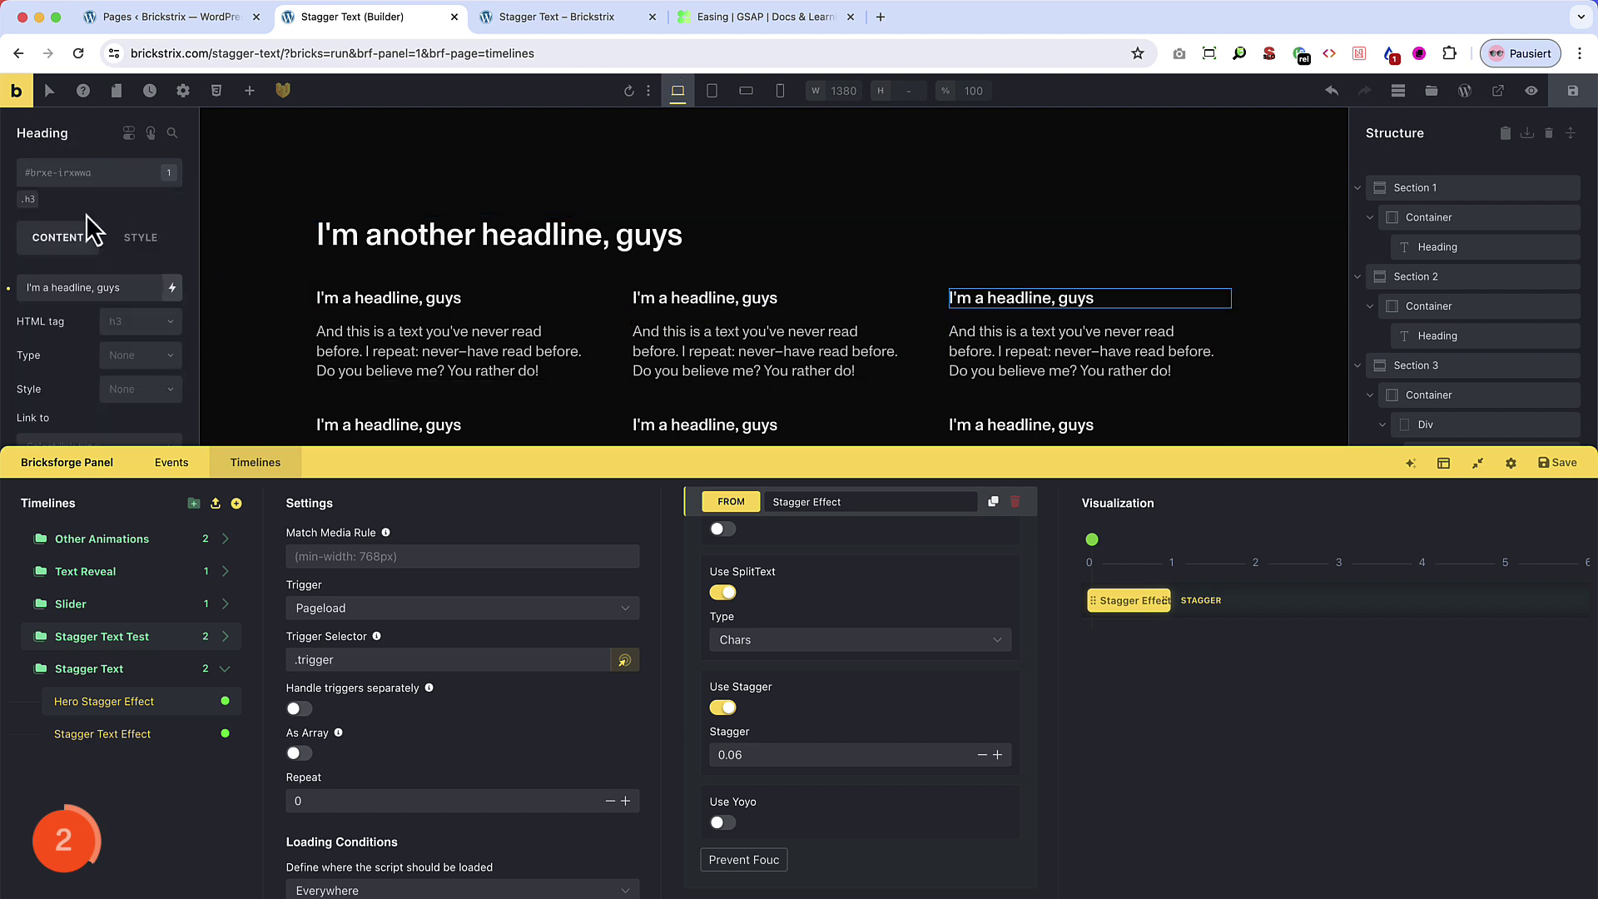
click(1082, 349)
click(67, 172)
click(85, 307)
Turn on Disable Float in the Bricksforge panel settings
click(1510, 463)
scroll(1348, 599, down, 3)
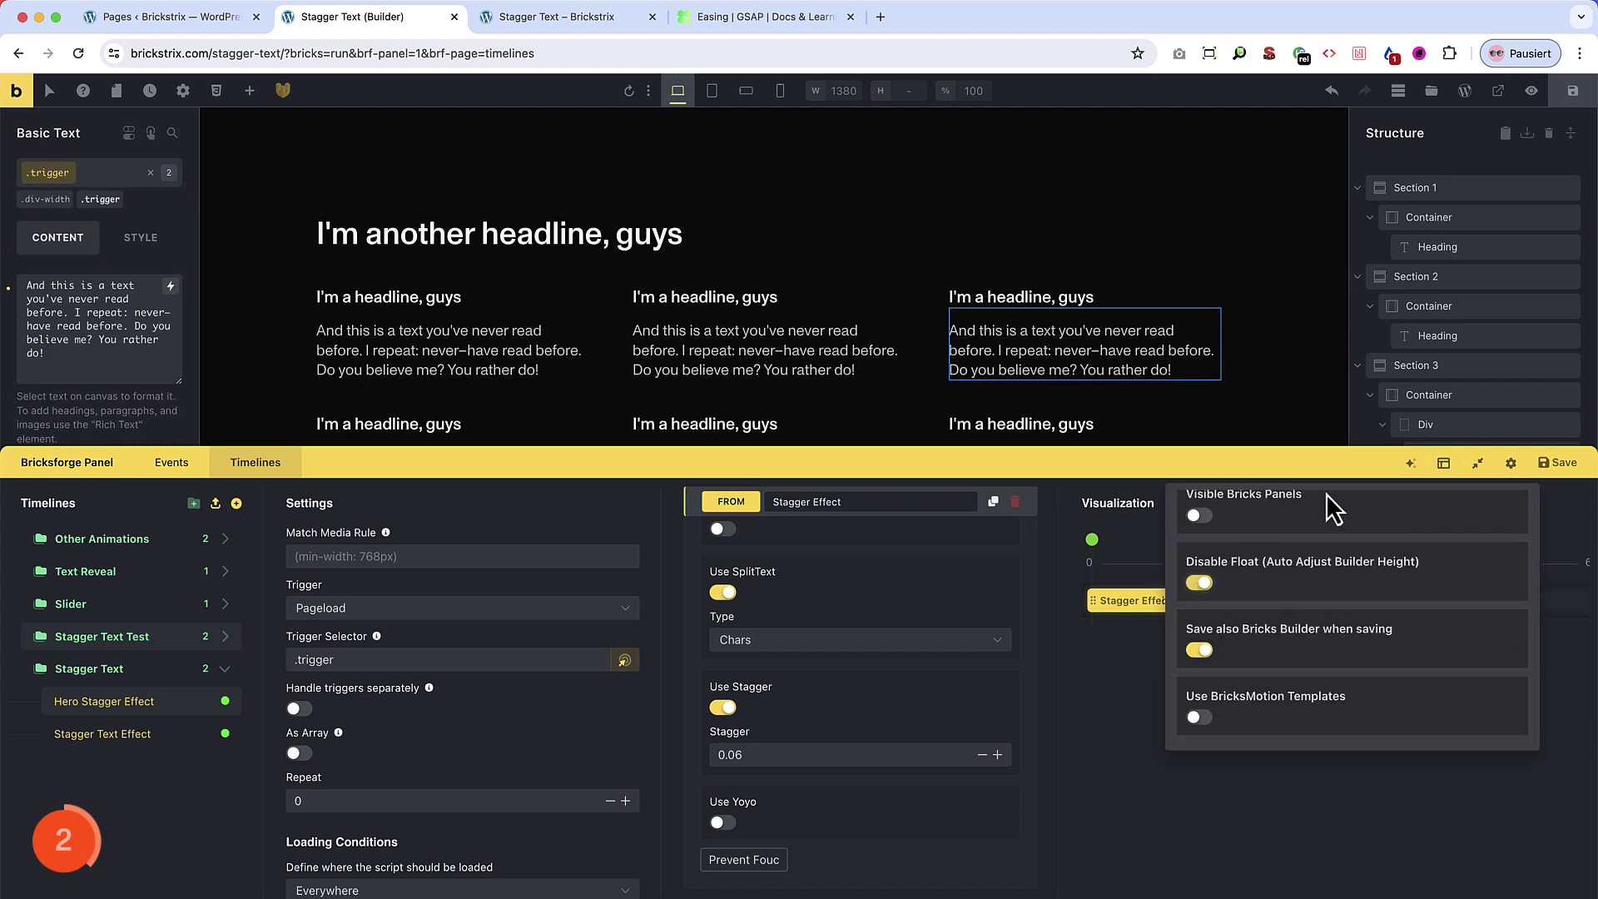
click(1199, 583)
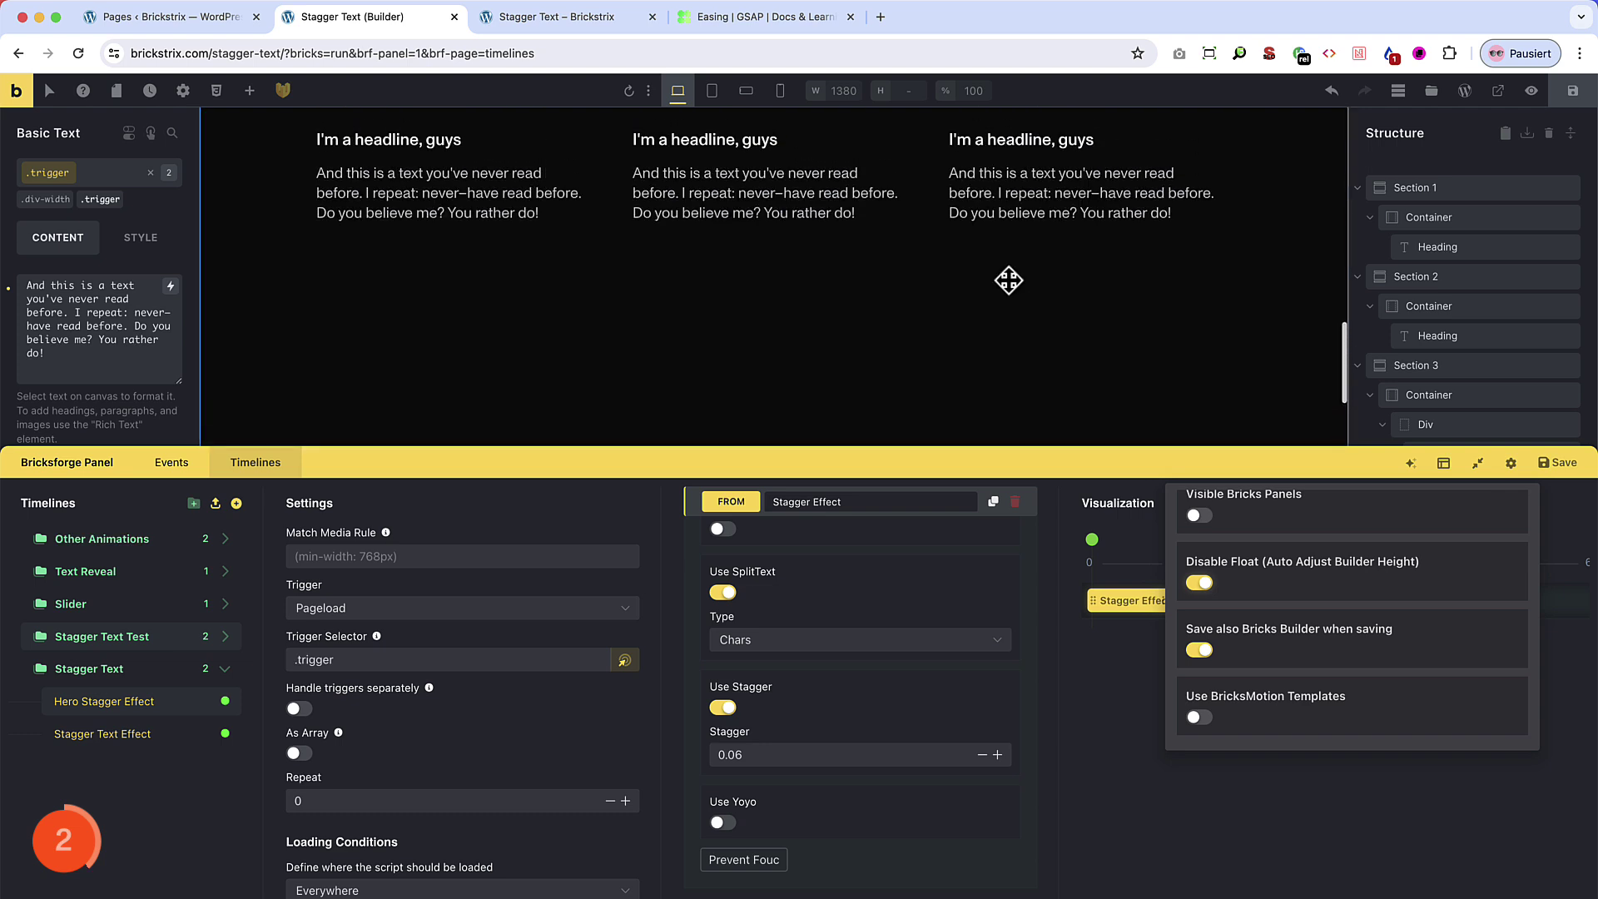
scroll(585, 222, down, 1)
Select the second-row card headings and paragraphs and open the right paragraph's class list
click(466, 307)
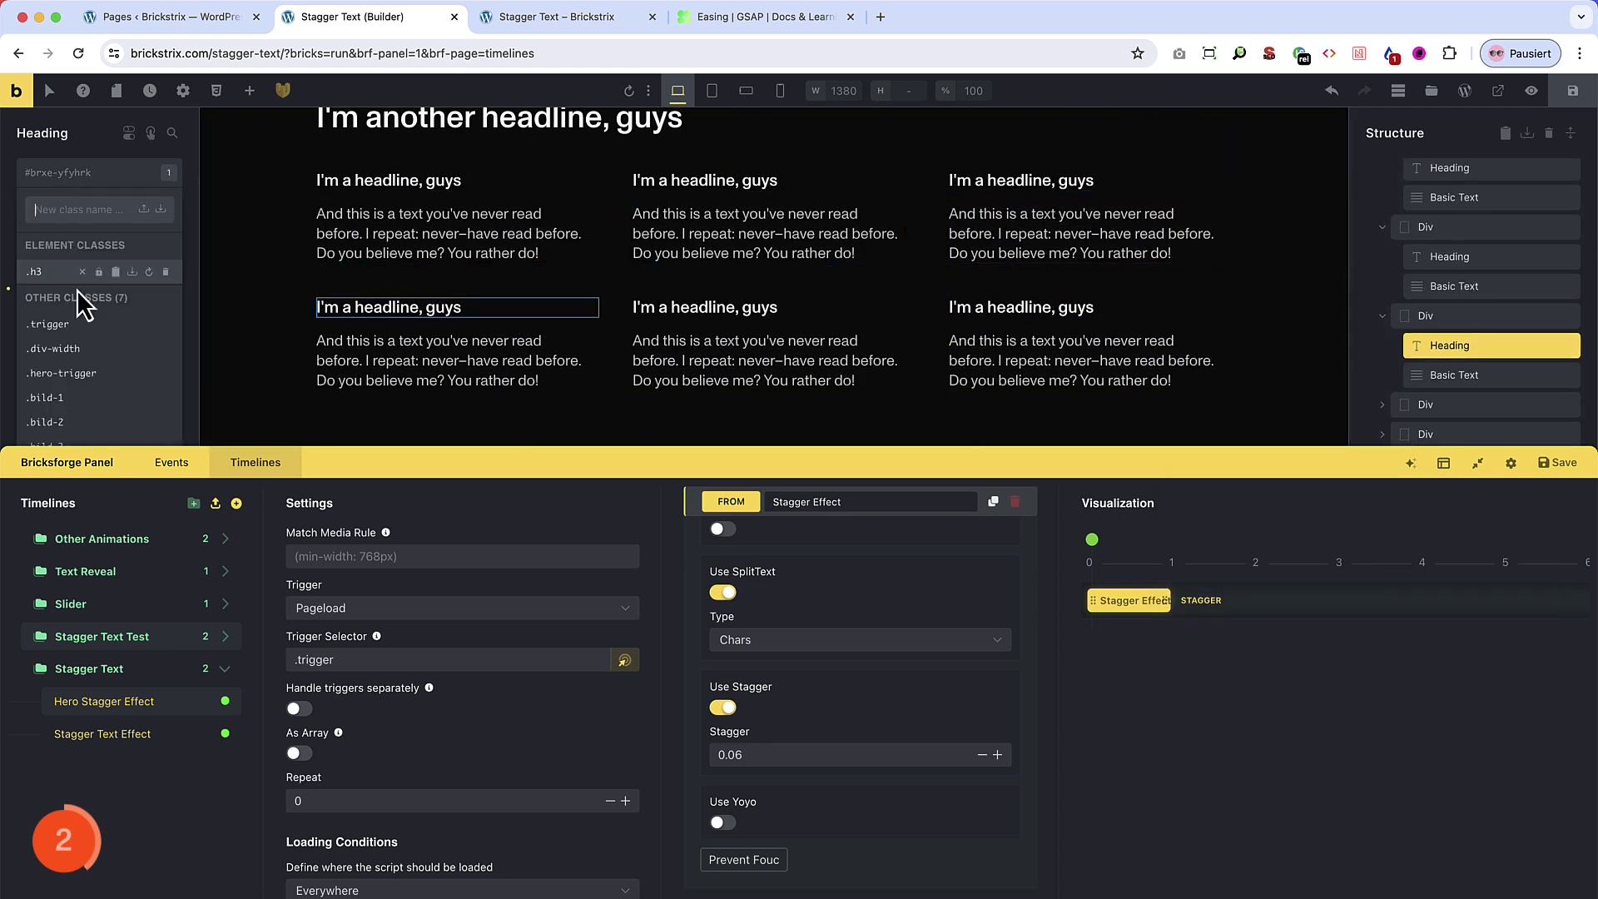
click(384, 343)
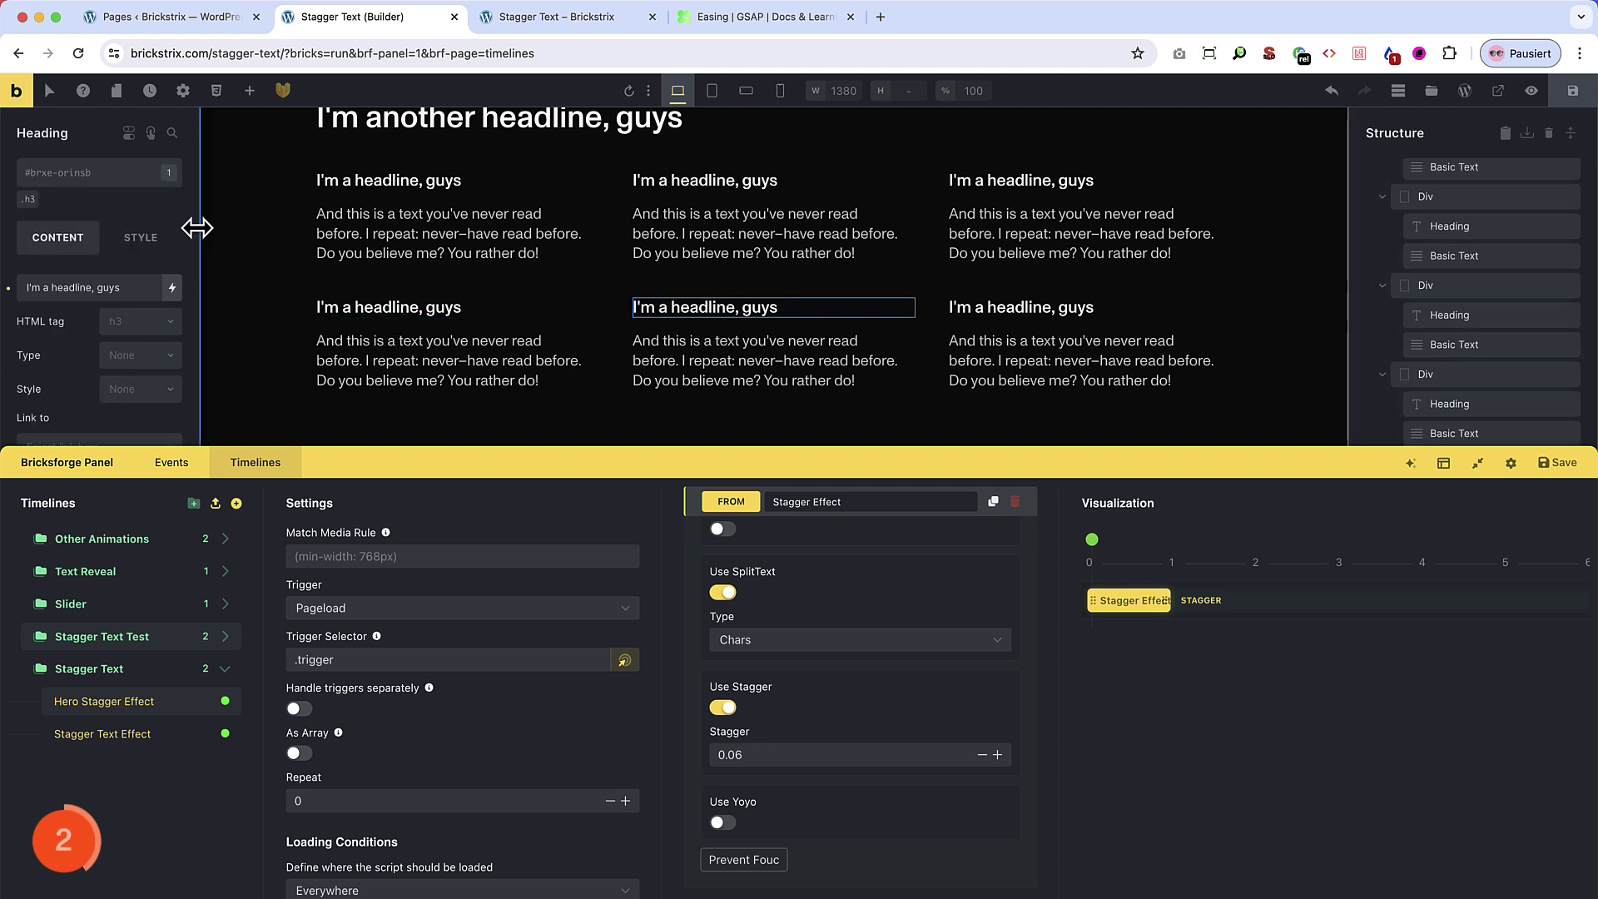
click(976, 308)
click(974, 341)
click(158, 175)
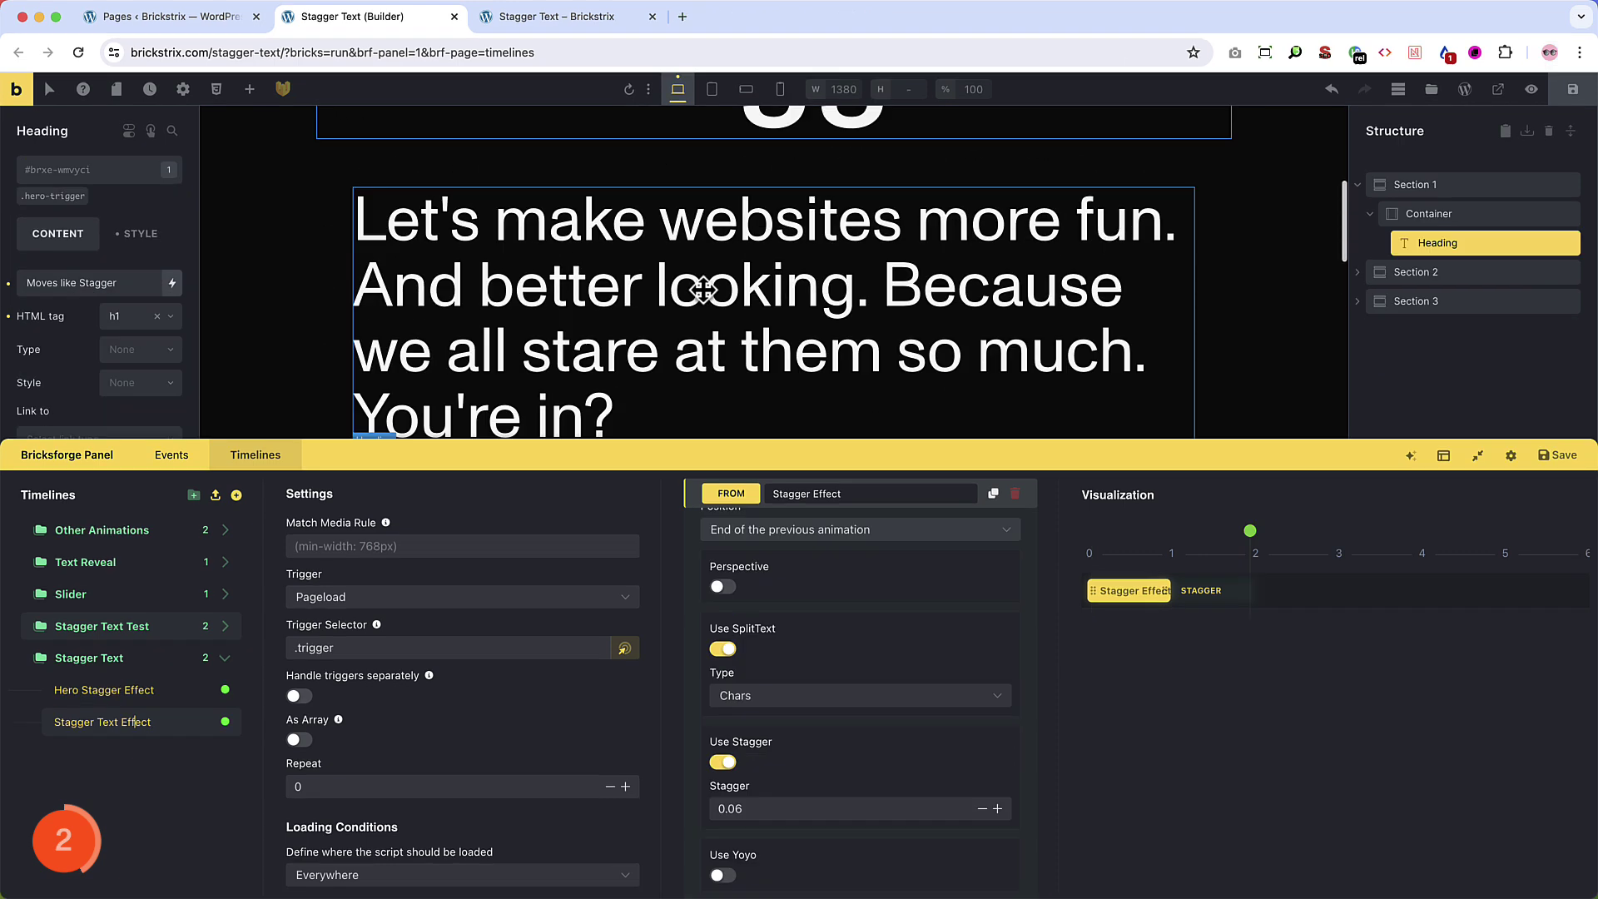
Select the 'Let's make websites' heading and edit Stagger Text Effect's .trigger trigger selector
click(702, 287)
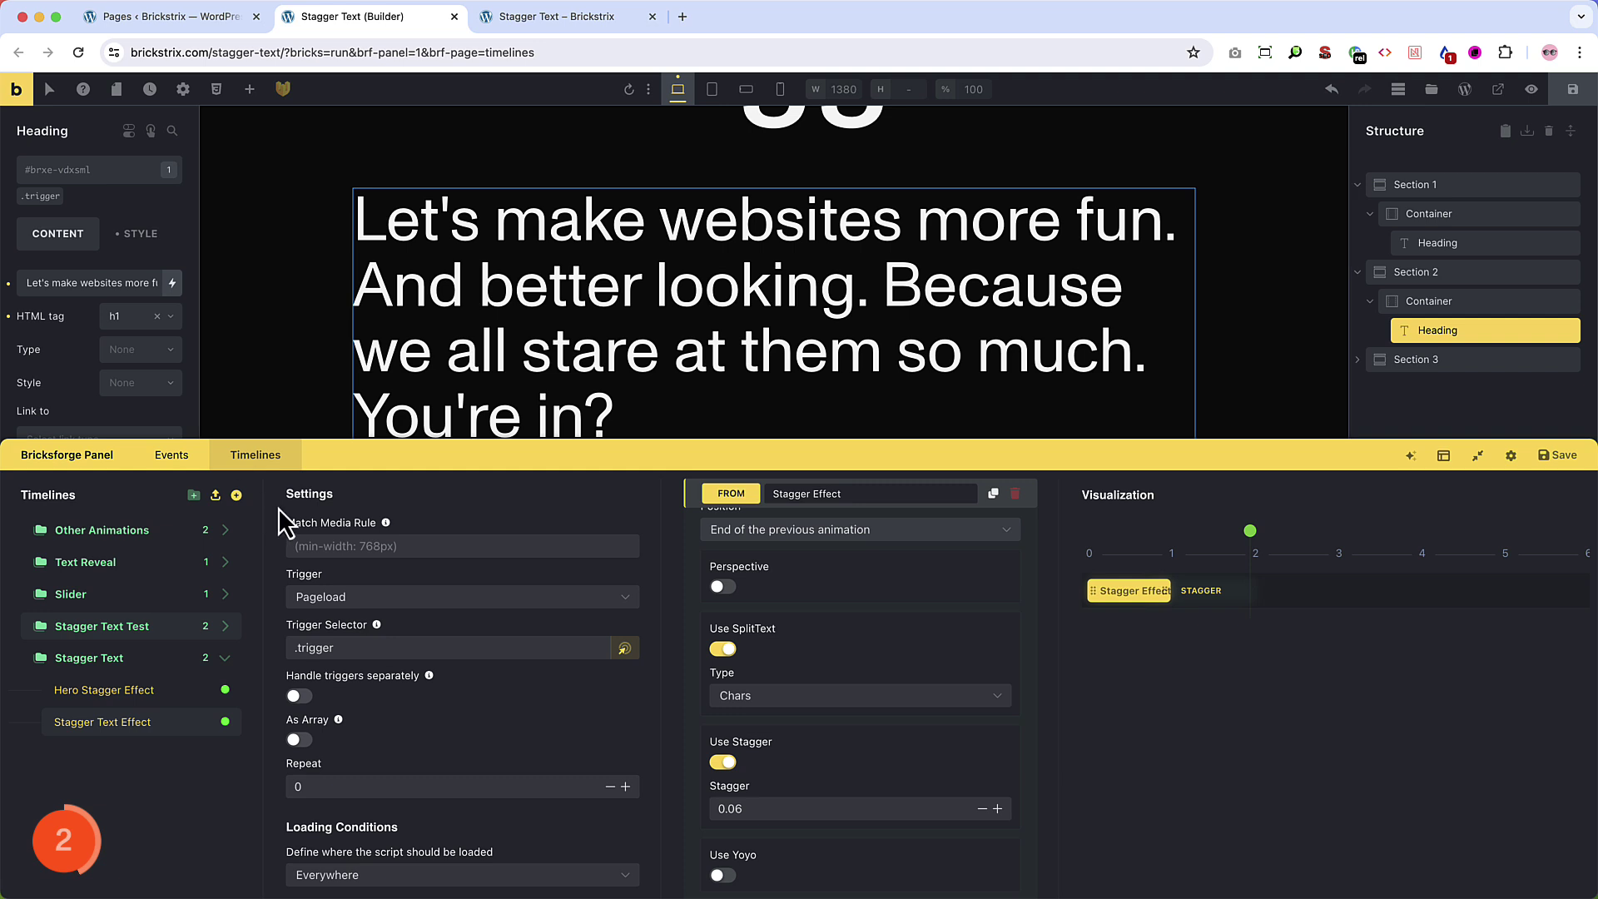
click(495, 645)
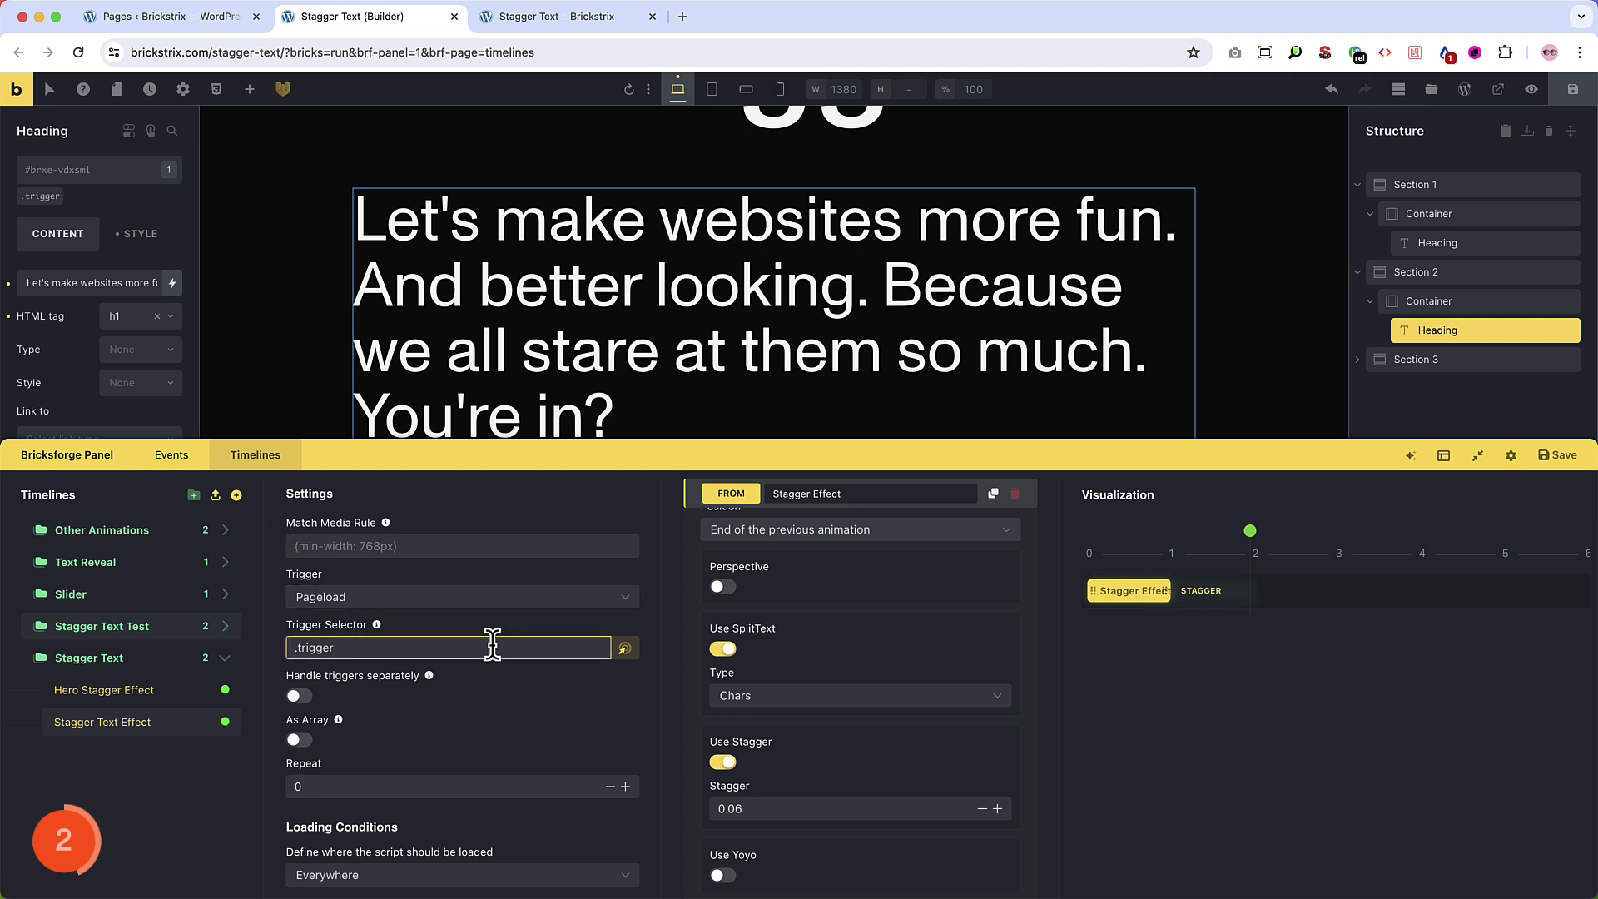
click(359, 612)
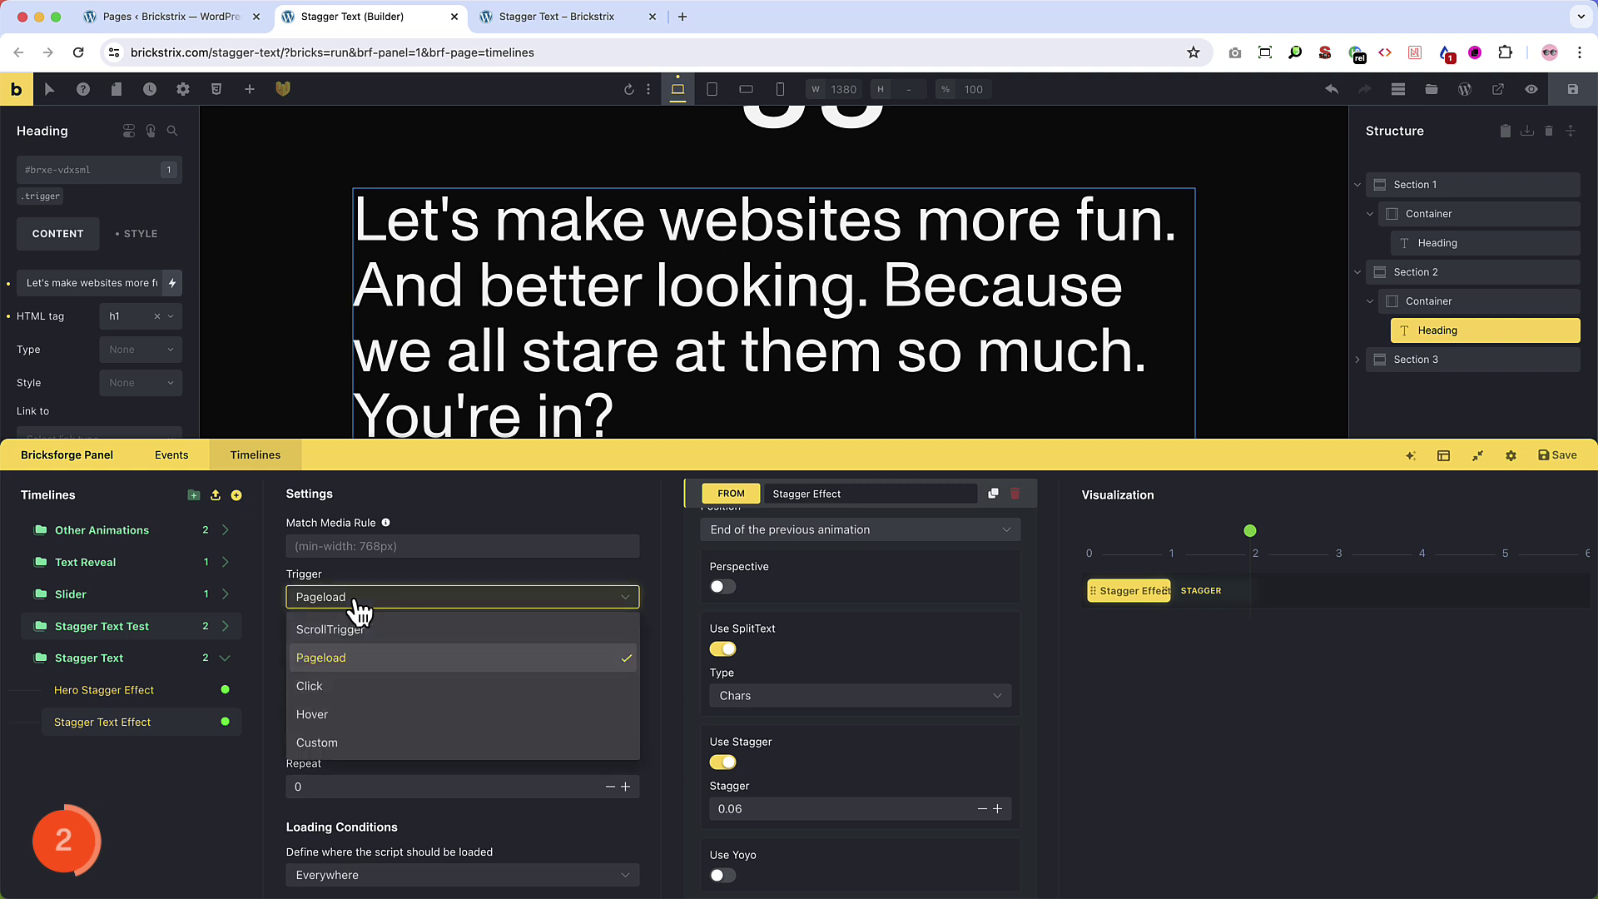
click(426, 639)
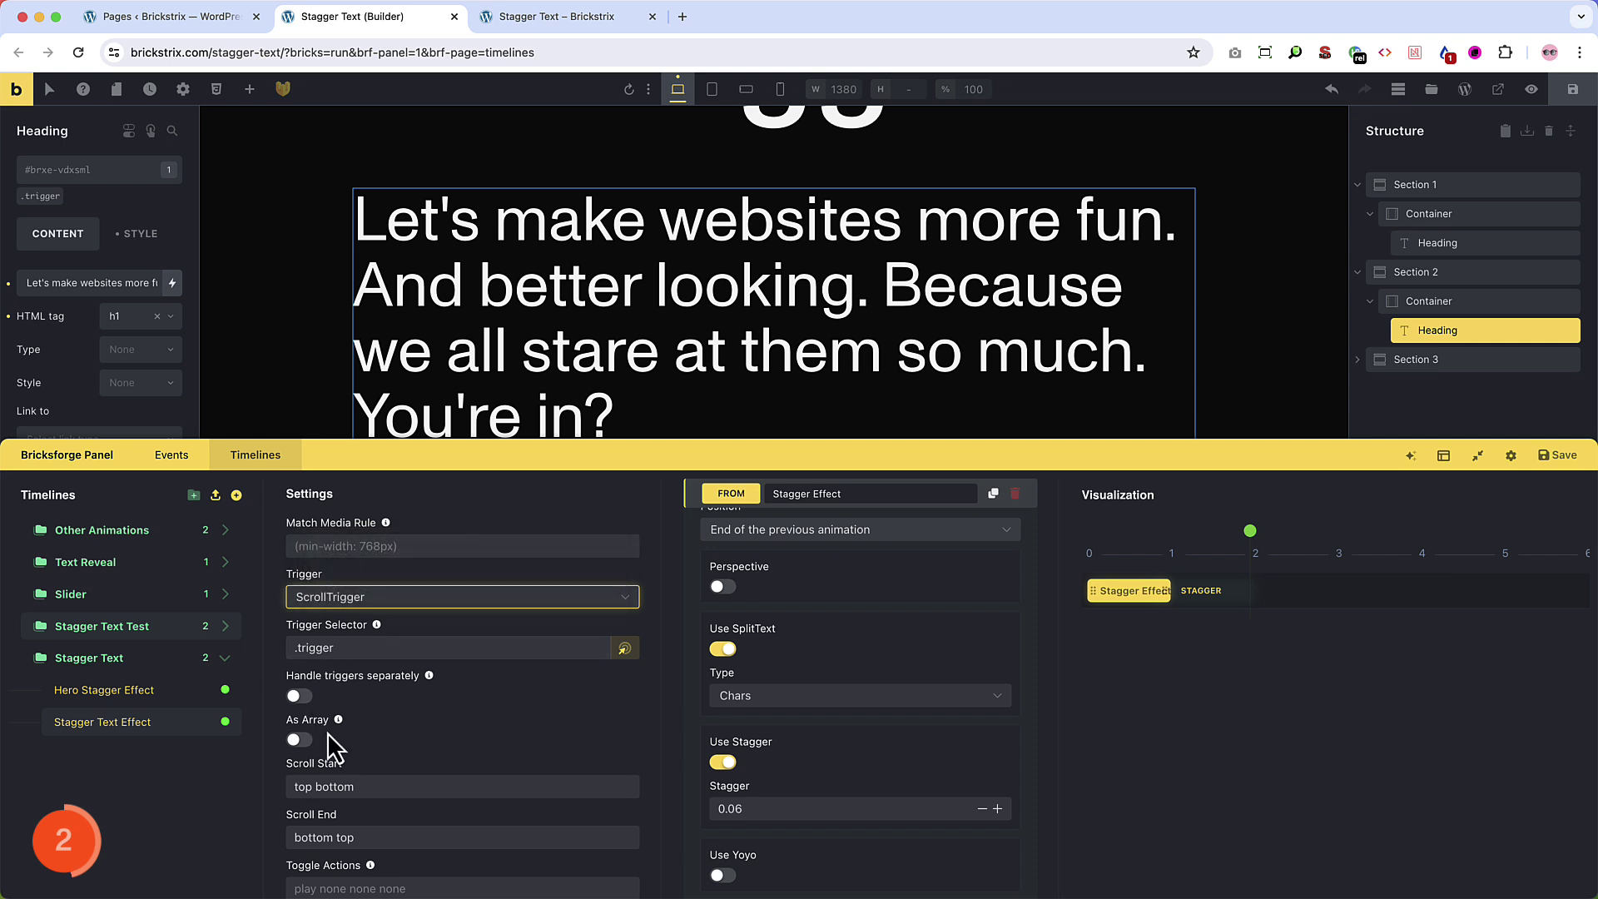
click(376, 602)
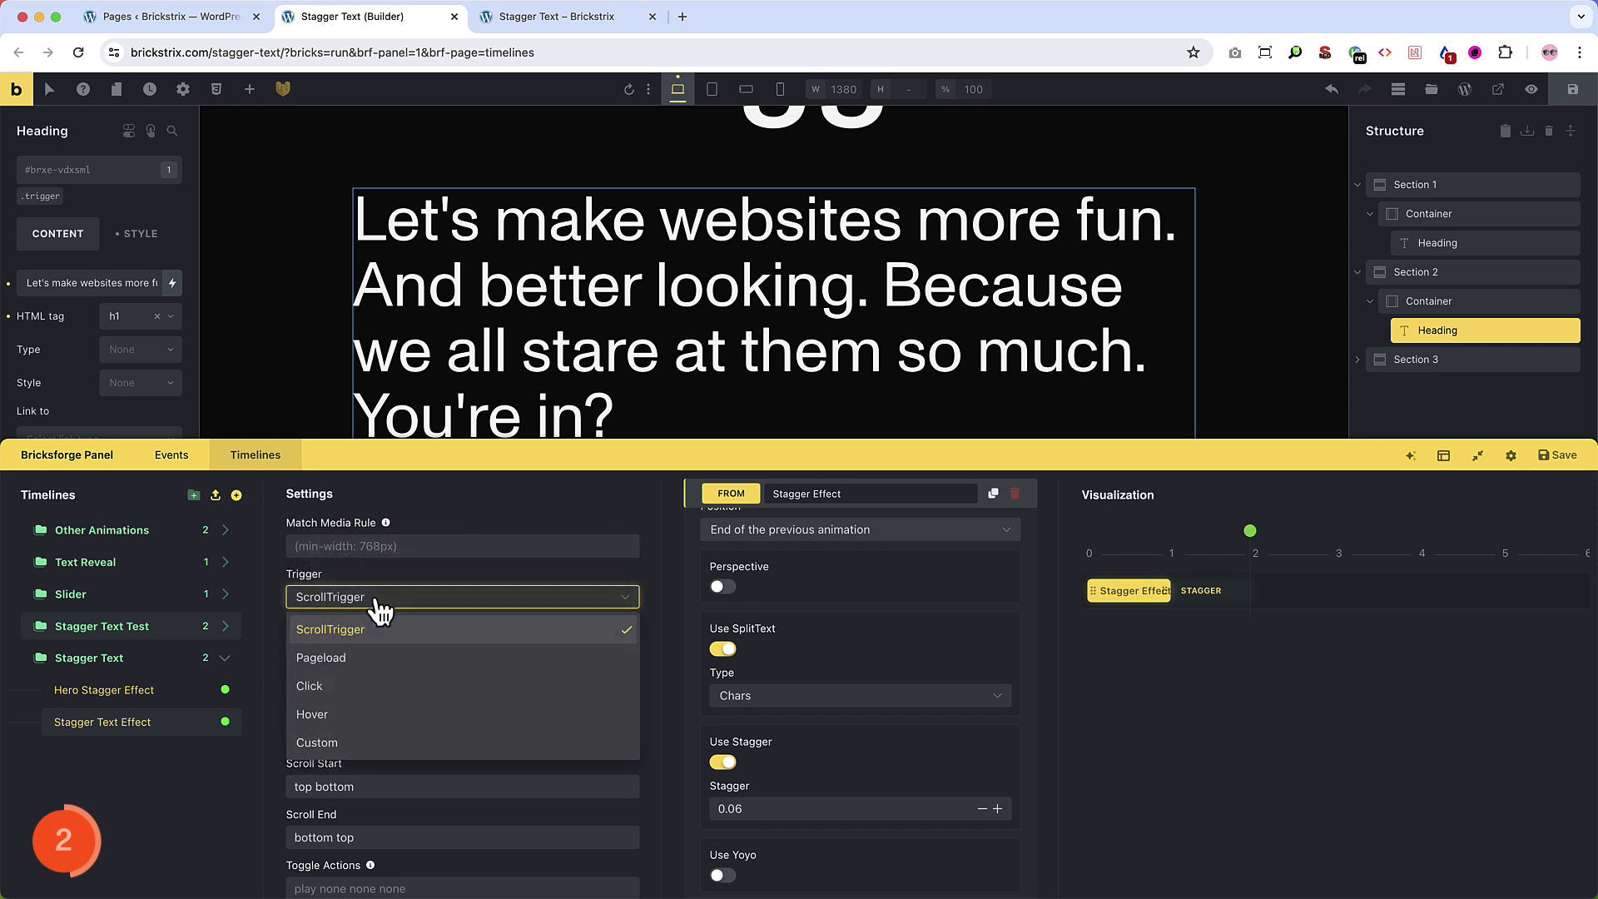
click(351, 657)
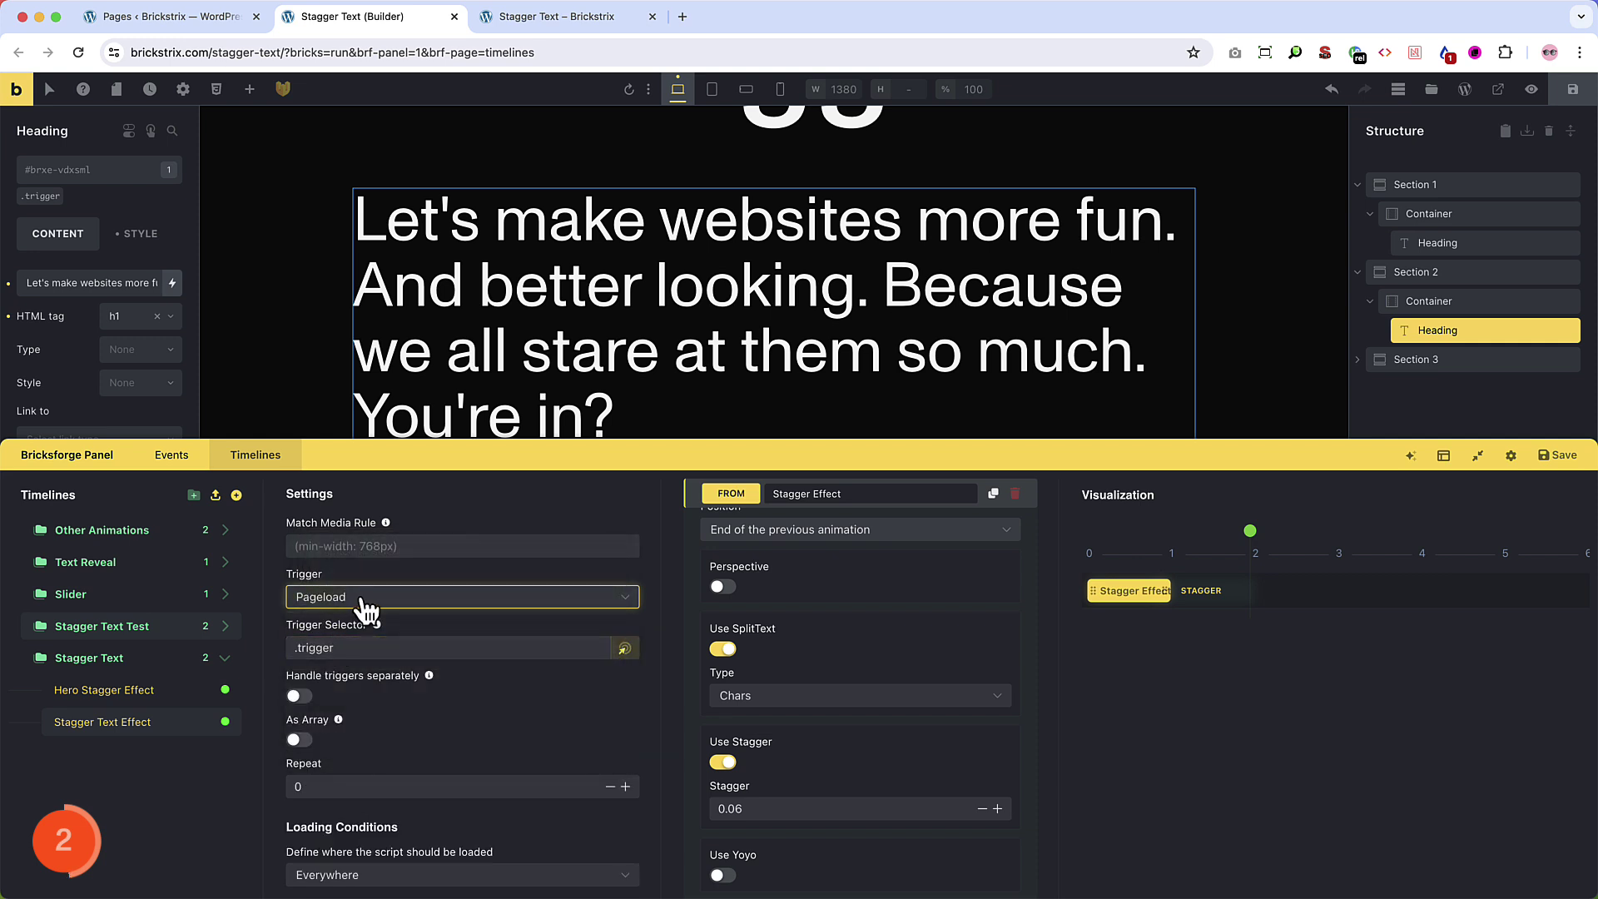
click(354, 596)
click(350, 625)
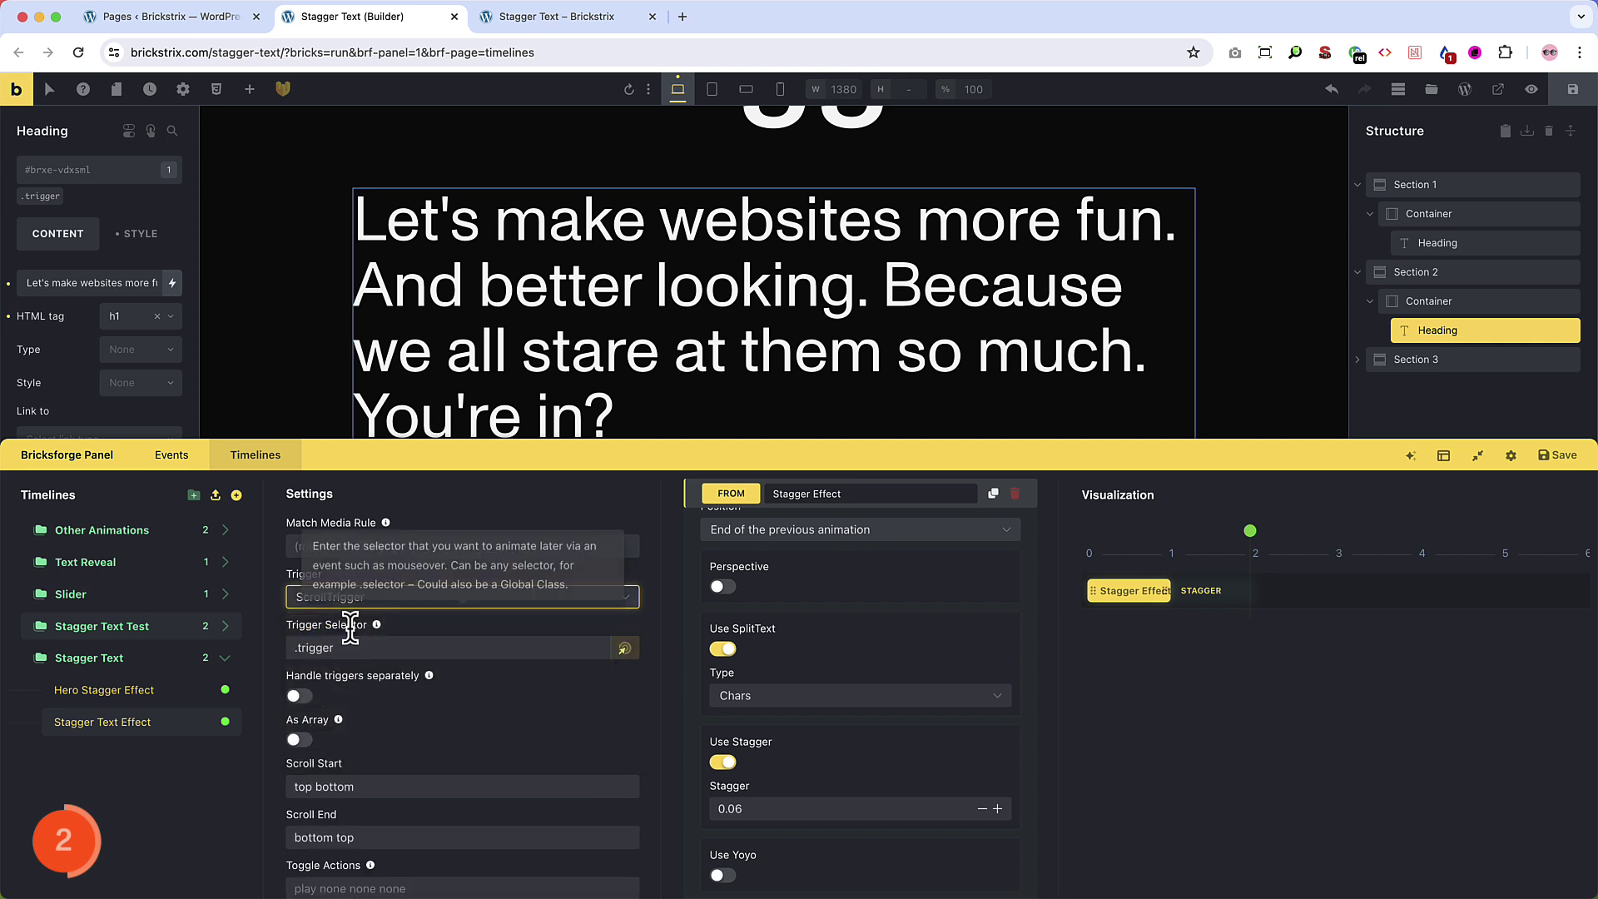
scroll(350, 633, down, 2)
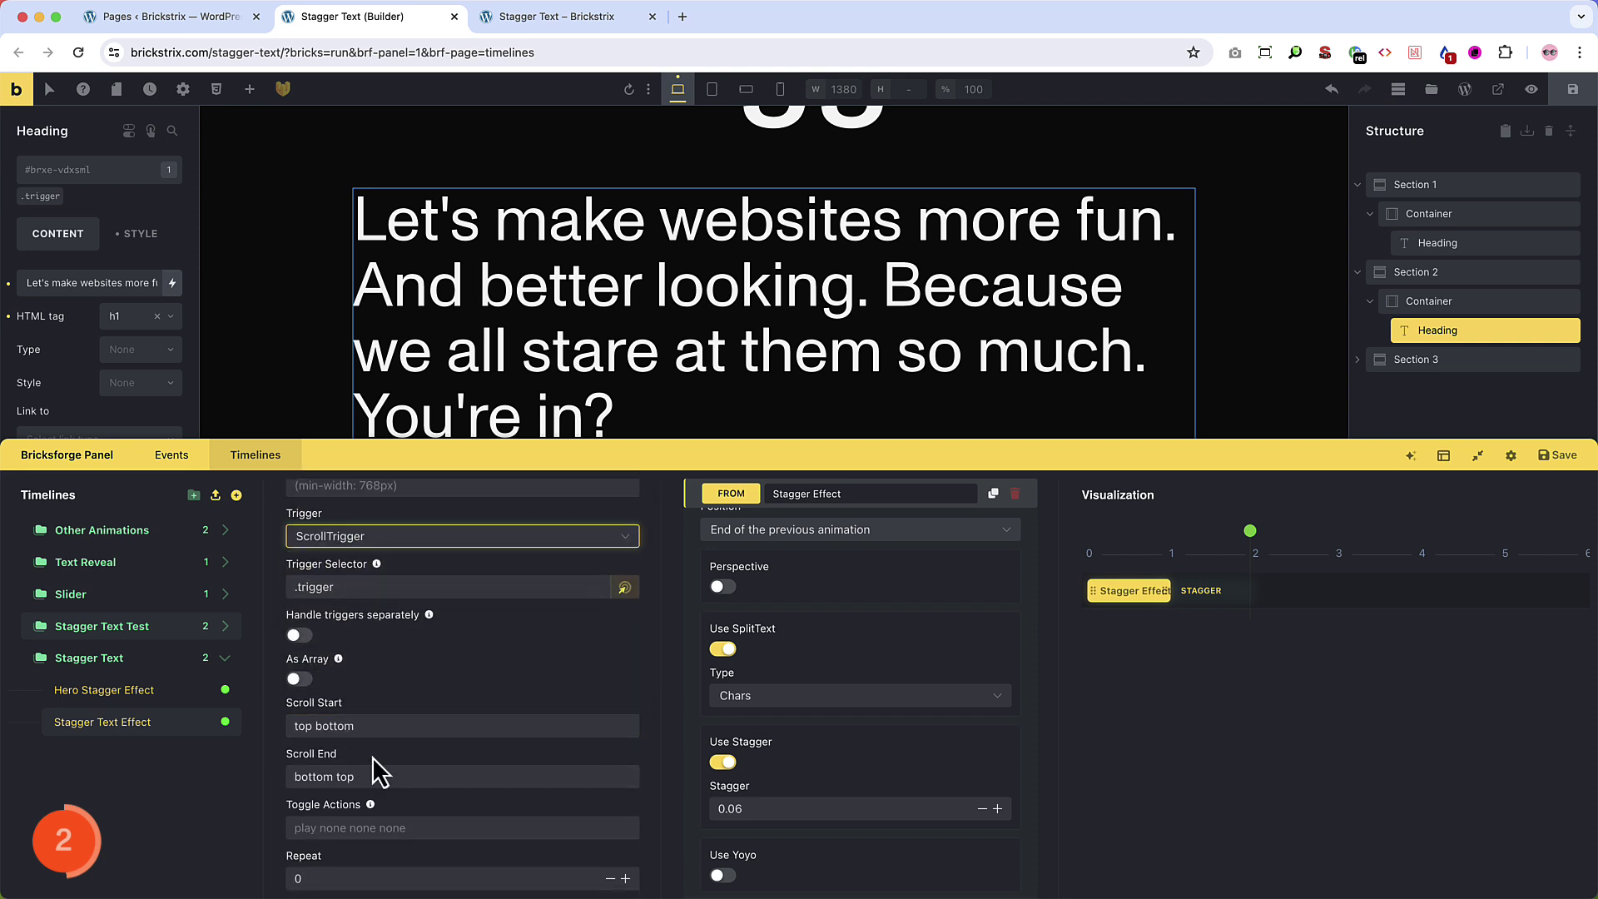
click(368, 724)
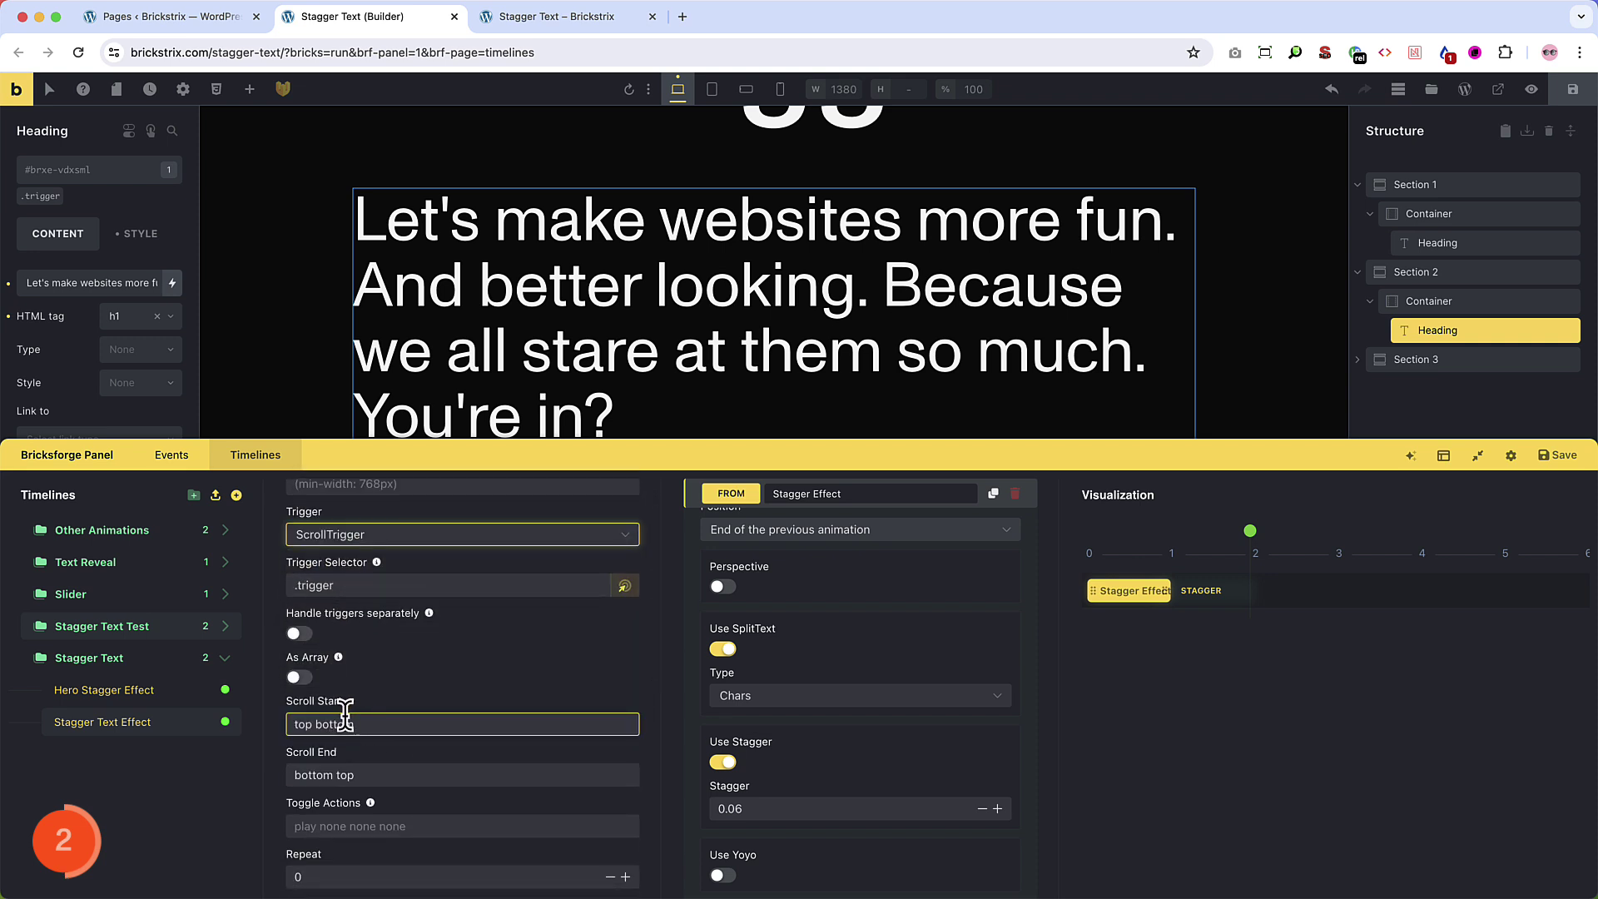
scroll(346, 713, down, 1)
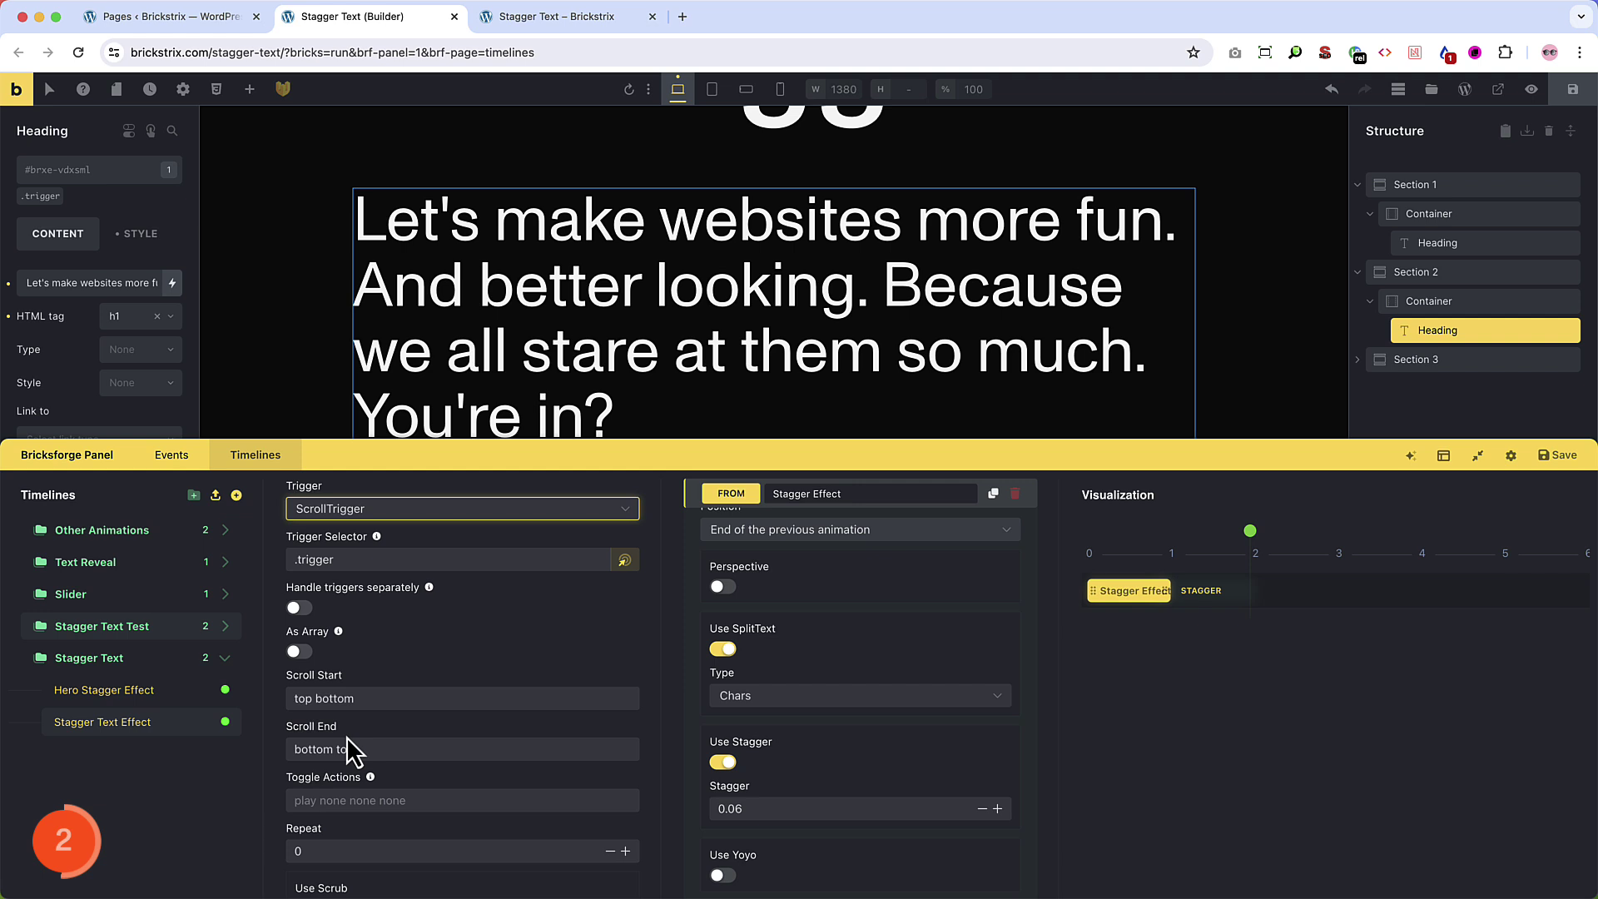
scroll(810, 753, up, 5)
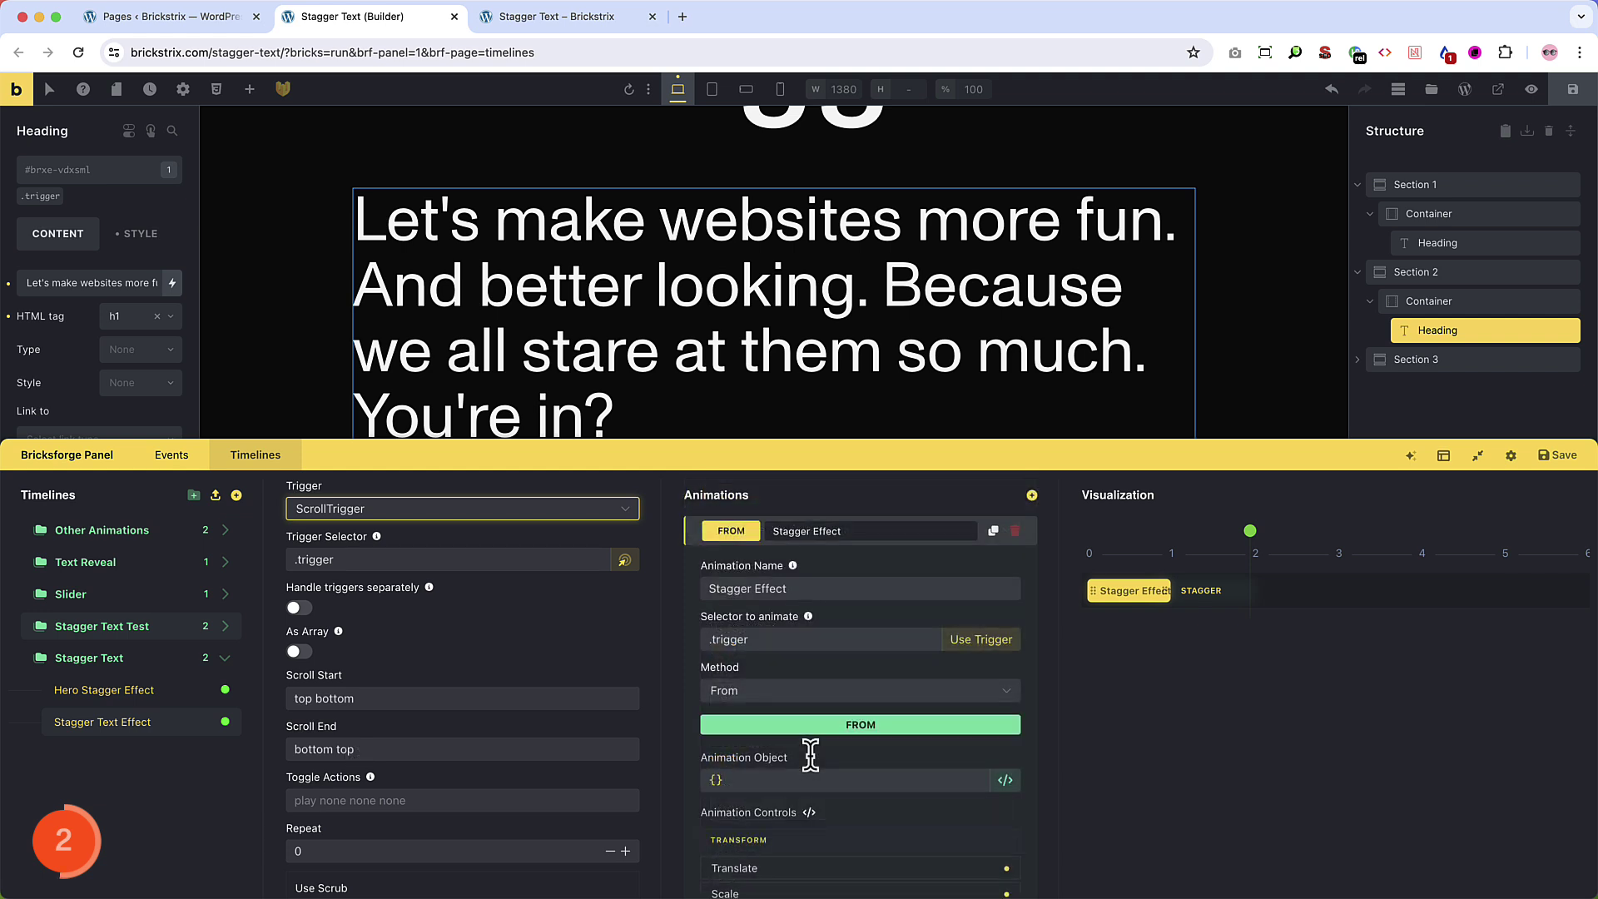
click(433, 556)
Save the timeline, scroll the front-end preview to watch the stagger, then return to the builder
click(1558, 455)
click(1498, 89)
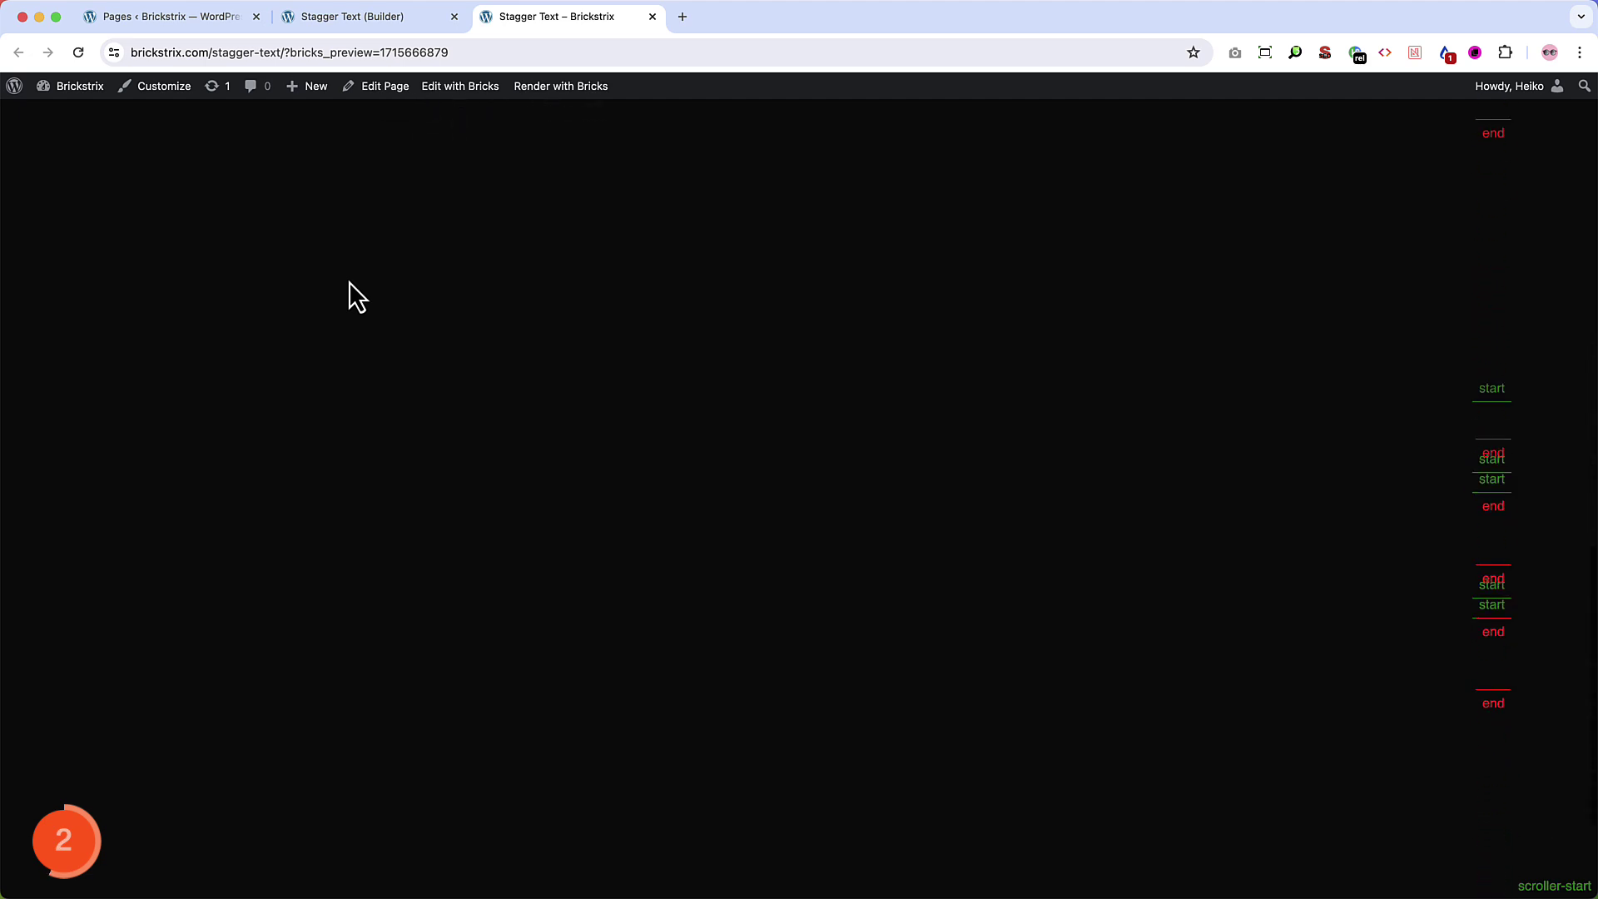
scroll(348, 282, down, 10)
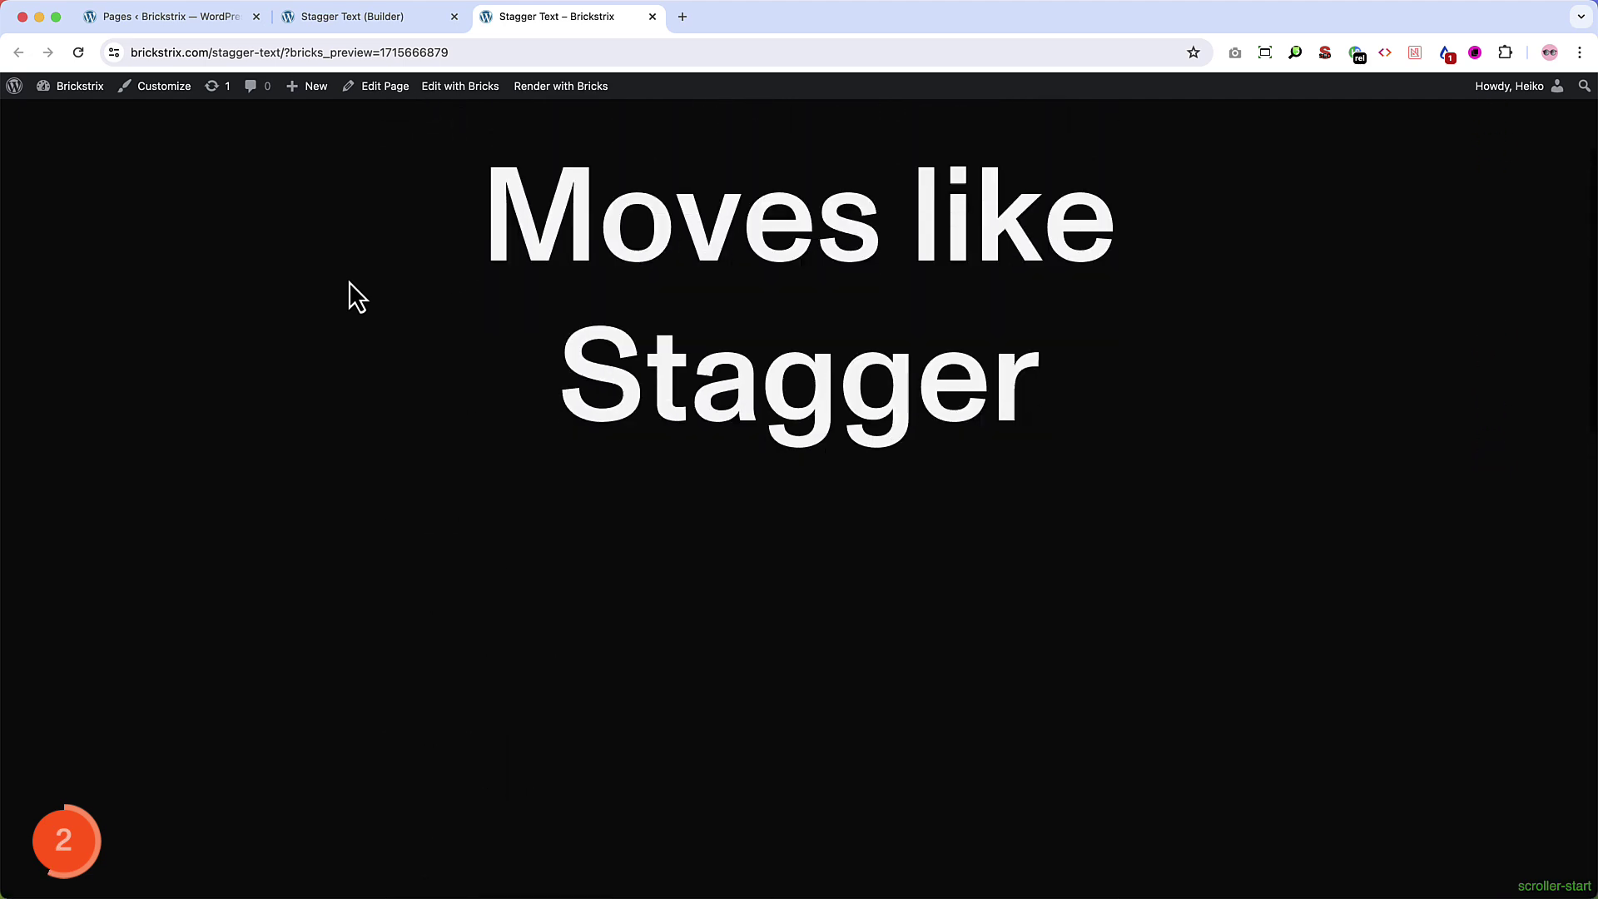
scroll(348, 281, down, 5)
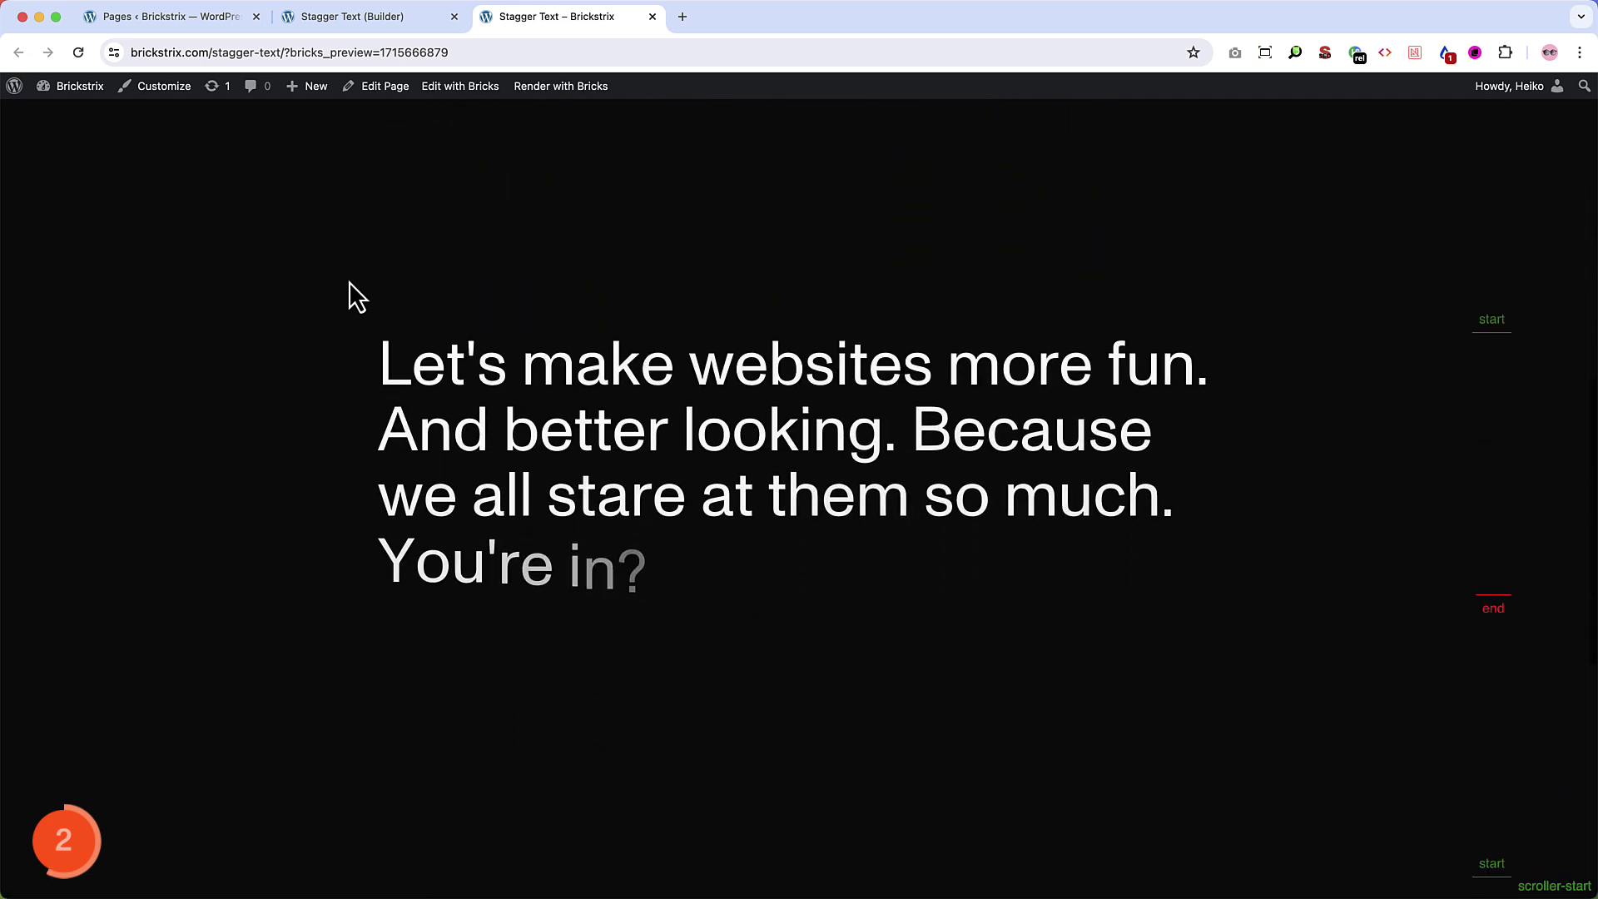
scroll(348, 281, down, 5)
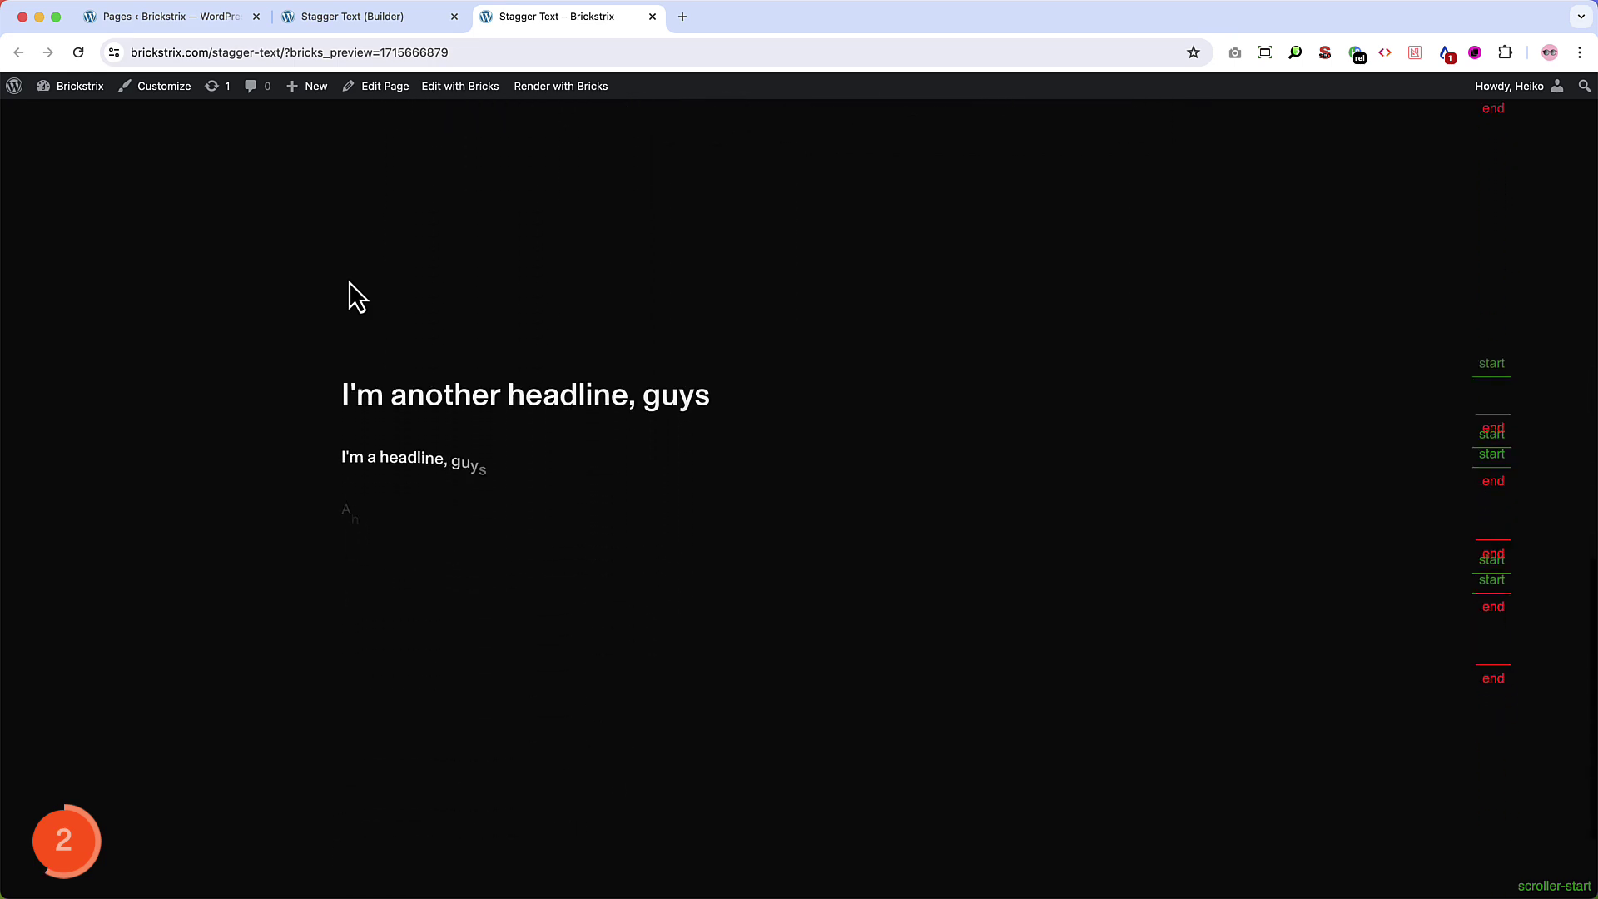
scroll(348, 281, up, 15)
click(406, 18)
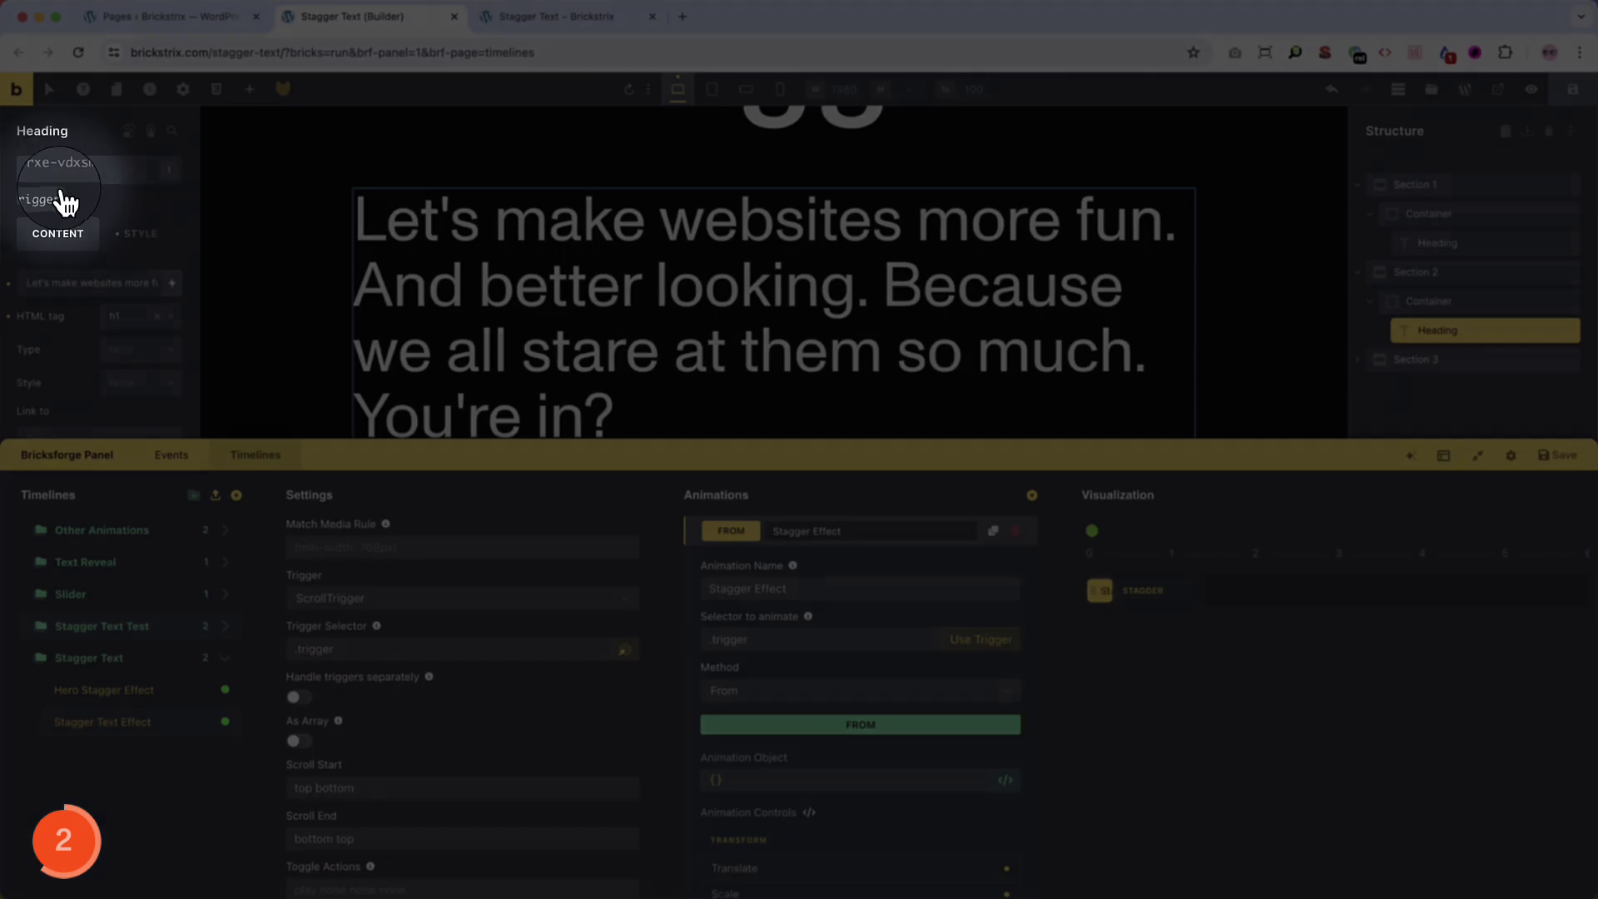
Turn on Handle triggers separately for the Stagger Text Effect timeline
scroll(450, 300, down, 5)
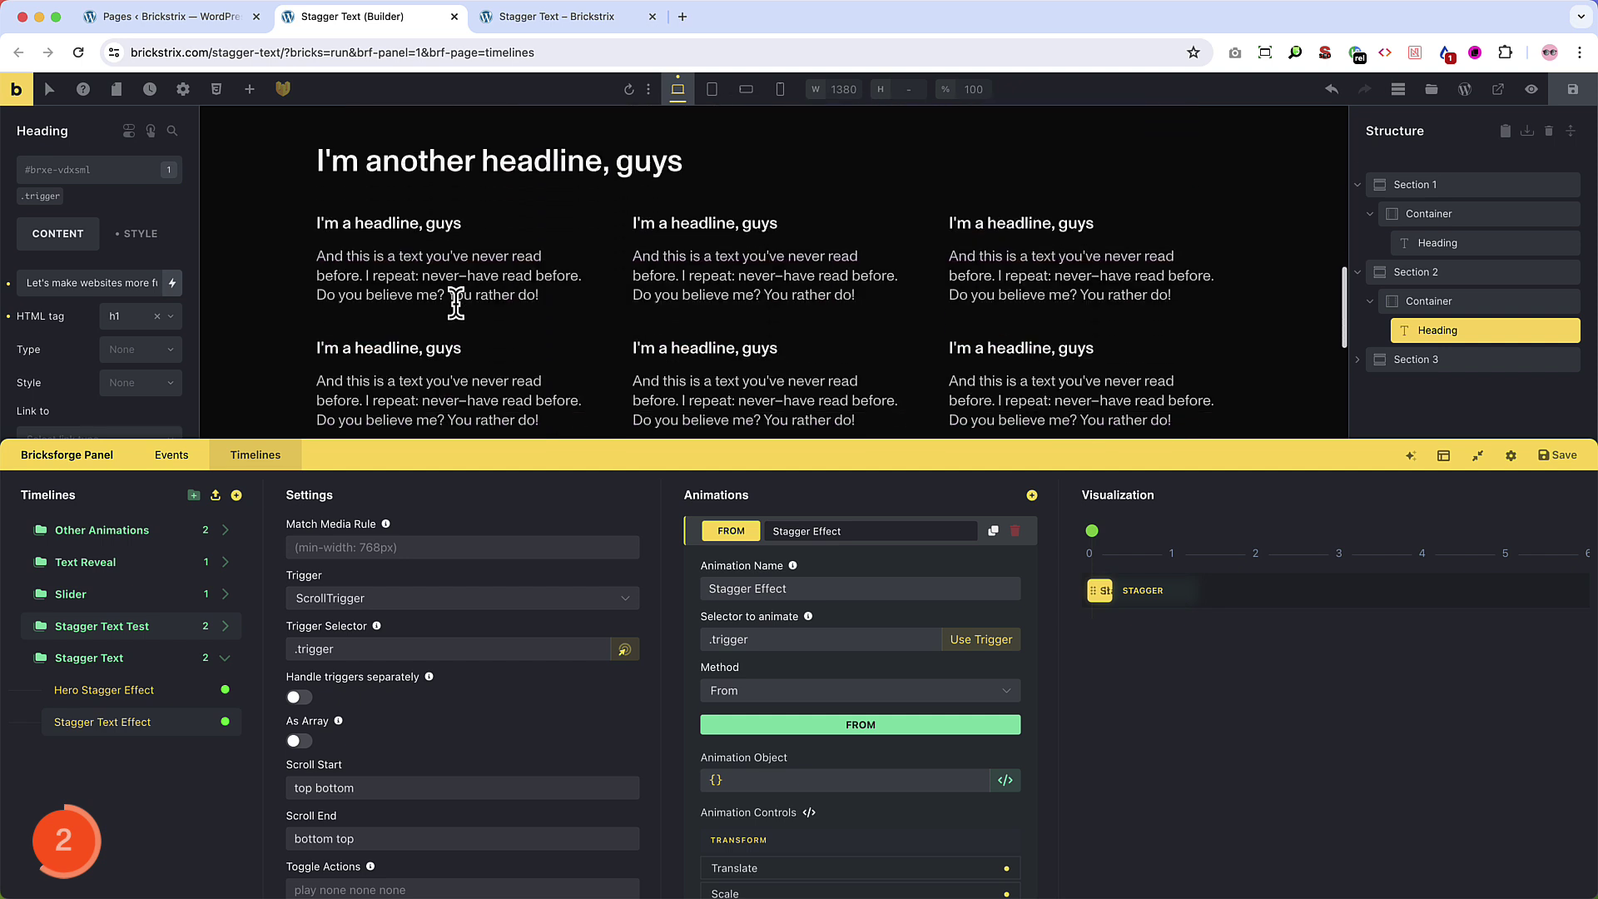
click(299, 698)
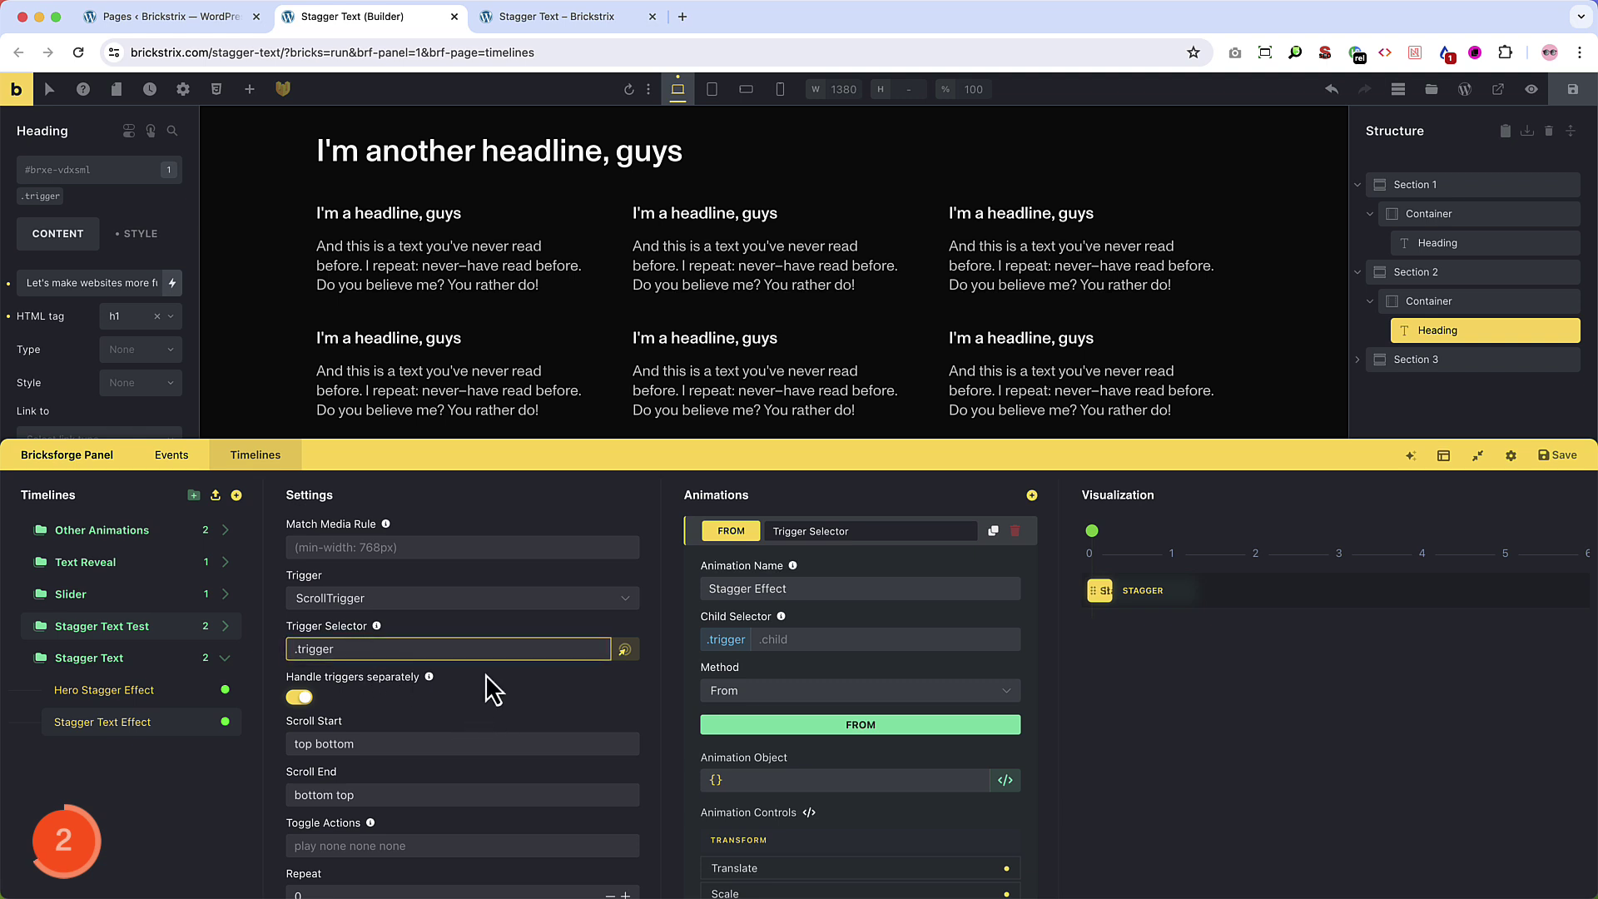
mouse_move(516, 687)
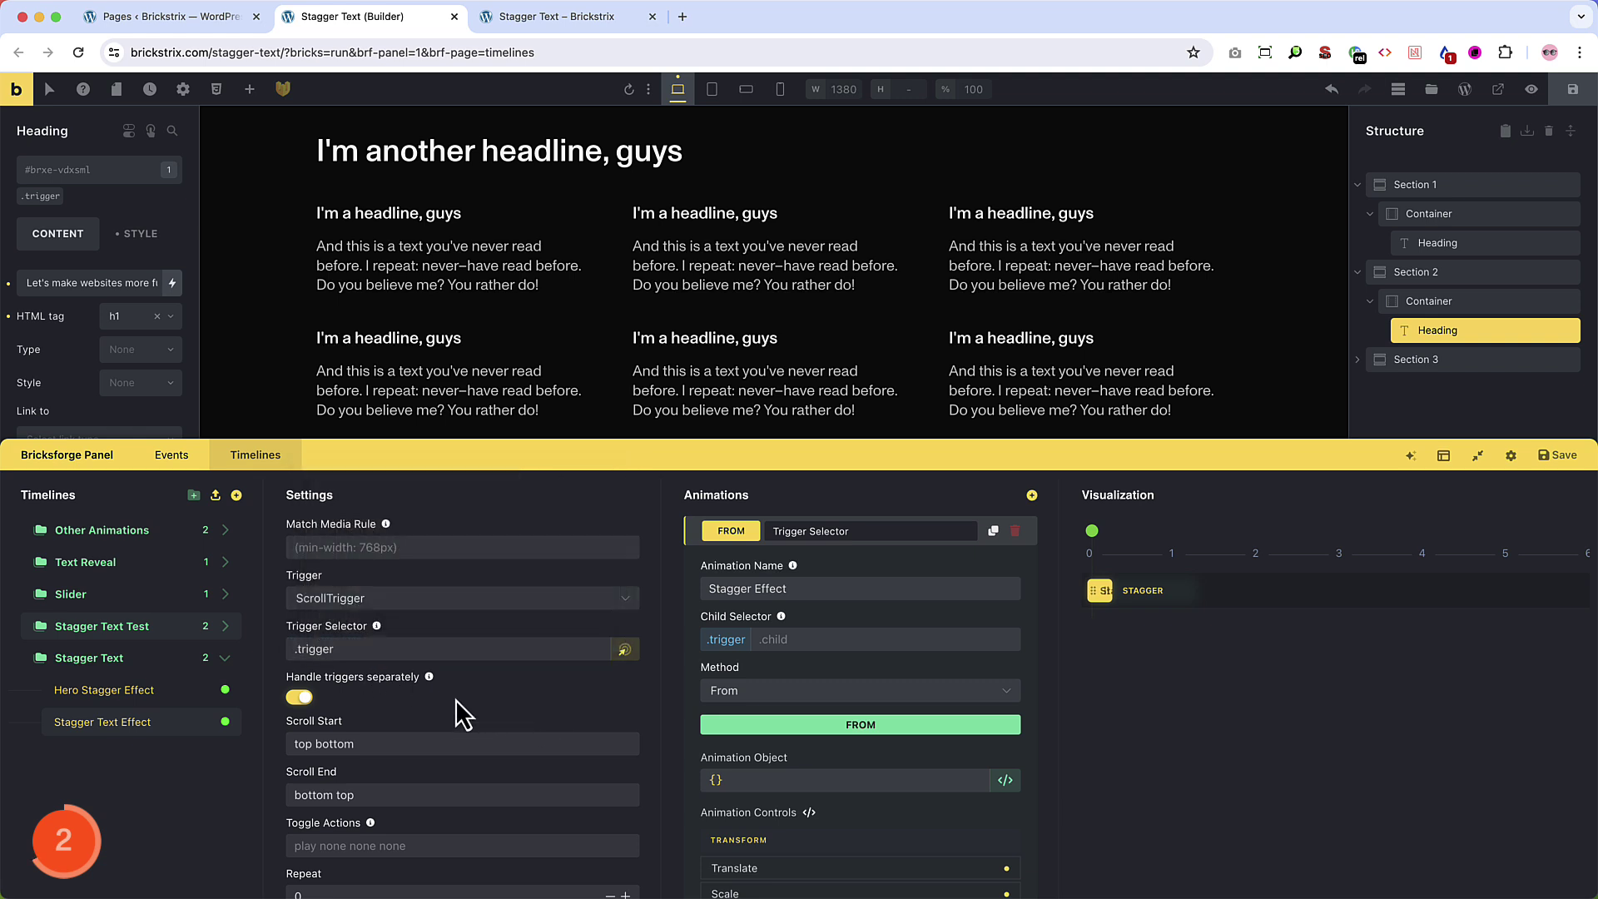
scroll(667, 274, up, 5)
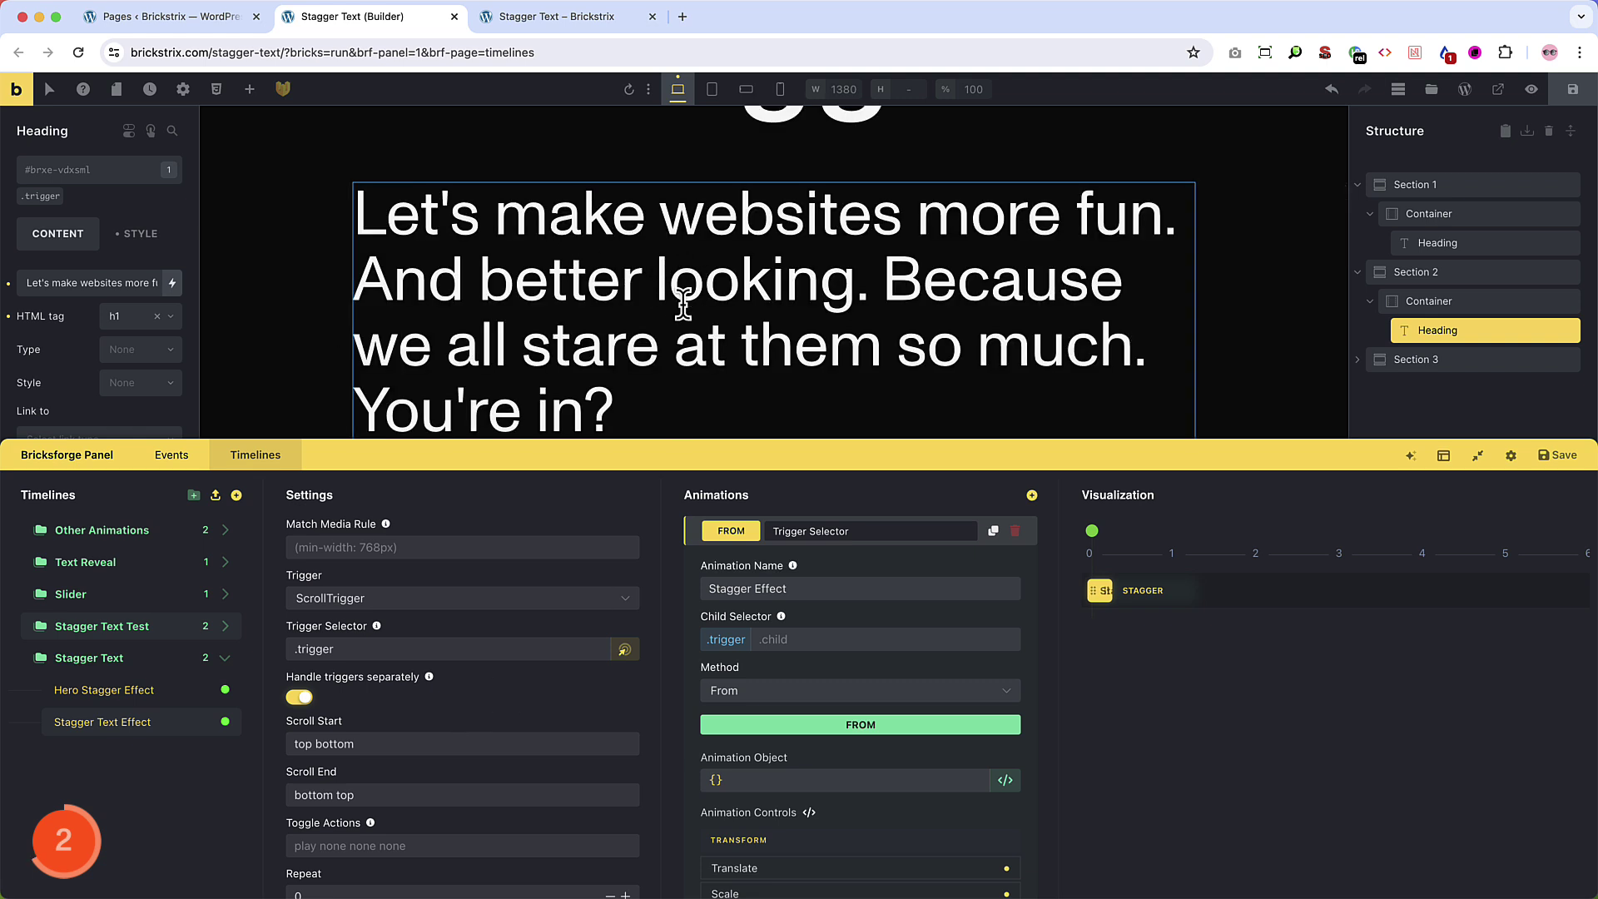
scroll(688, 308, down, 5)
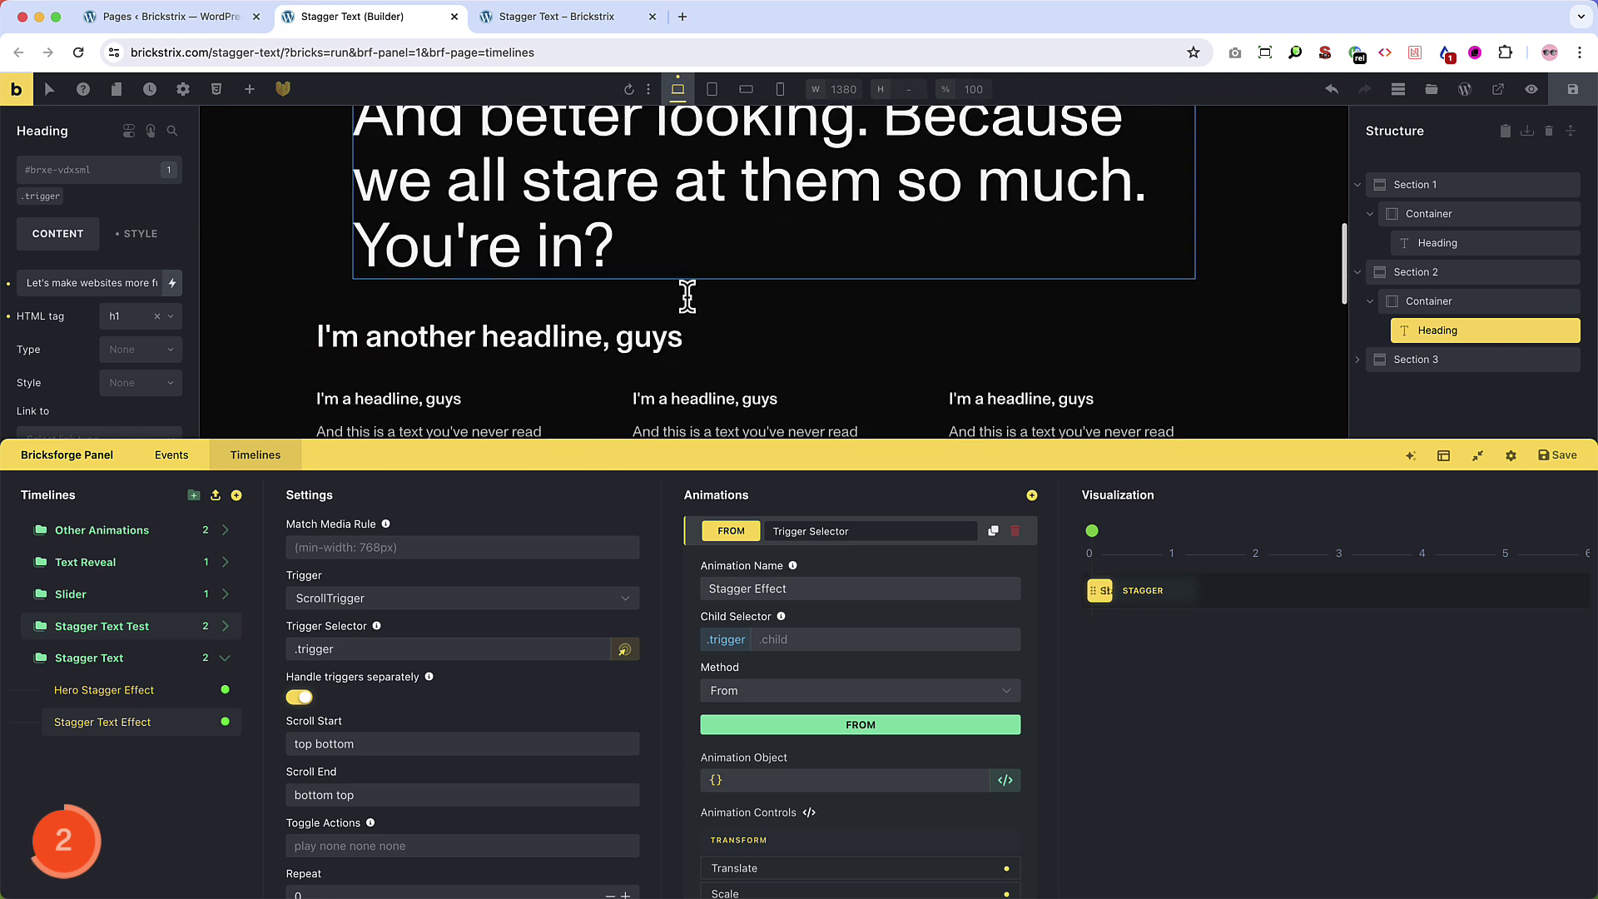
scroll(910, 329, down, 1)
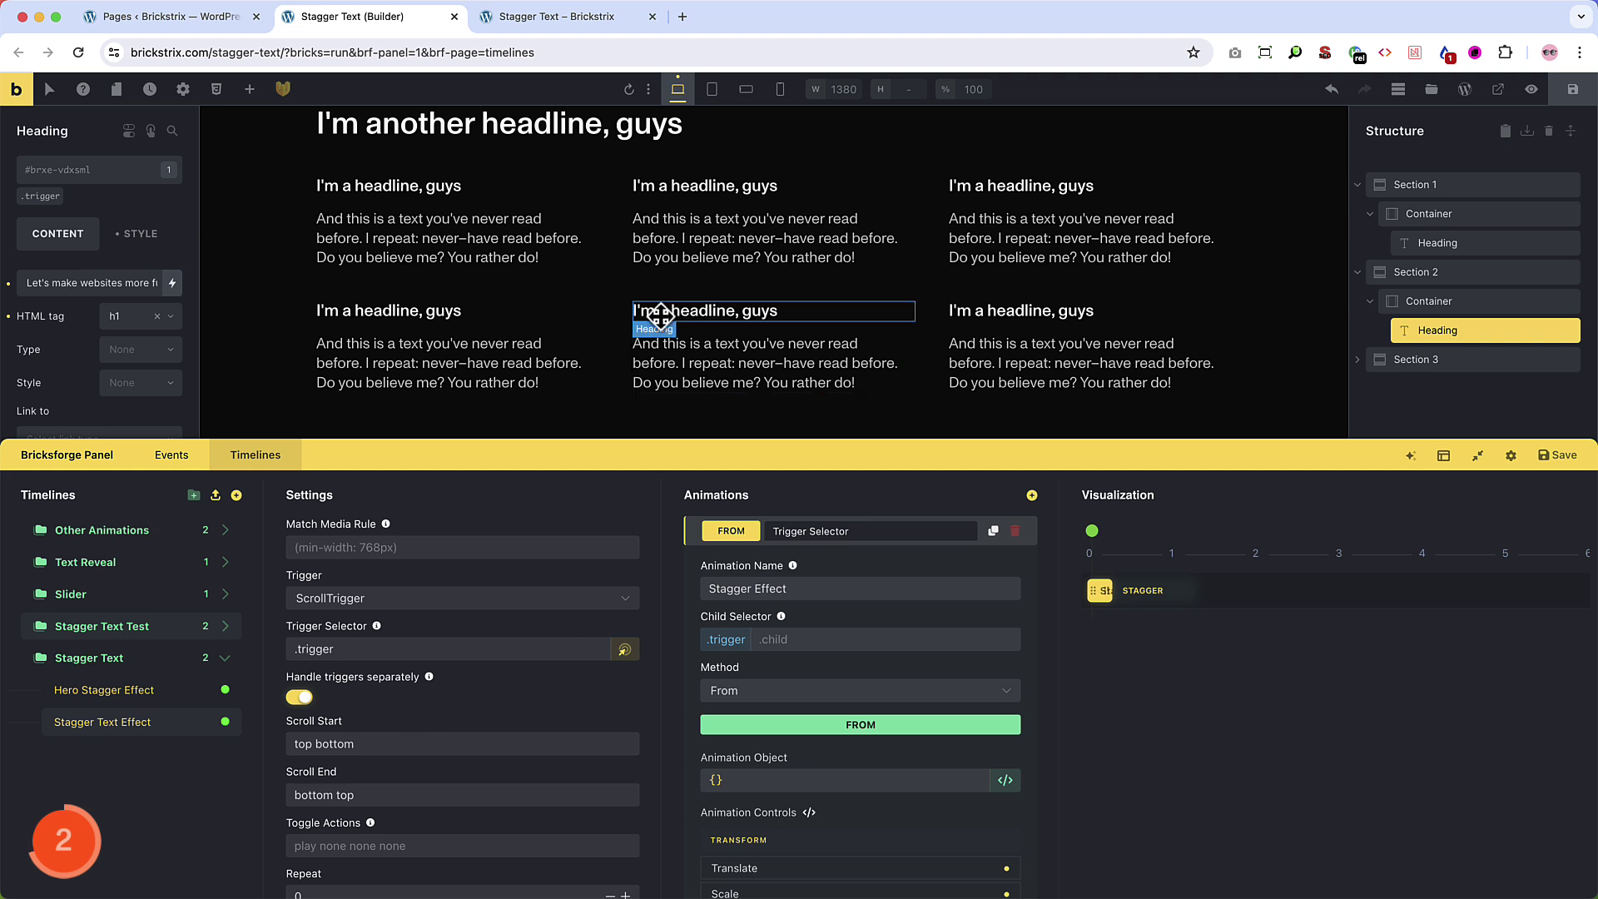
scroll(653, 314, up, 2)
scroll(522, 316, down, 1)
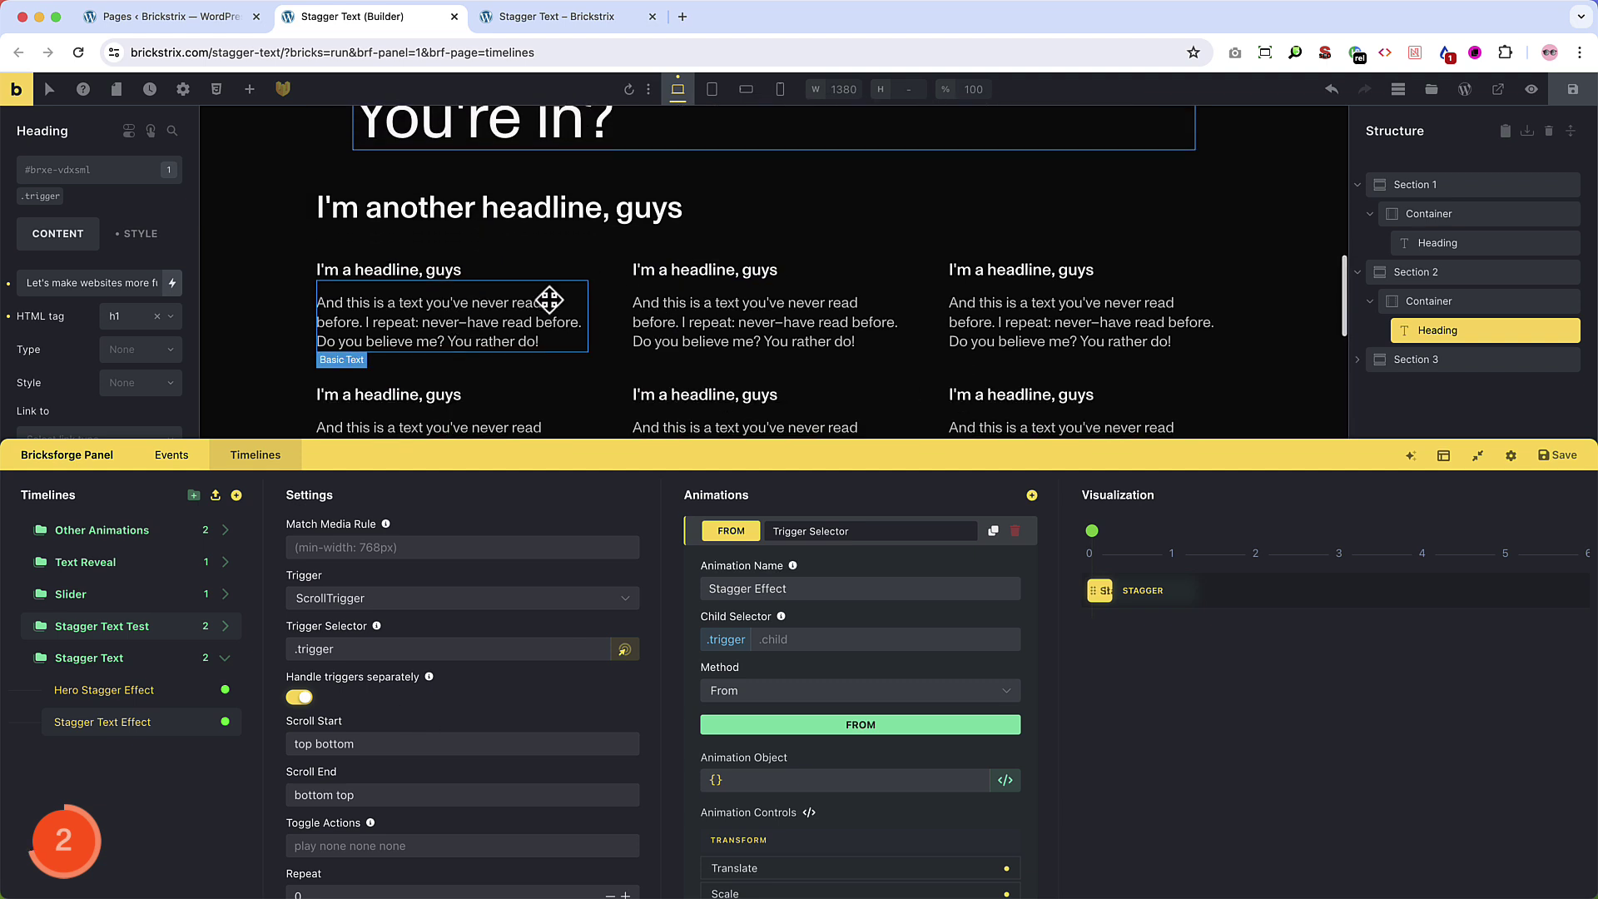
scroll(707, 317, down, 1)
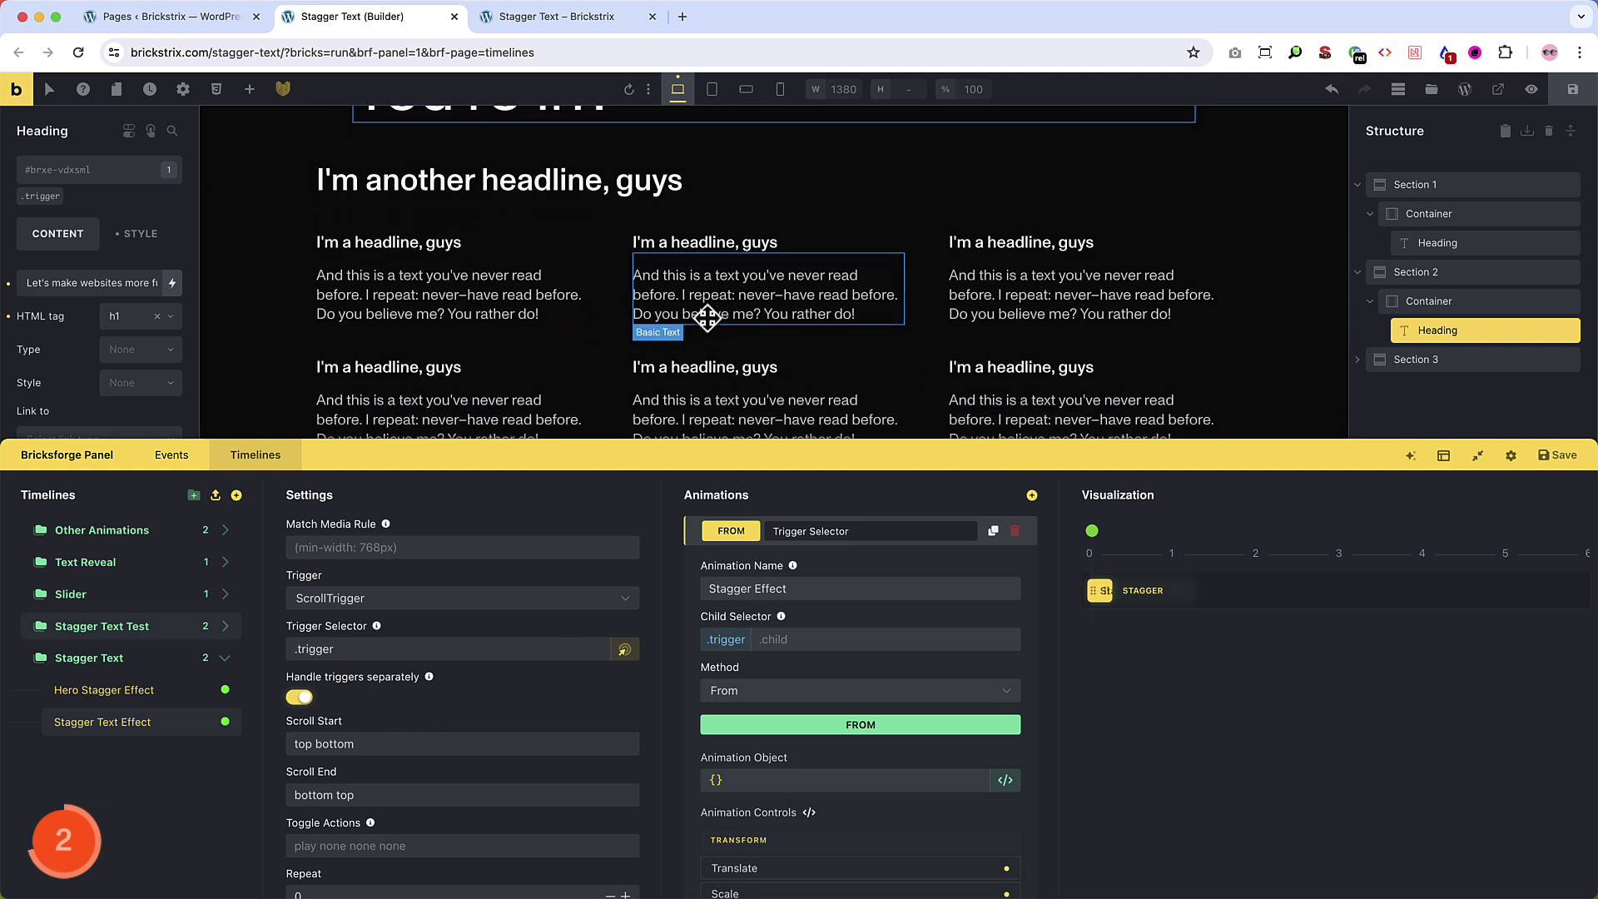
scroll(678, 347, down, 2)
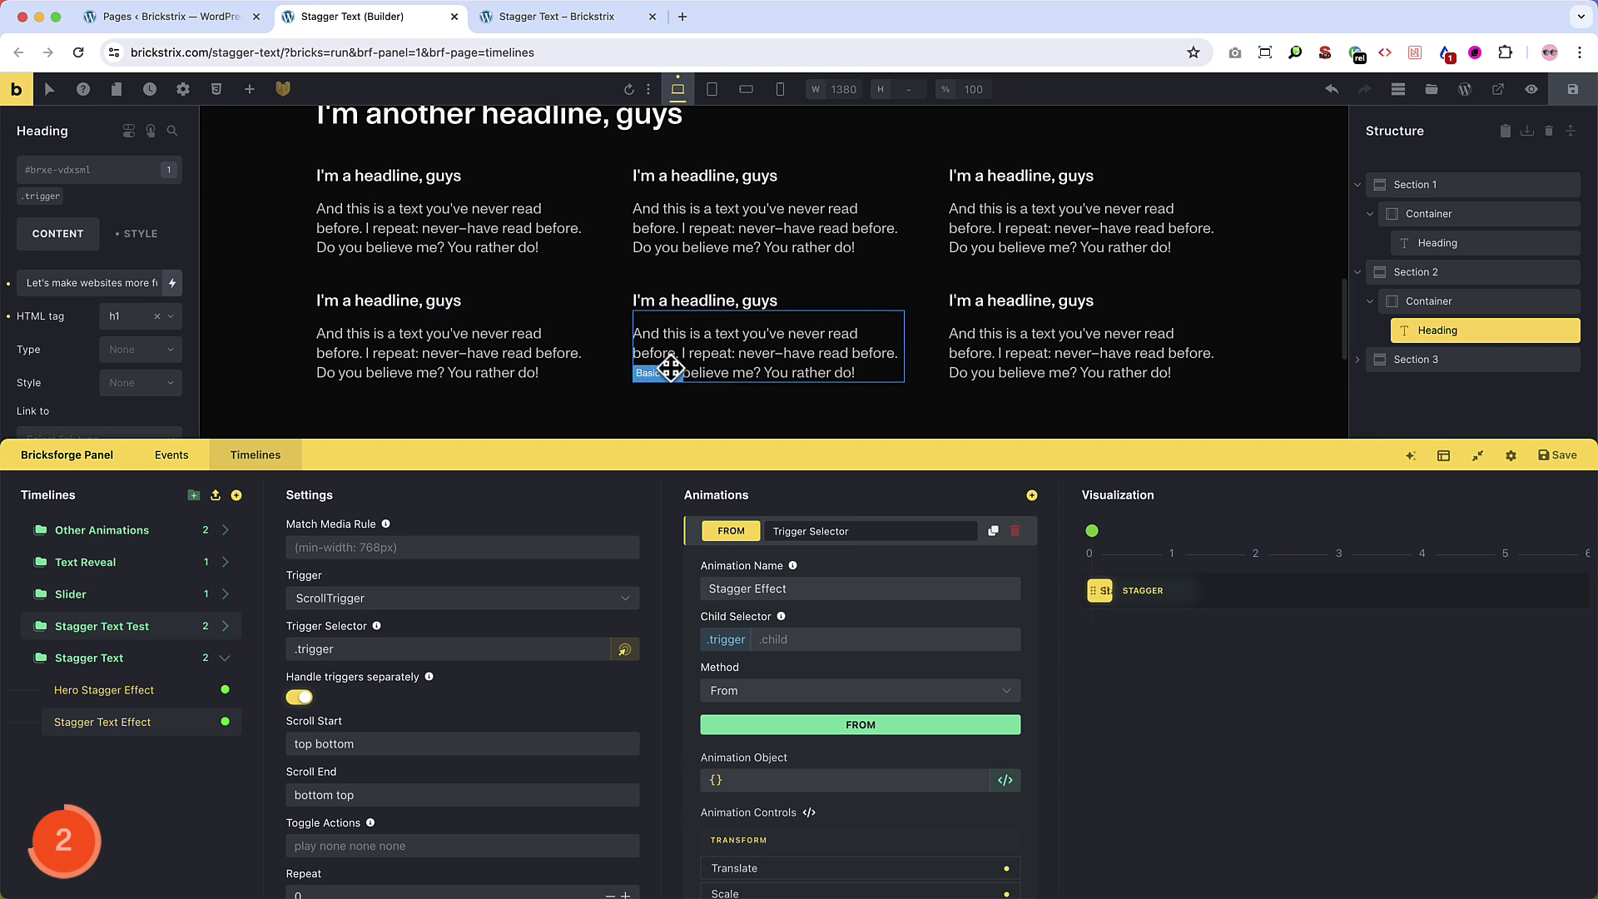
scroll(338, 722, down, 1)
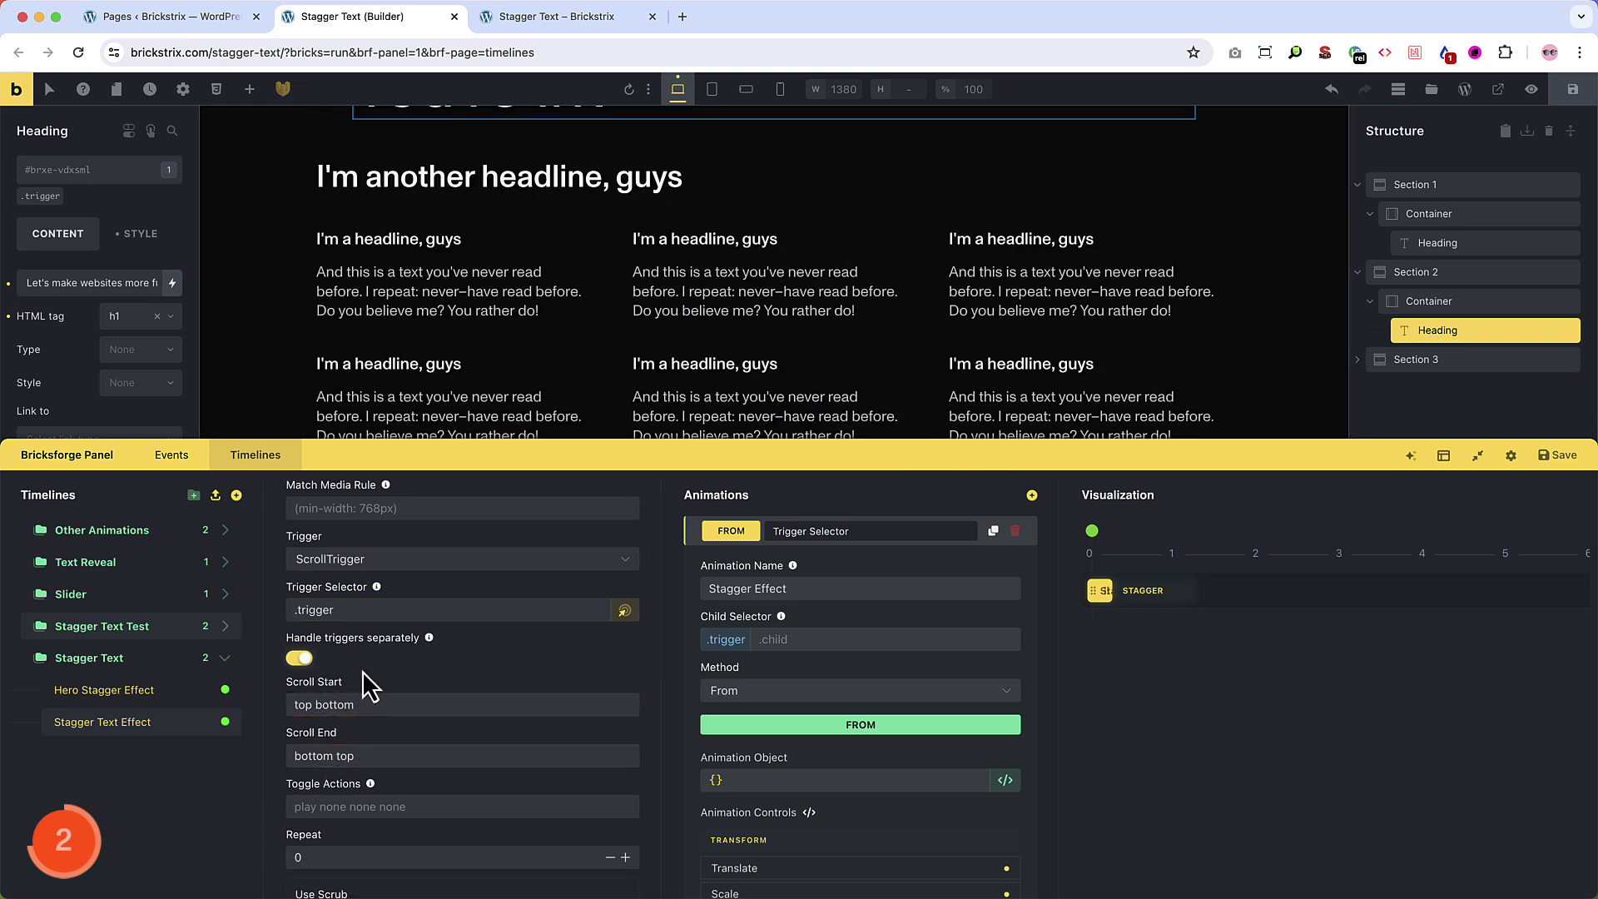
scroll(366, 699, down, 2)
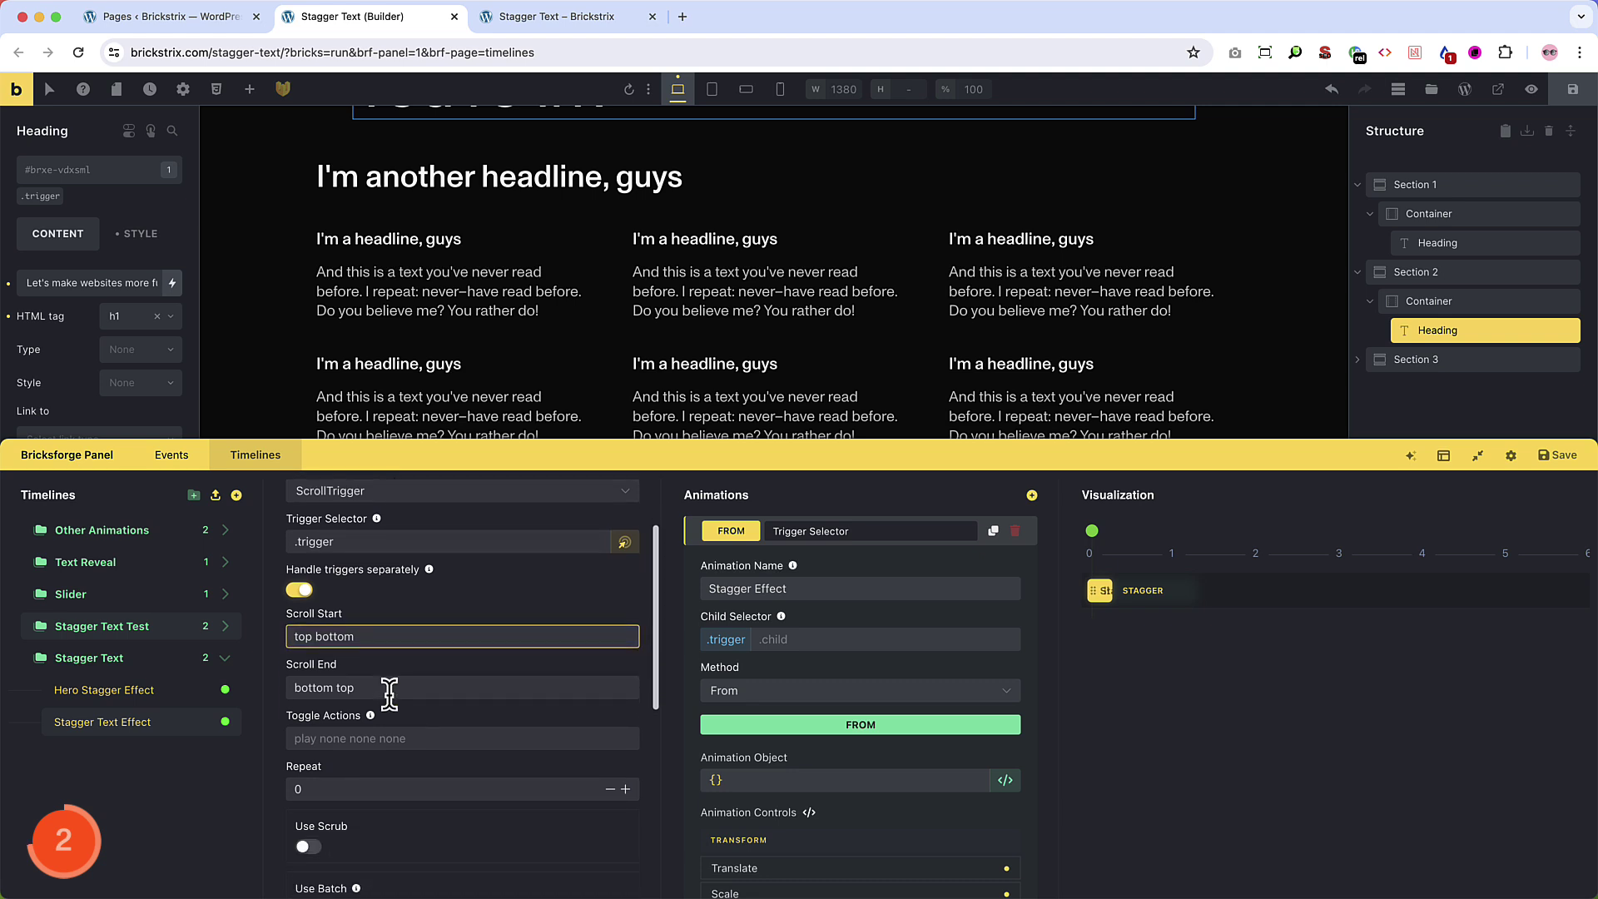
Review Scroll Start 'top bottom' and Scroll End 'bottom top', then save the timeline
click(304, 636)
double_click(345, 636)
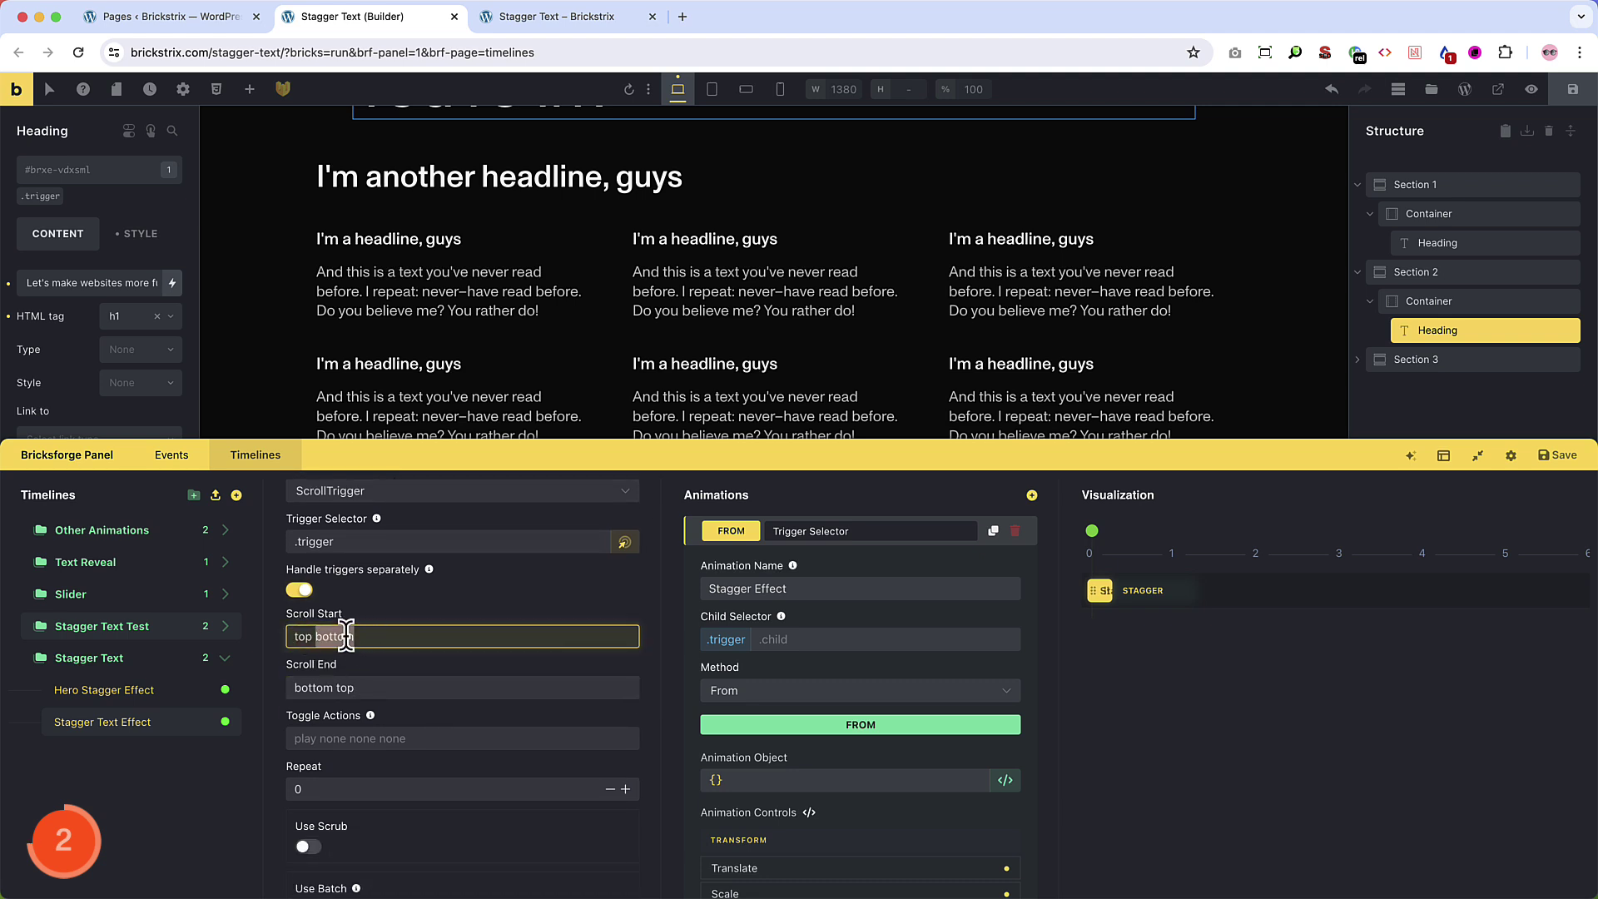
click(313, 684)
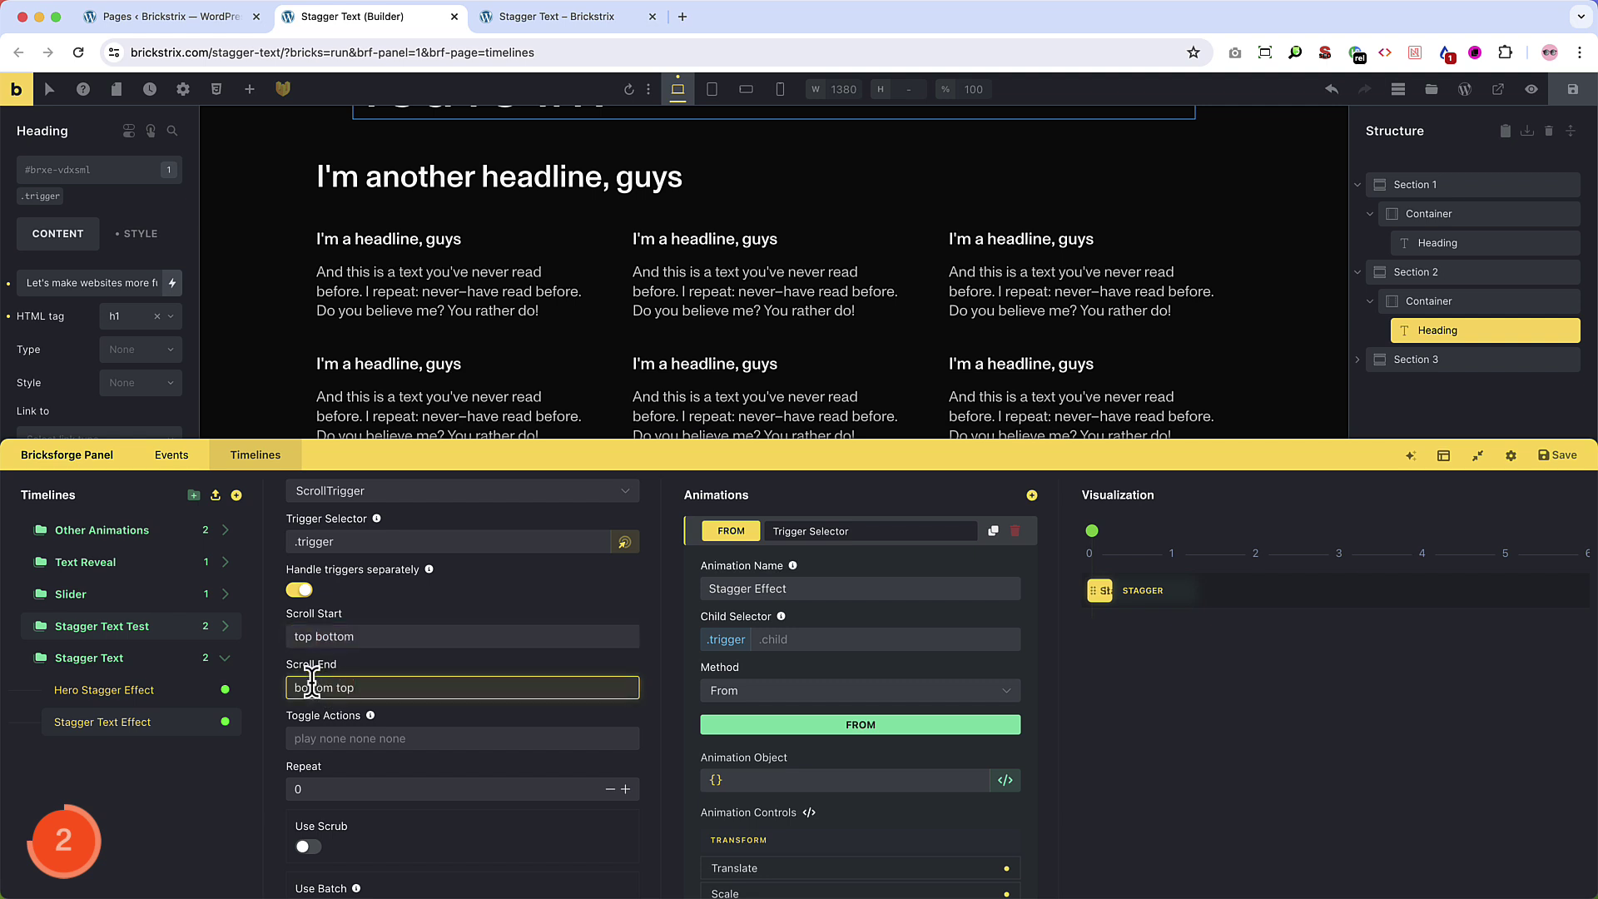
double_click(345, 686)
click(1557, 454)
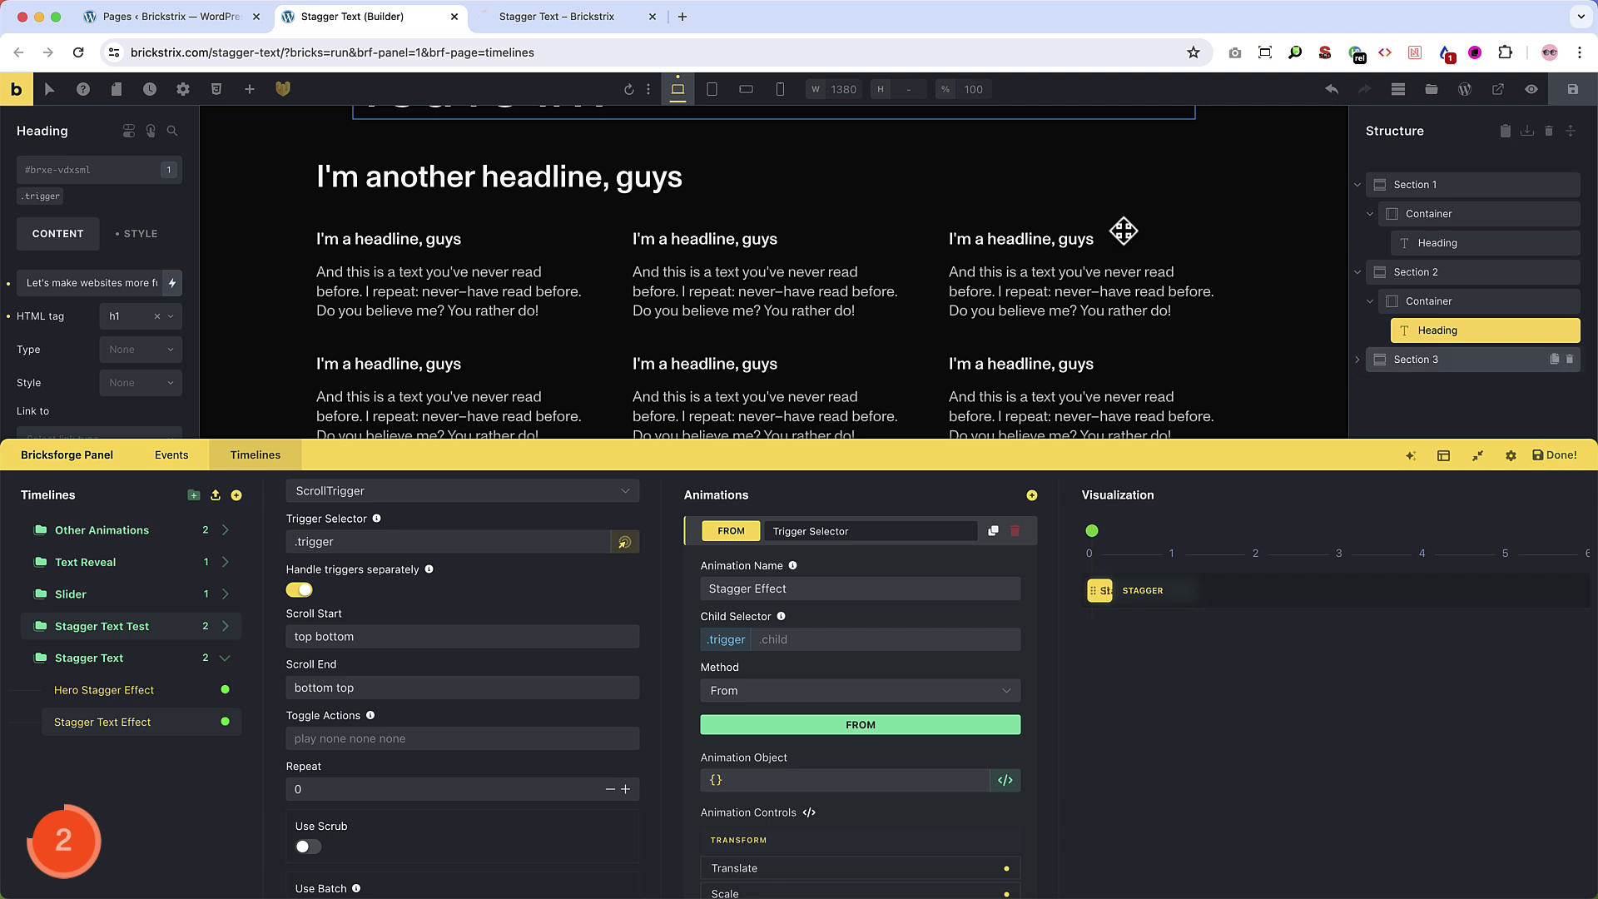
click(633, 16)
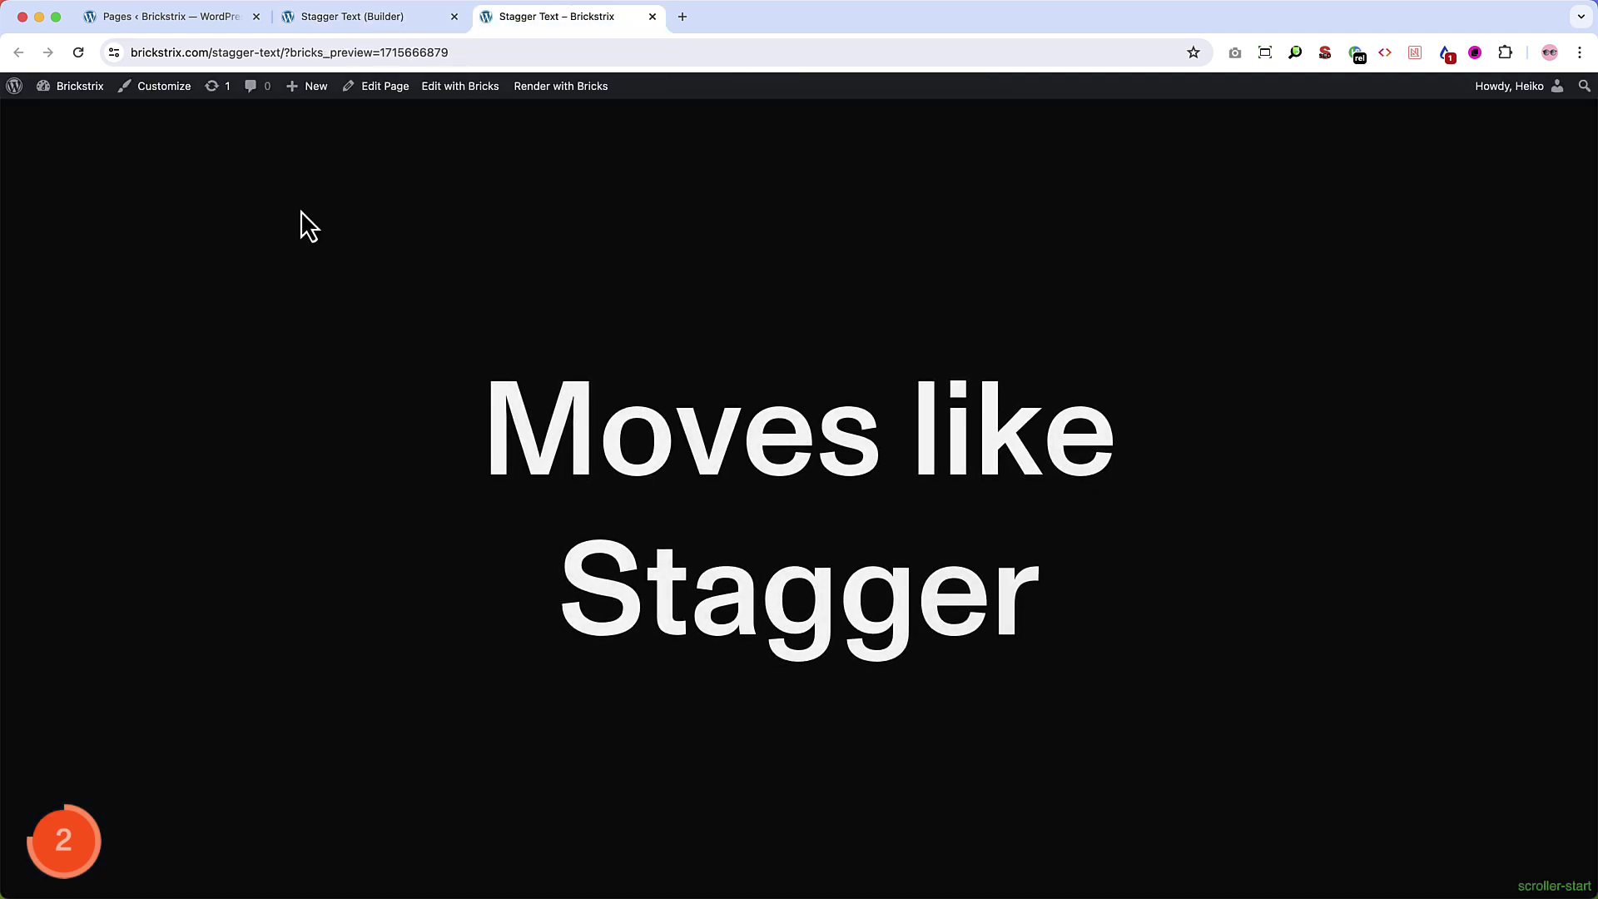
scroll(302, 211, down, 10)
scroll(301, 211, down, 3)
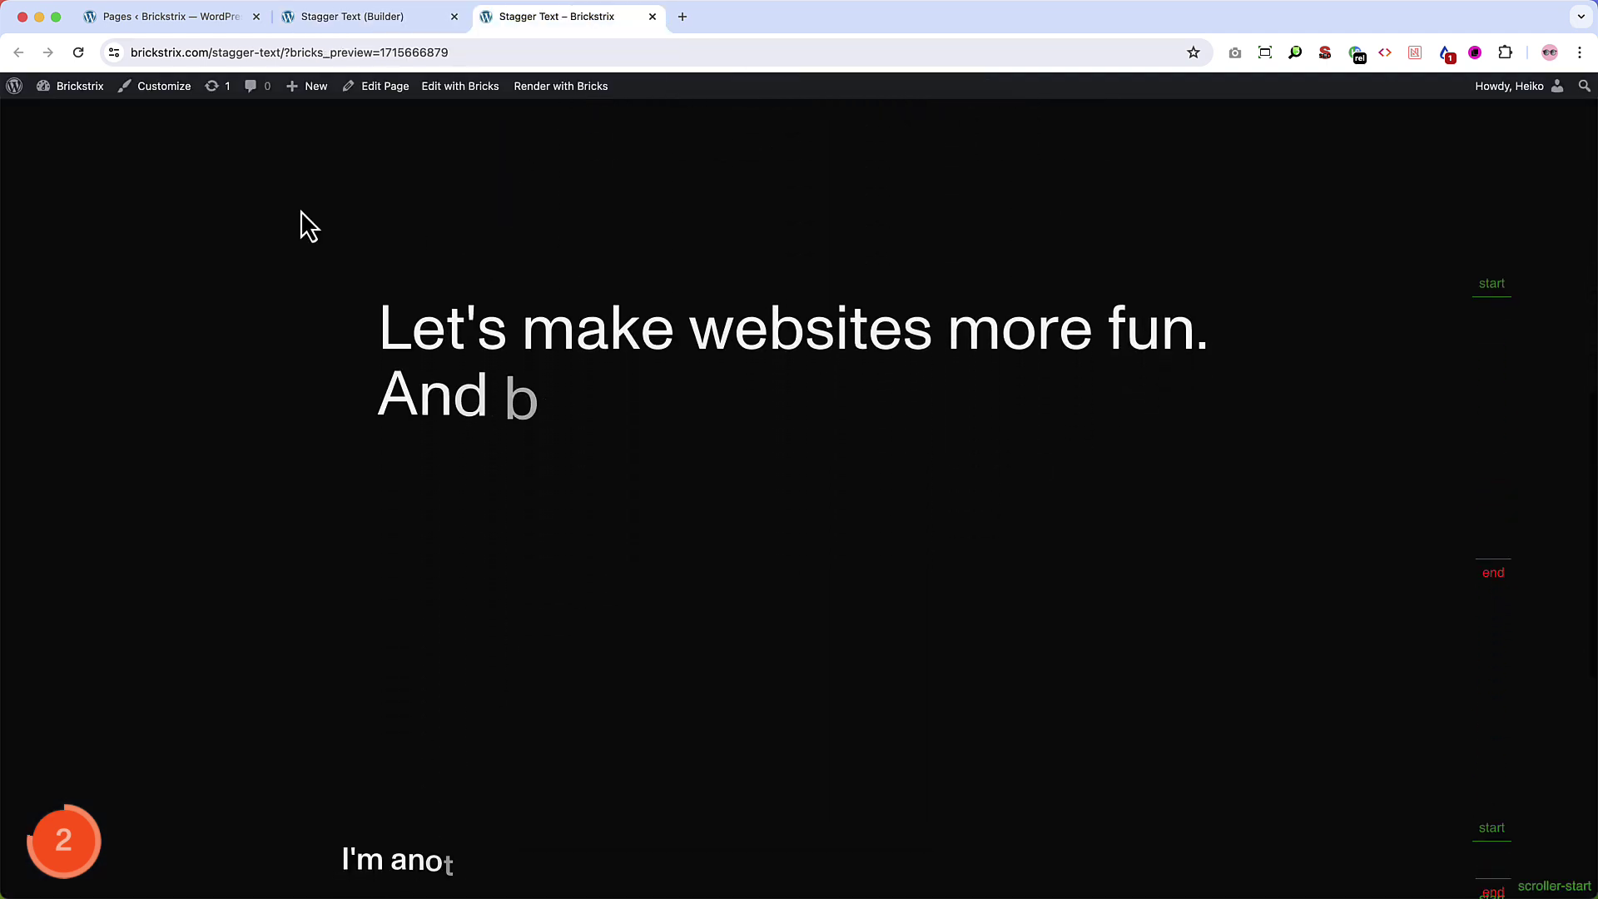
scroll(301, 211, down, 3)
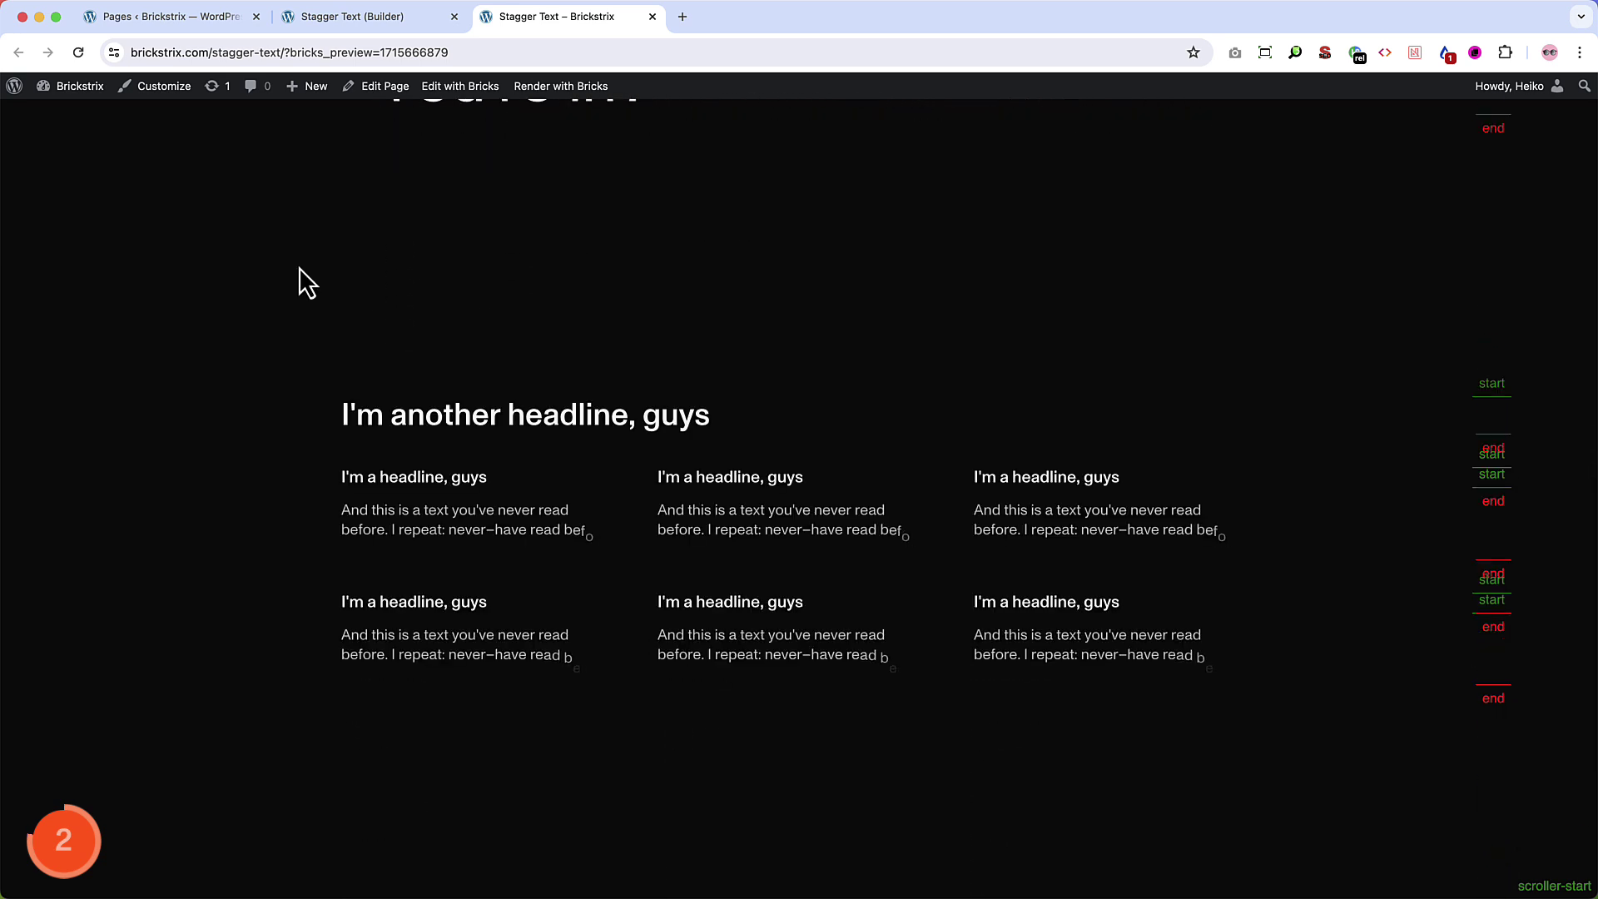
scroll(299, 269, up, 4)
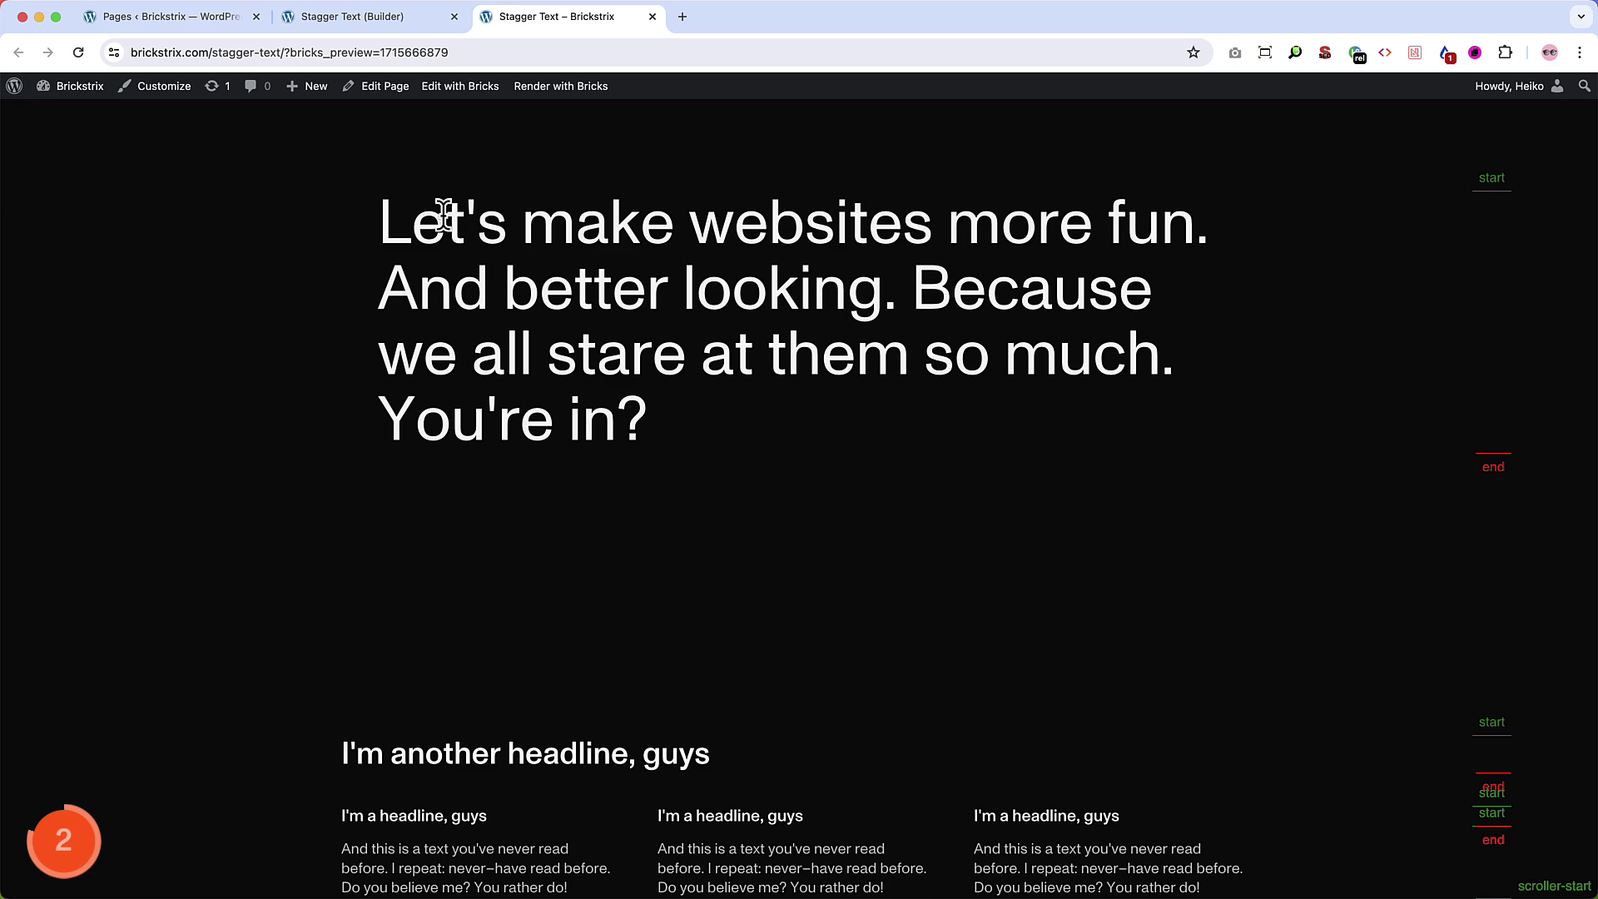
Change the FROM animation's SplitText Type from Chars to Lines, save, and go to the preview
click(388, 25)
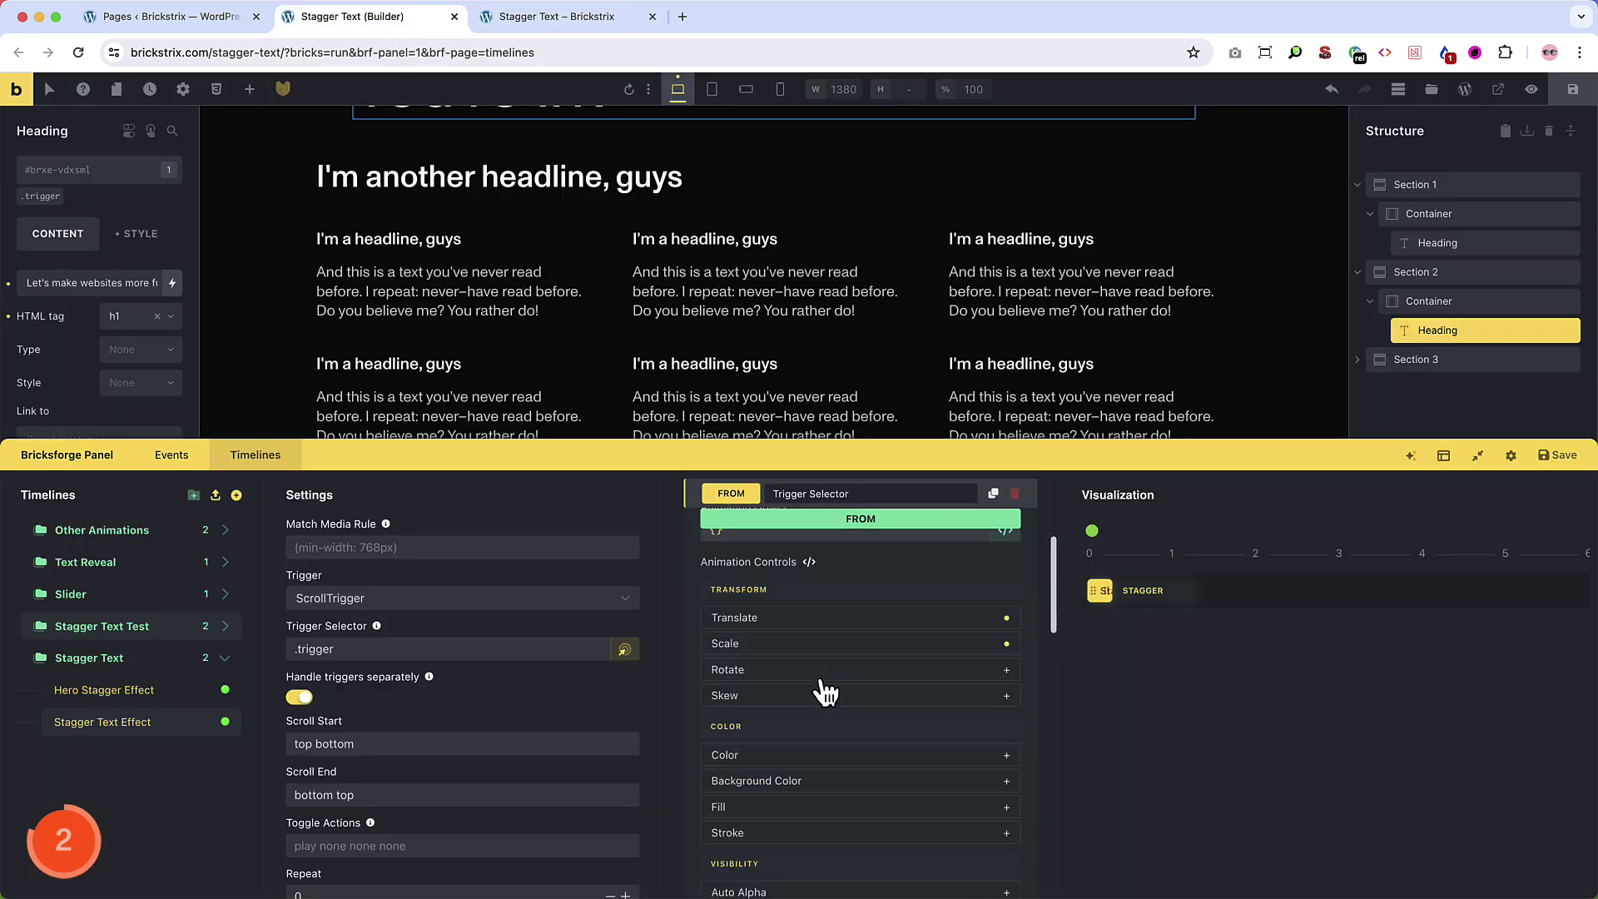
scroll(826, 692, down, 15)
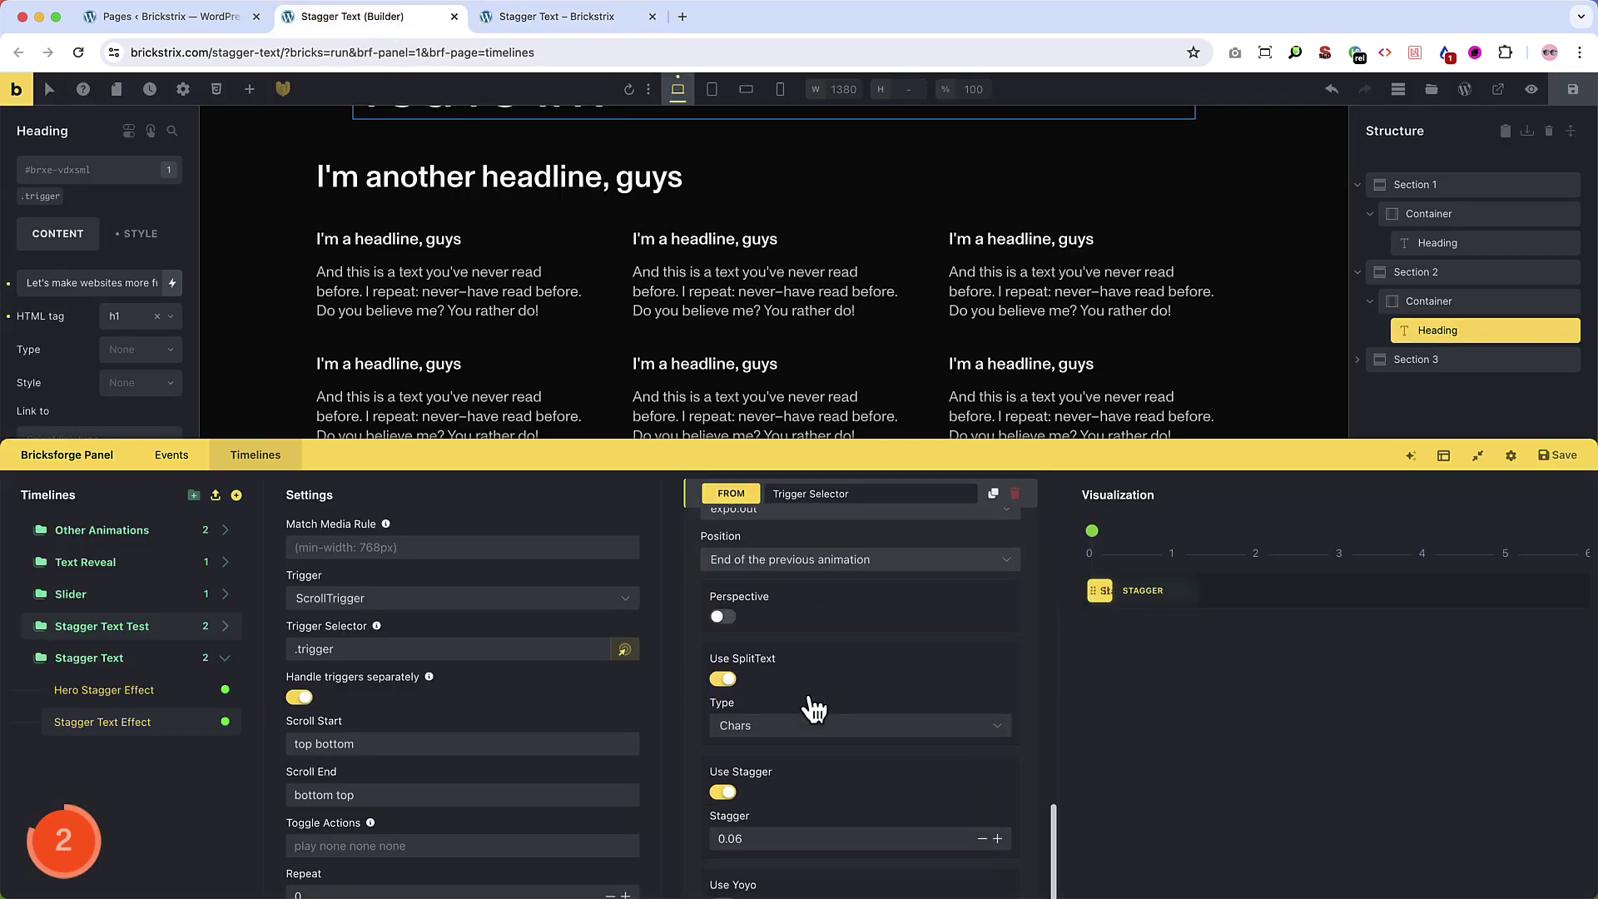
scroll(814, 709, down, 1)
click(774, 636)
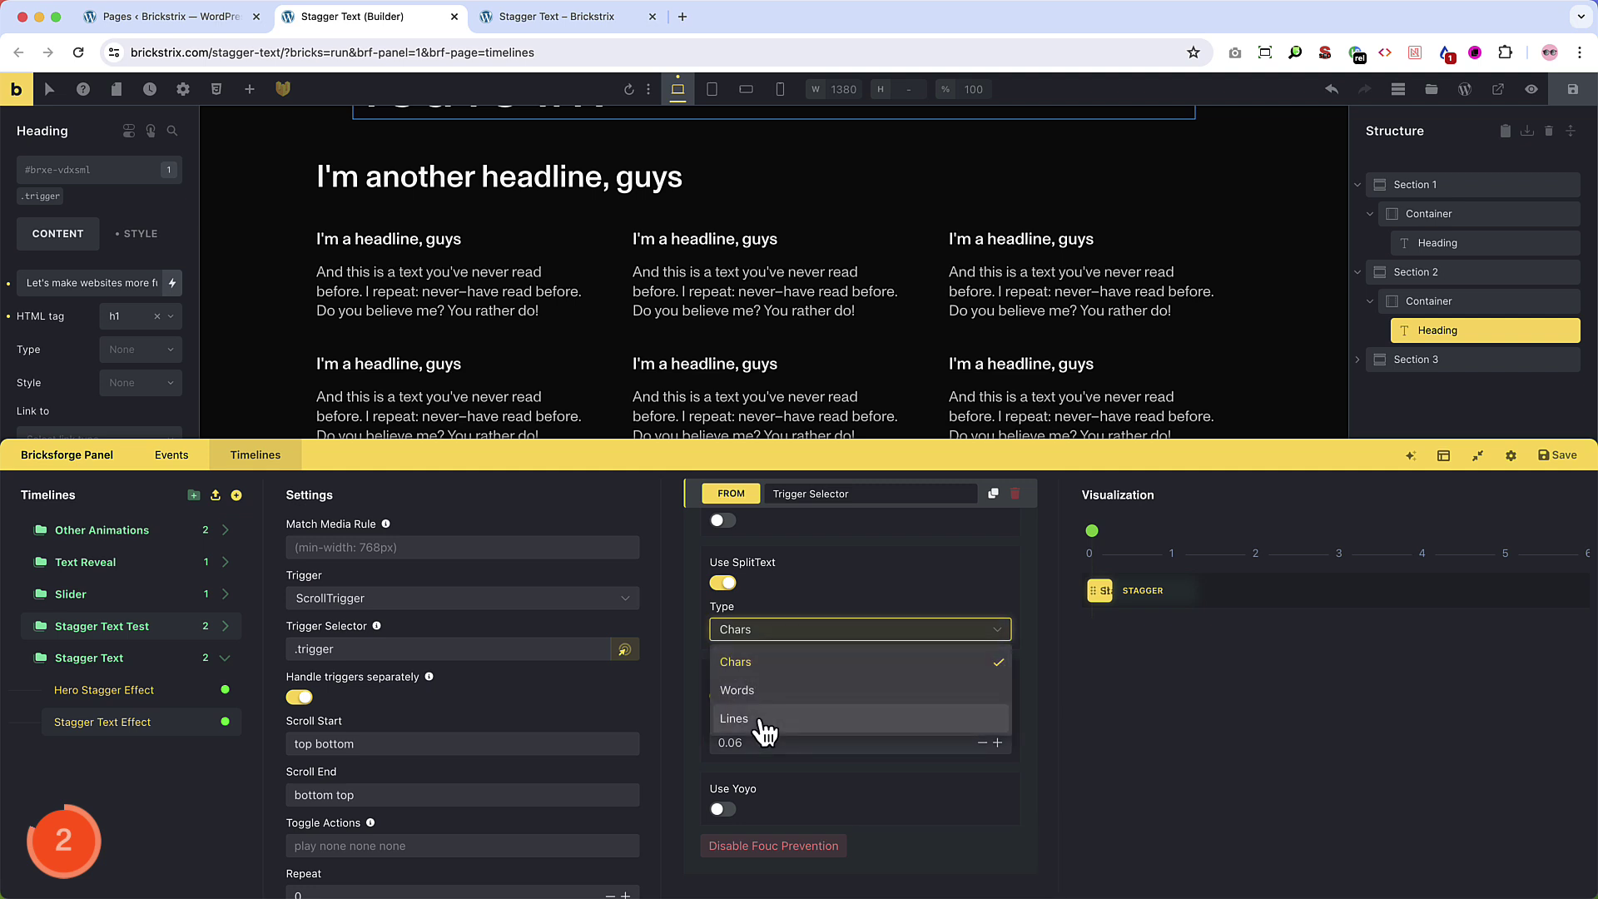
click(763, 720)
click(1564, 456)
click(587, 18)
Reload the preview and scroll down to the card grid to check the line stagger
scroll(263, 368, down, 10)
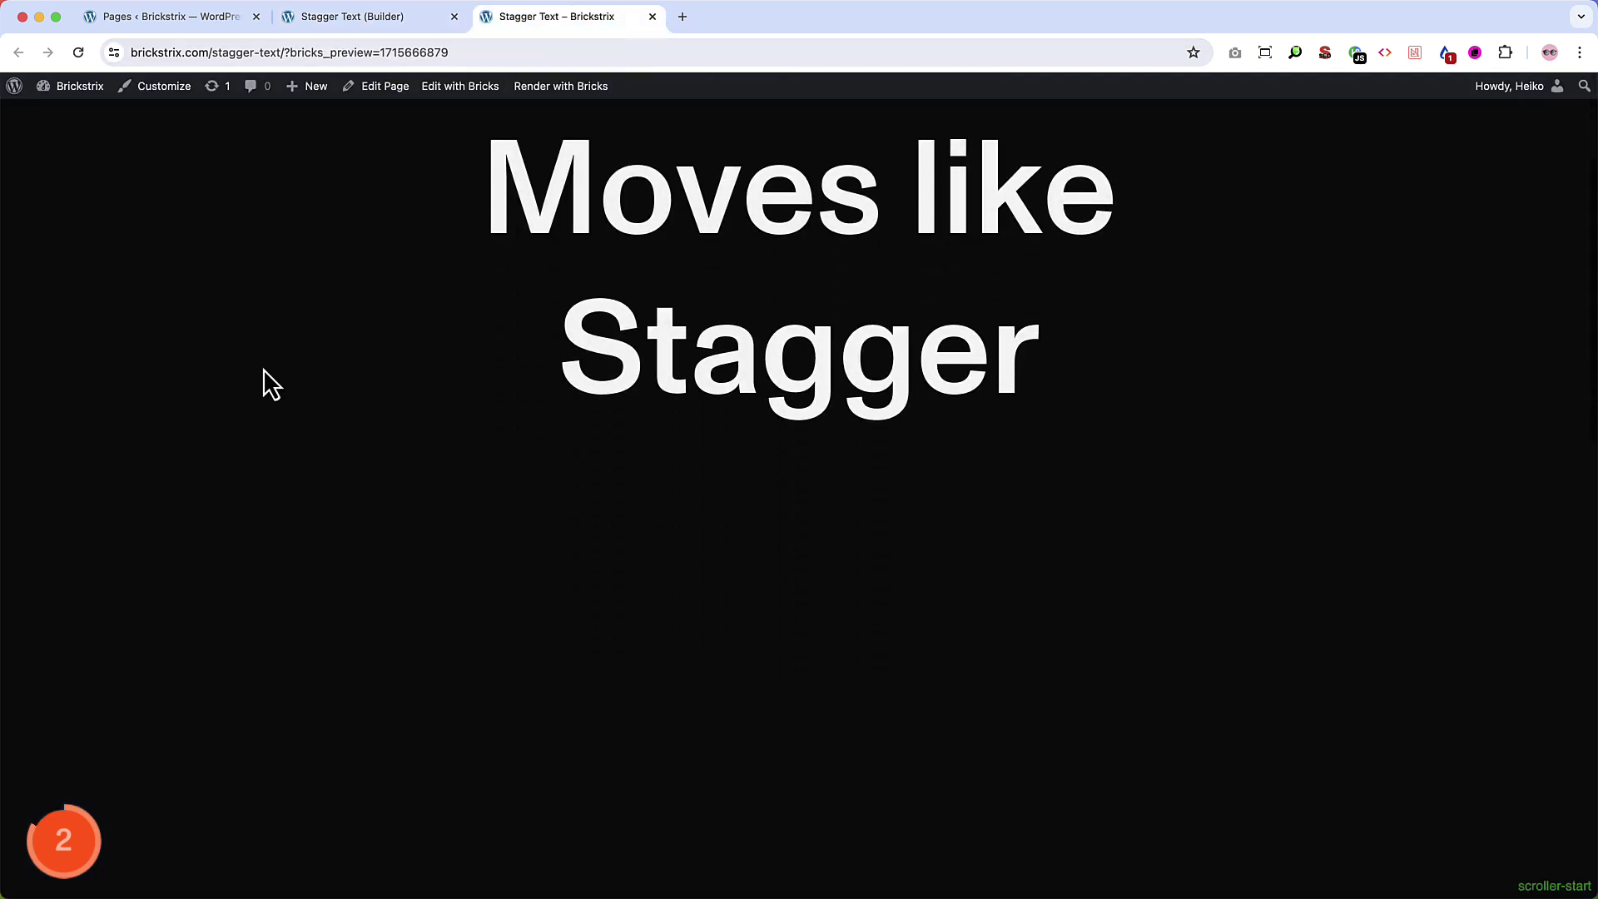
key(super+r)
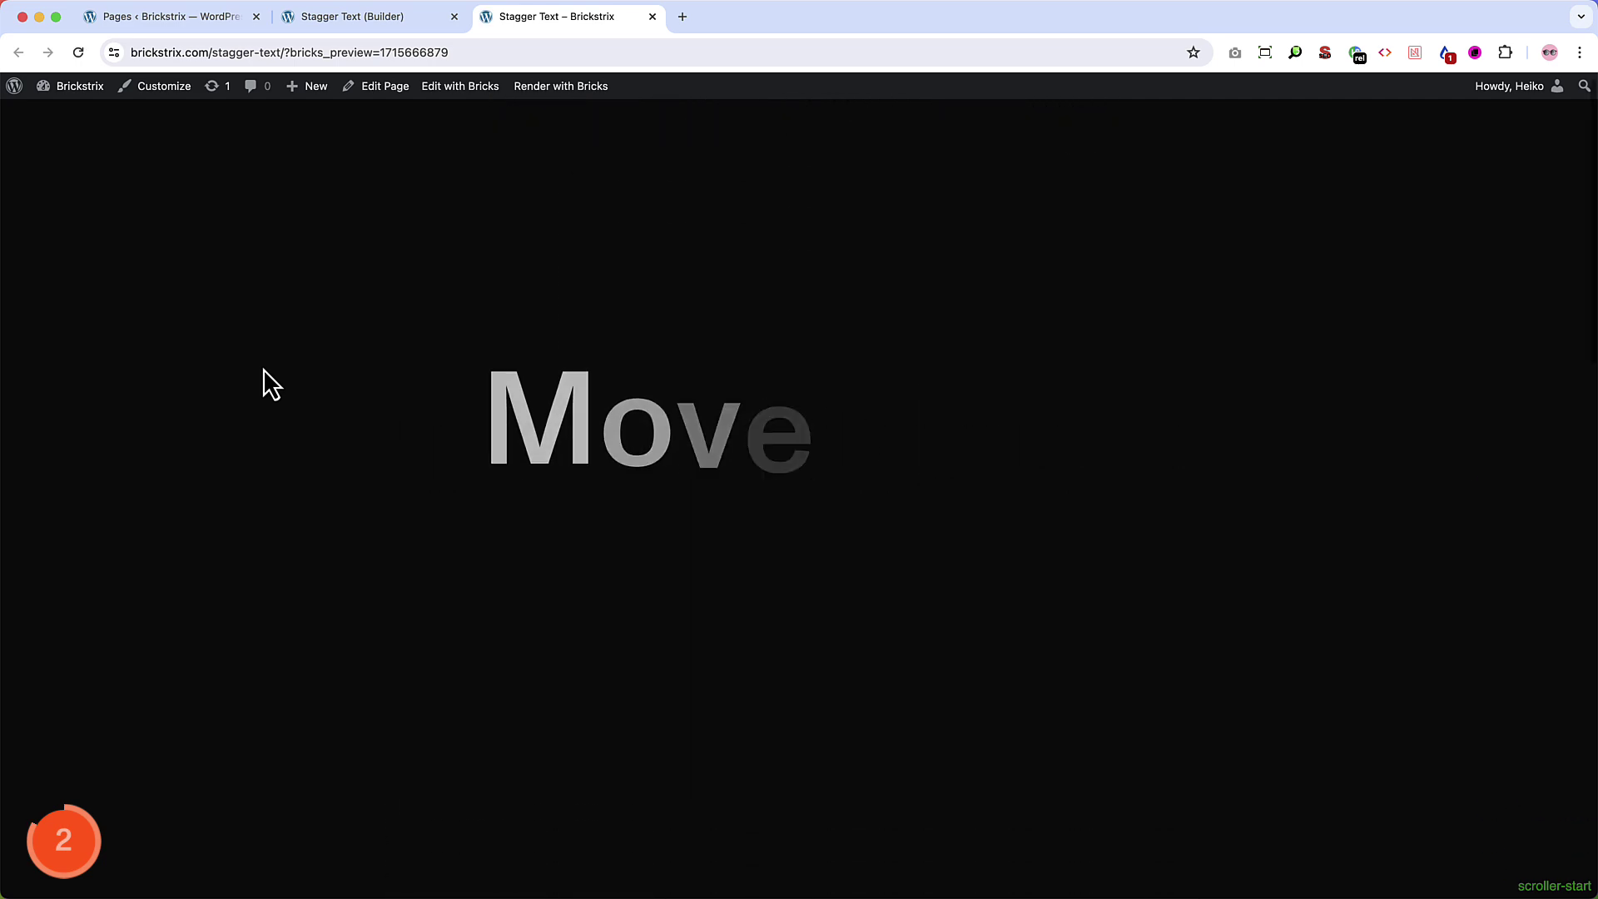
scroll(263, 368, down, 10)
scroll(263, 368, down, 10)
key(super+r)
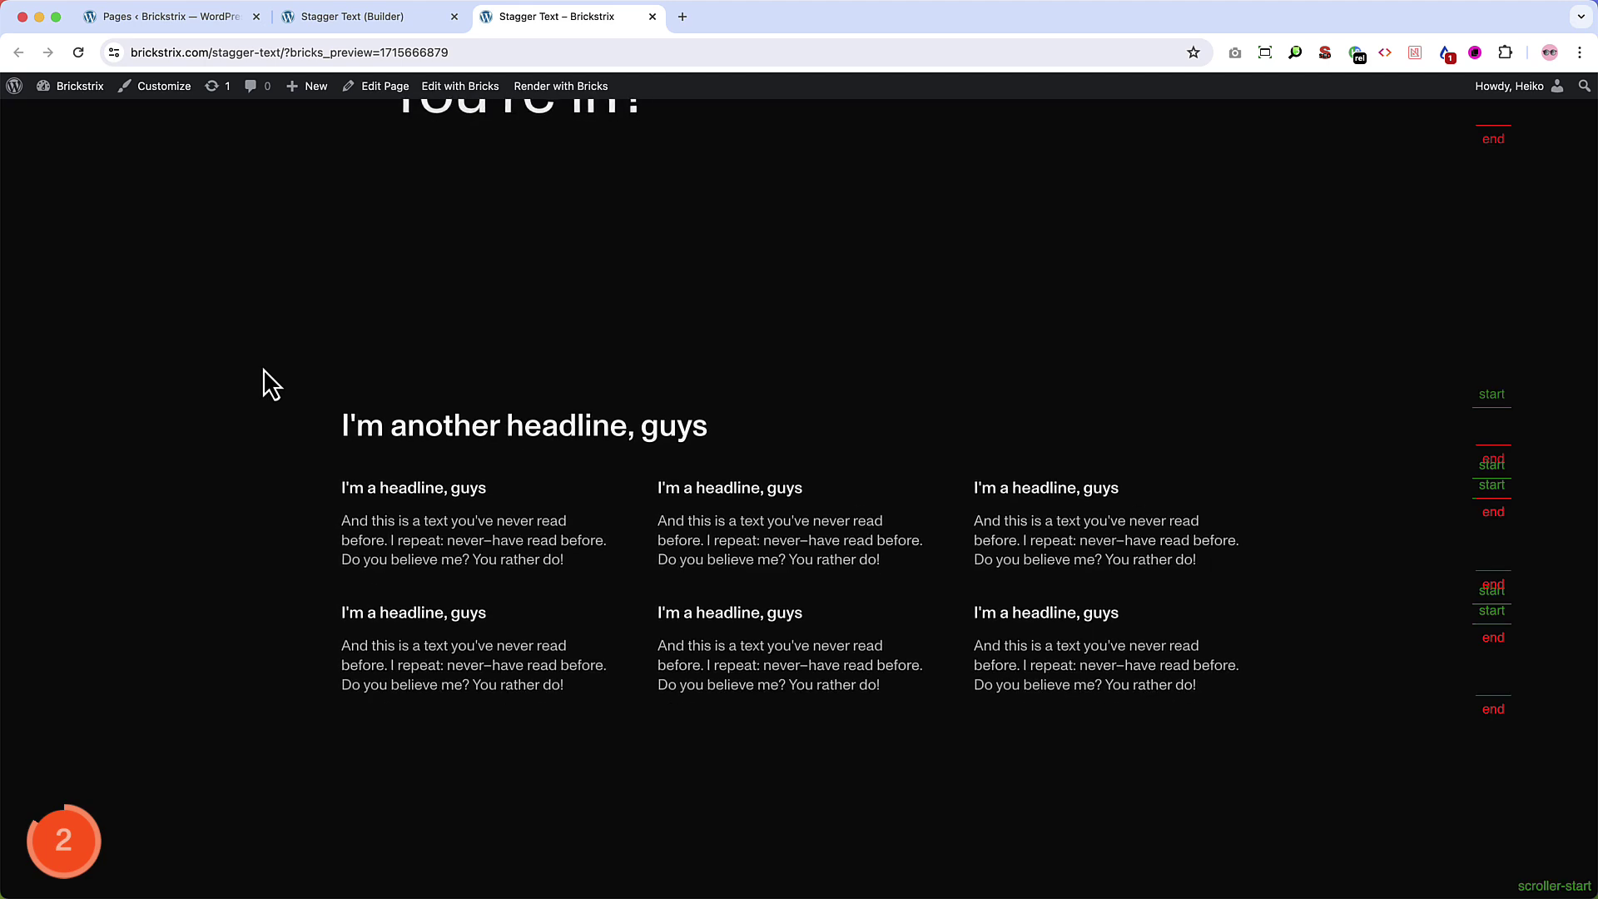
Review the Stagger Effect's duration and delay settings and save the timeline
click(381, 22)
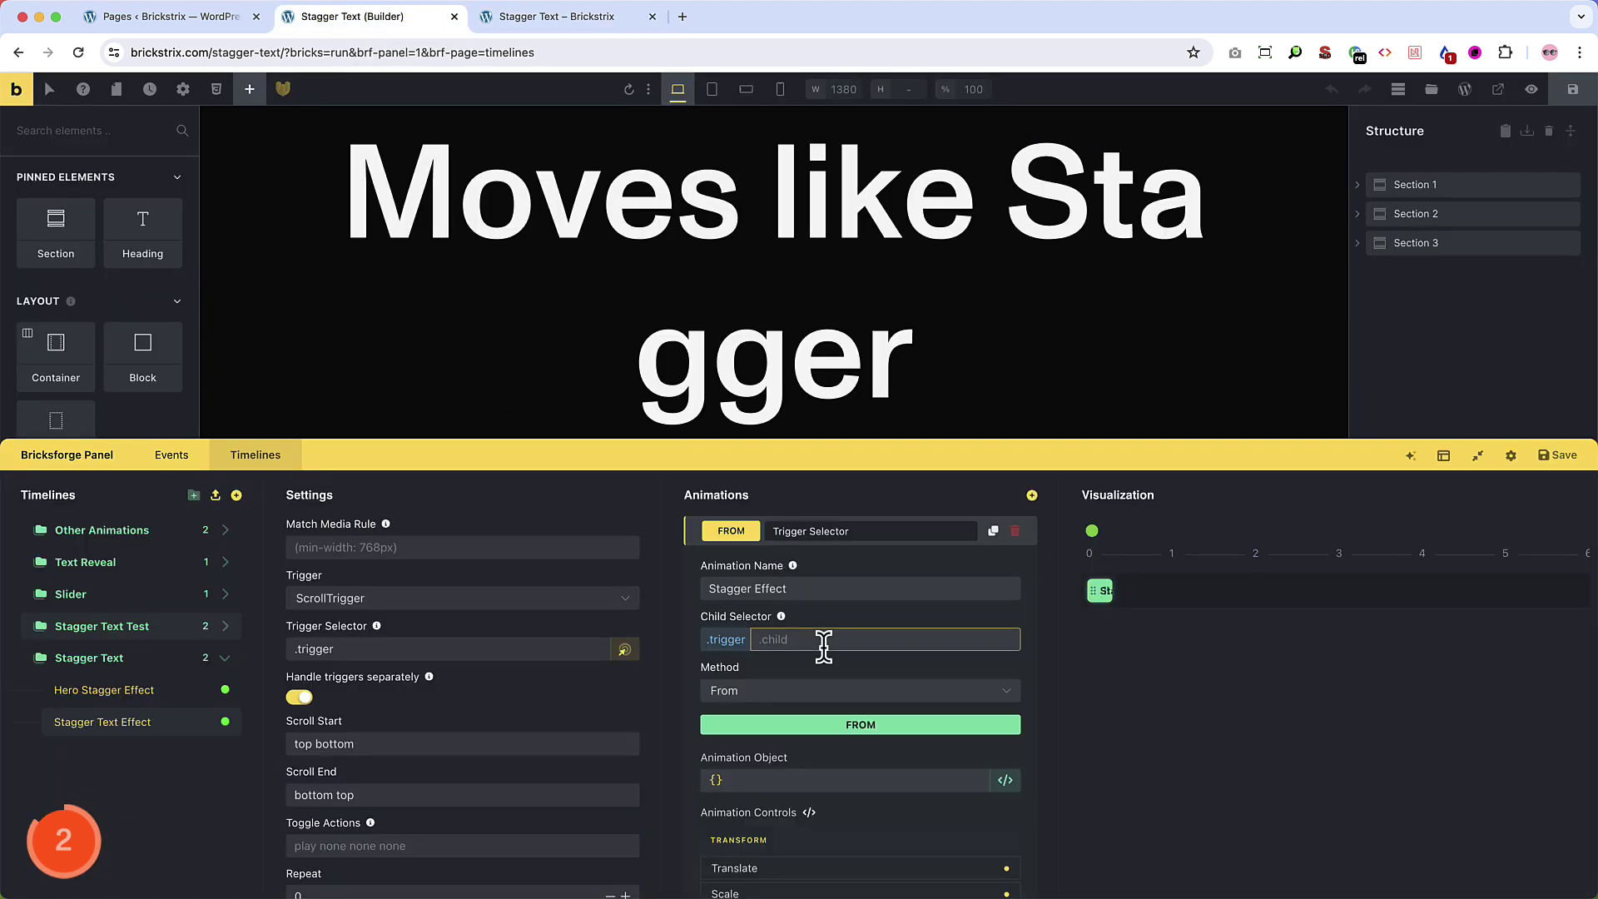
scroll(824, 653, down, 6)
scroll(828, 660, down, 2)
scroll(828, 658, up, 5)
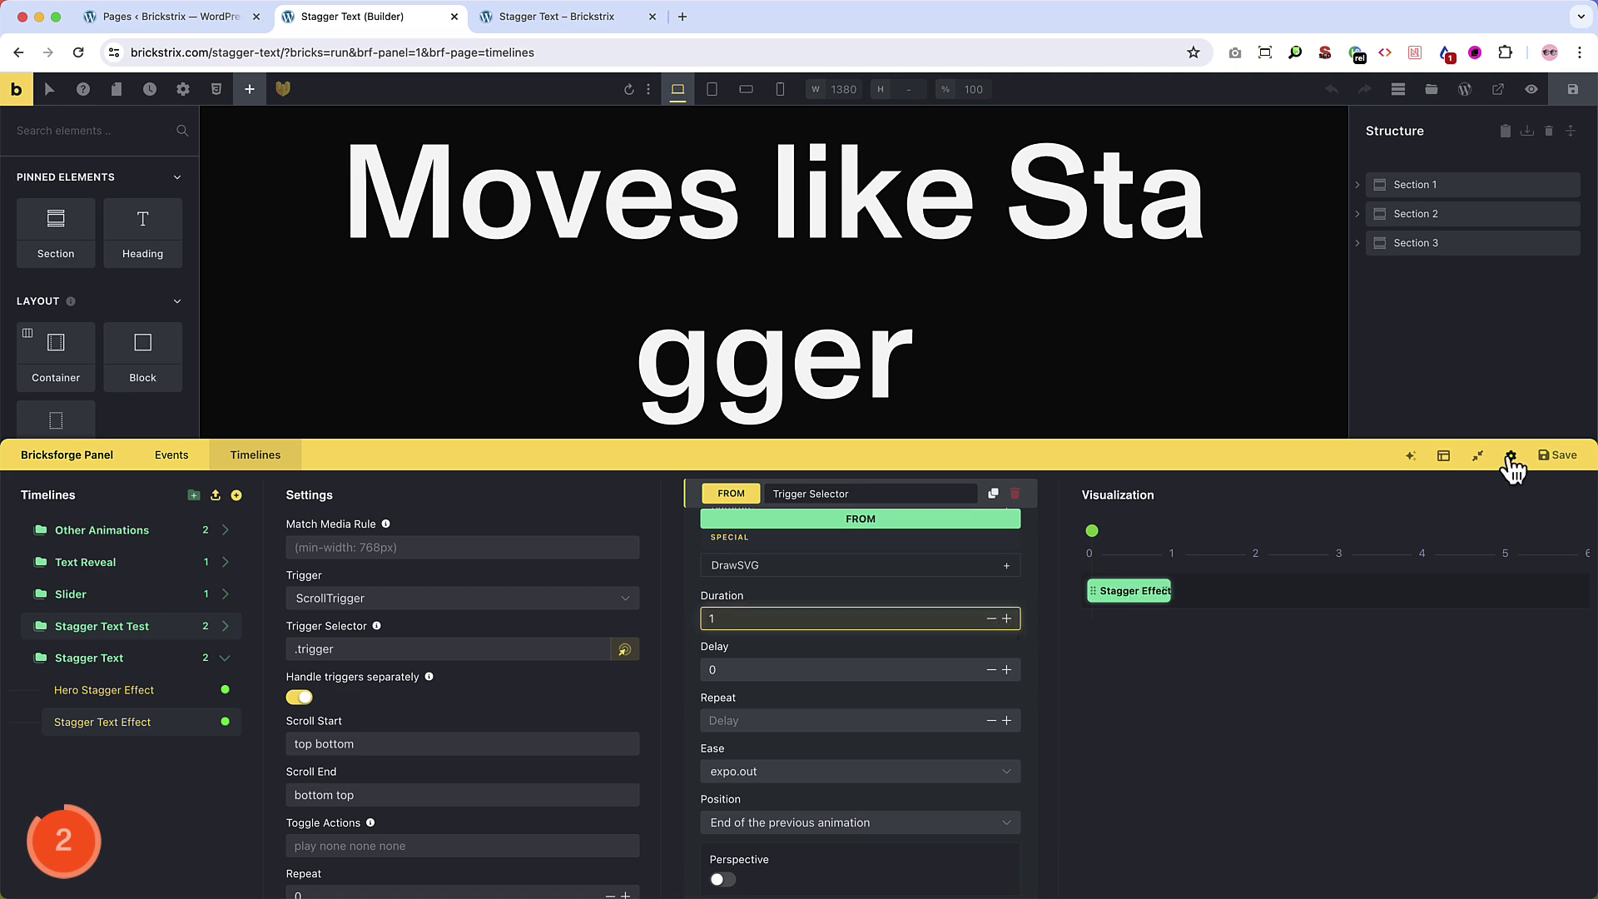
click(1547, 470)
Reload the front-end preview and scroll down to watch the stagger, then return to the builder
click(574, 16)
key(super+r)
scroll(308, 345, down, 8)
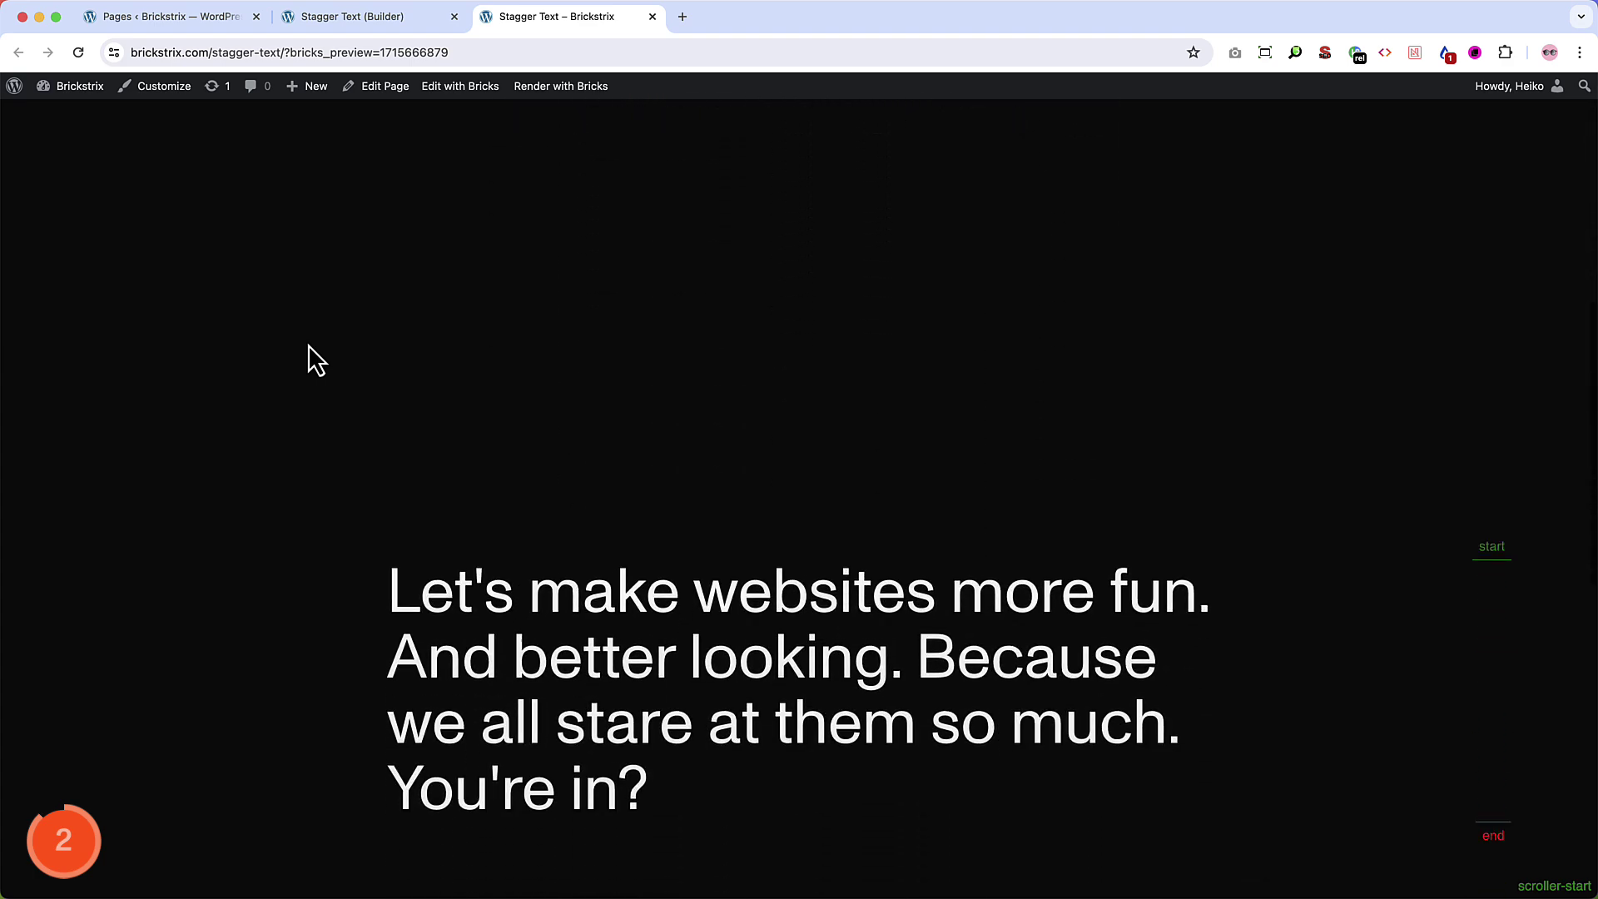
scroll(308, 344, down, 7)
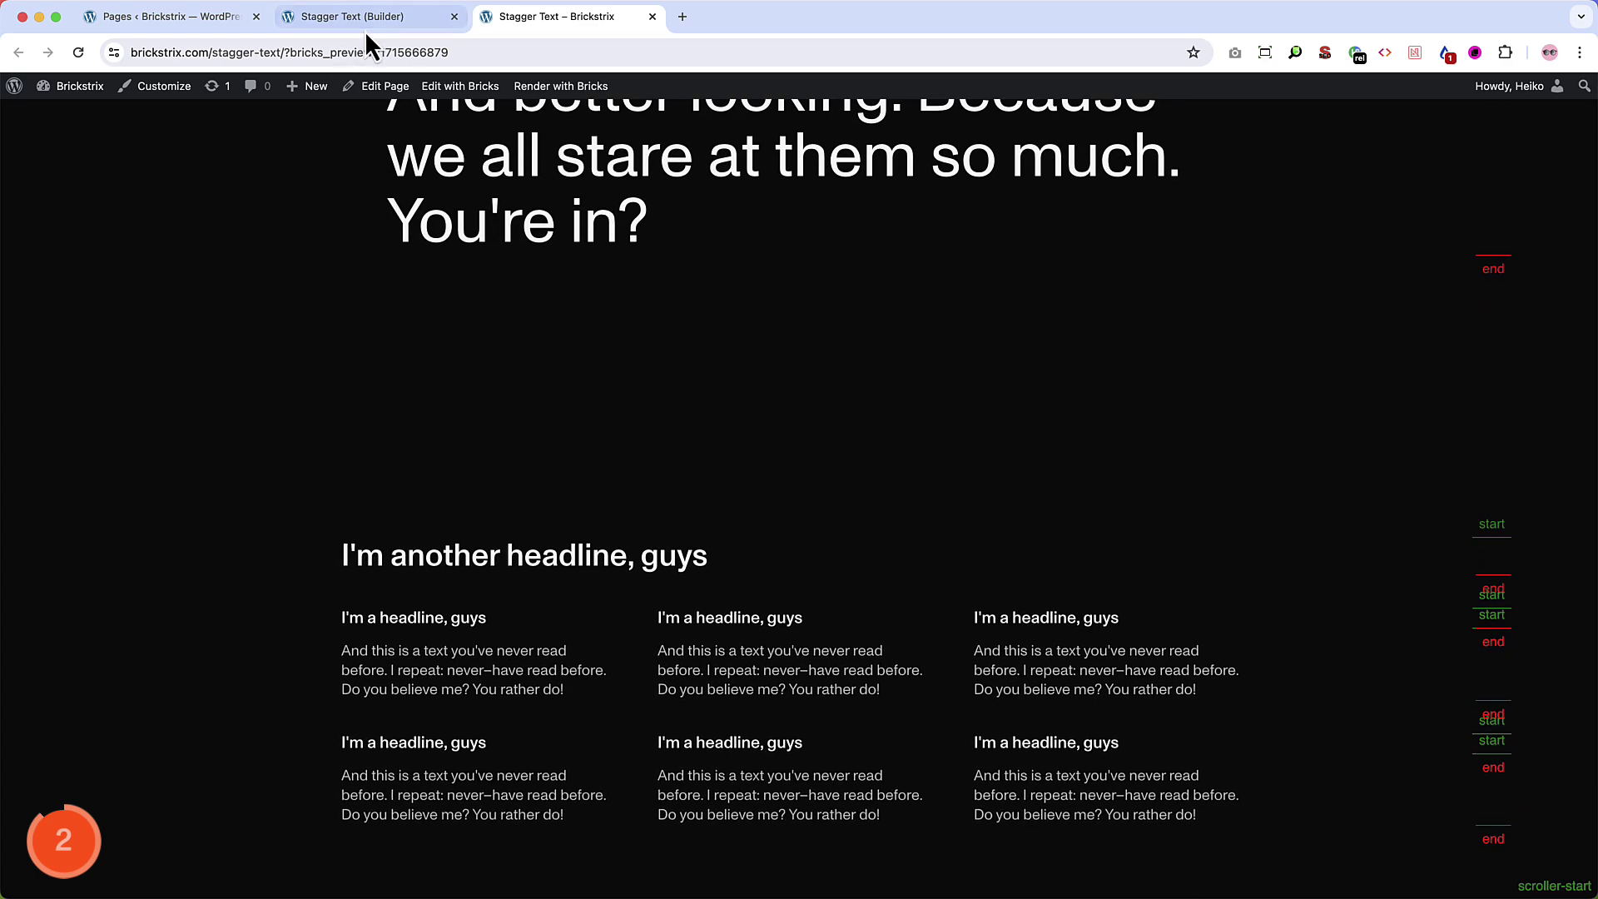
click(365, 32)
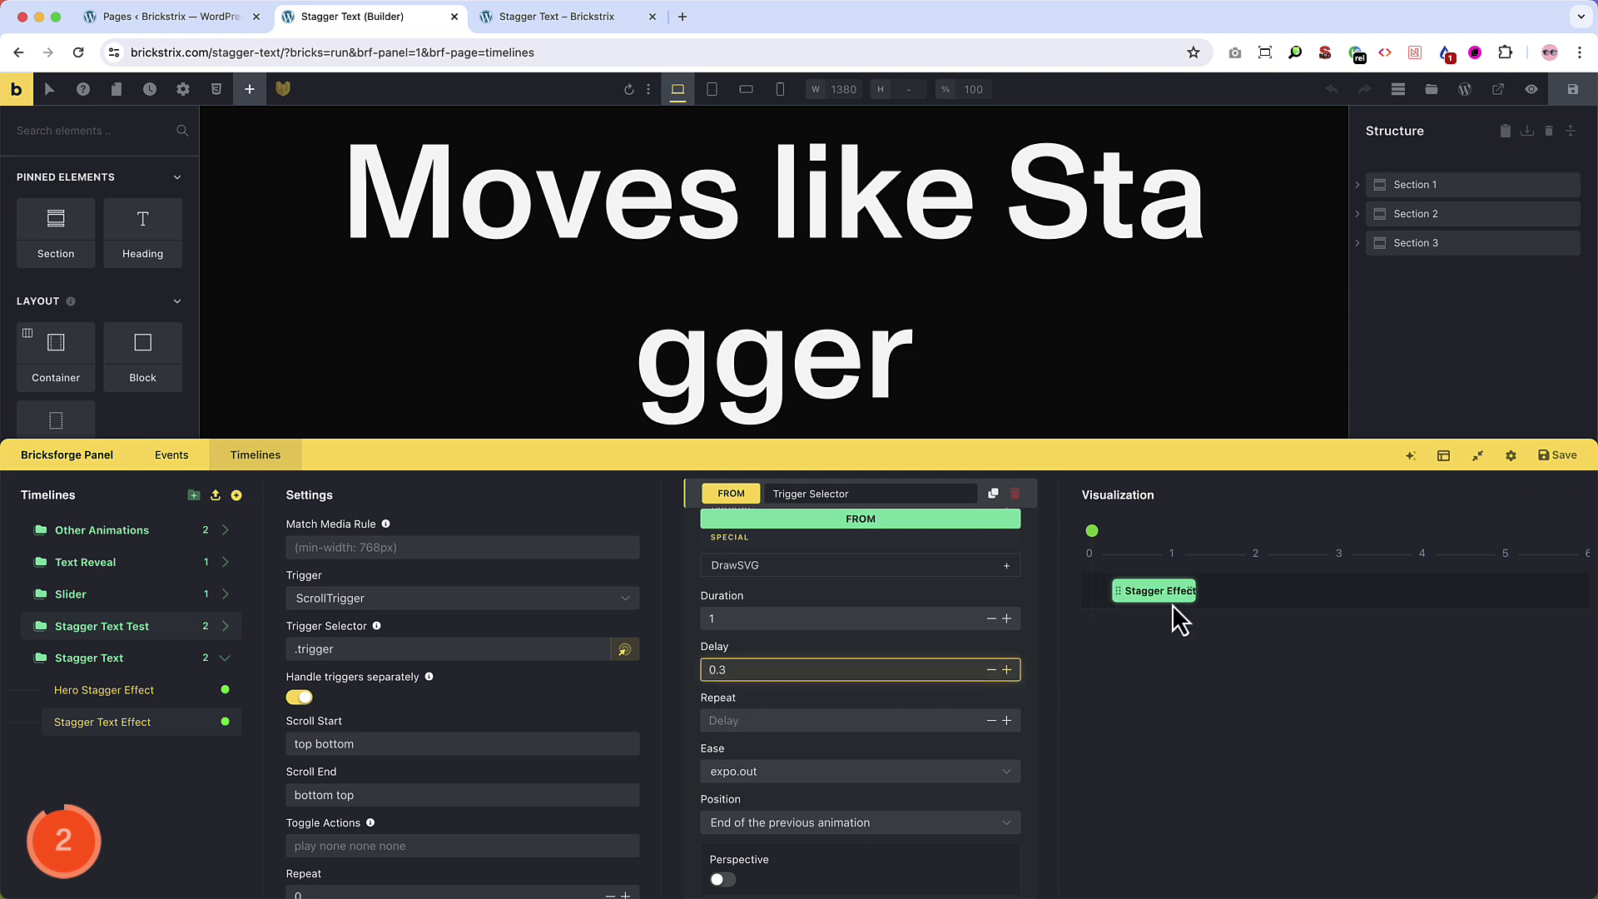
Save the 0.3 delay and watch the stagger on the front-end preview
click(1576, 458)
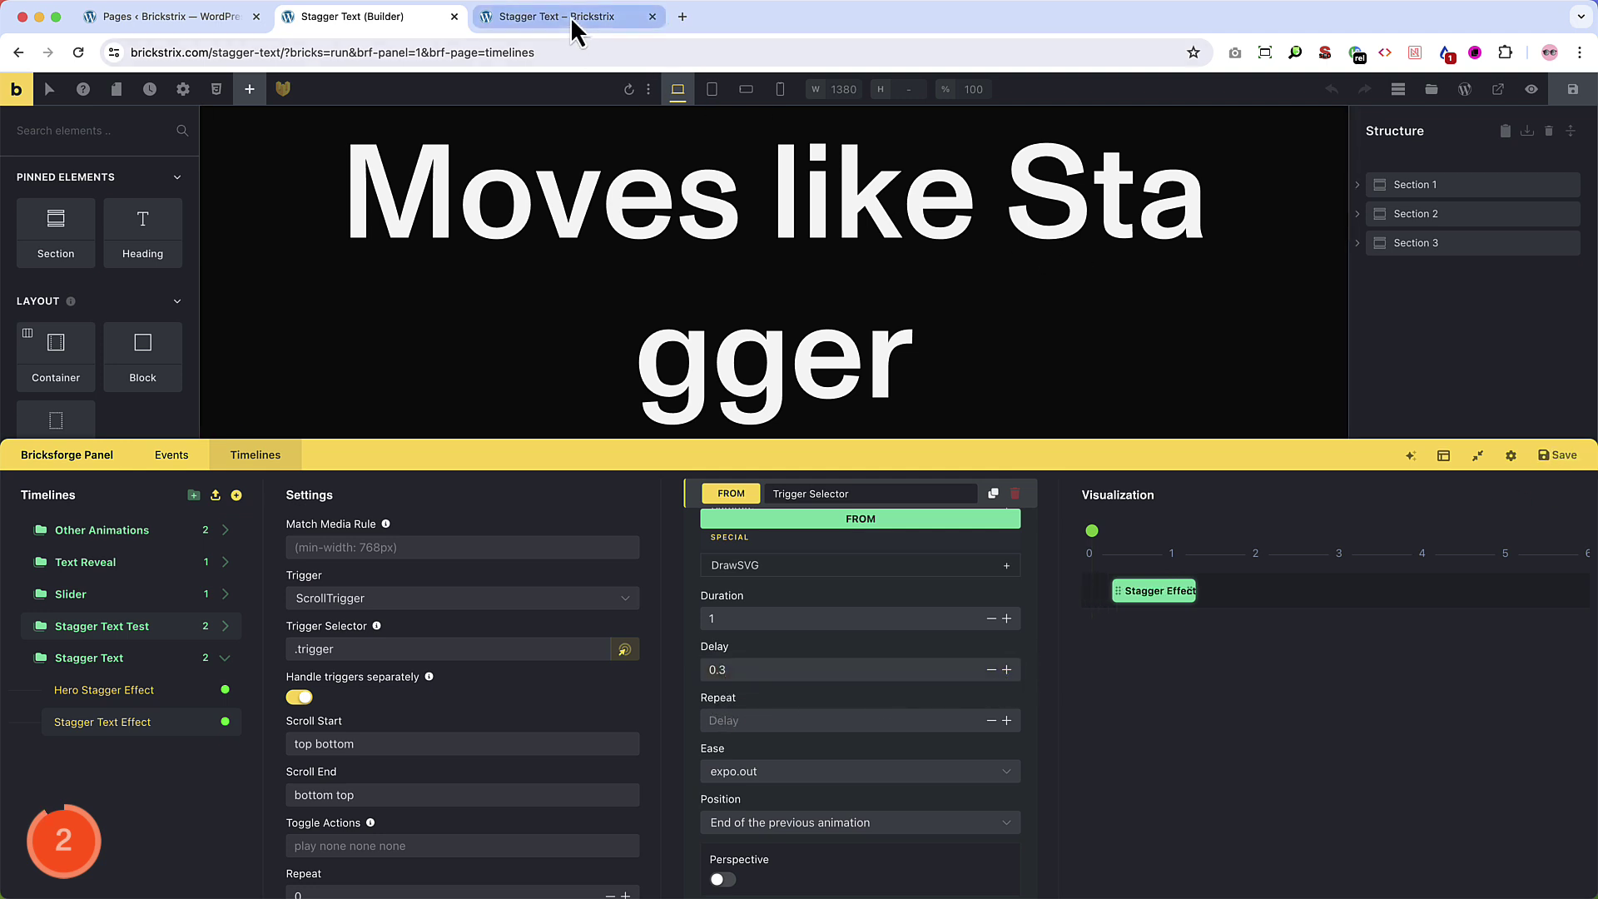
scroll(458, 702, down, 1)
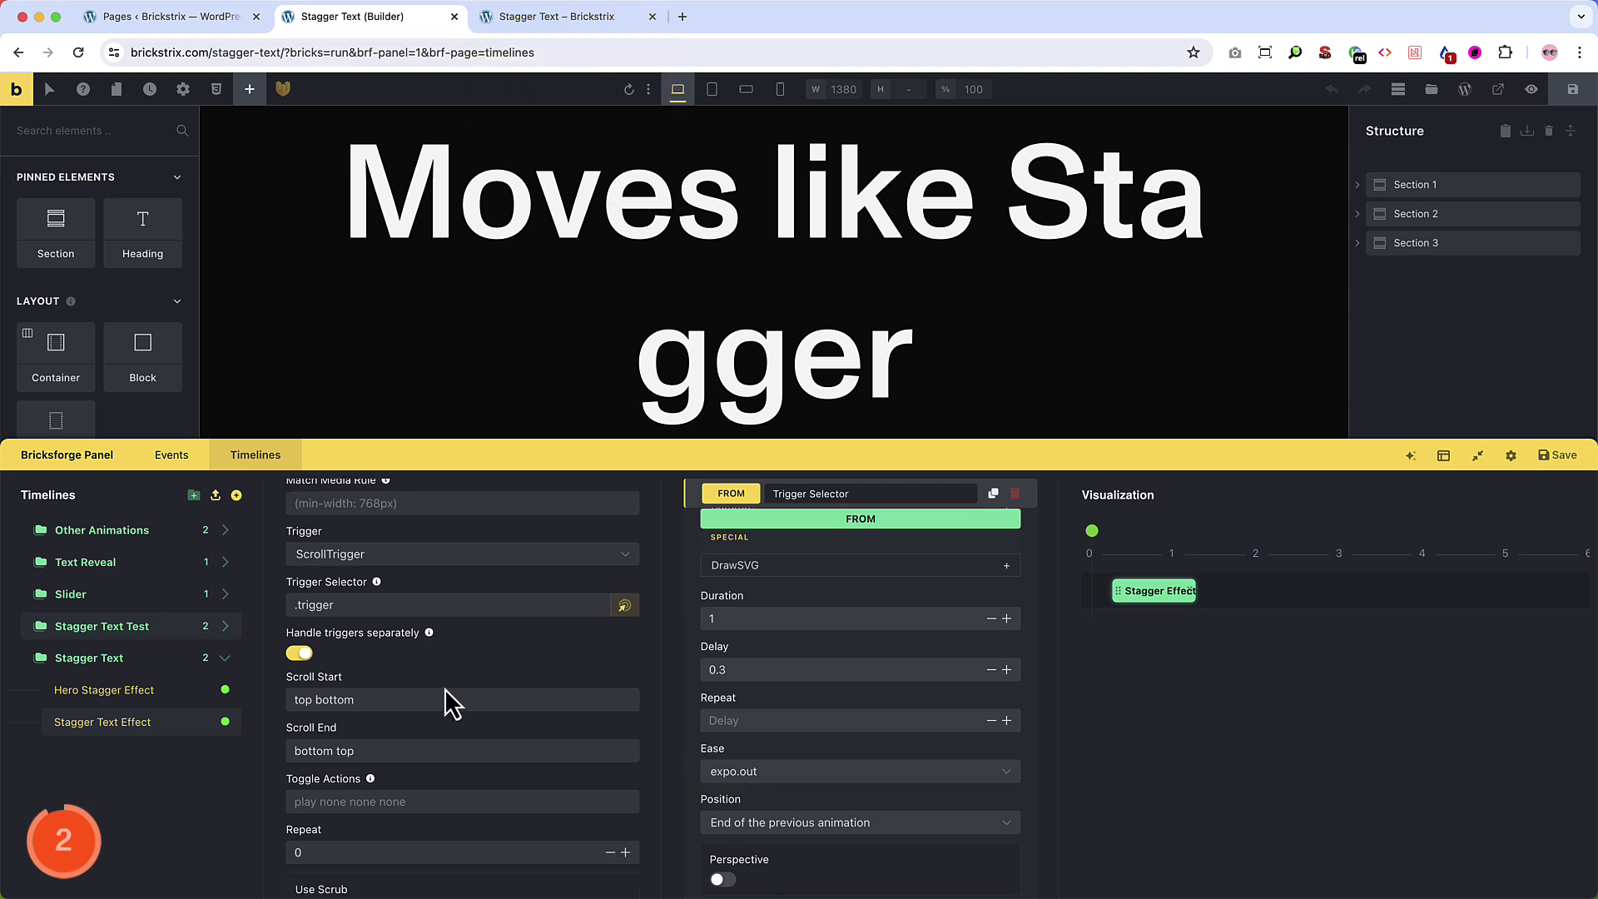
key(ctrl+Tab)
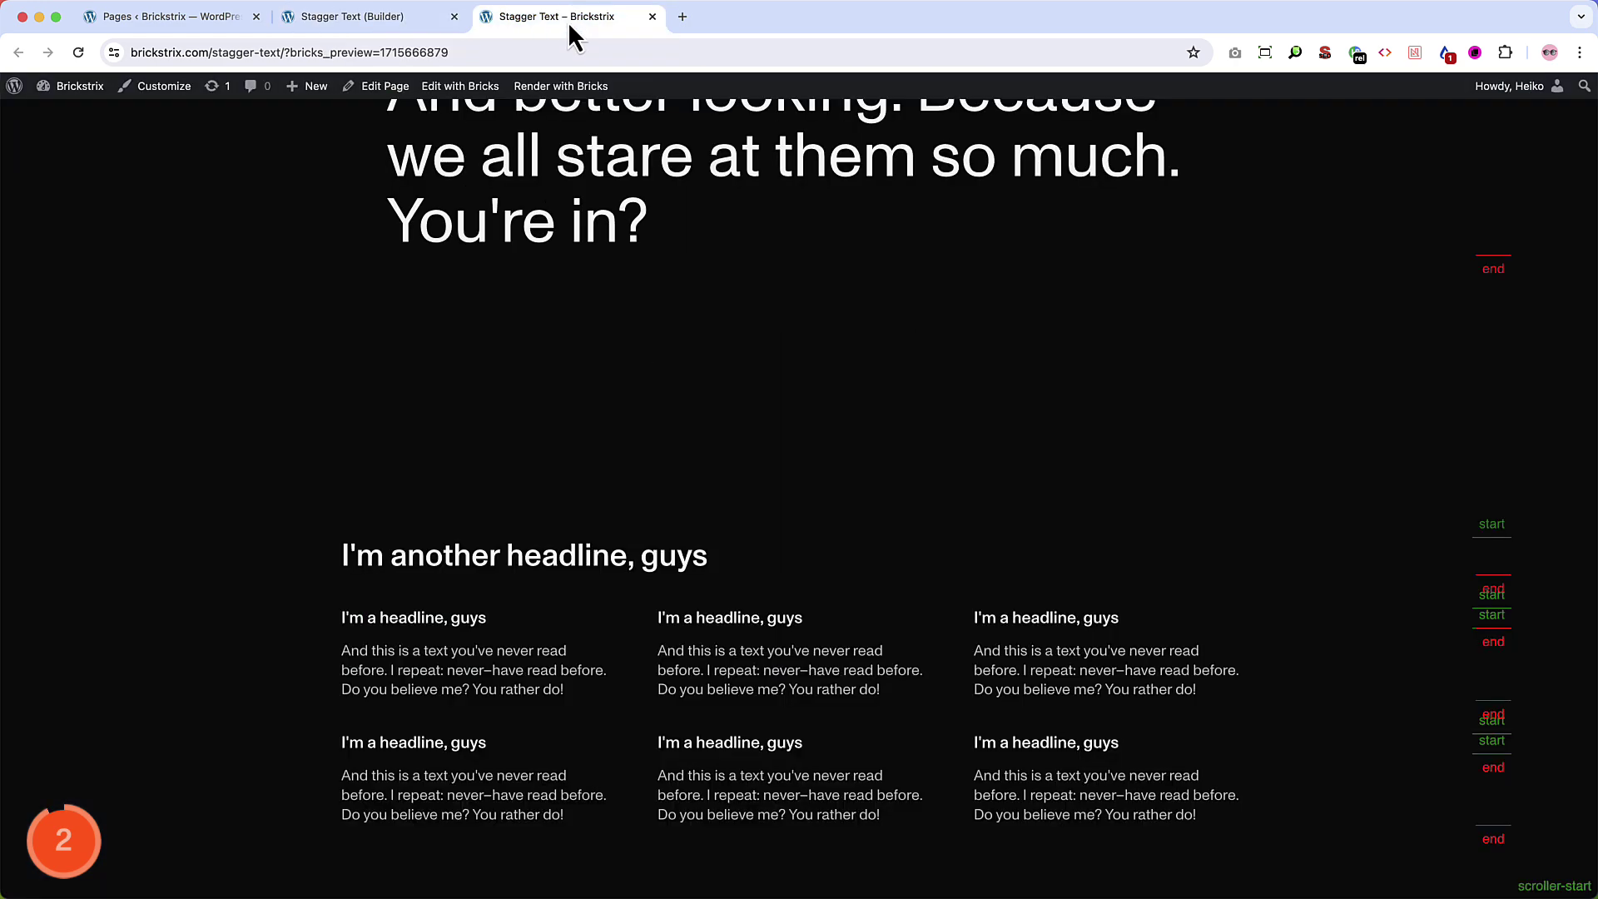
scroll(233, 375, down, 5)
scroll(233, 374, down, 5)
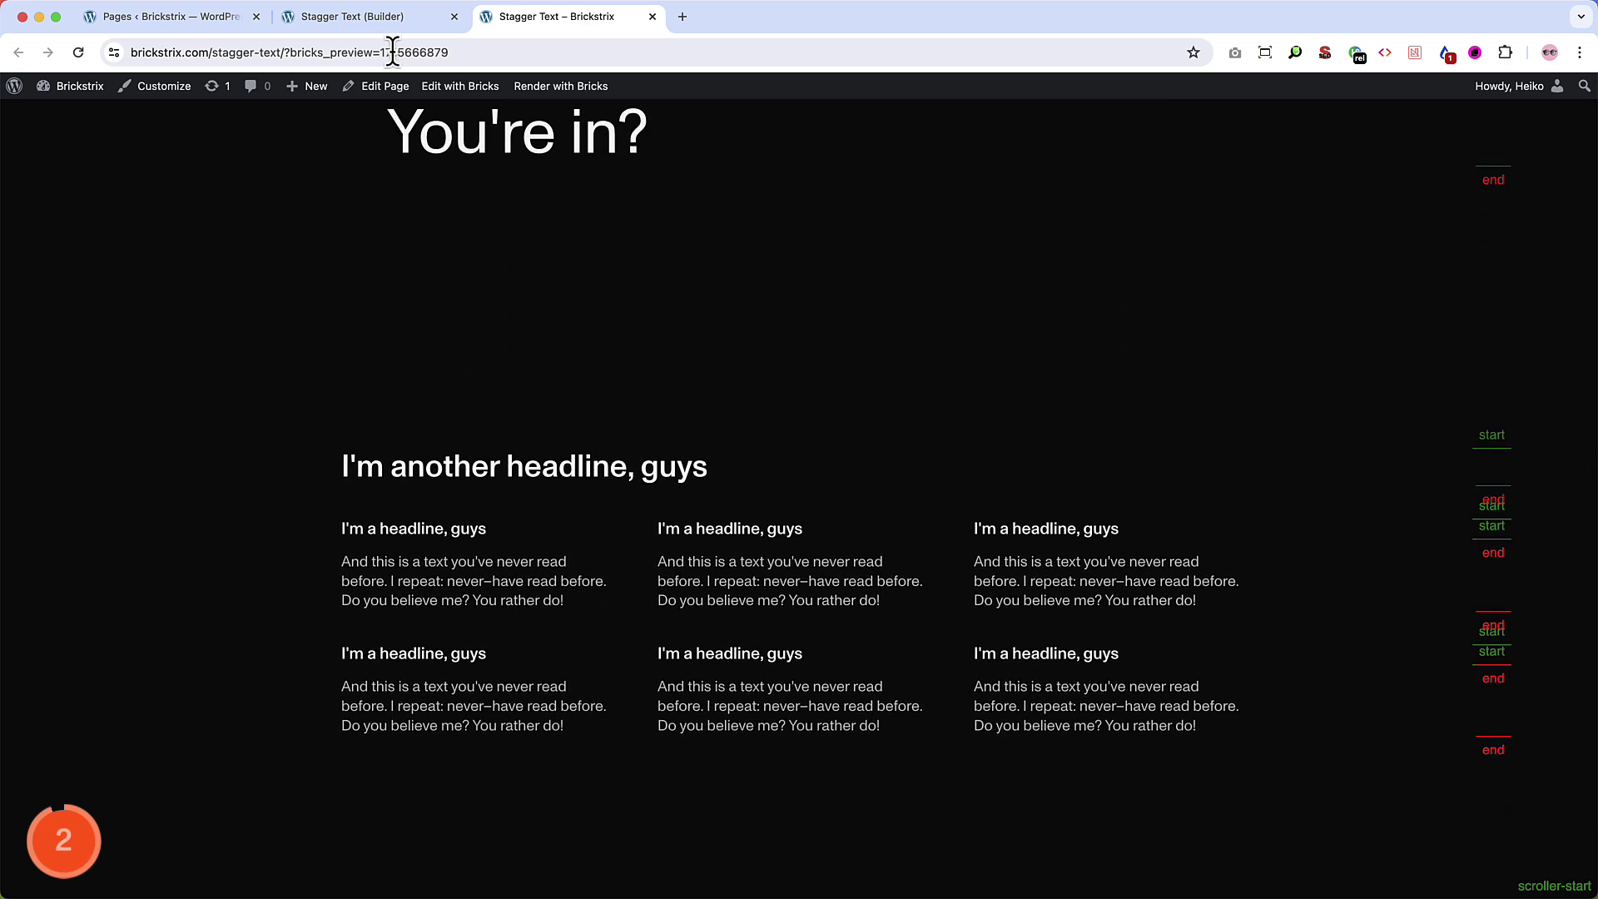
click(358, 17)
Raise the delay to 0.5, save, and compare it on the reloaded preview
click(1006, 669)
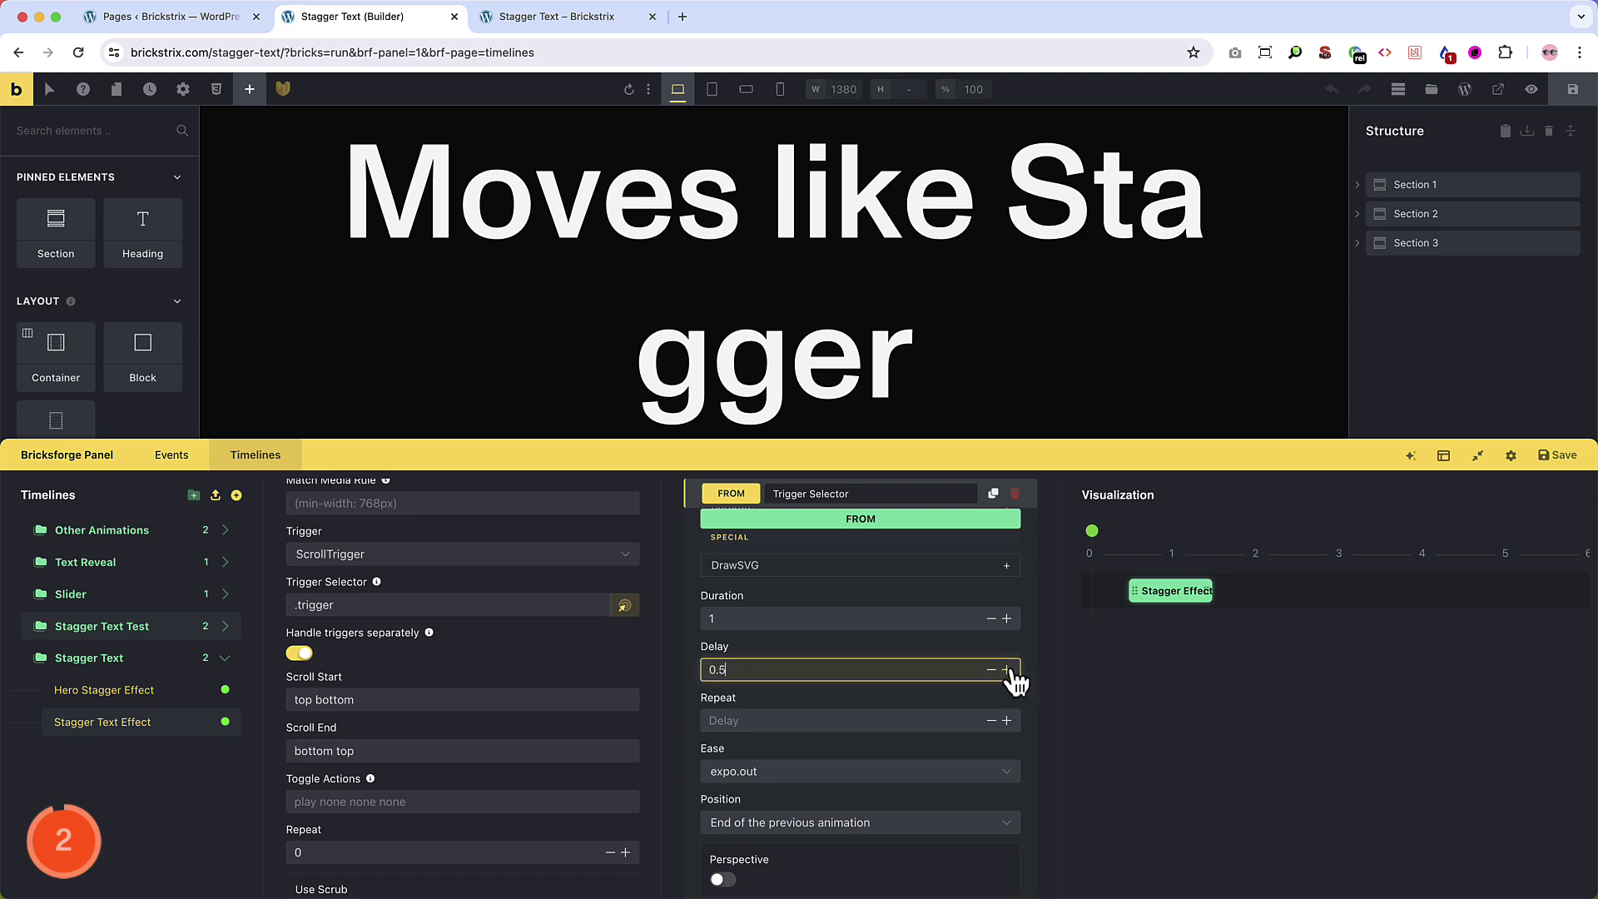
click(1554, 454)
click(566, 17)
key(super+r)
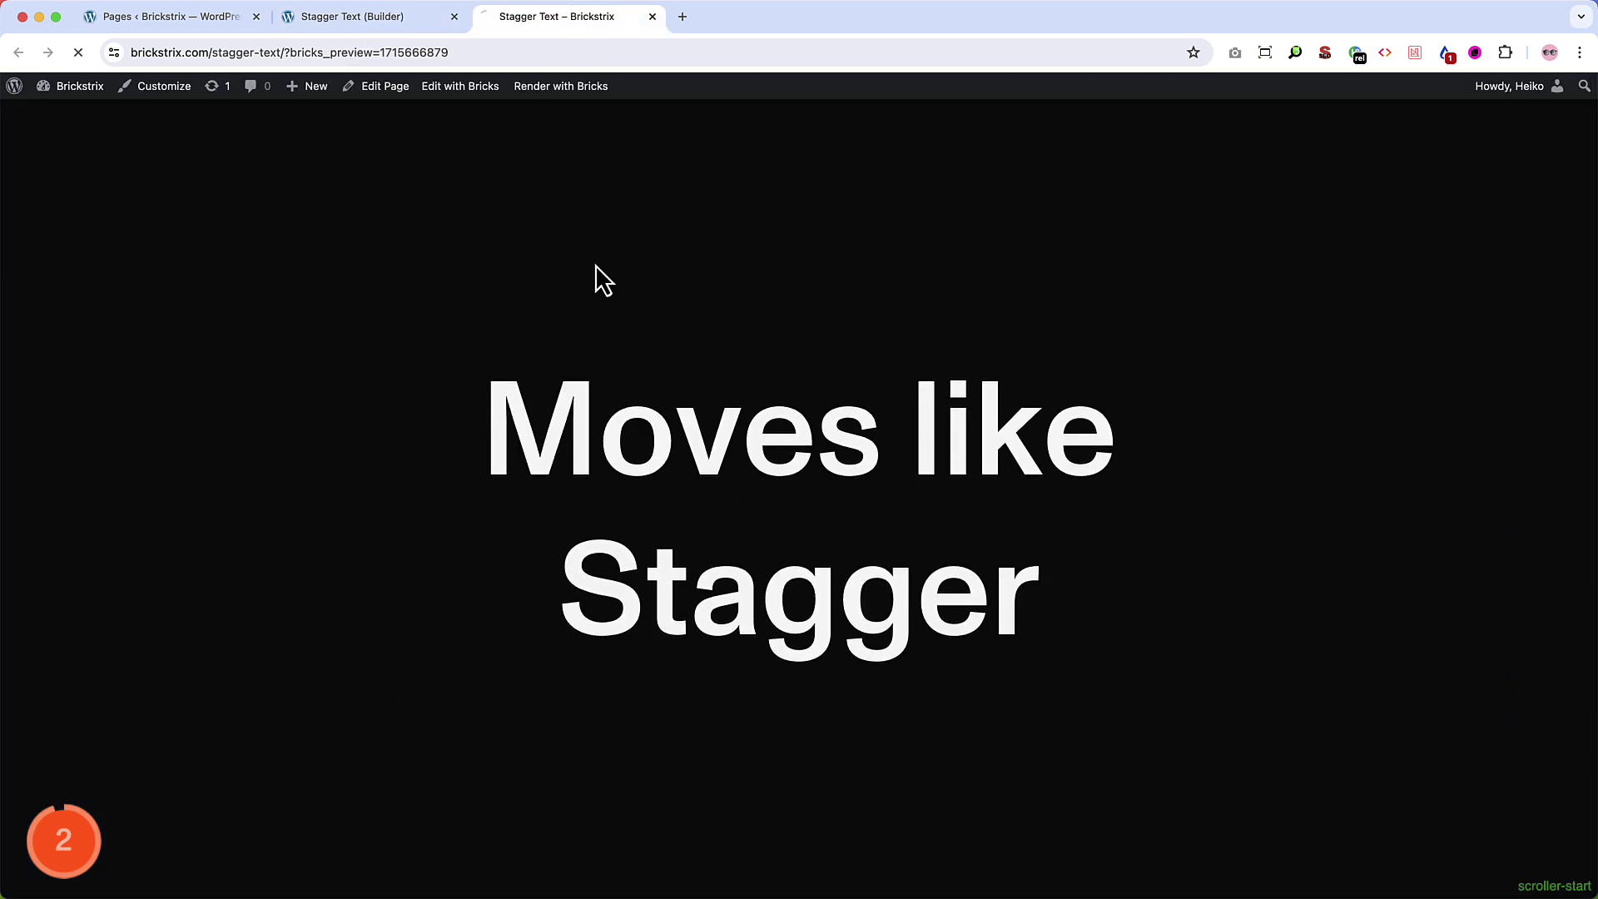
key(super+r)
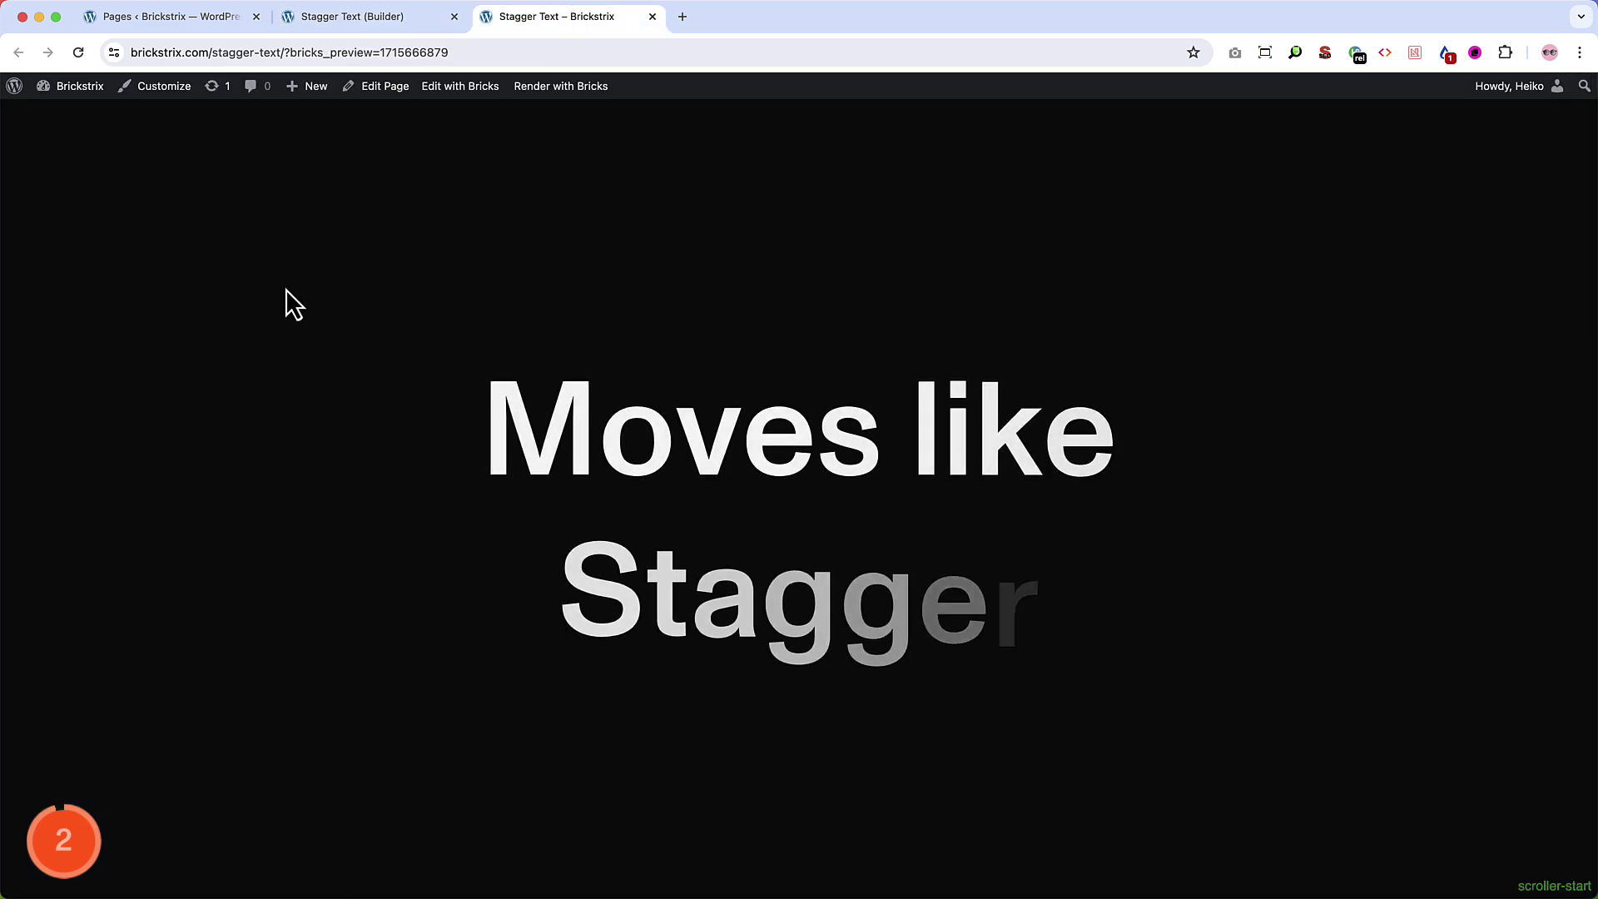
scroll(287, 290, down, 10)
scroll(286, 288, down, 6)
click(432, 22)
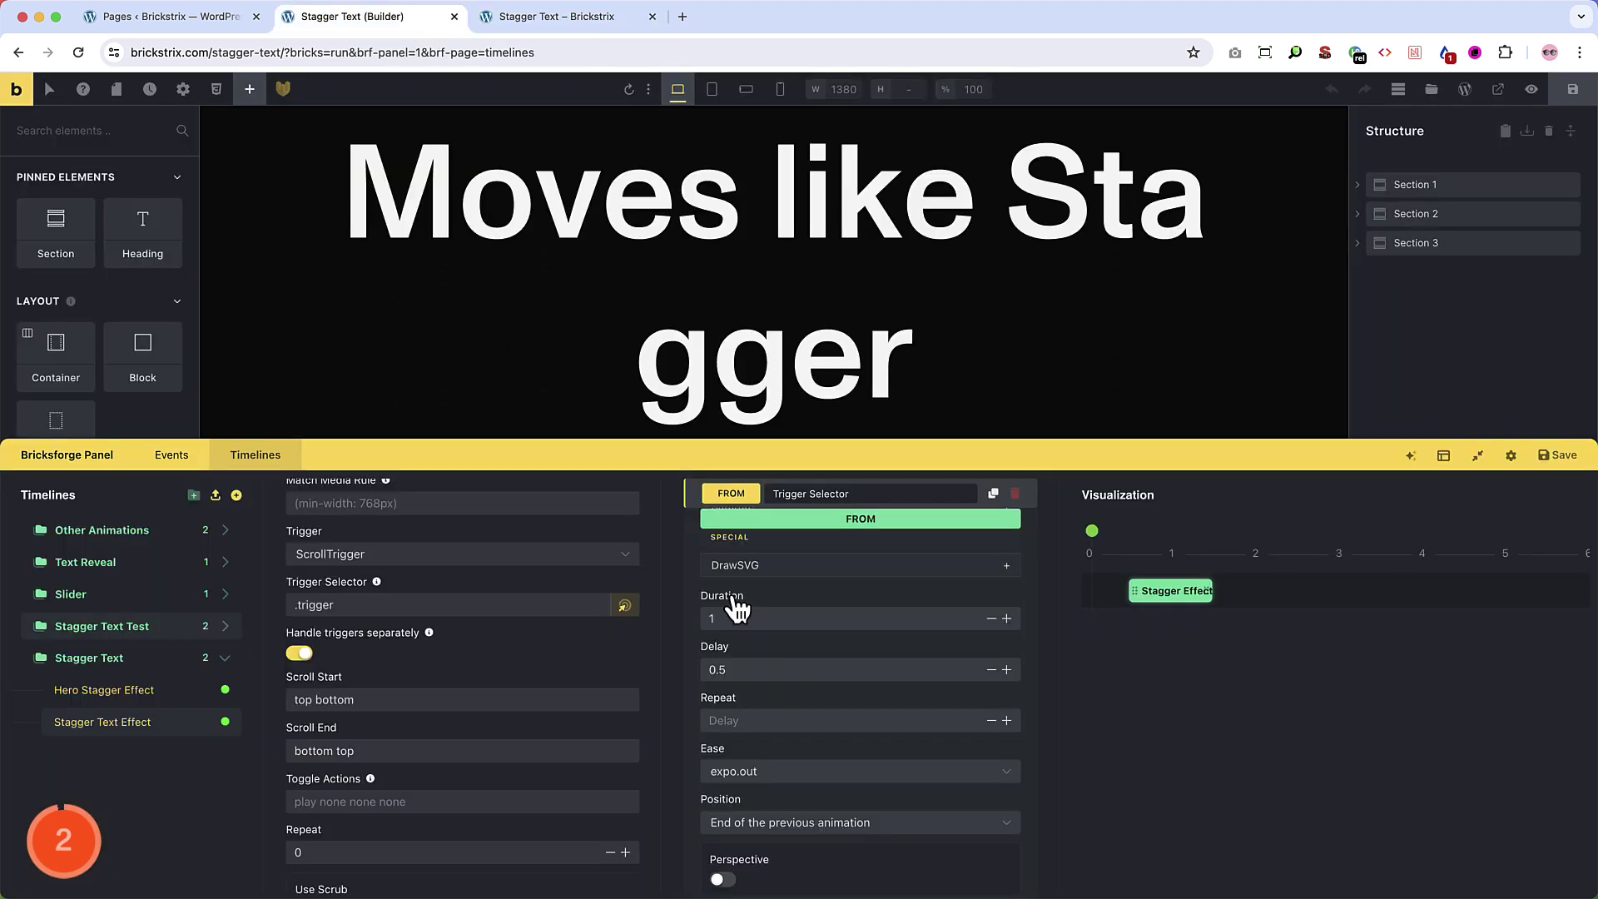
Save the timeline and scroll down the reloaded Stagger Text preview to watch the stagger
click(1576, 469)
click(588, 18)
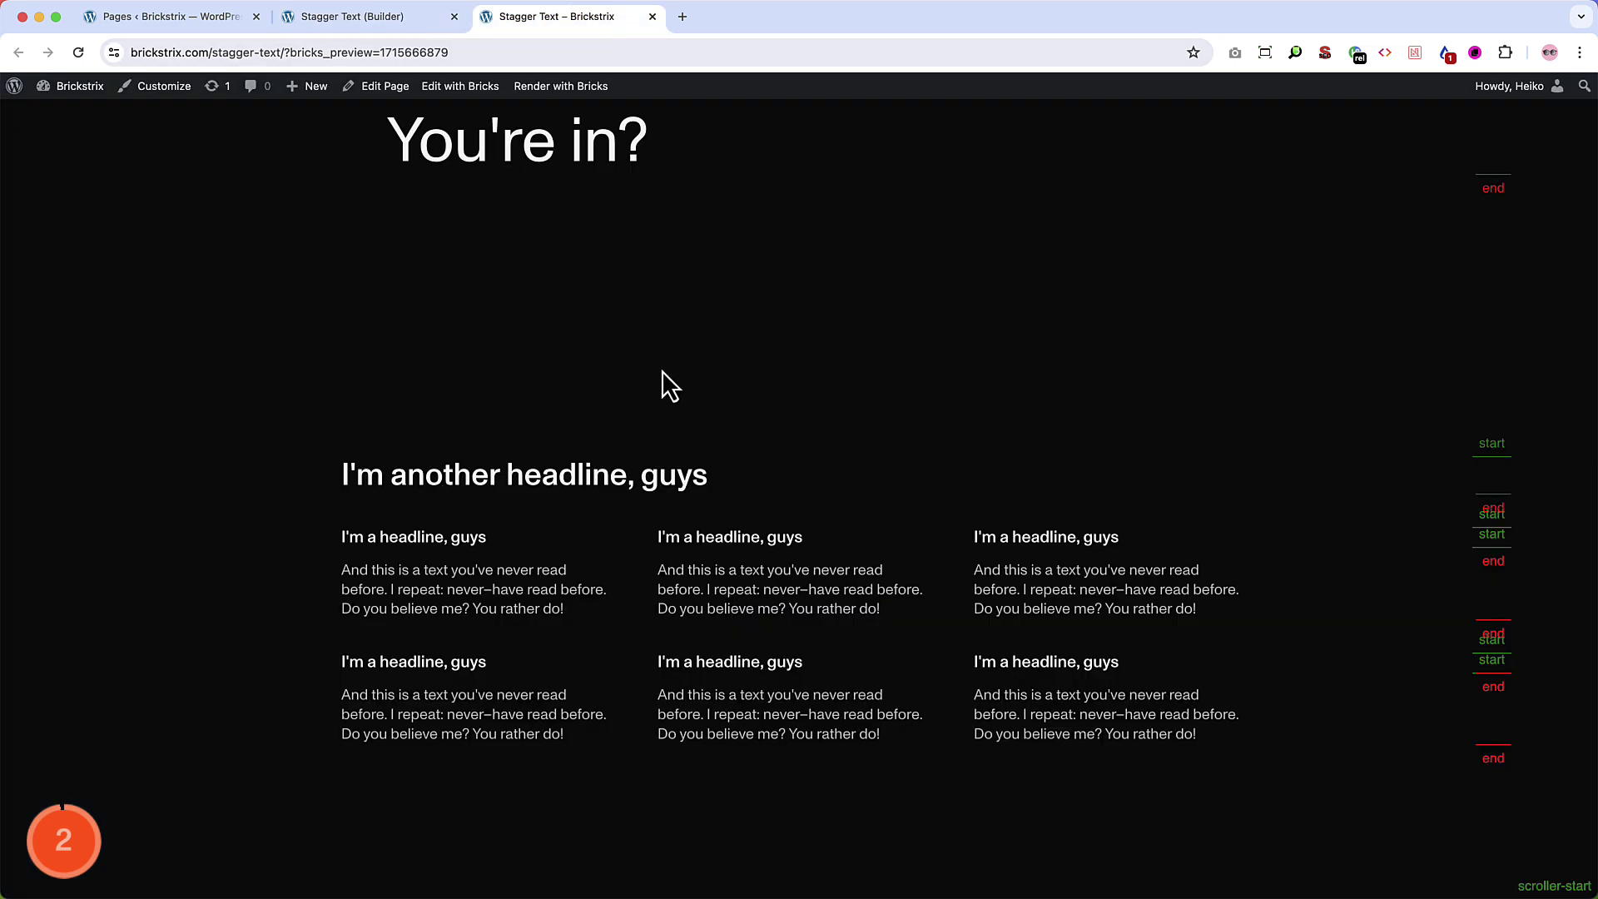
key(super+r)
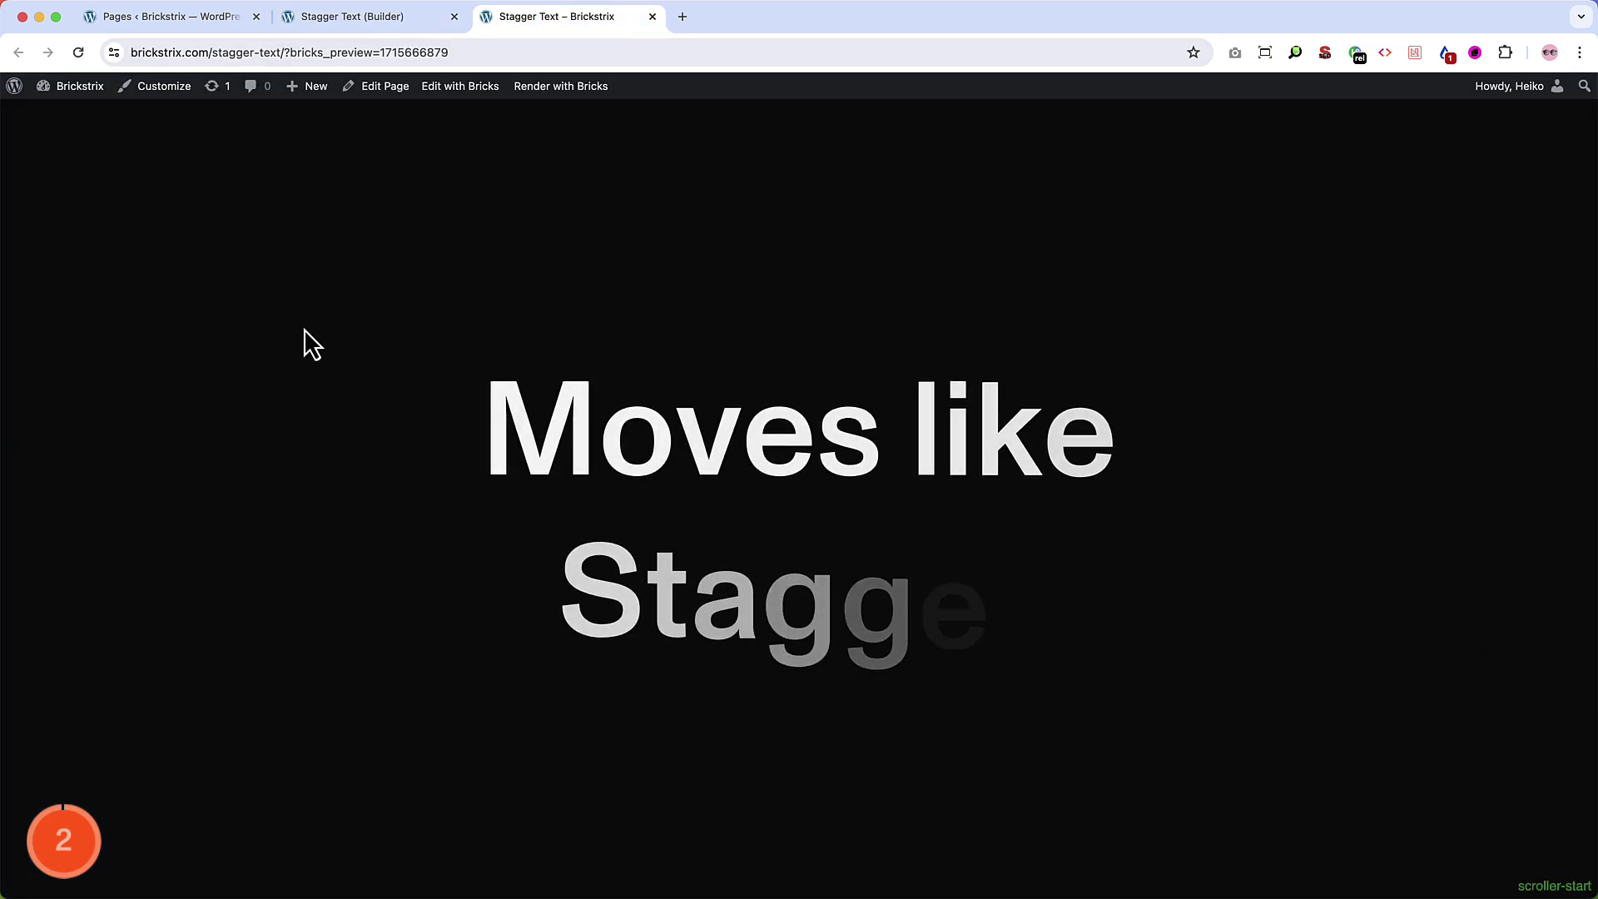
scroll(303, 328, down, 15)
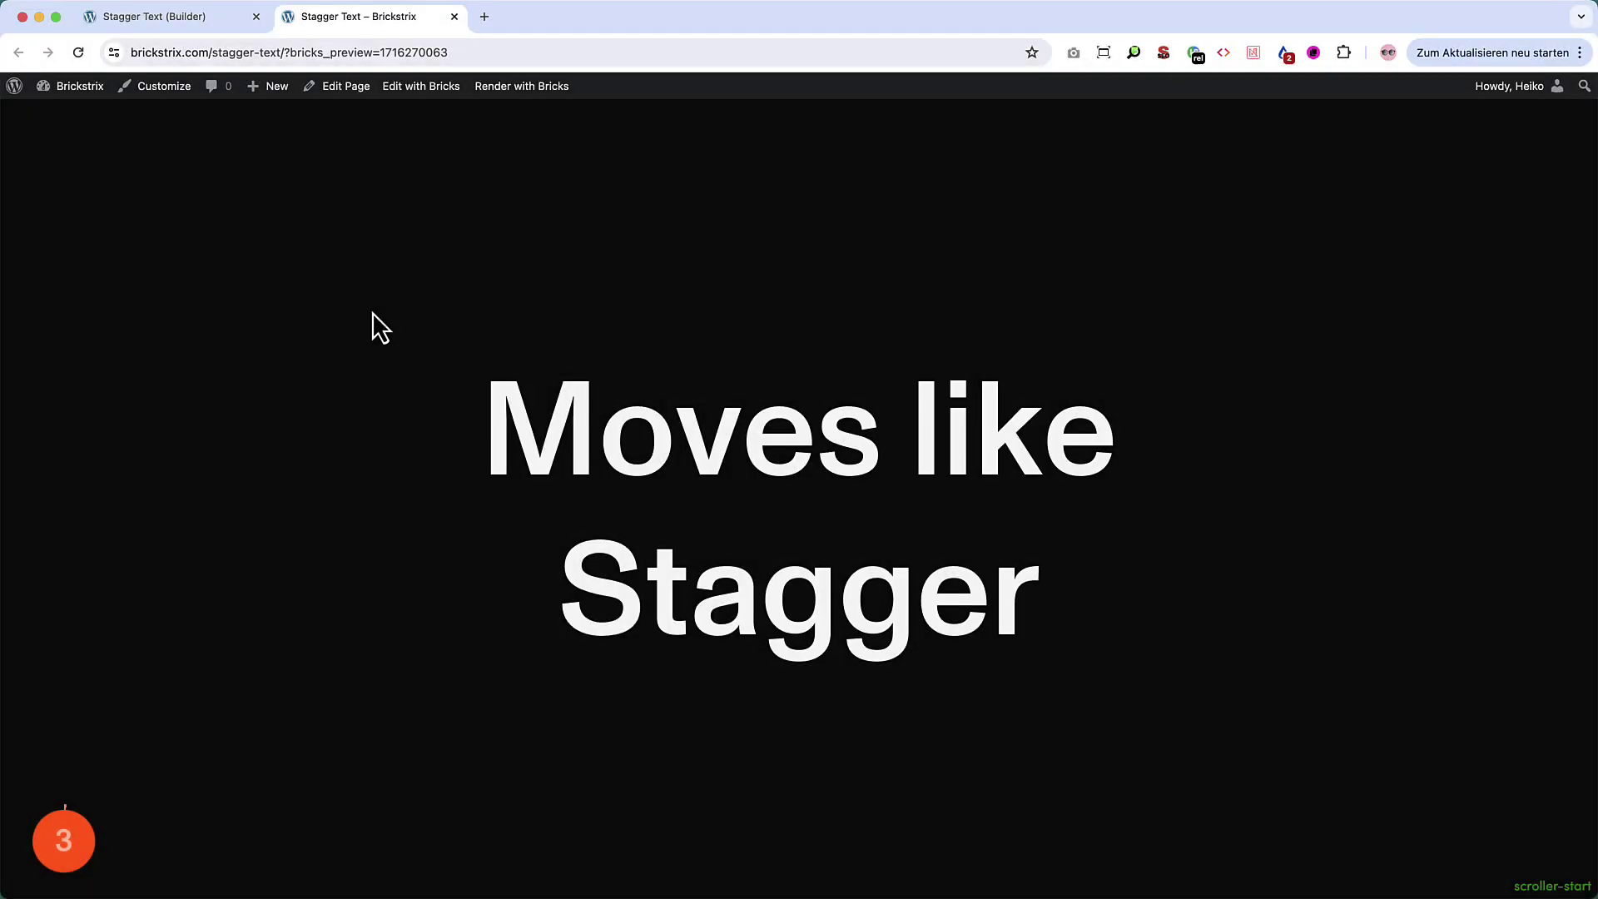
scroll(388, 333, down, 5)
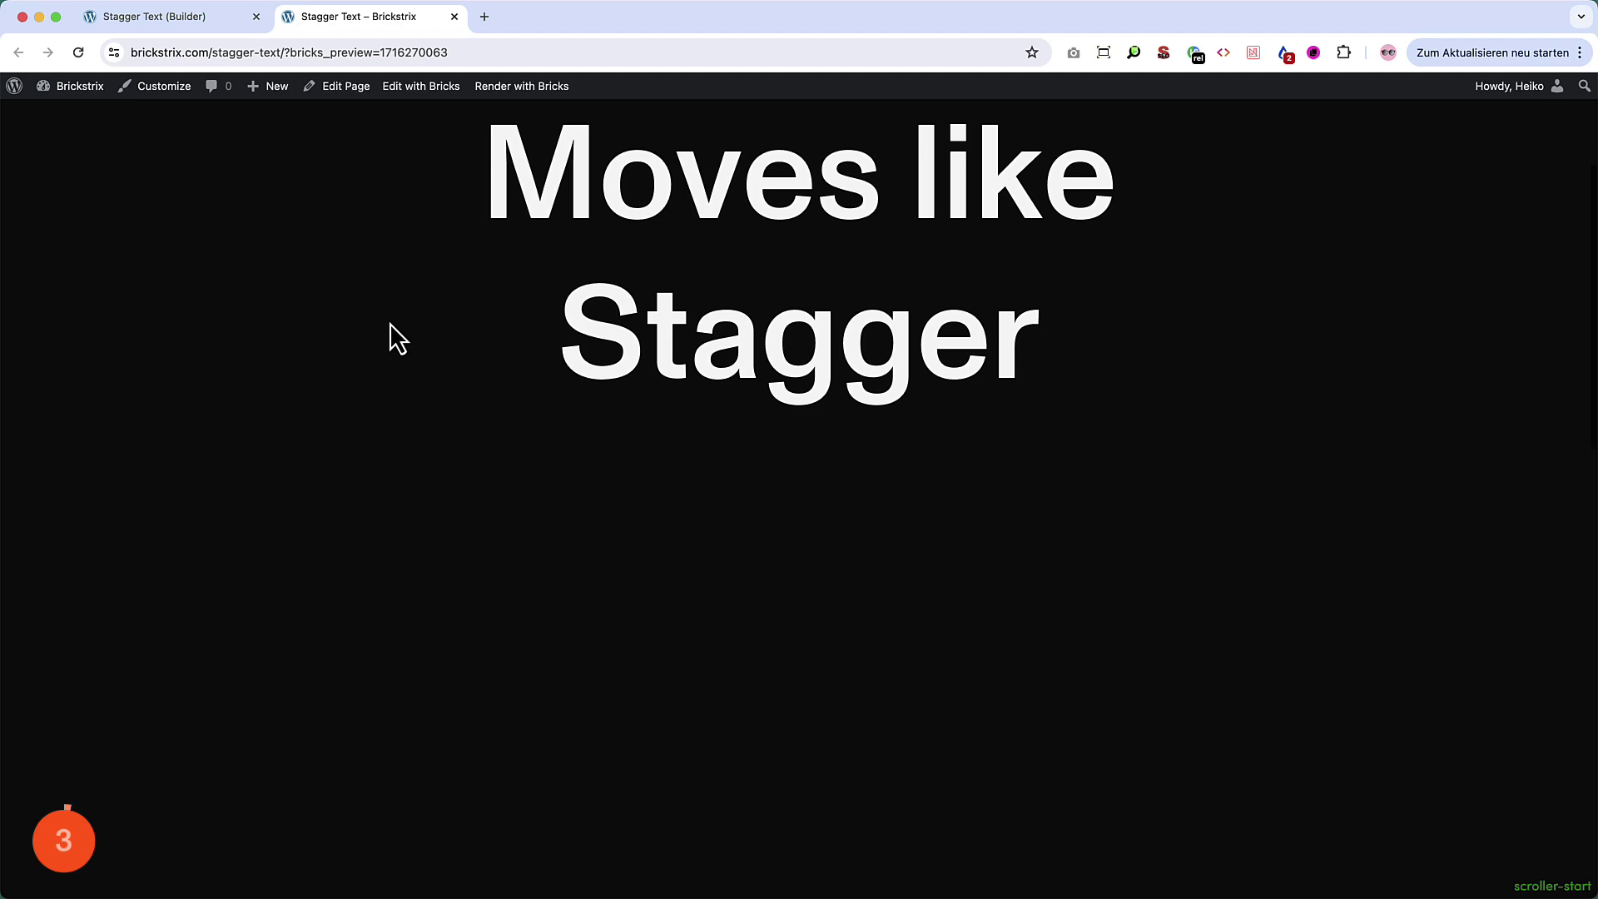
scroll(393, 323, down, 10)
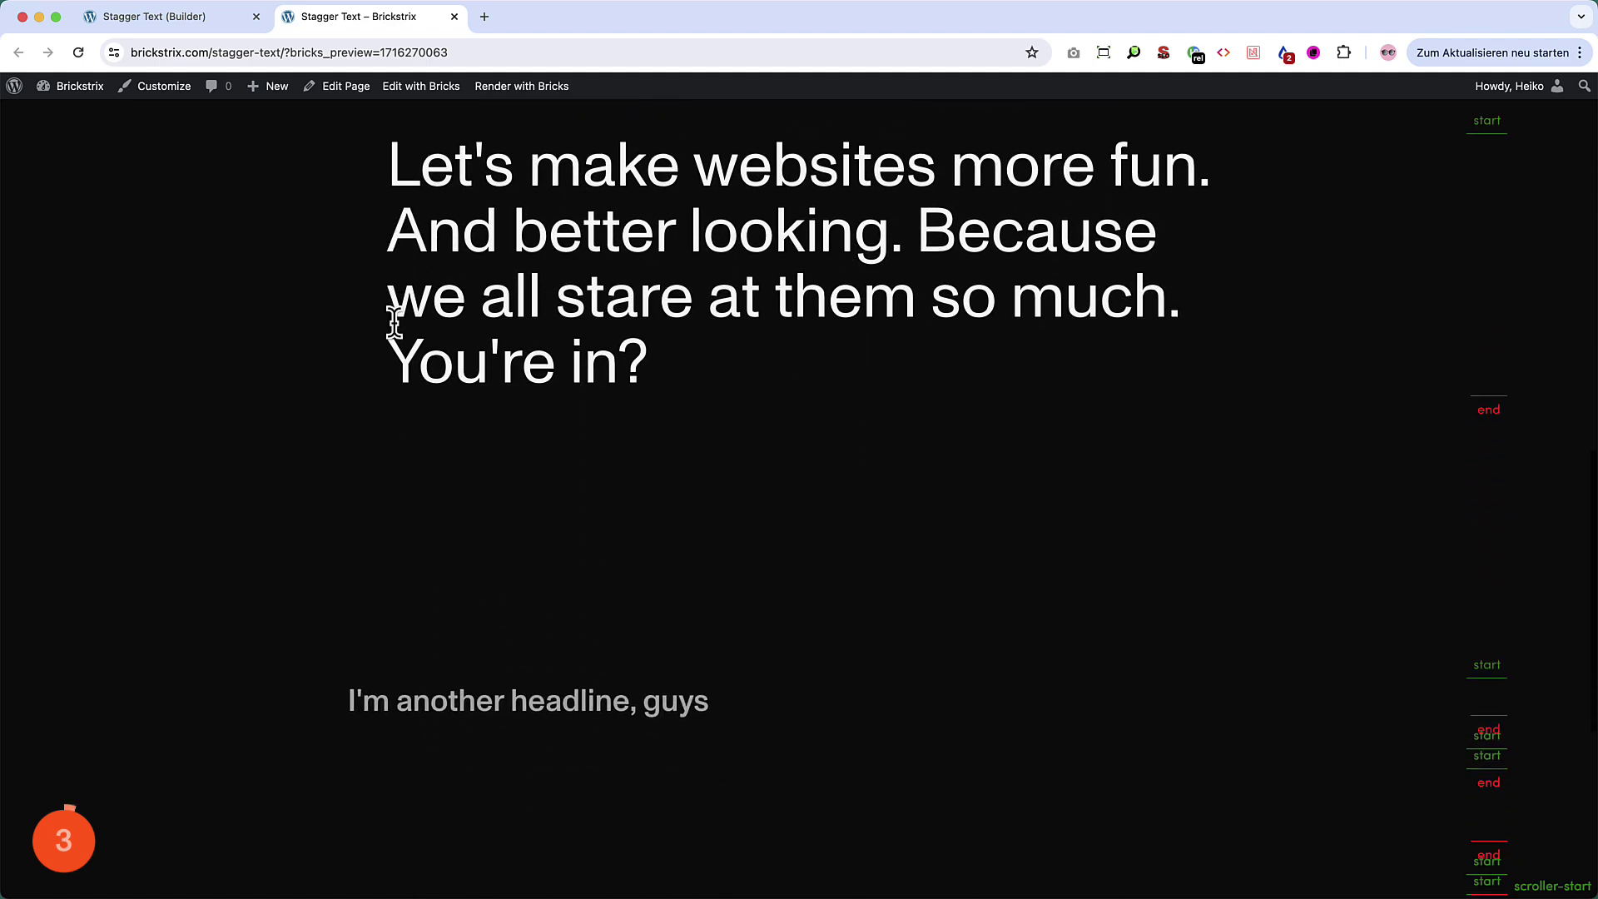
scroll(396, 325, down, 3)
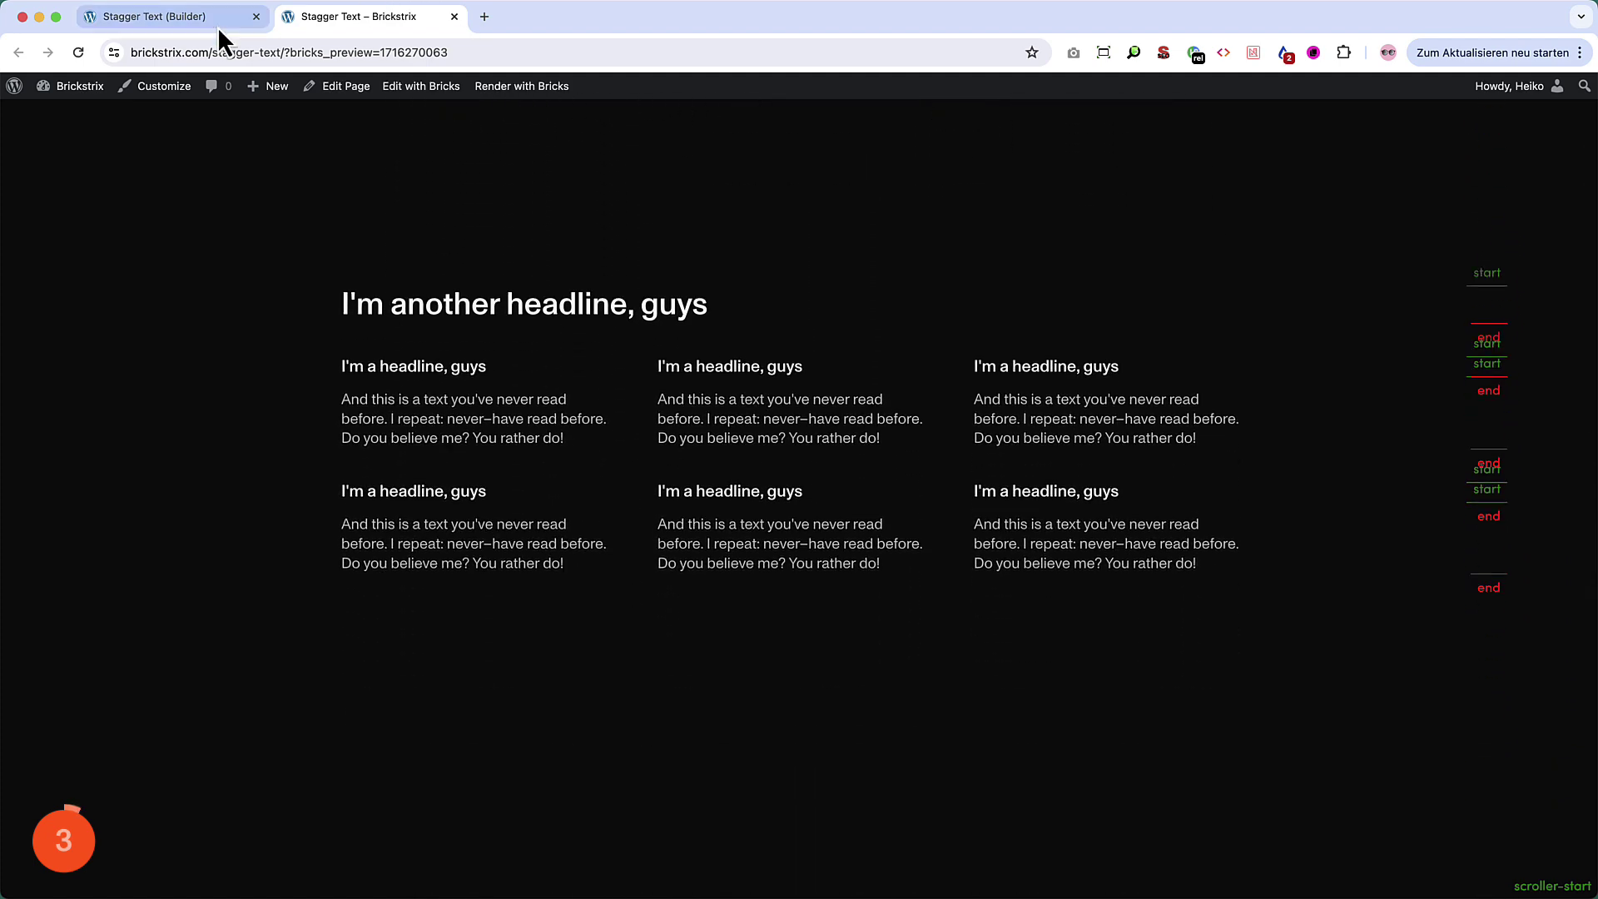
Scroll up and down through the preview sections to watch the paragraph and card grid reveal again
click(167, 17)
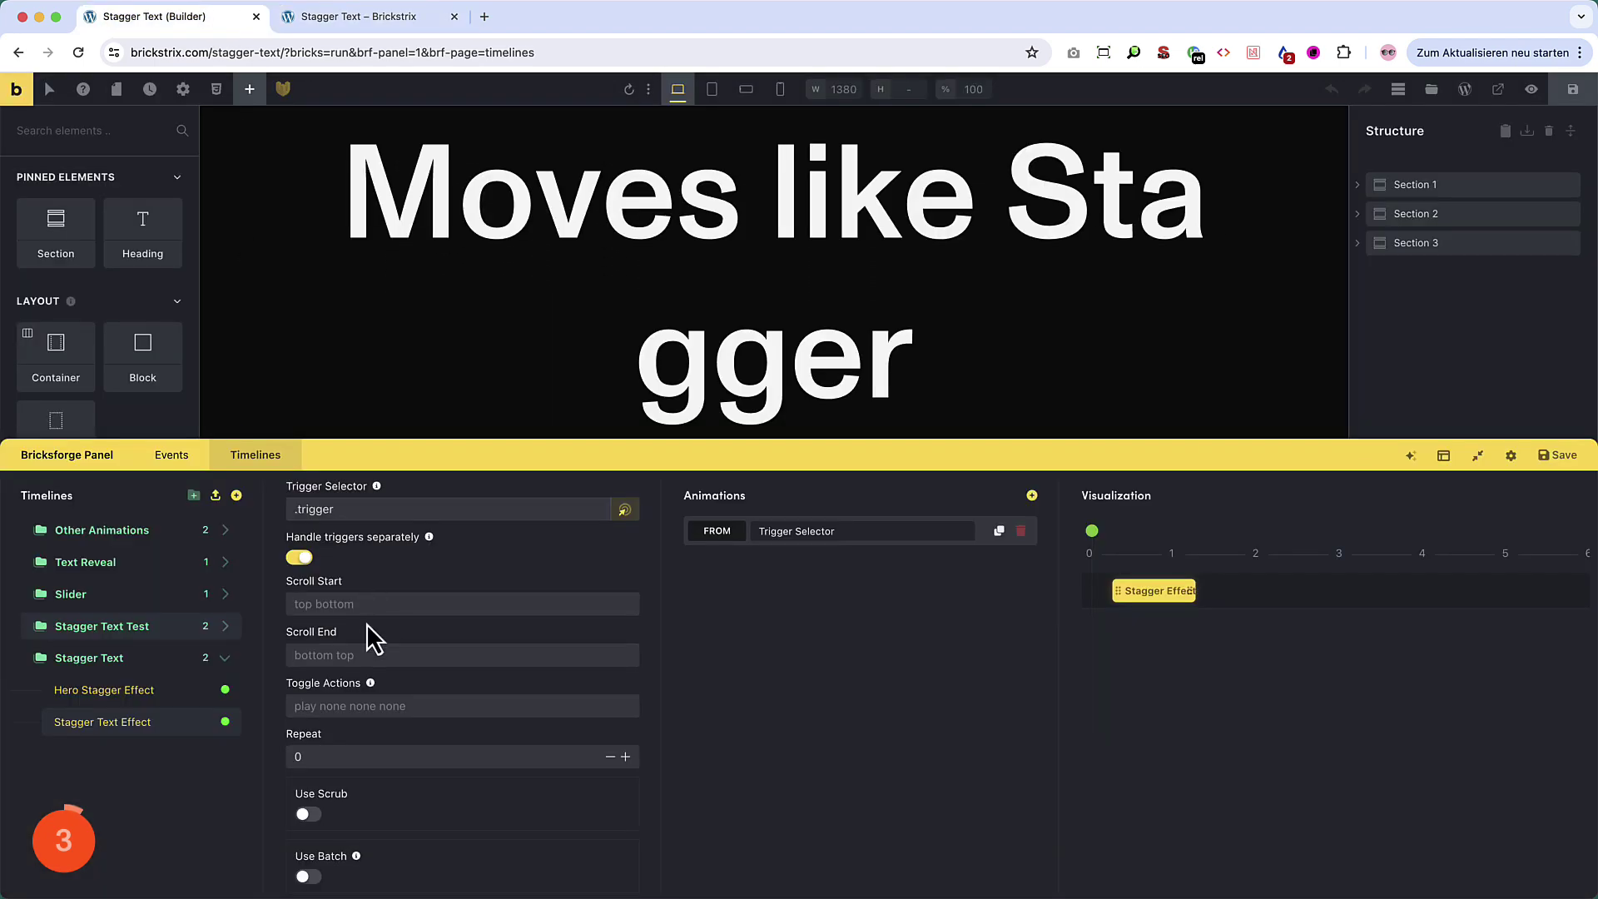
click(393, 19)
scroll(549, 470, up, 1)
scroll(551, 471, up, 20)
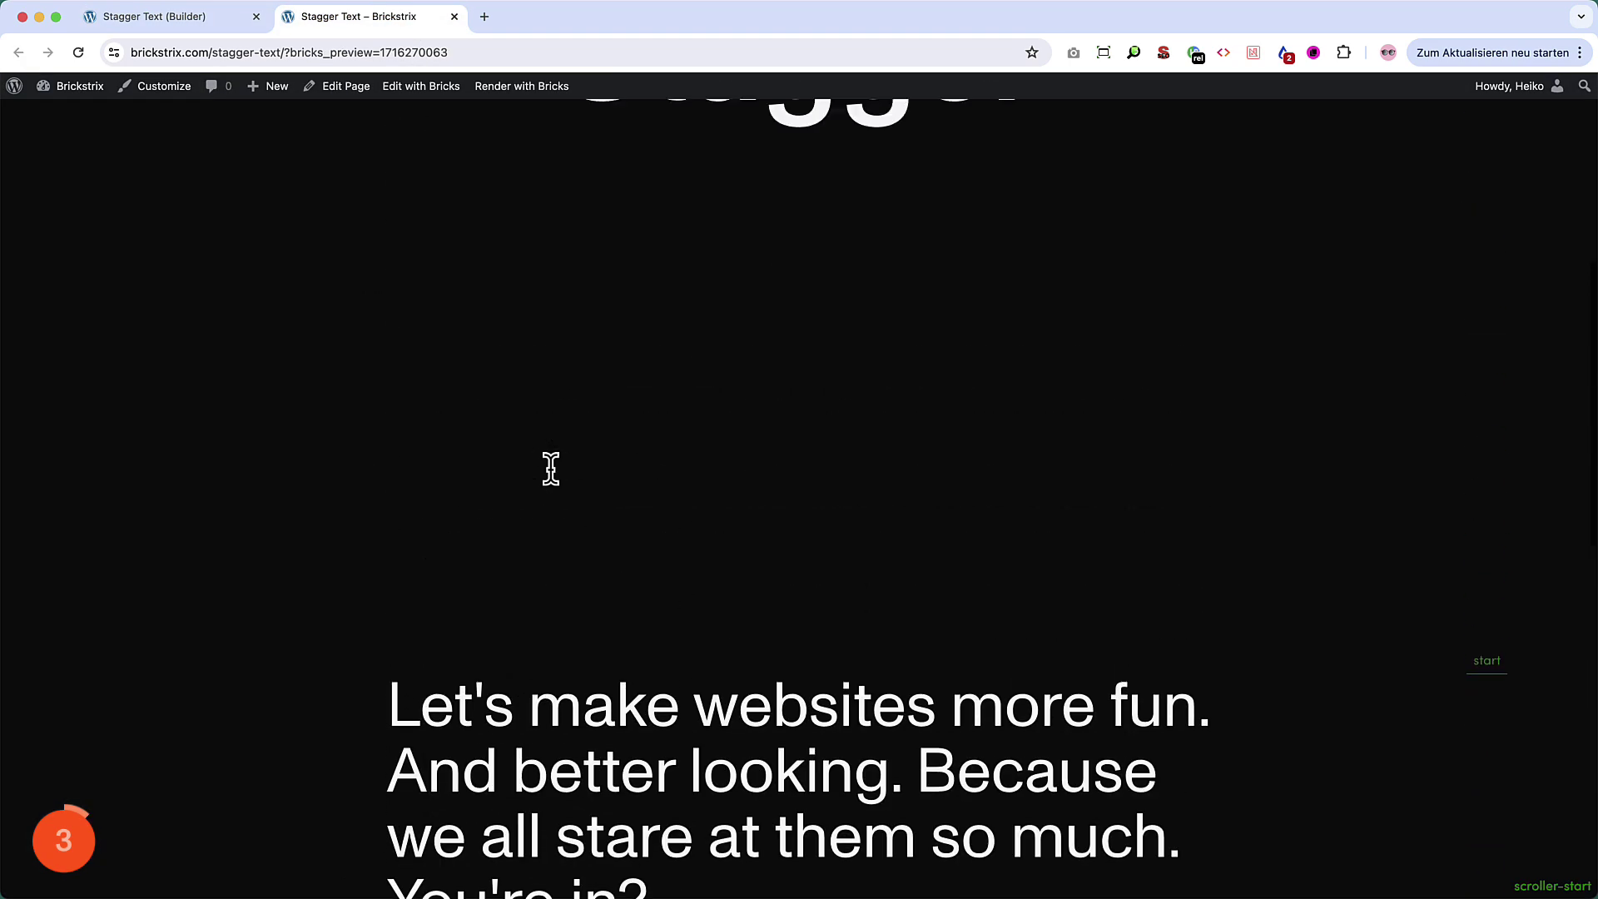
scroll(551, 471, down, 15)
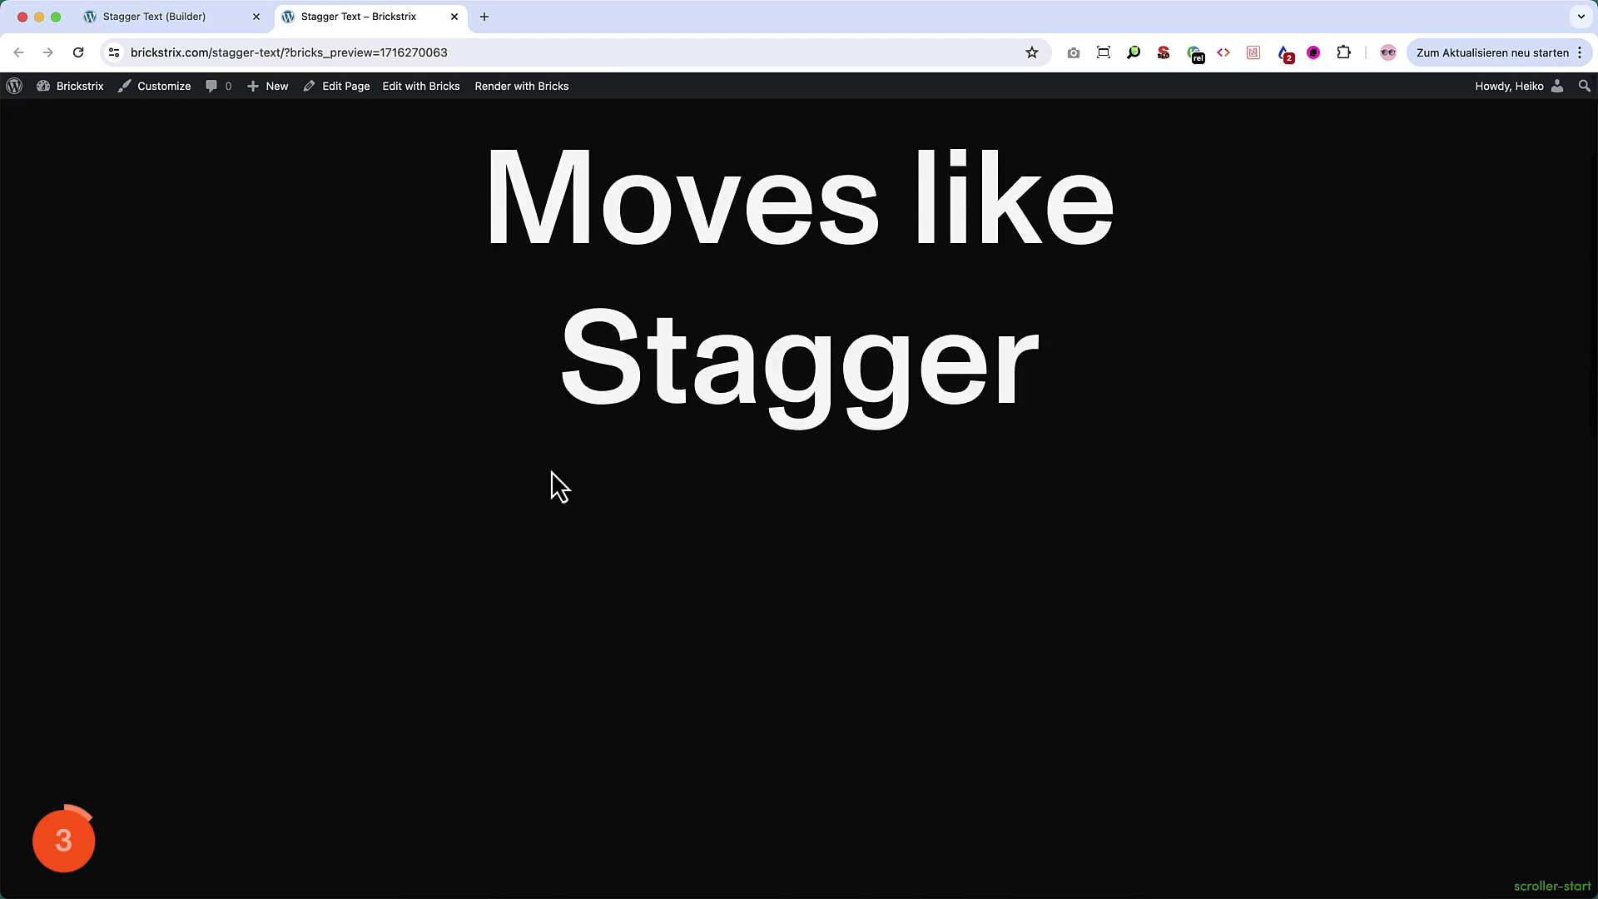
scroll(621, 460, down, 10)
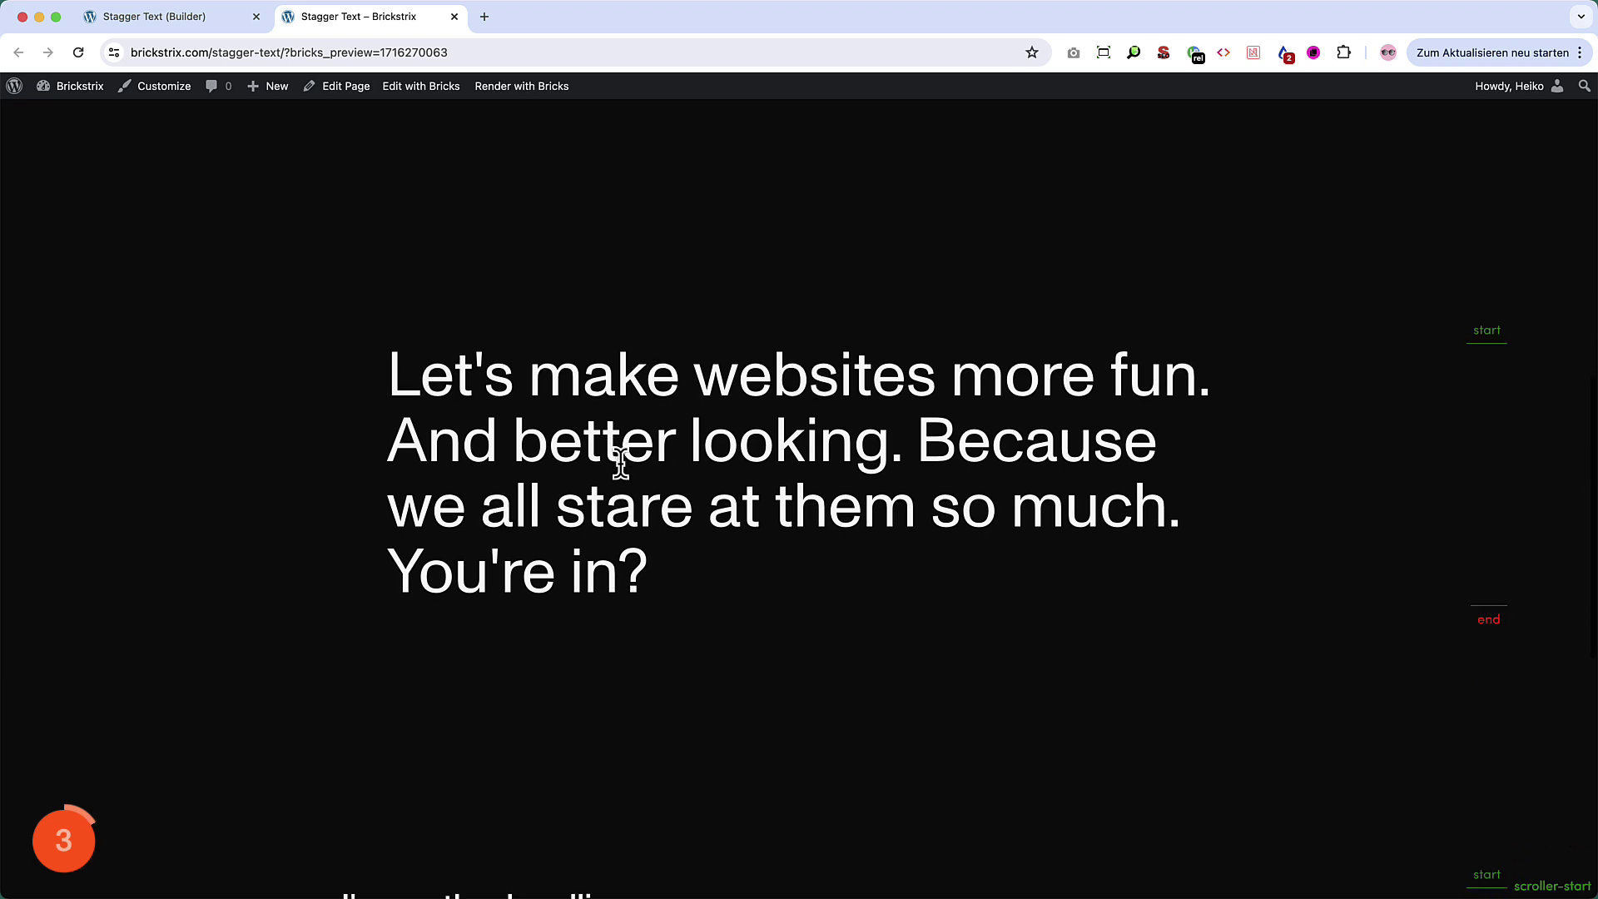
scroll(630, 481, down, 3)
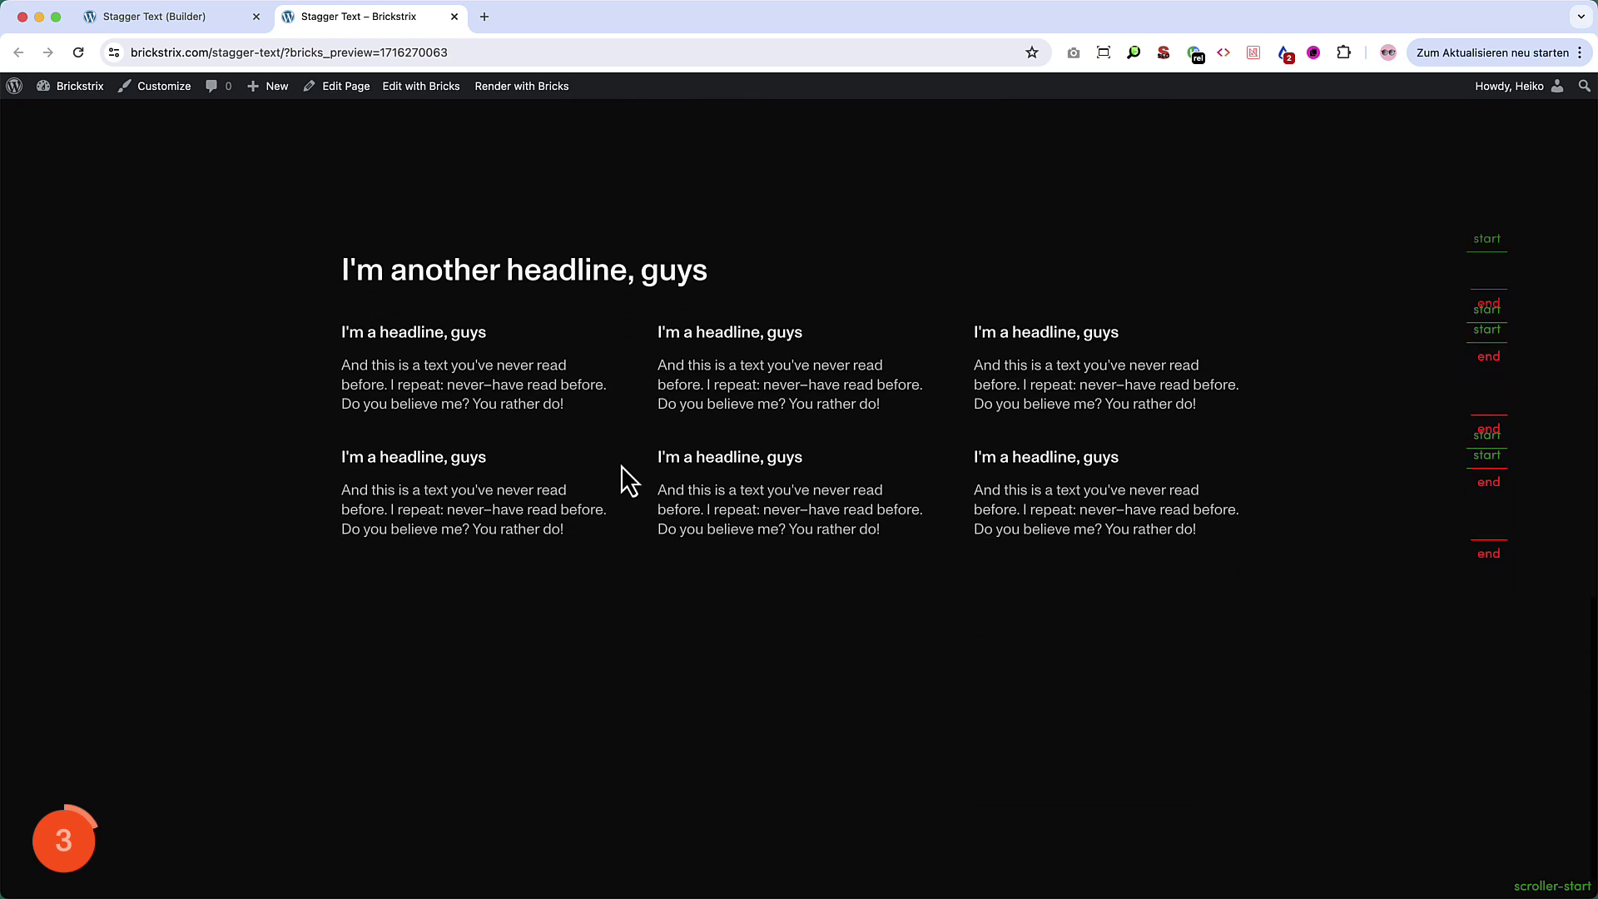
scroll(630, 481, up, 10)
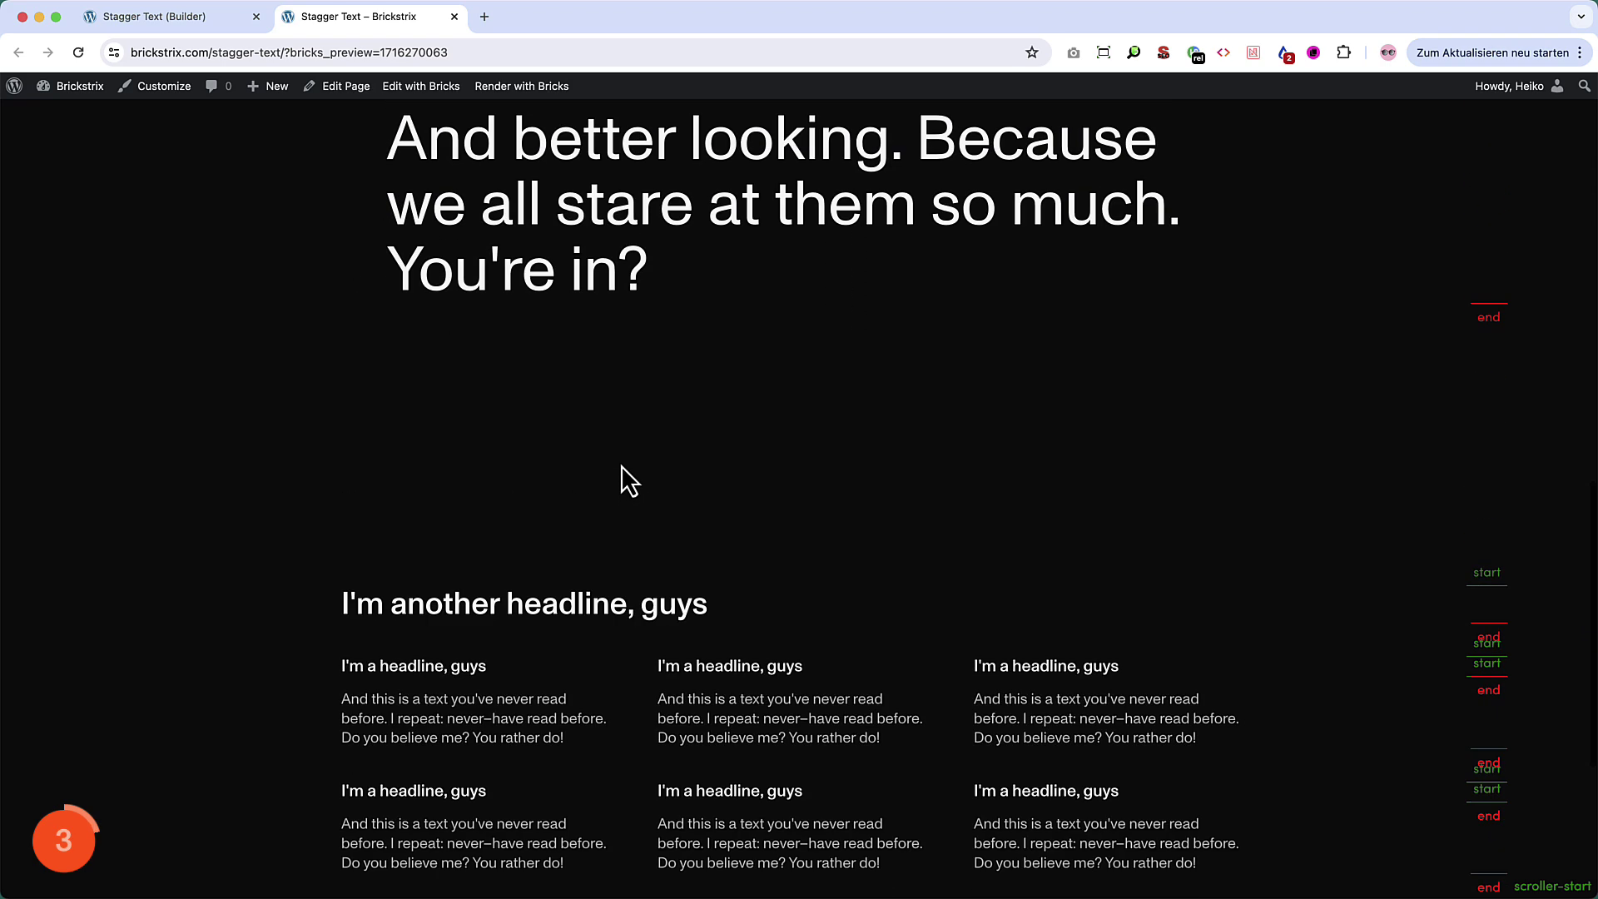
scroll(620, 466, up, 5)
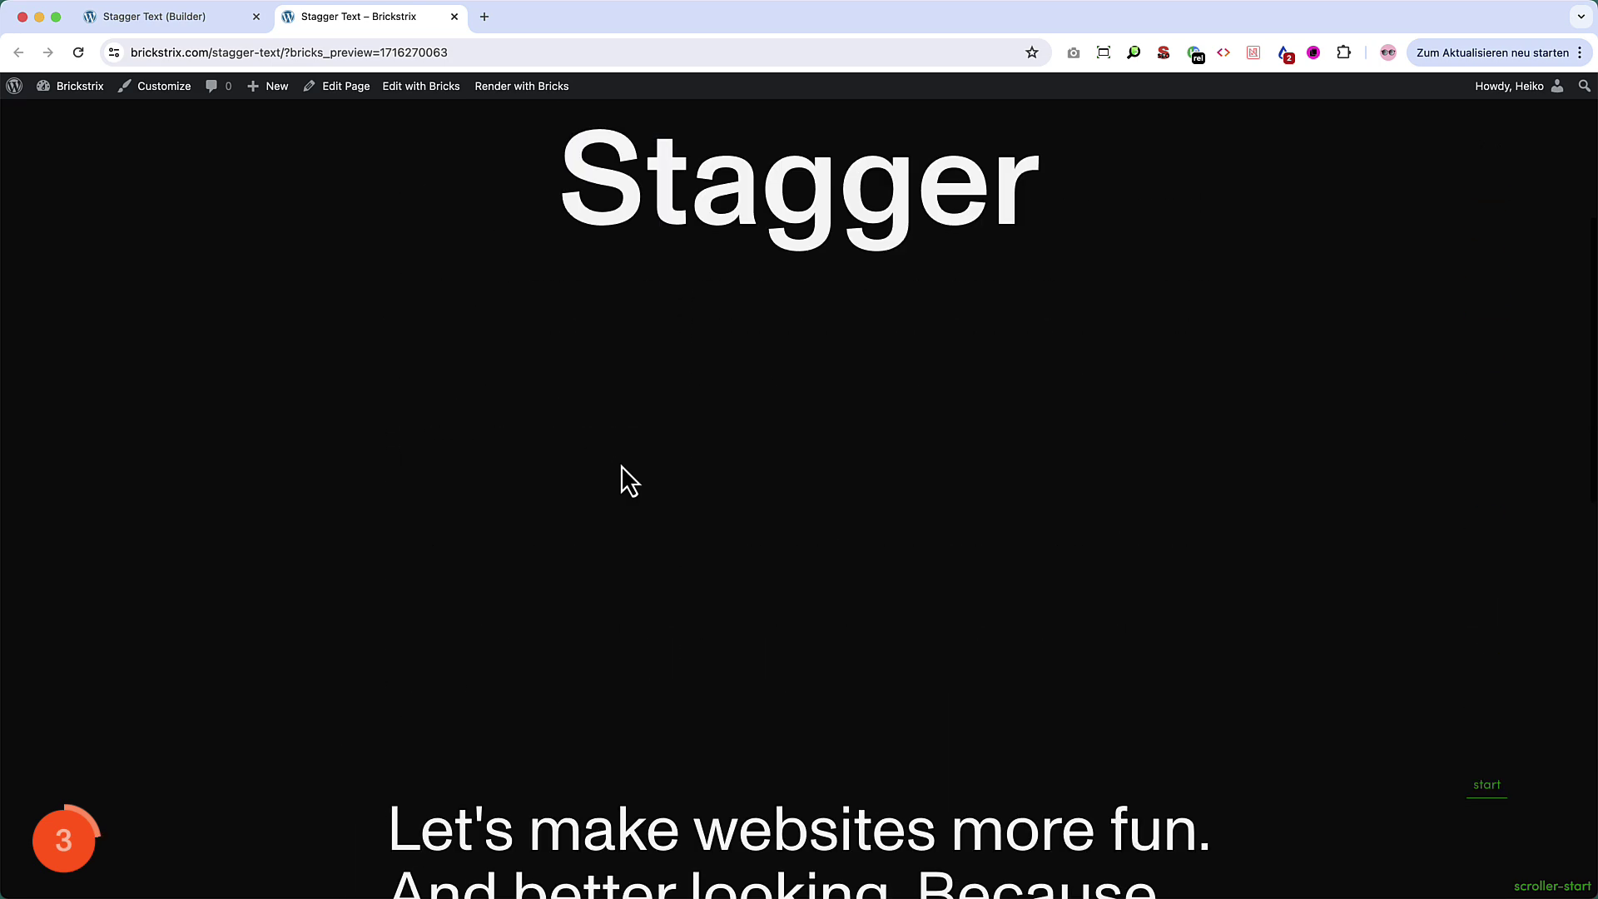
Enter 'play none none reverse' in the Stagger Text Effect's Toggle Actions field
key(ctrl+shift+Tab)
click(448, 706)
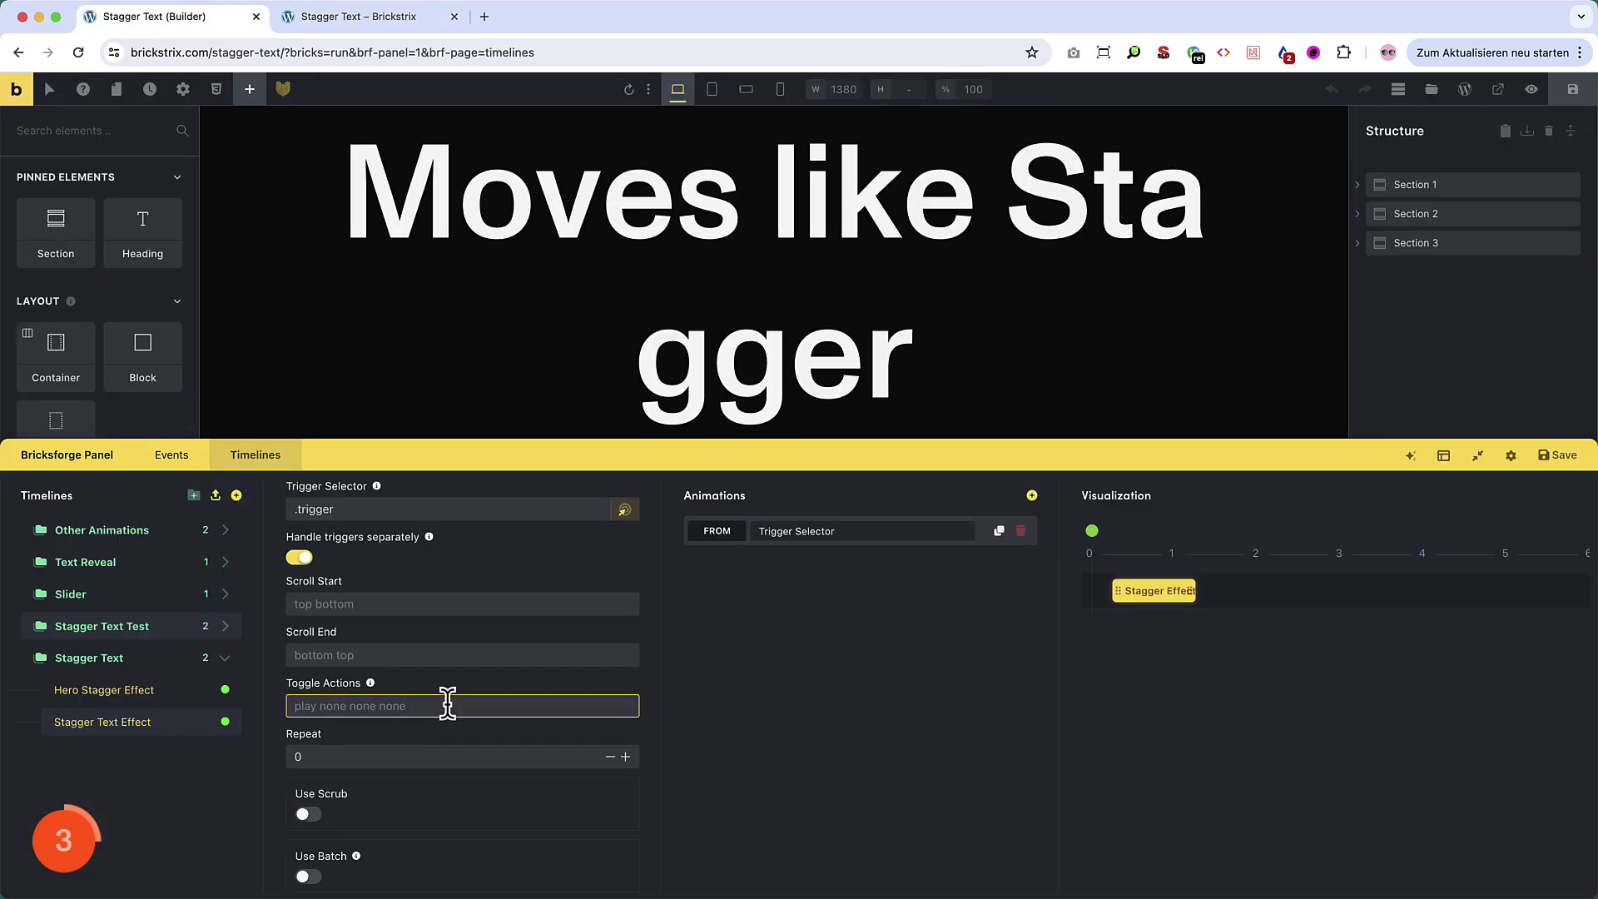
mouse_move(371, 683)
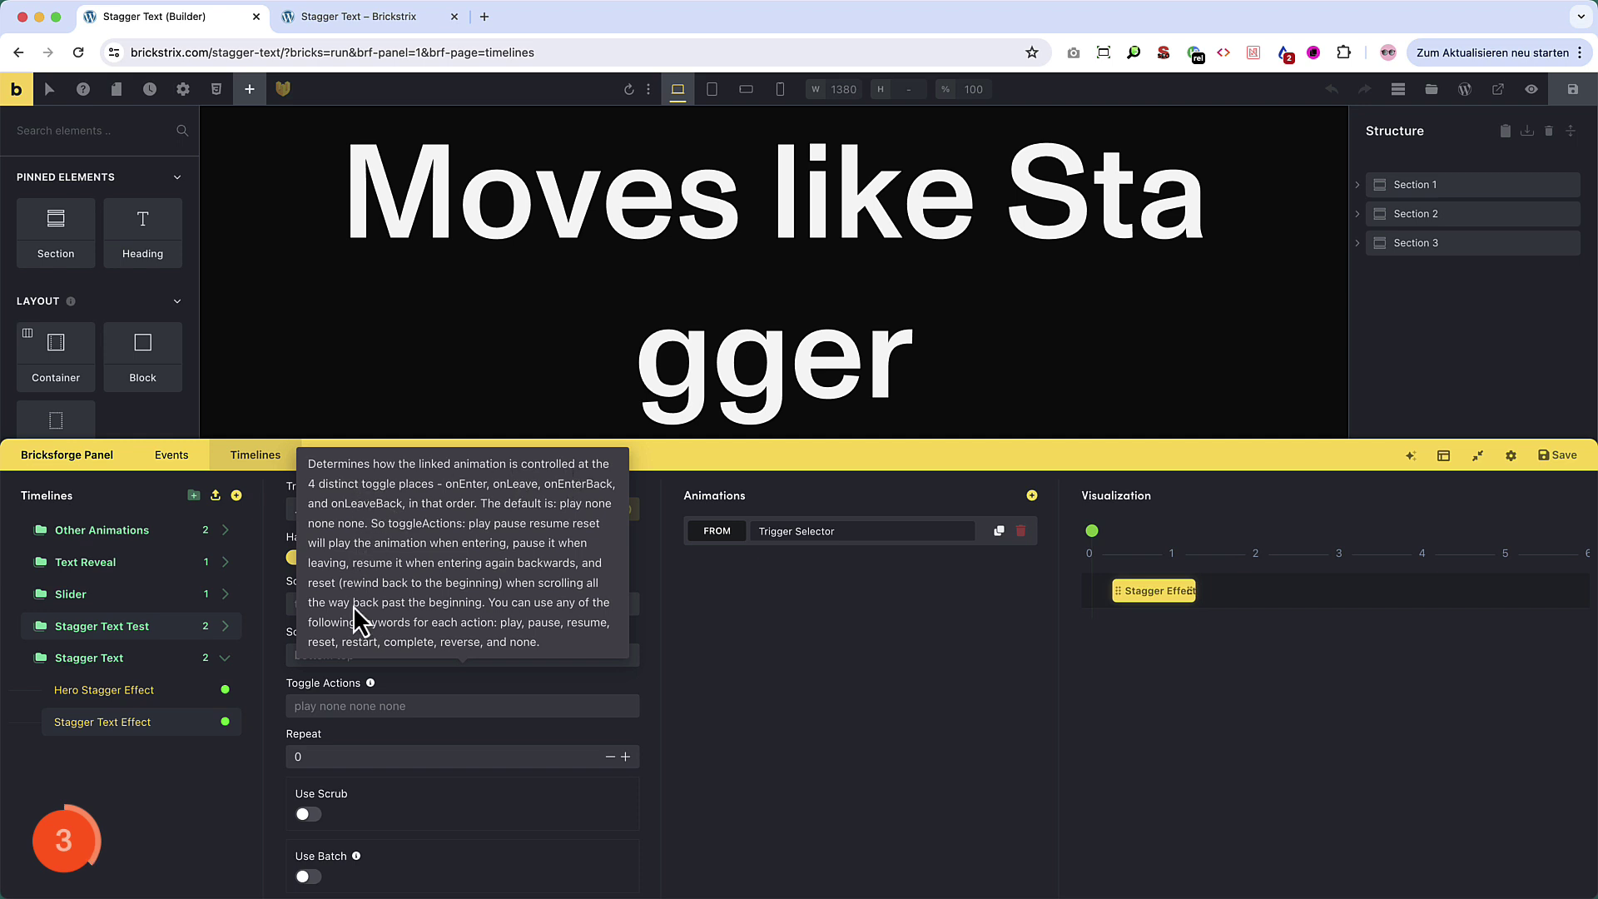
click(327, 706)
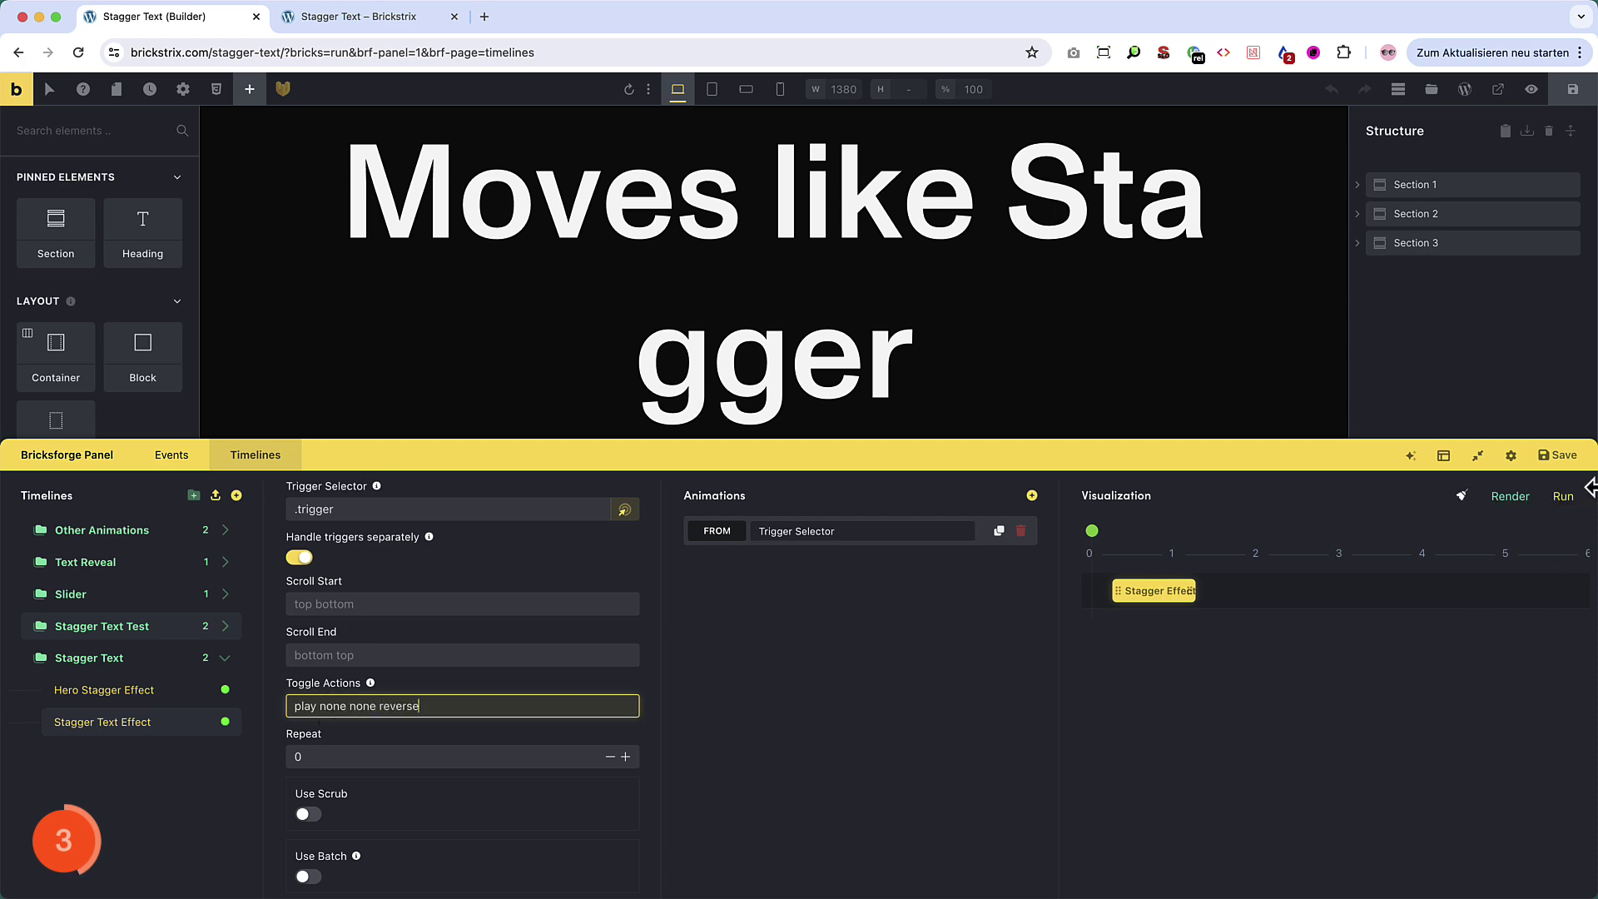
key(ctrl+Tab)
scroll(452, 492, down, 10)
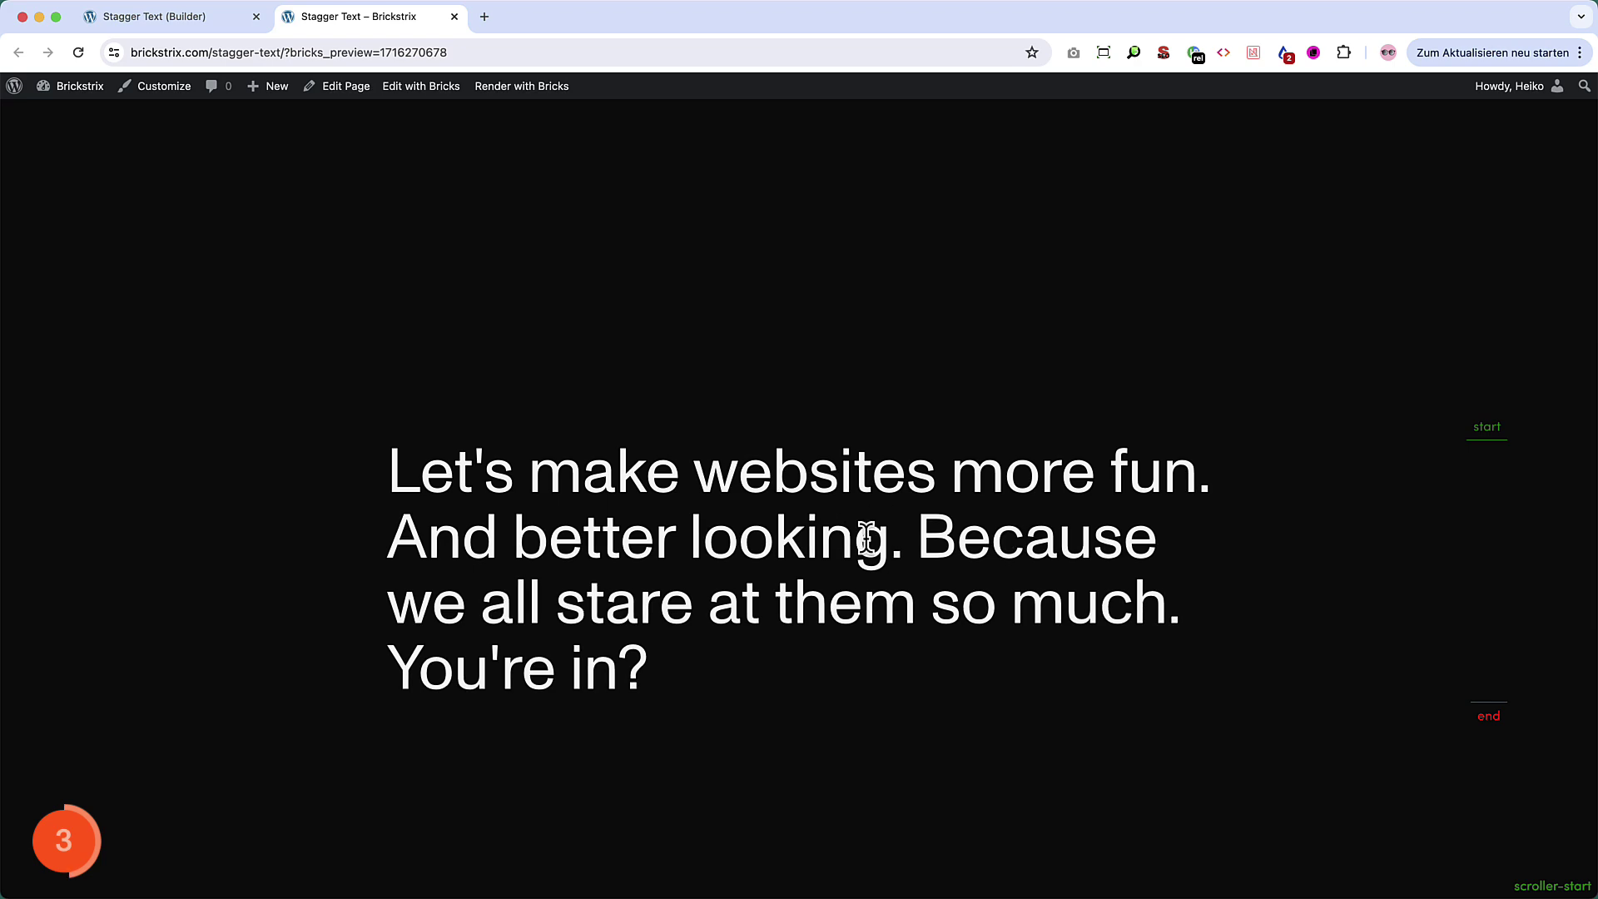
scroll(866, 539, down, 10)
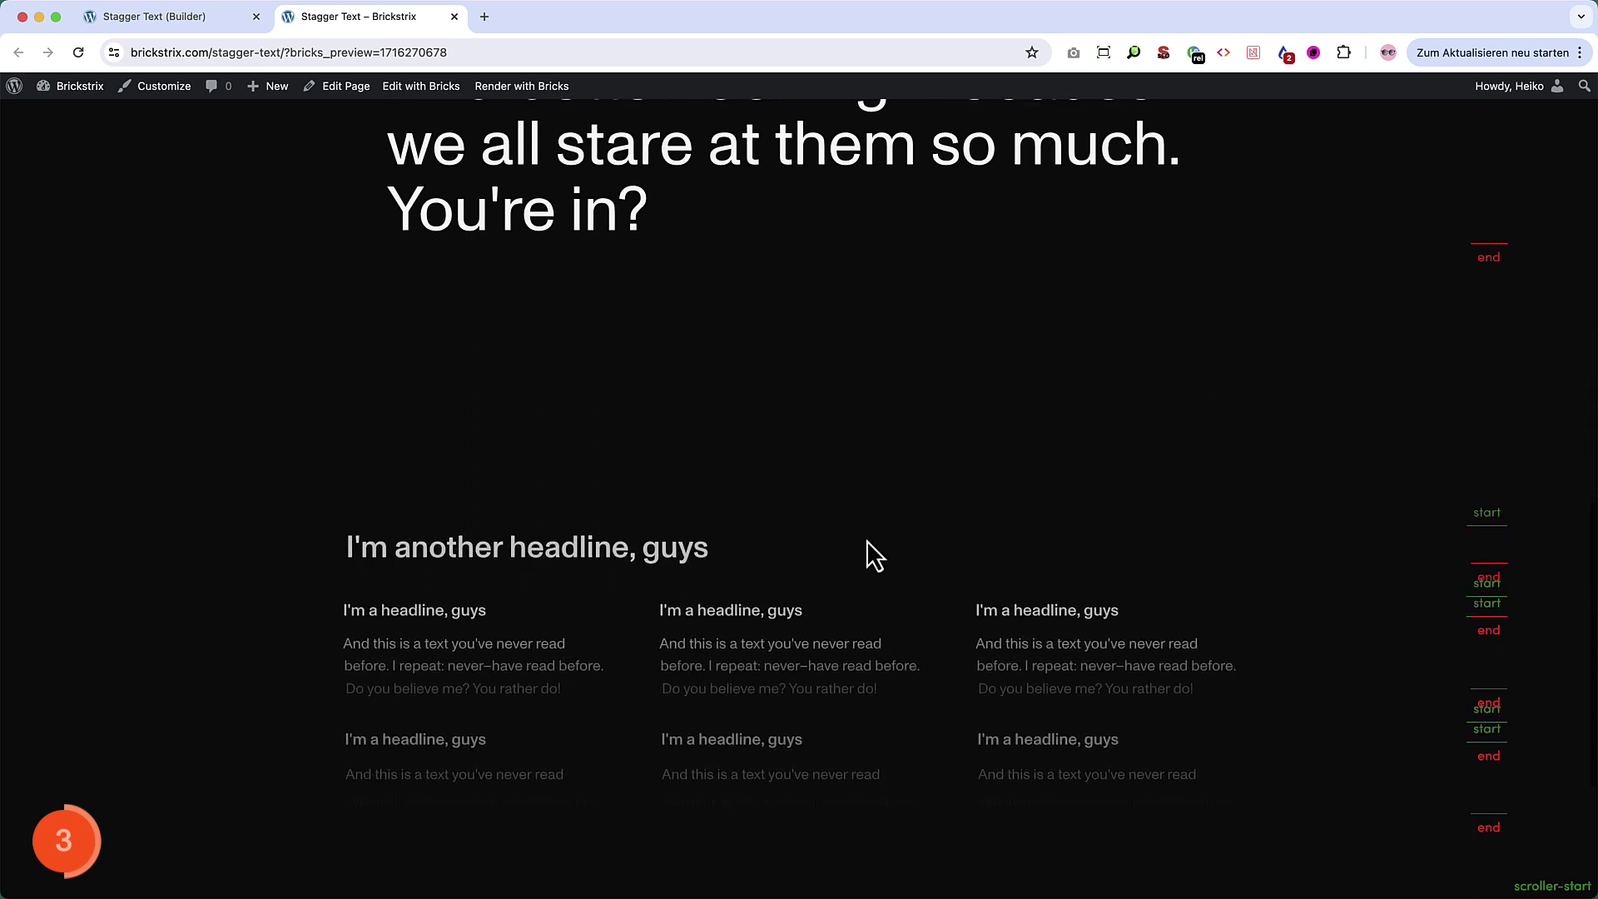
scroll(713, 304, down, 3)
scroll(712, 305, up, 6)
scroll(713, 303, up, 4)
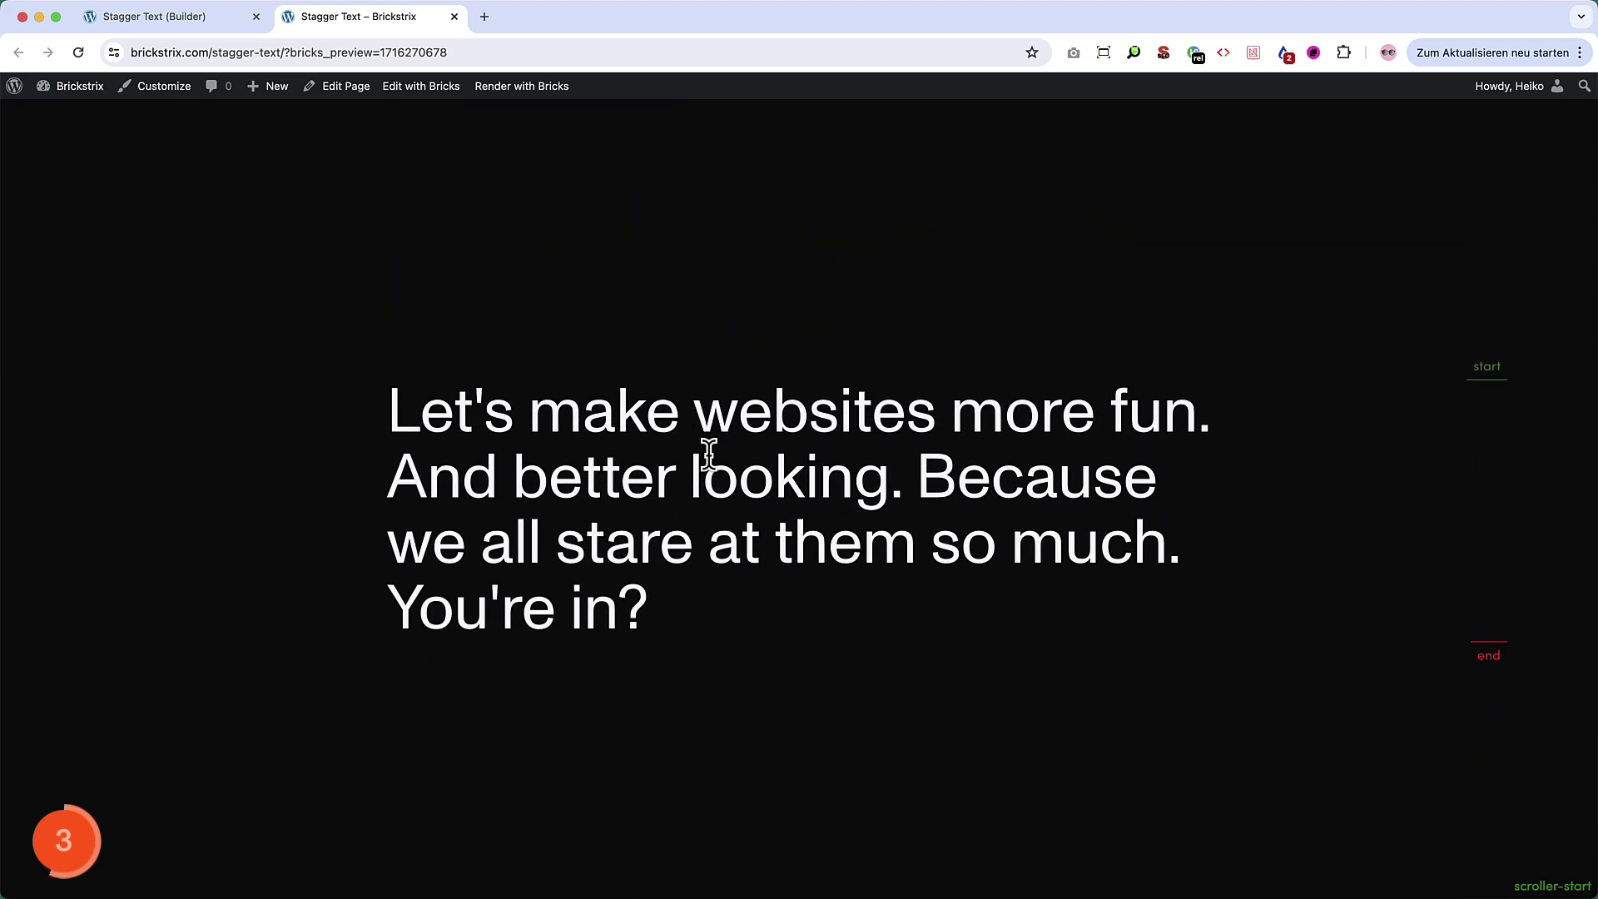
scroll(708, 454, up, 5)
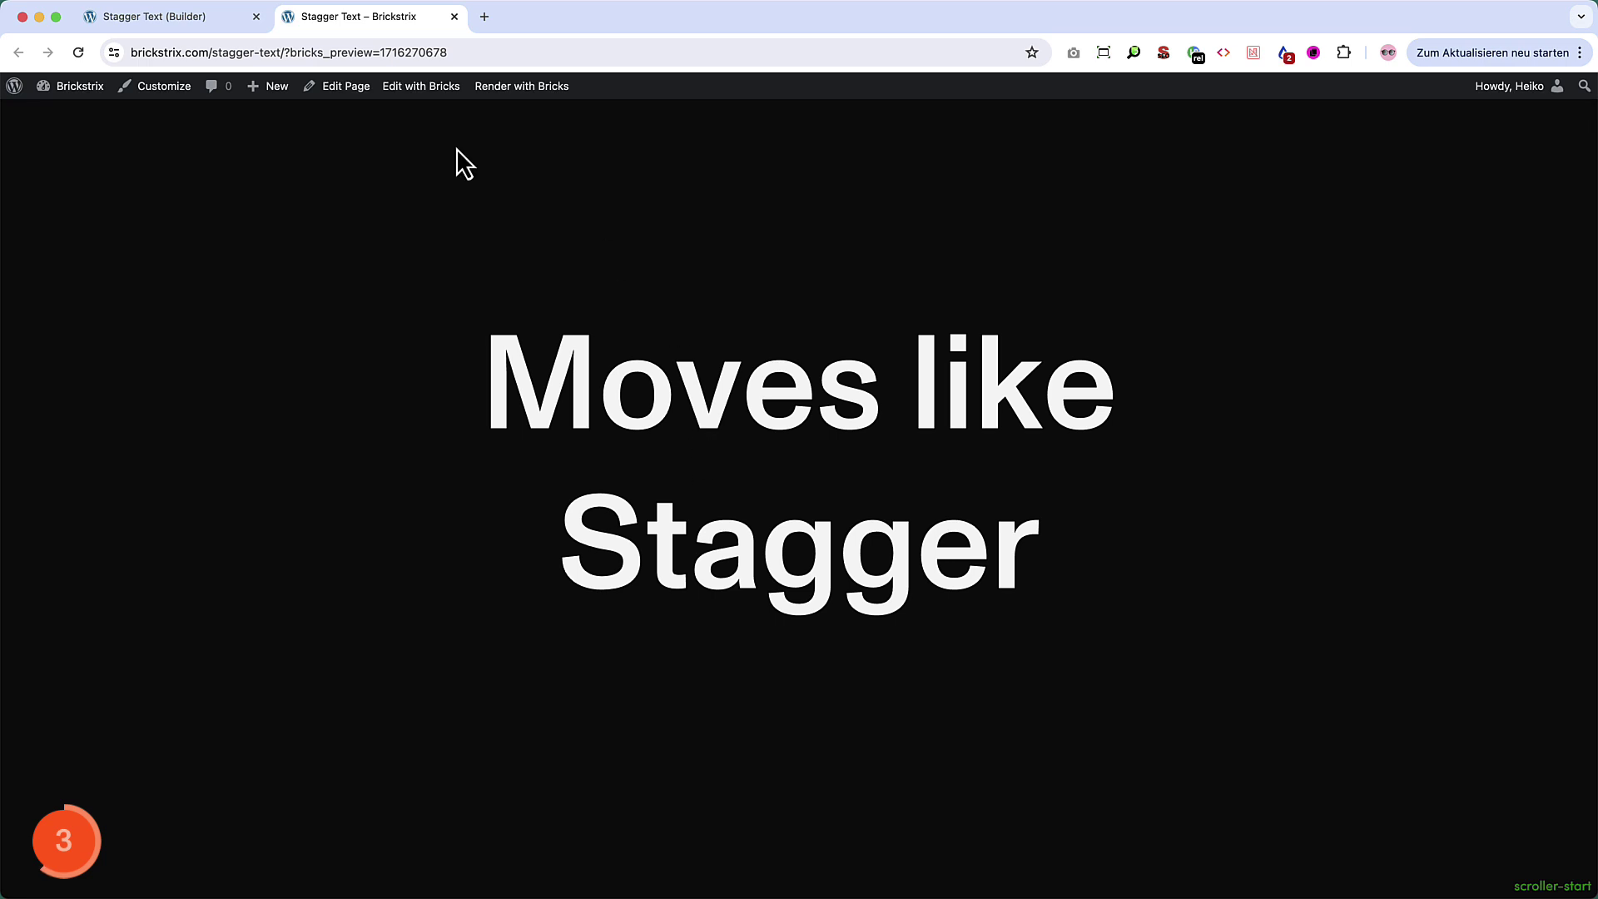
click(226, 18)
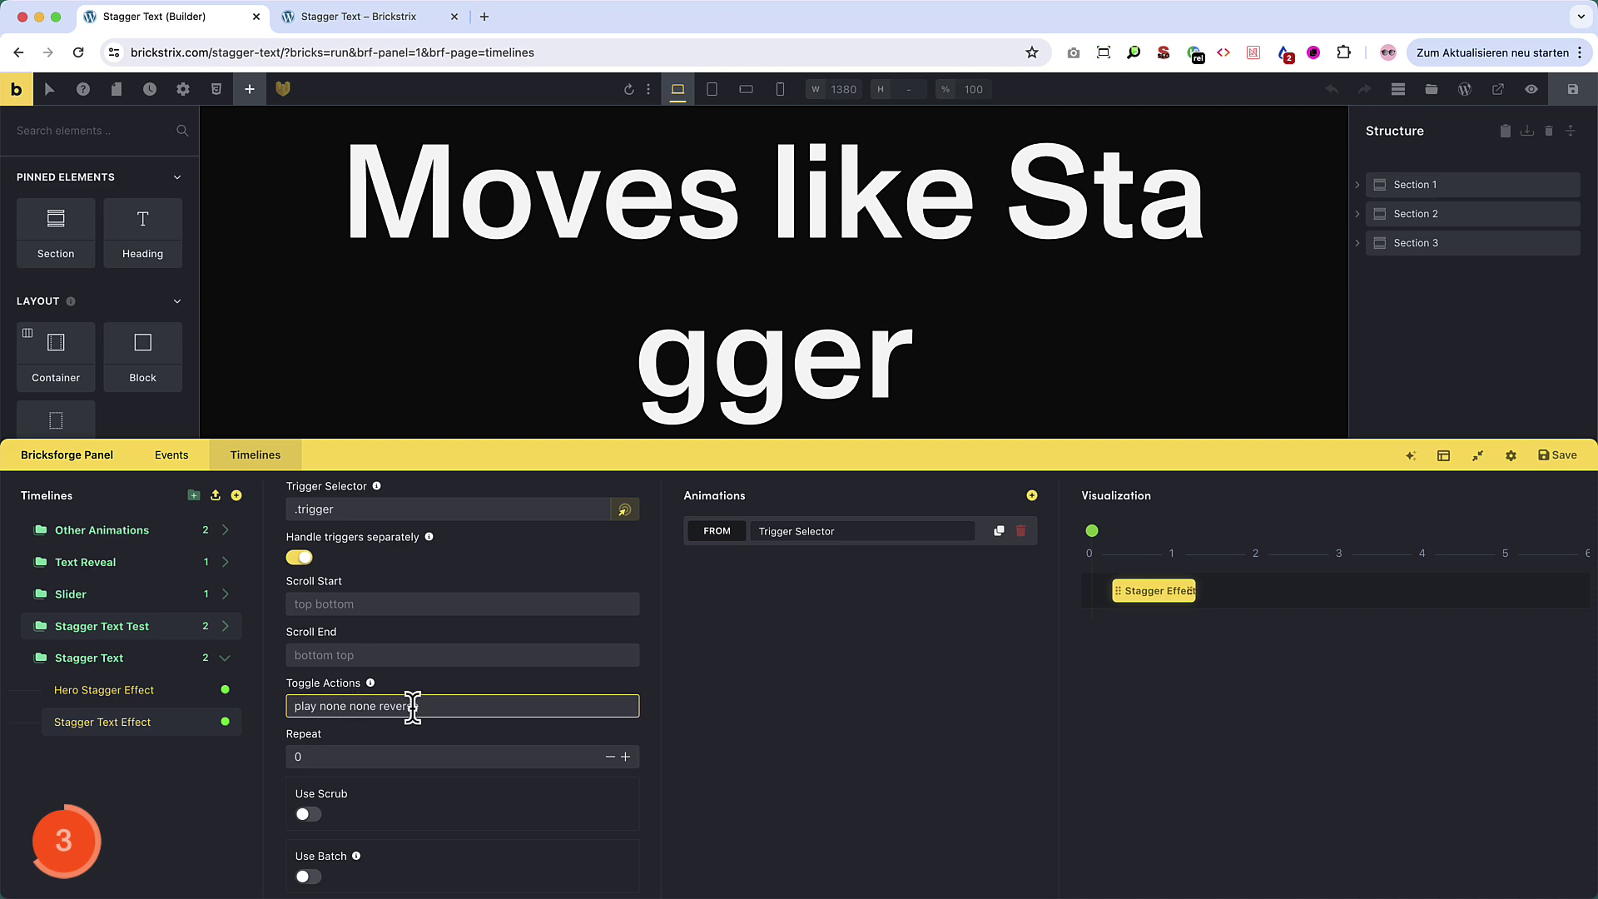
click(391, 16)
scroll(604, 466, down, 5)
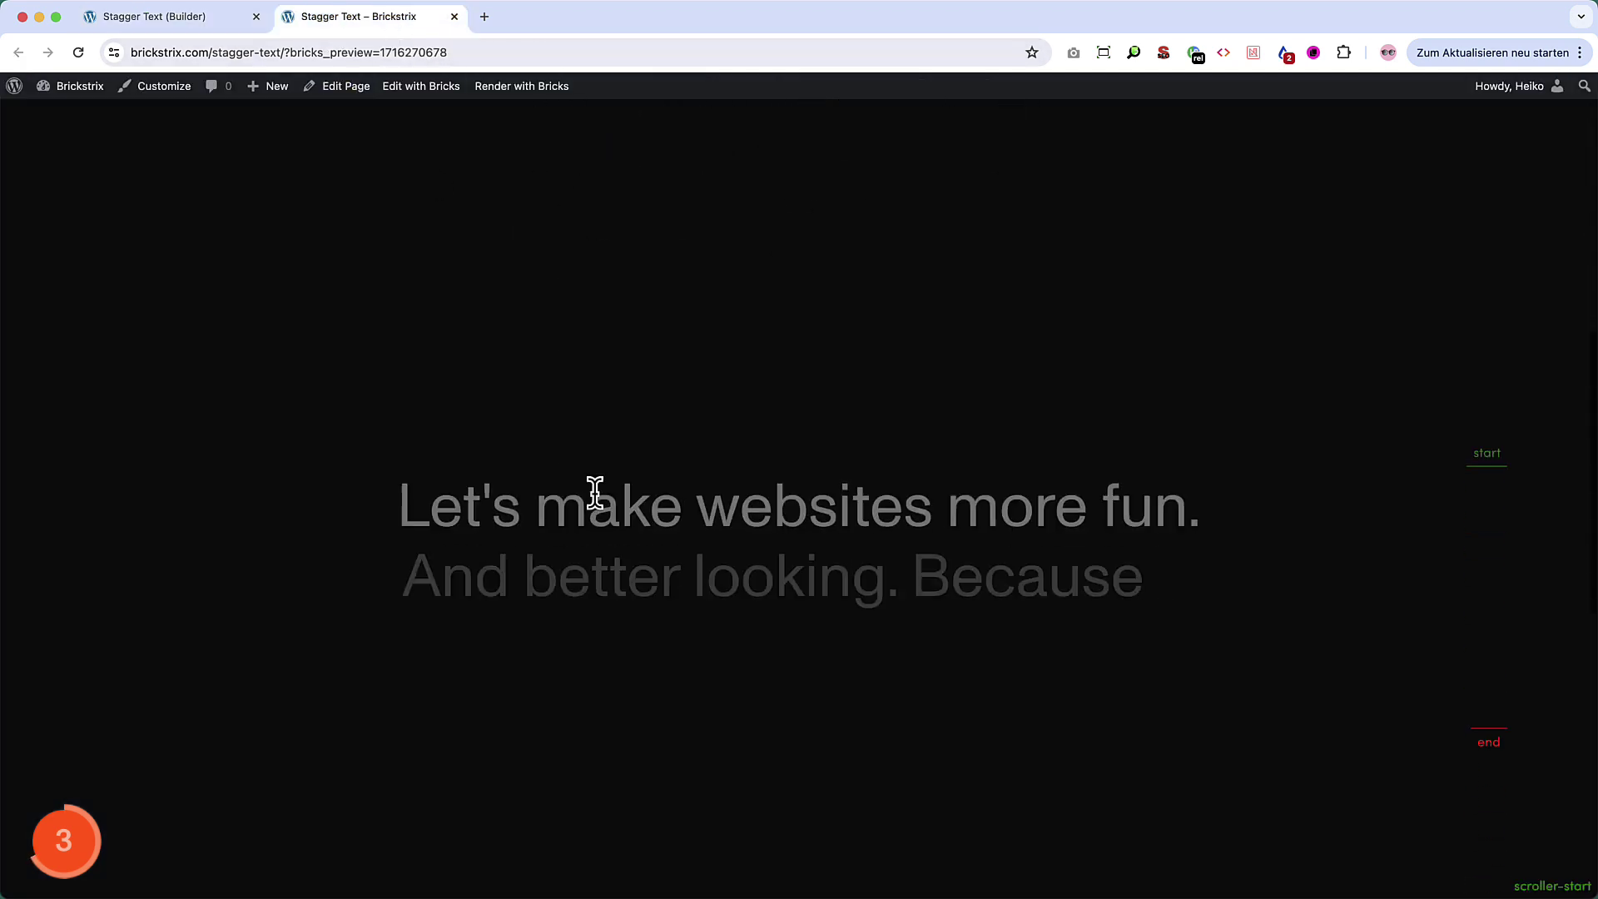
scroll(595, 493, down, 2)
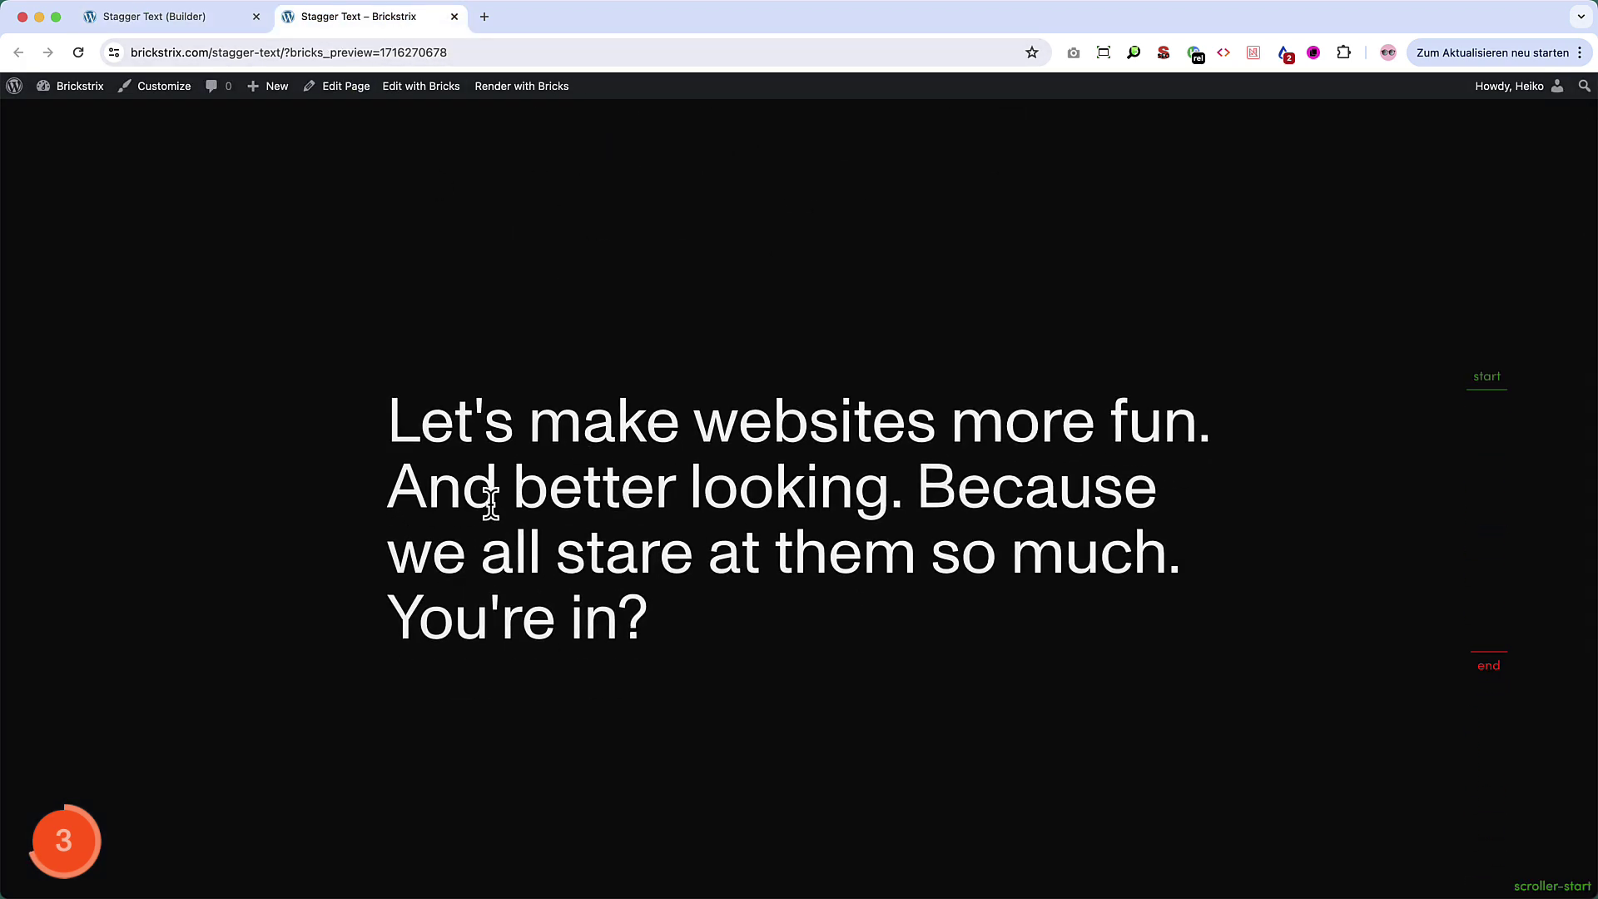
scroll(491, 504, down, 7)
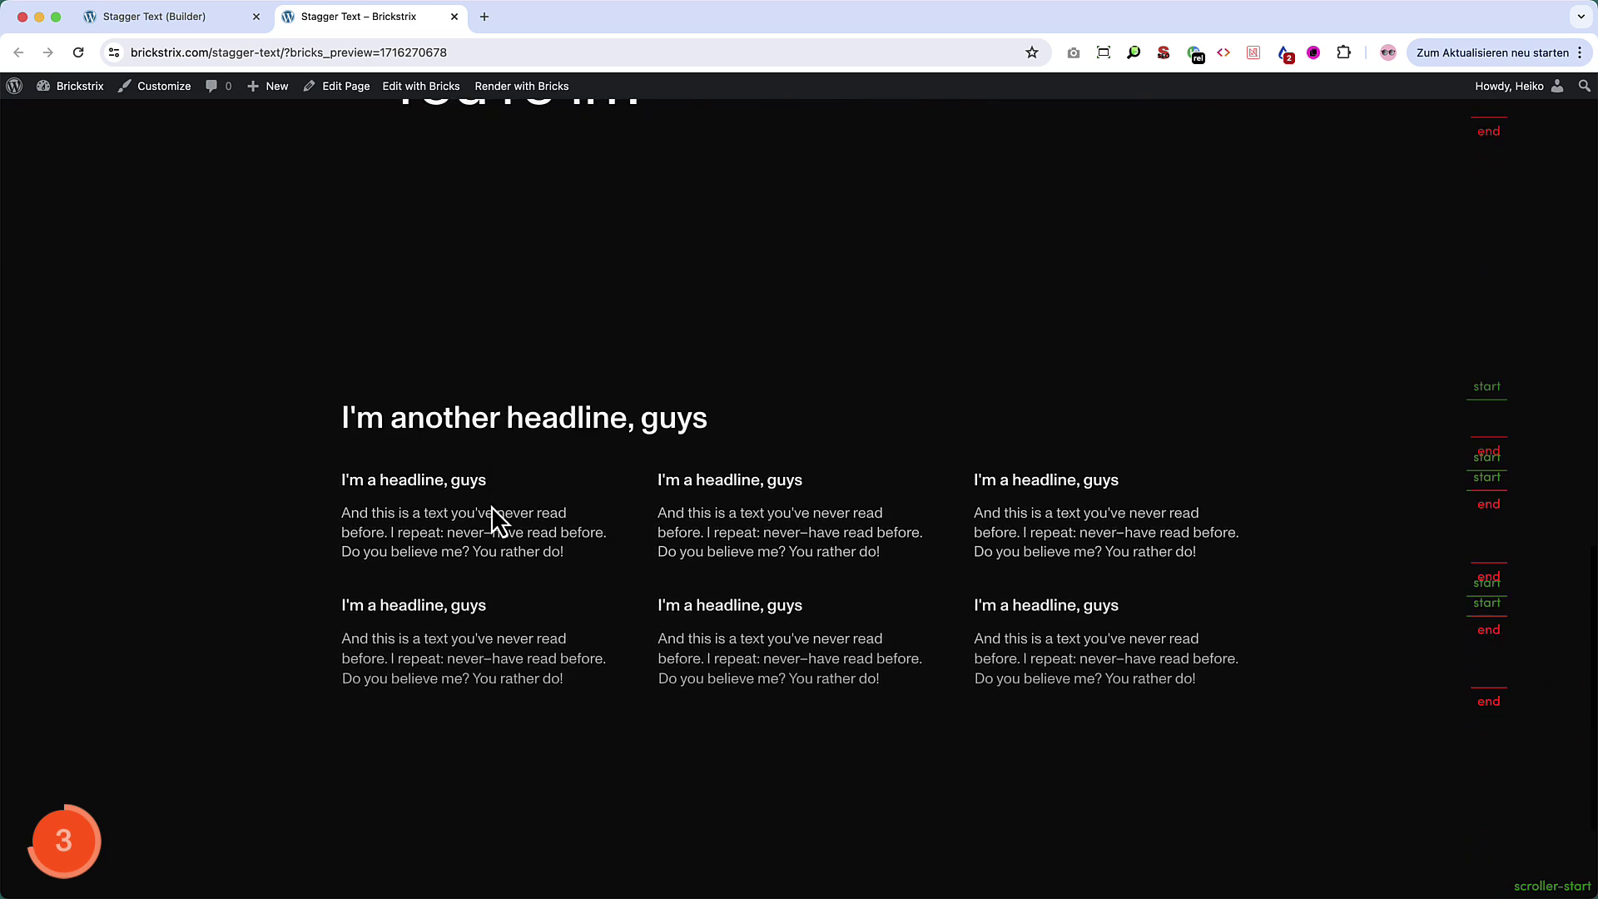
scroll(491, 518, down, 2)
scroll(733, 166, up, 7)
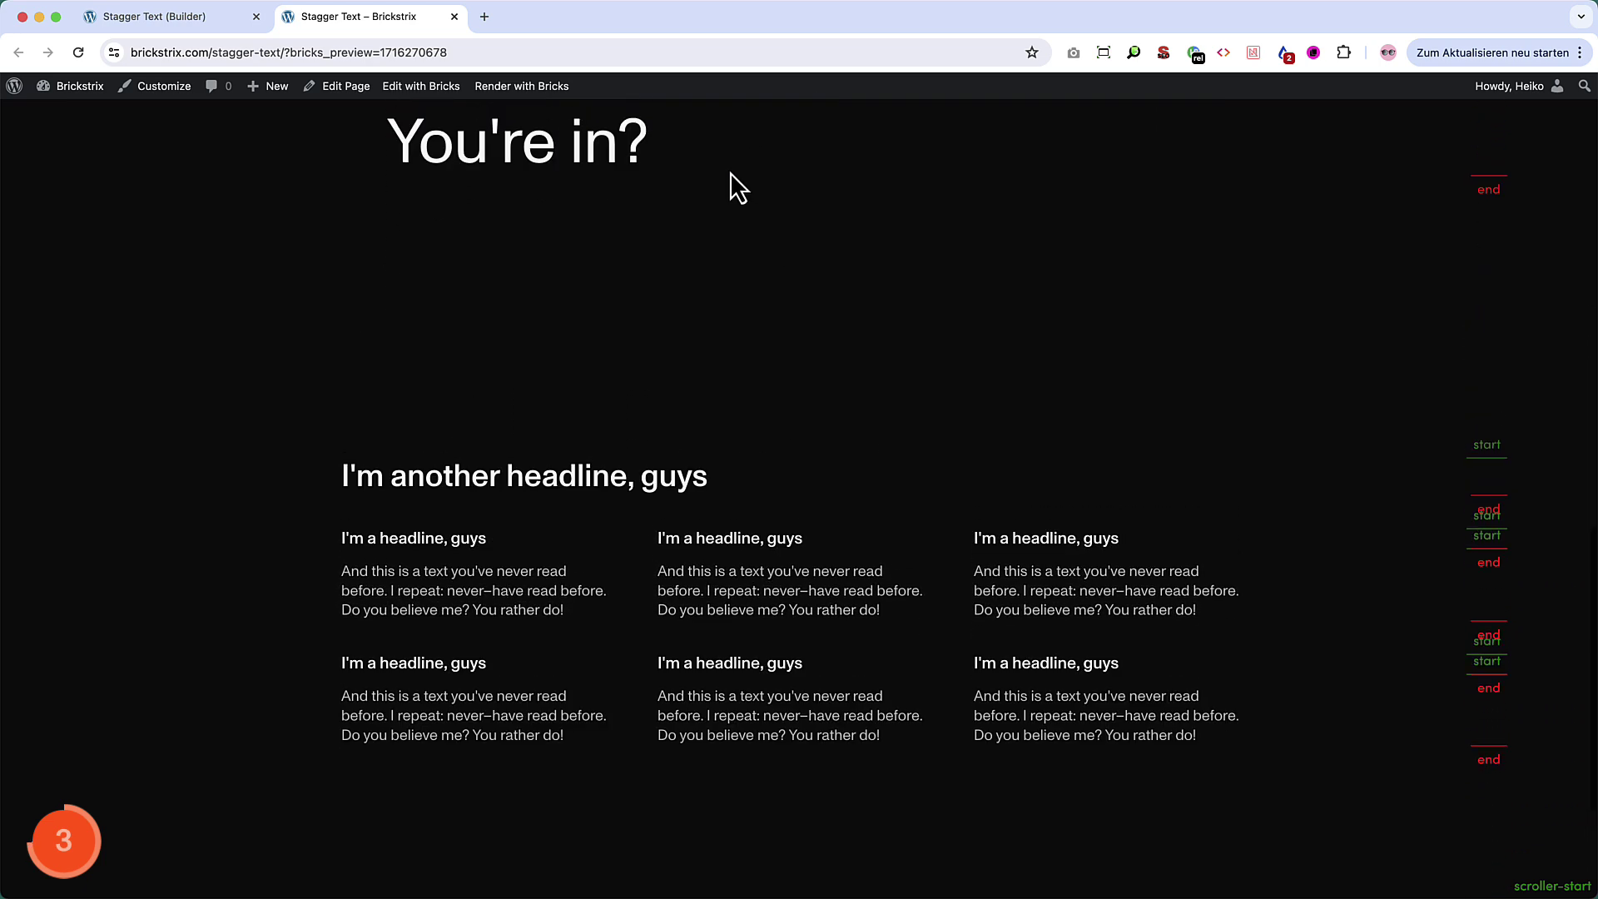
scroll(756, 348, up, 8)
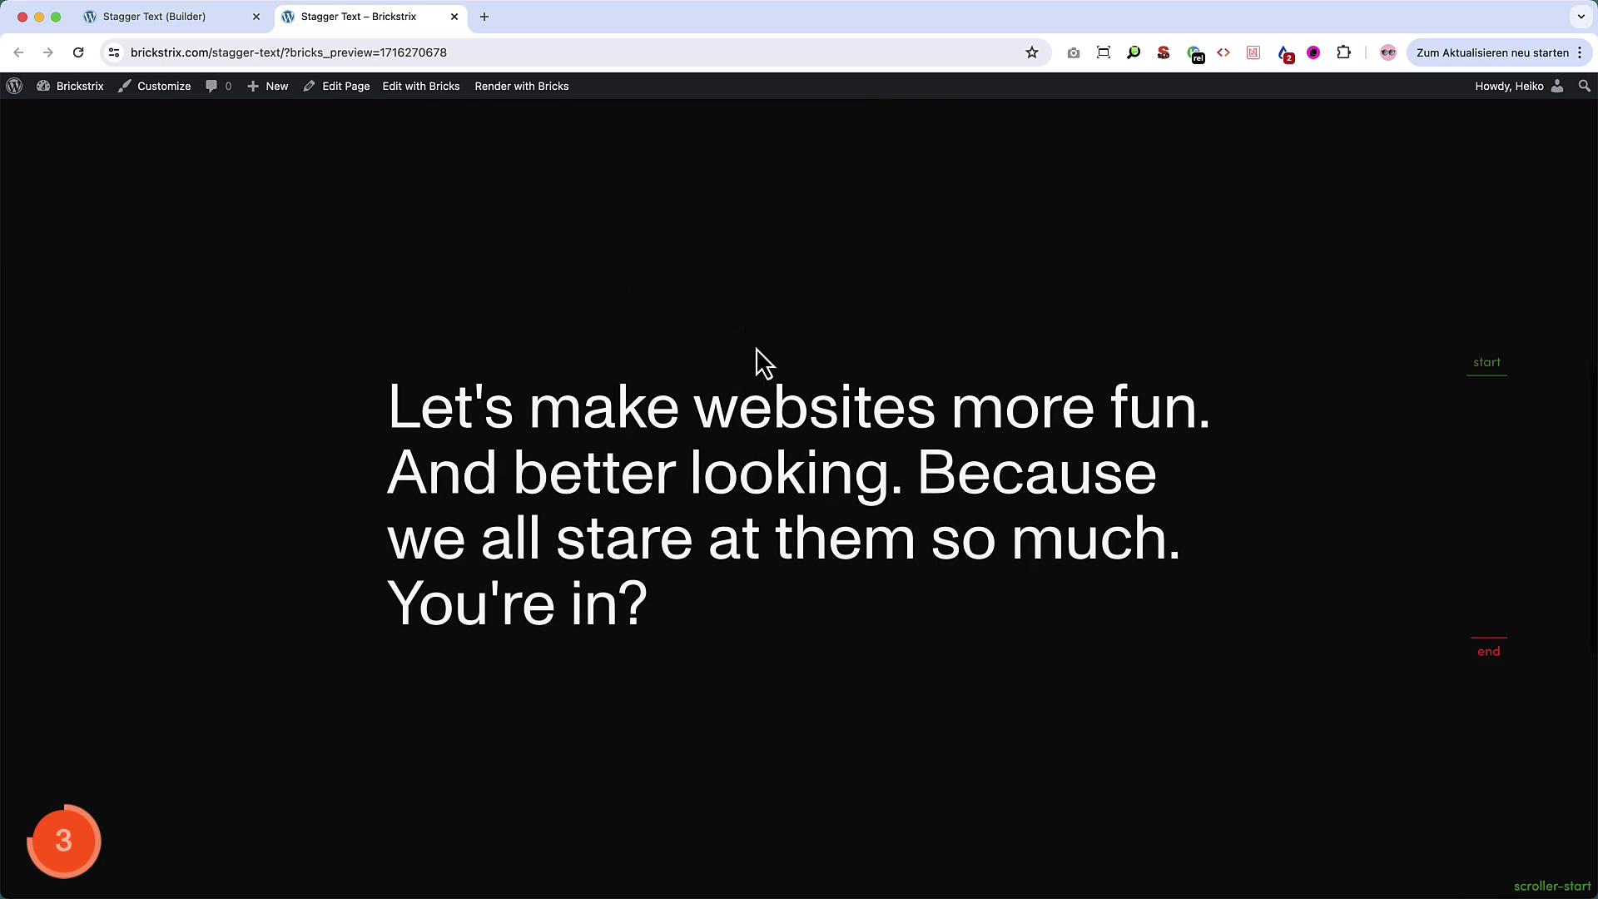
scroll(828, 362, up, 5)
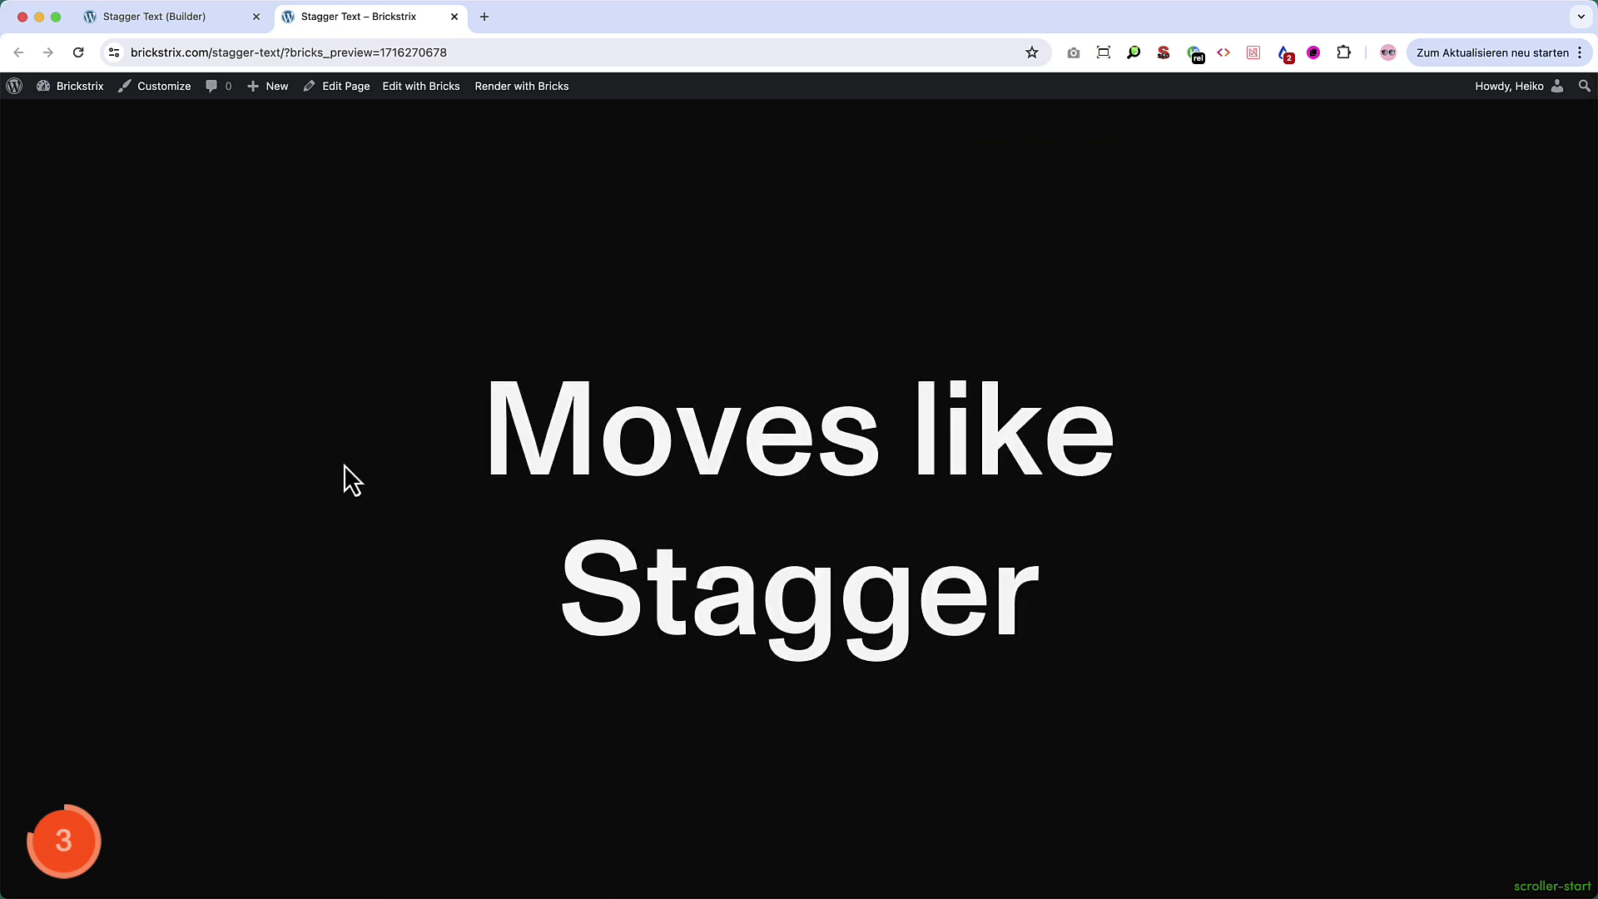
scroll(308, 481, down, 4)
scroll(229, 489, down, 10)
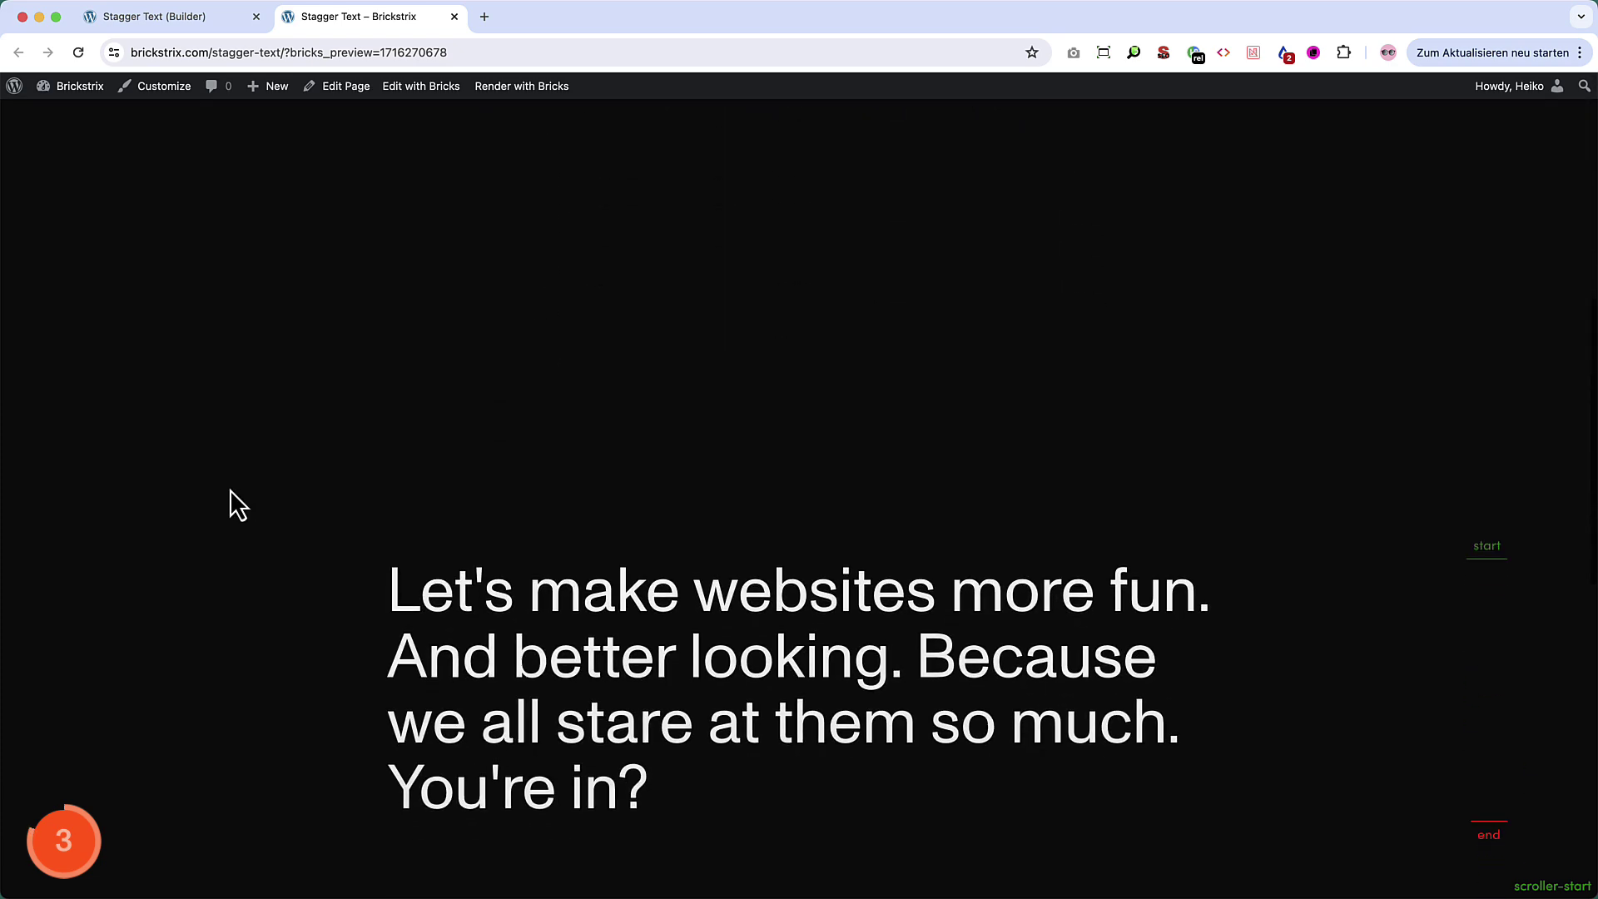
scroll(232, 491, down, 5)
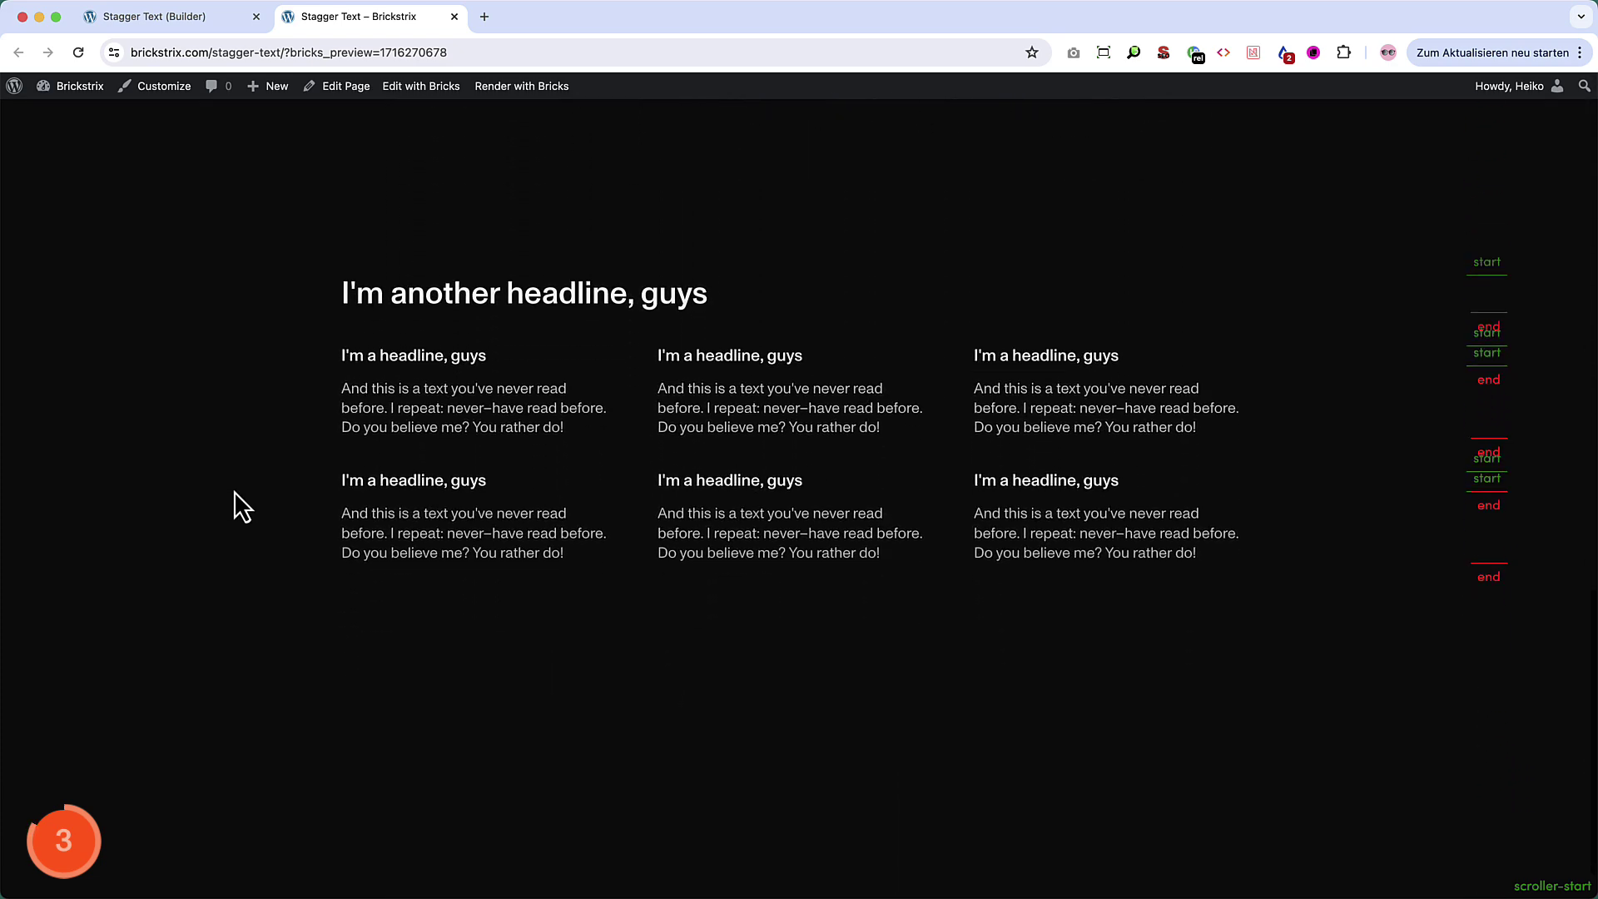
scroll(233, 493, up, 12)
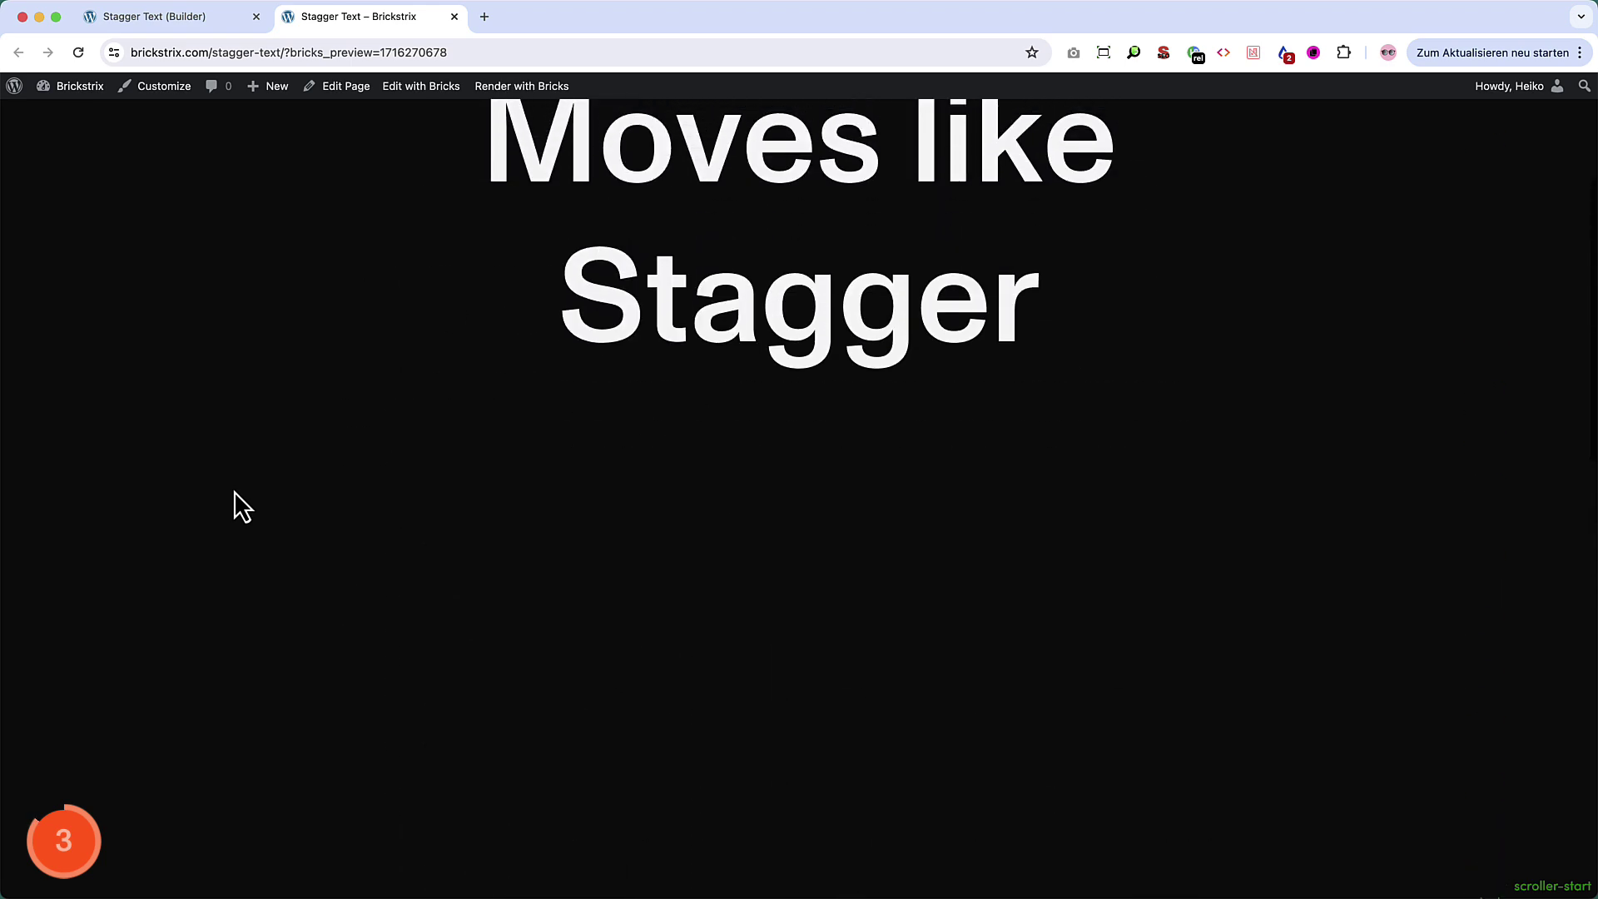
scroll(233, 491, down, 10)
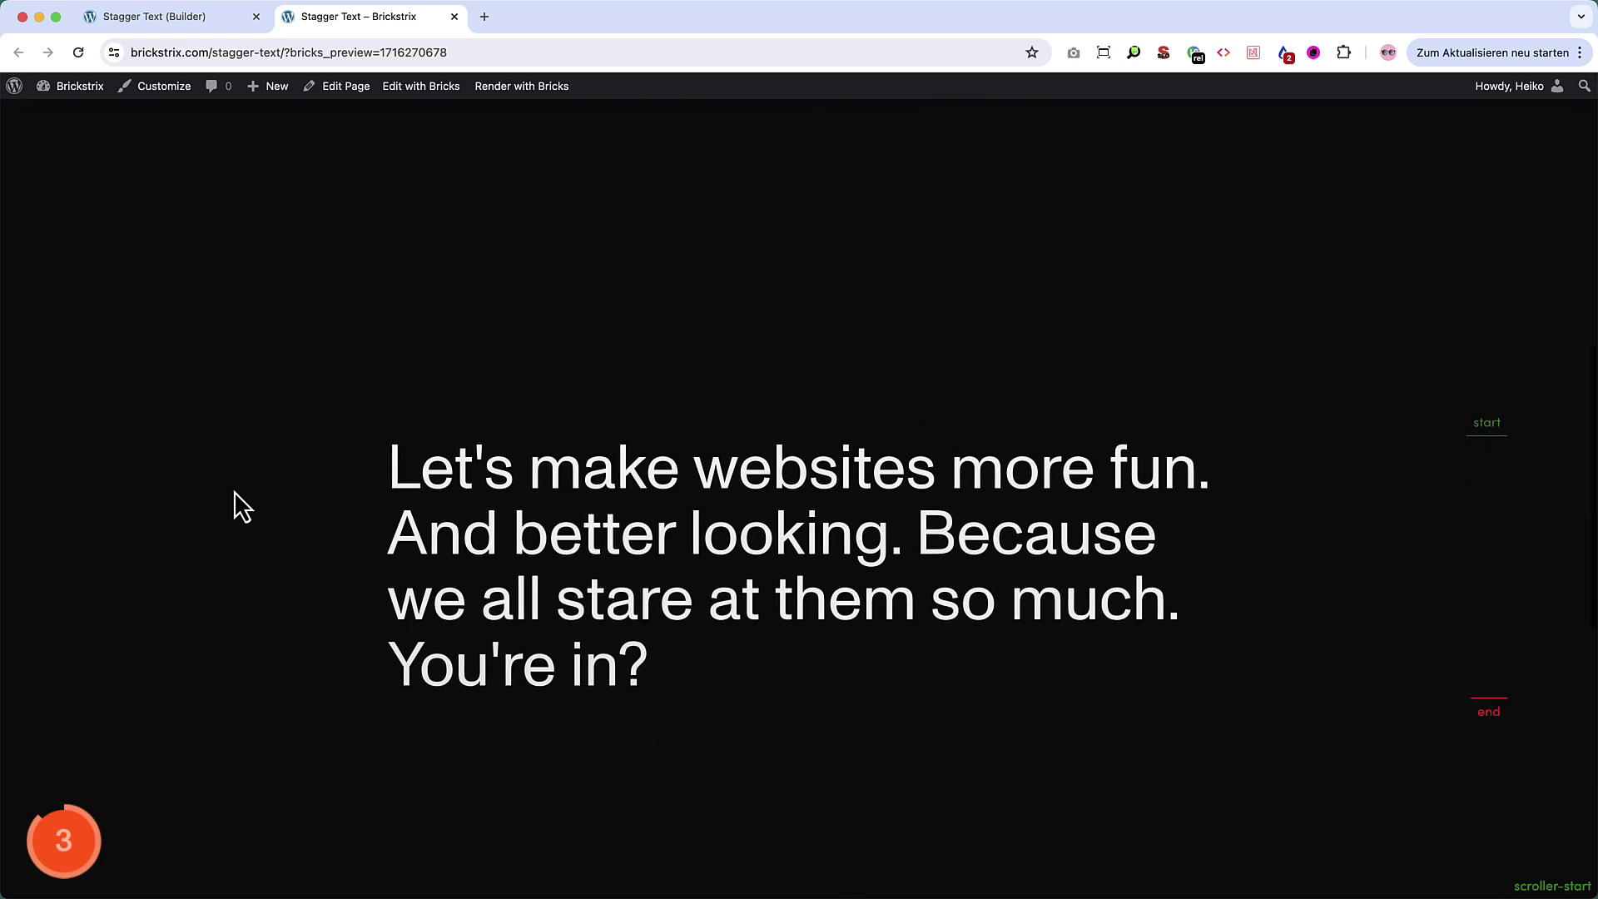
scroll(233, 491, down, 5)
scroll(234, 491, up, 9)
scroll(358, 508, up, 3)
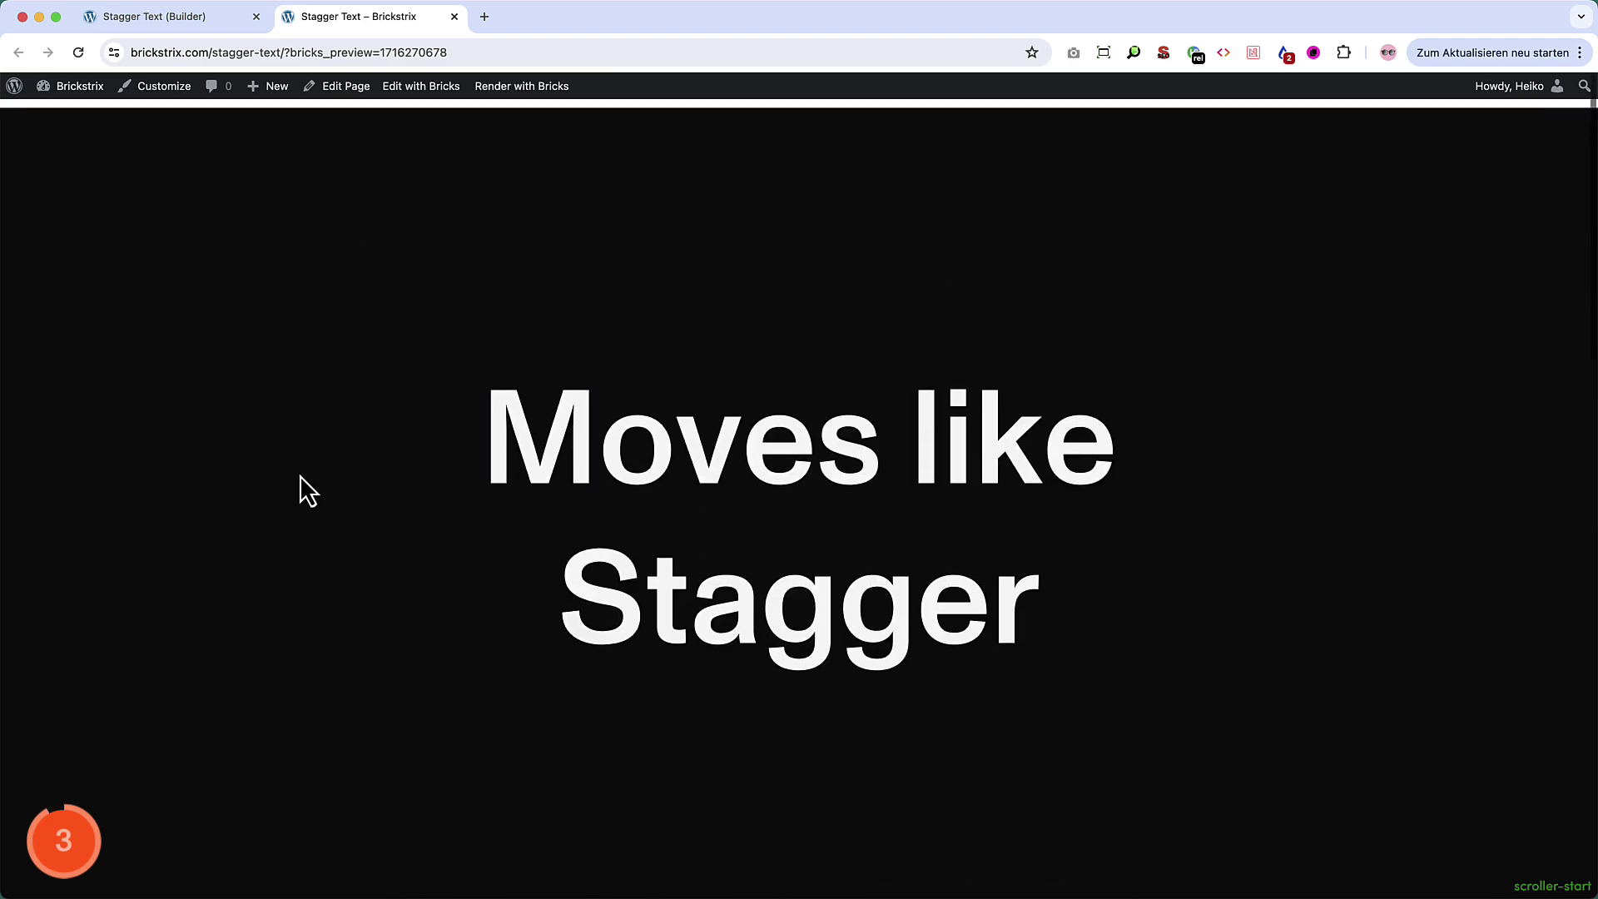
scroll(231, 489, down, 7)
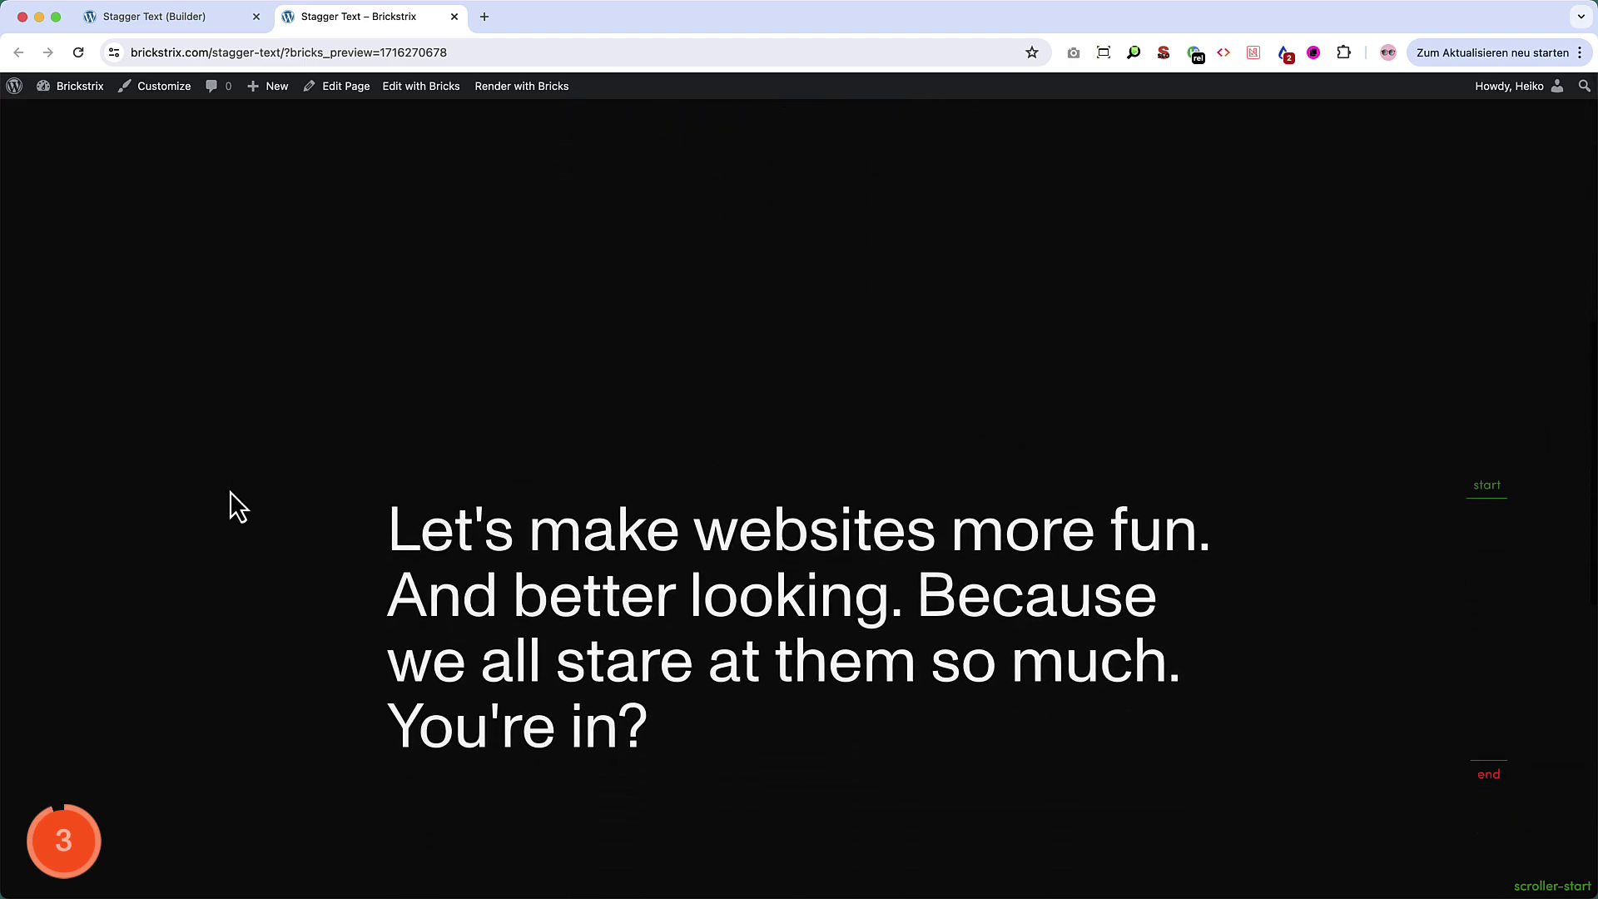
scroll(230, 491, up, 5)
scroll(229, 491, up, 5)
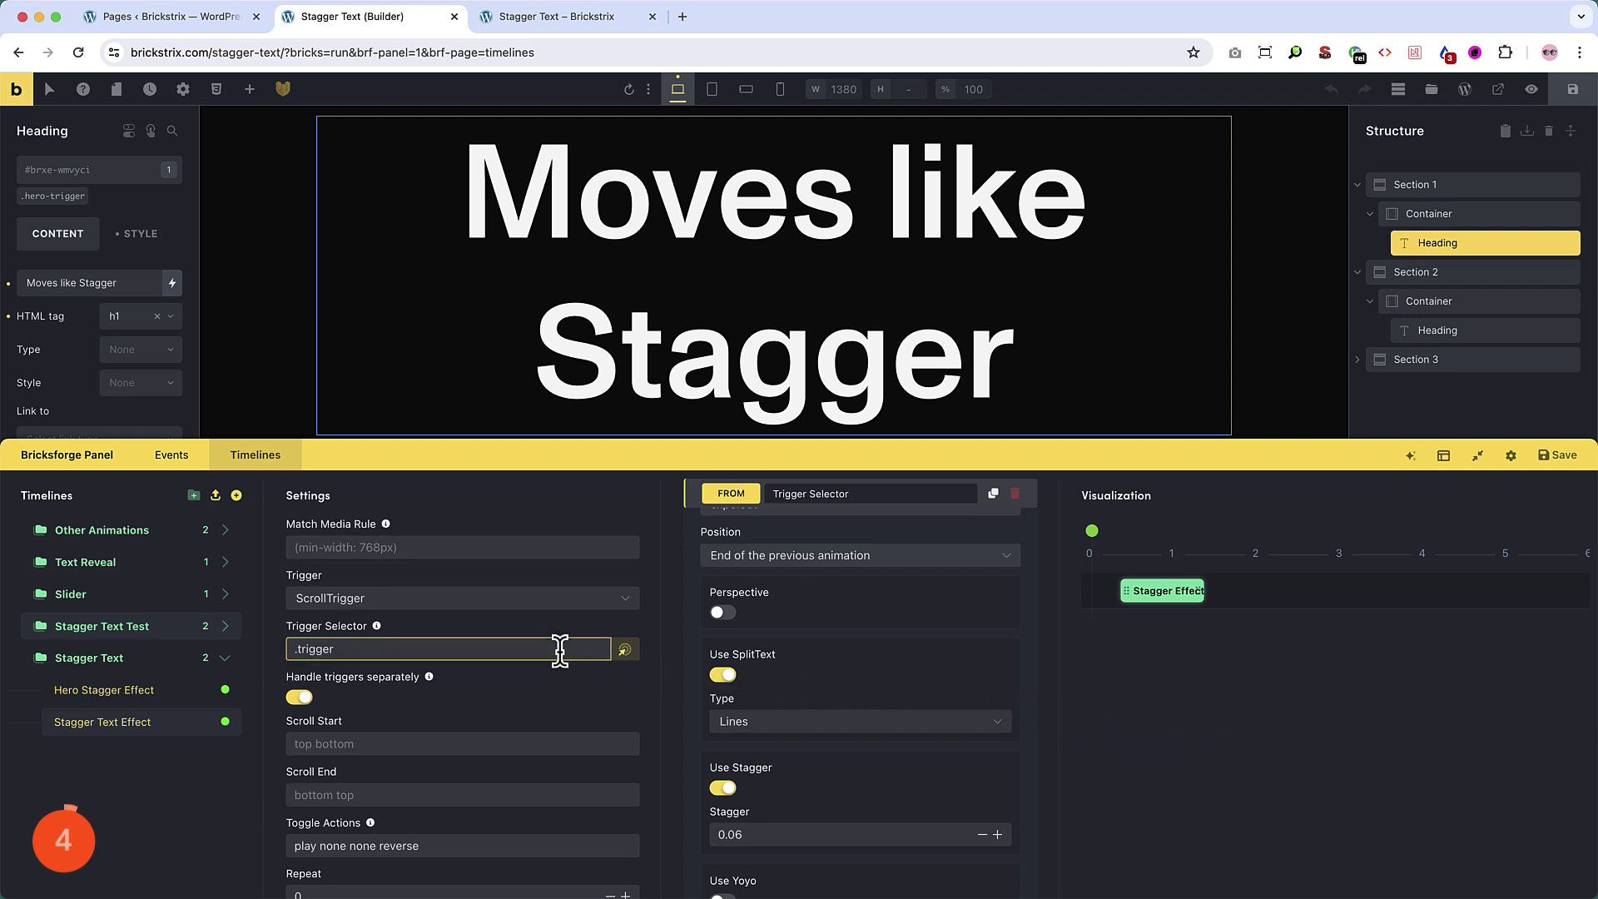
Enable Use Scrub on the Stagger Text Effect, keeping the Smooth Scrub Value at 1
scroll(510, 685, down, 3)
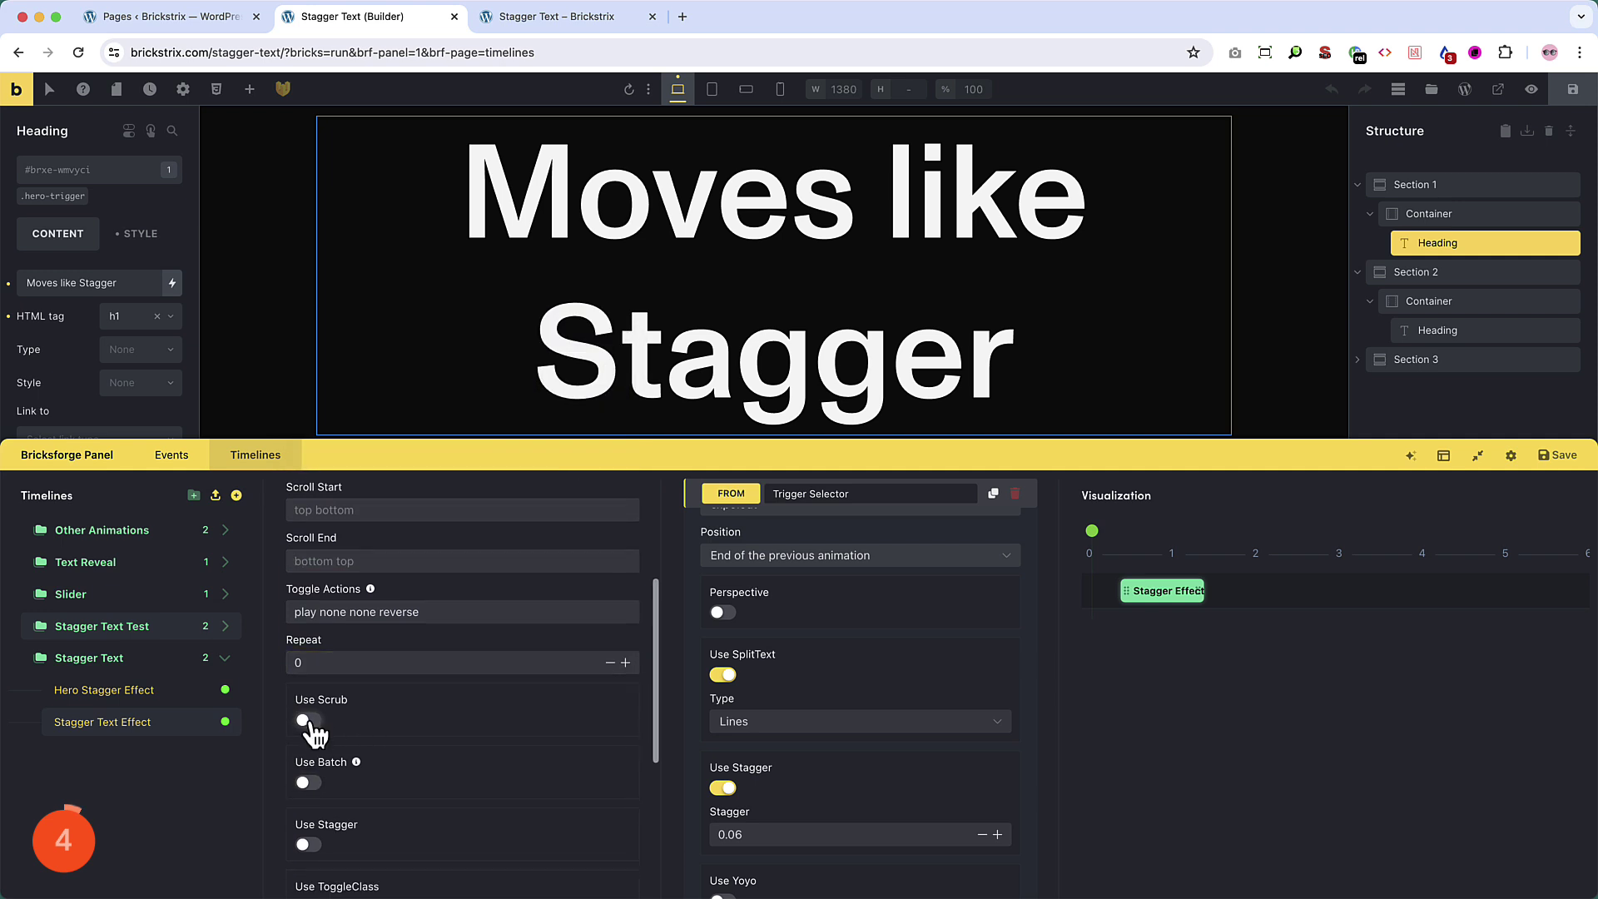
scroll(310, 723, down, 1)
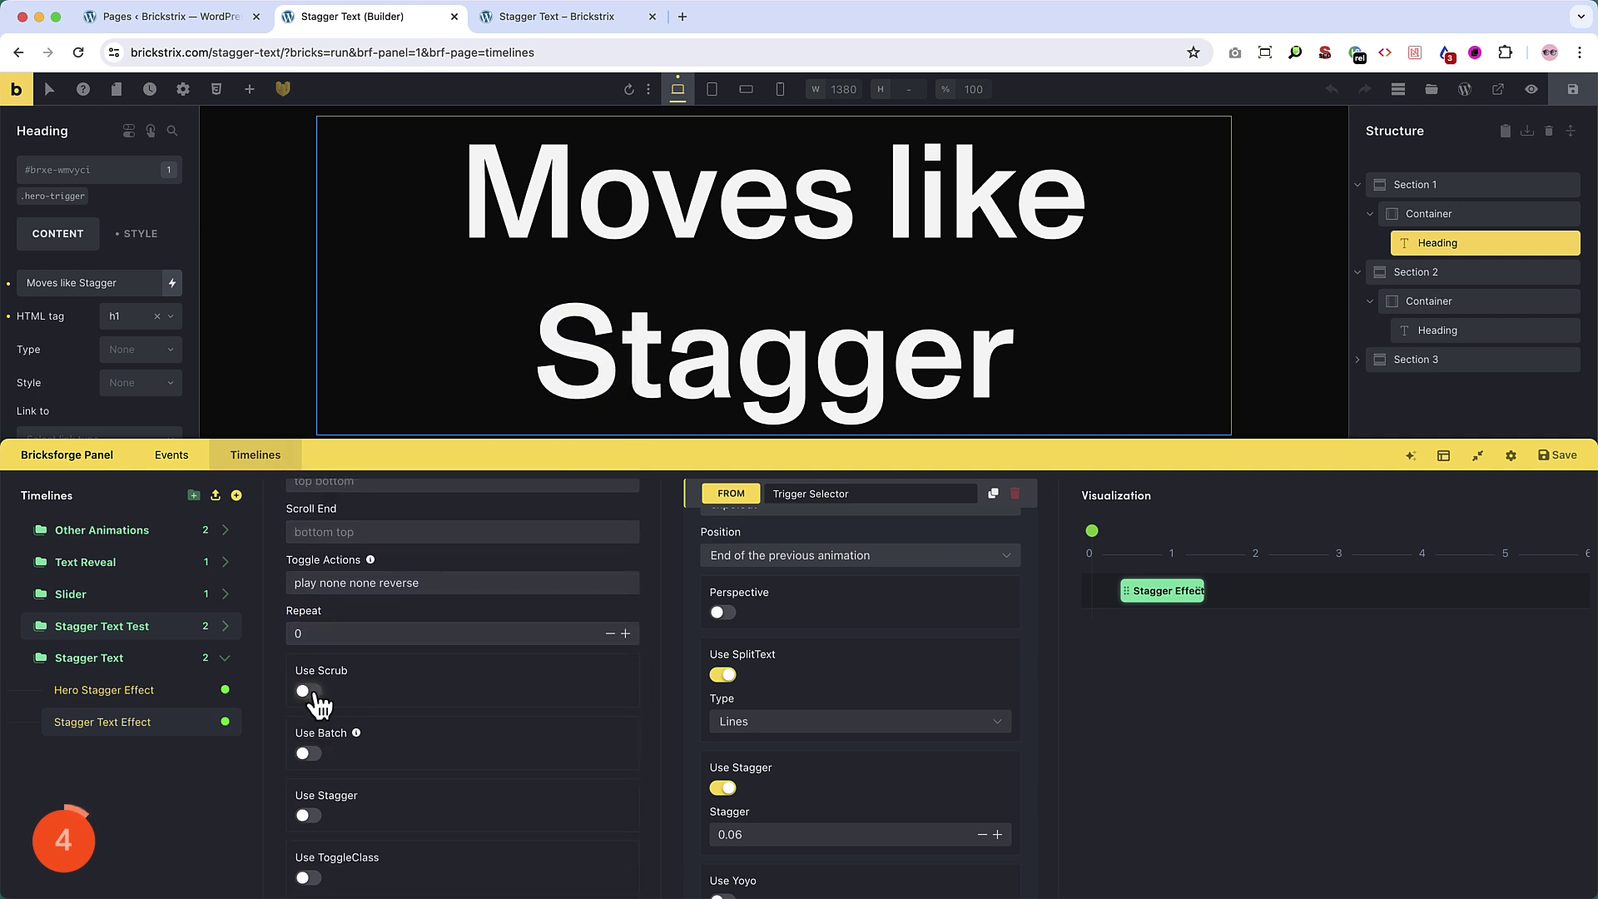
click(306, 690)
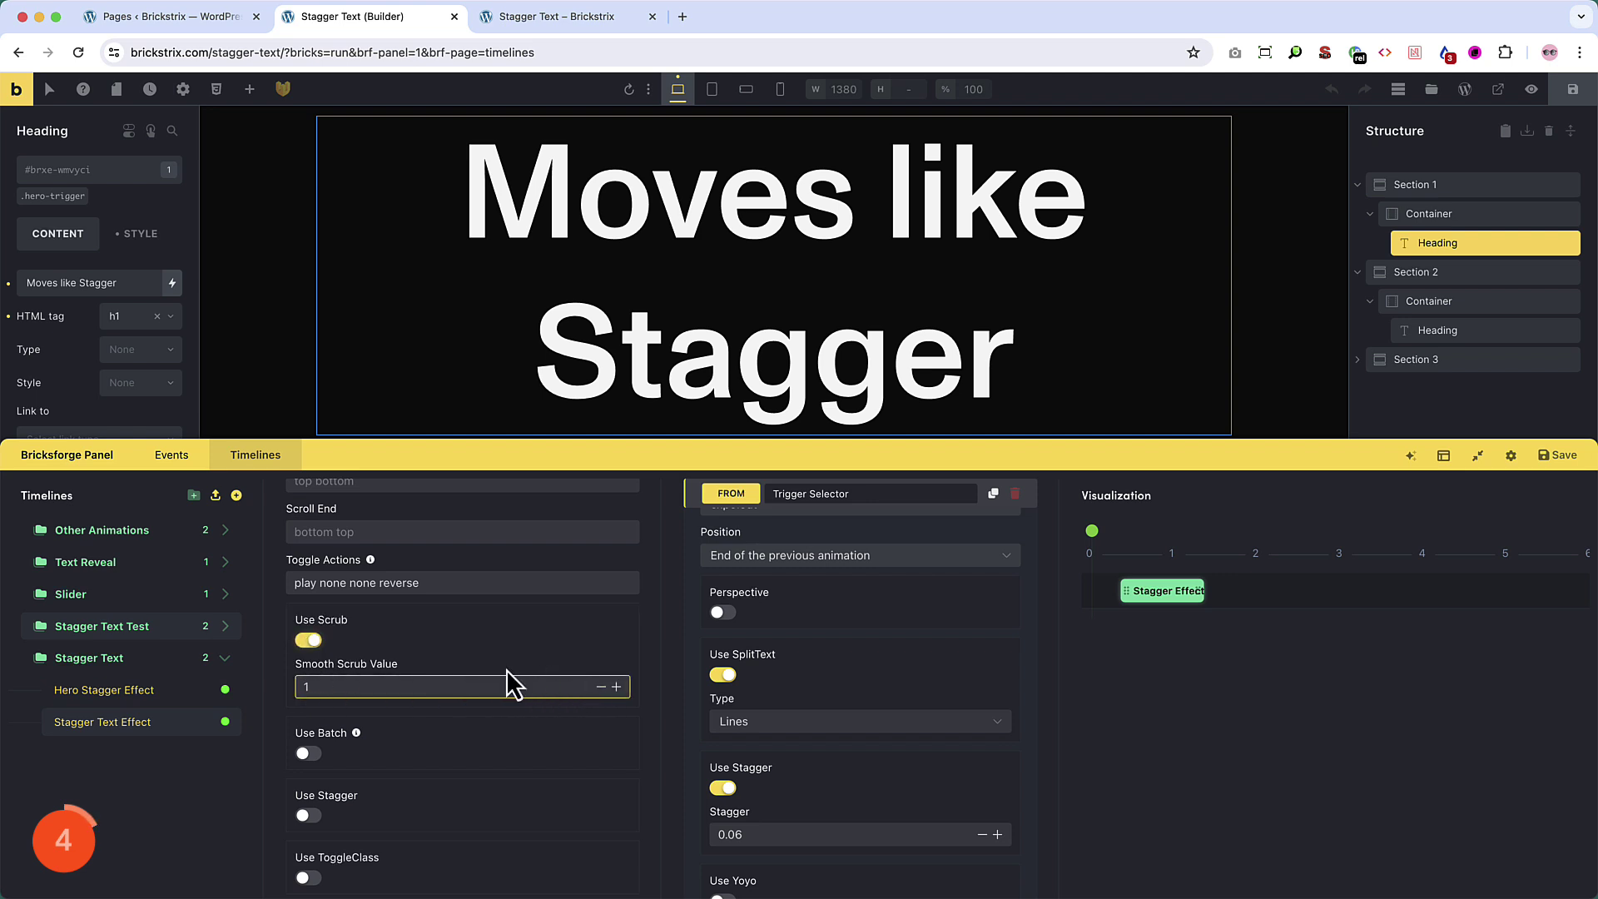
scroll(506, 670, up, 1)
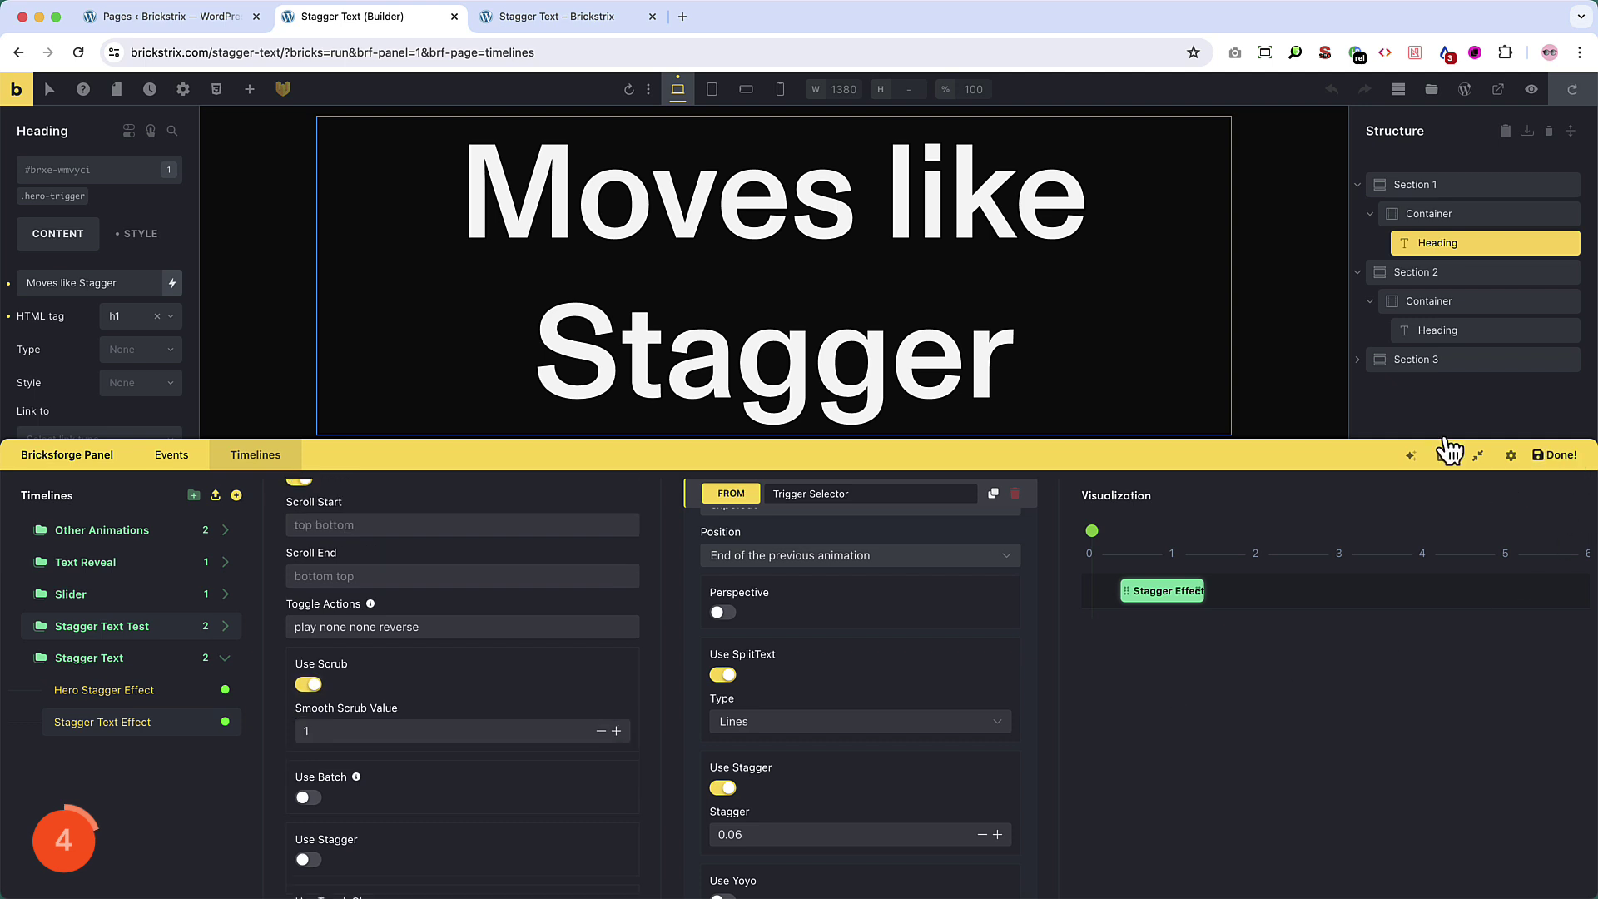
Scroll the front-end preview to watch the scrubbed line stagger reveal the card grid
click(606, 17)
scroll(371, 421, down, 10)
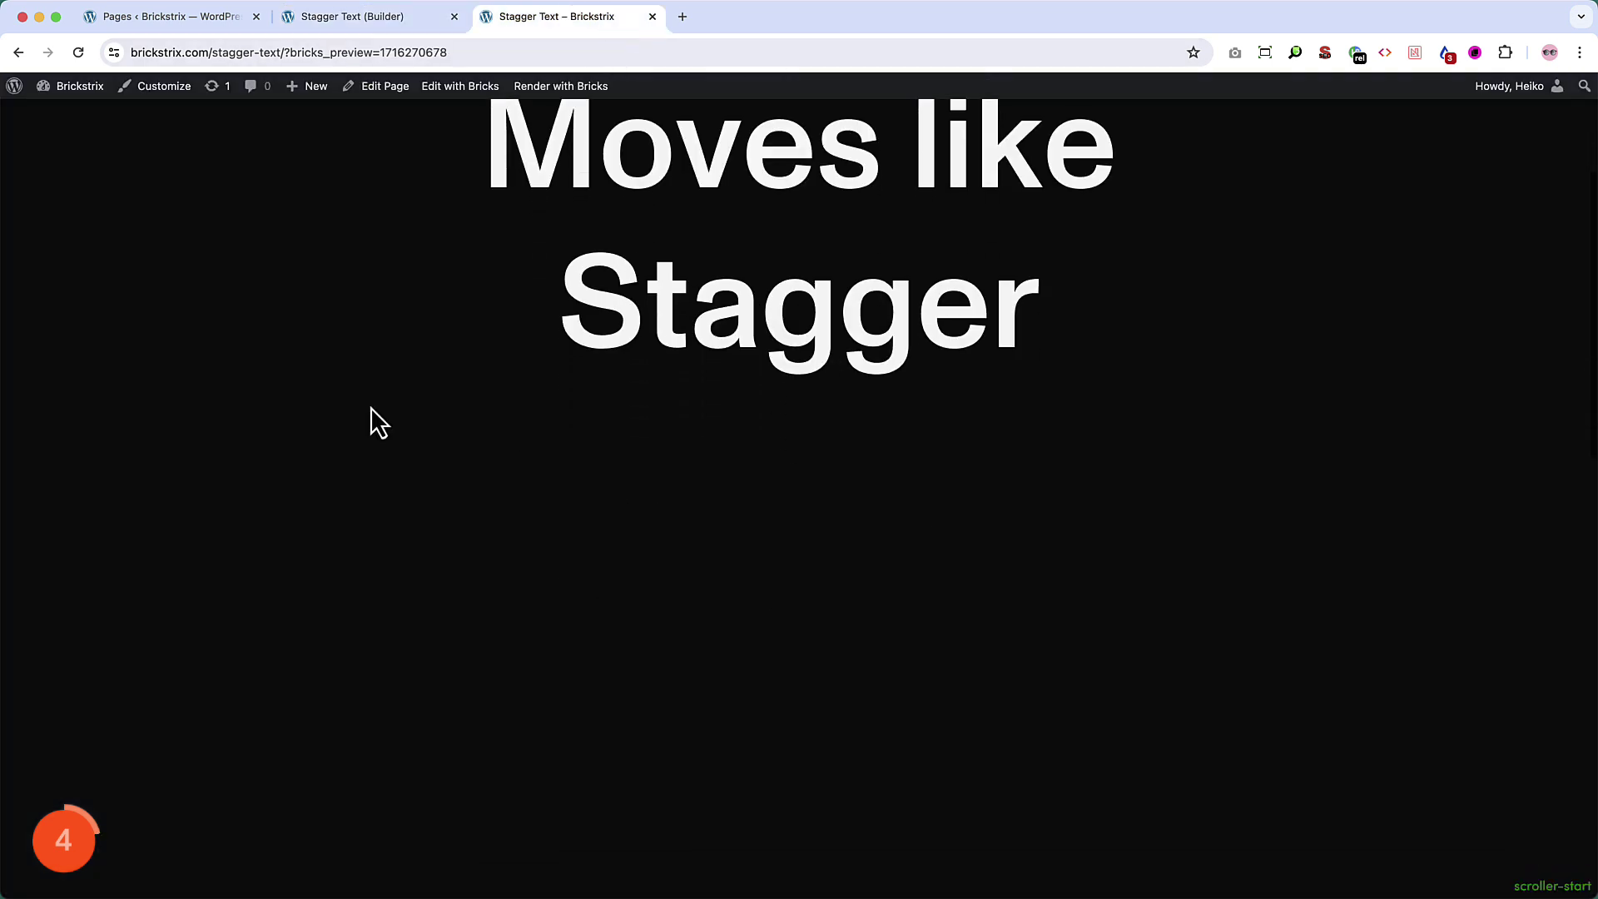
scroll(372, 408, up, 3)
scroll(371, 408, down, 2)
scroll(371, 407, down, 2)
scroll(371, 407, down, 1)
scroll(371, 407, down, 10)
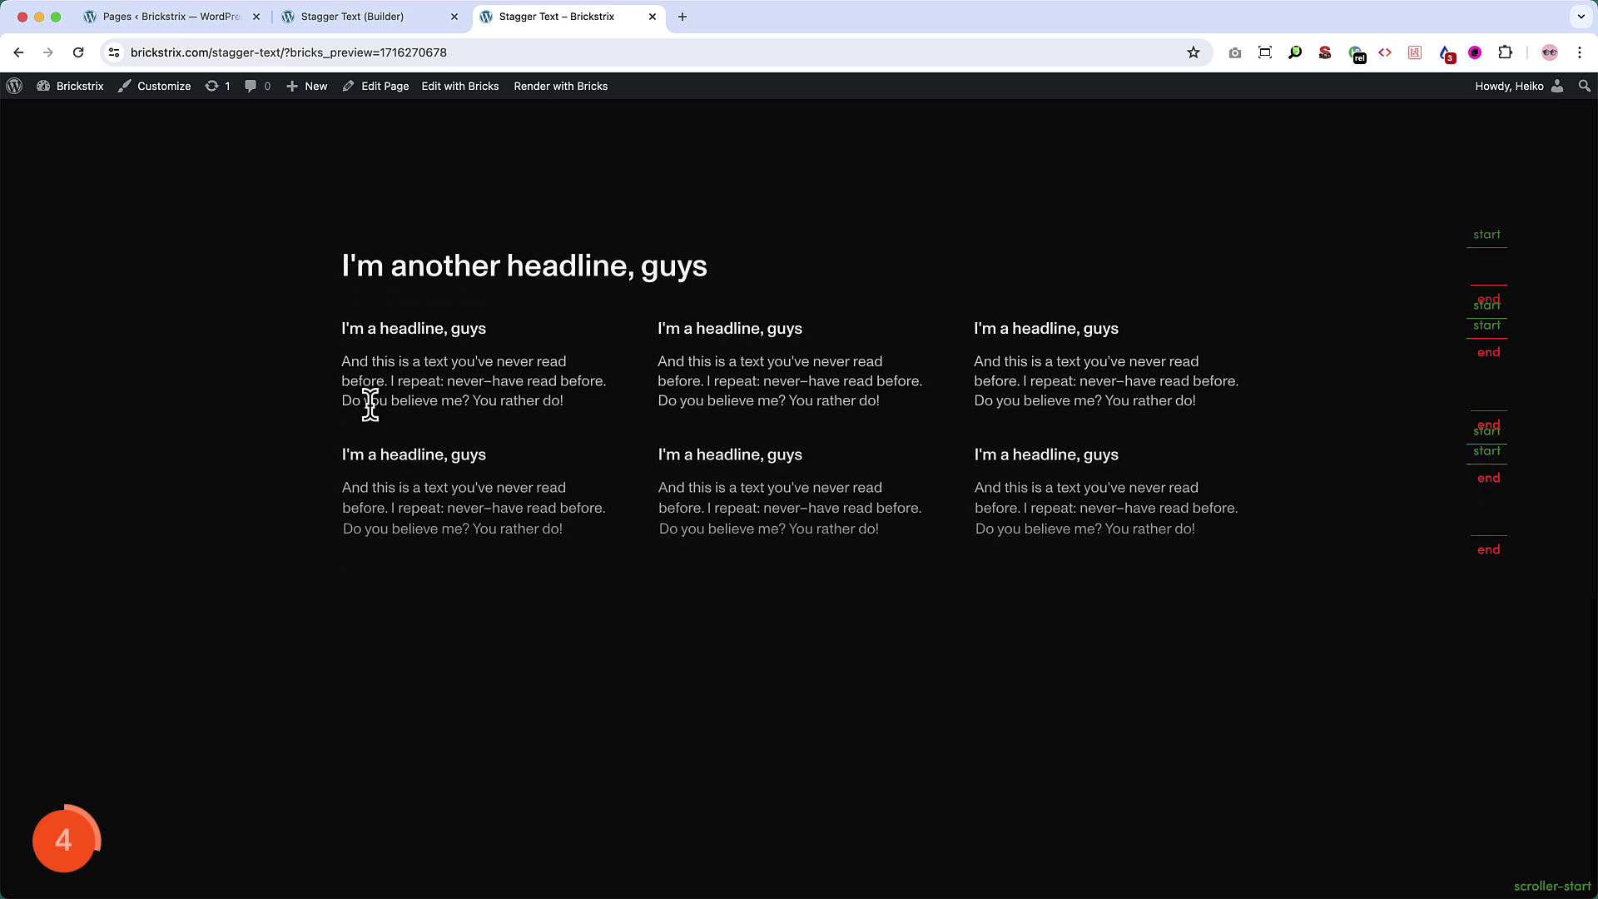
scroll(371, 407, up, 5)
scroll(371, 407, down, 5)
scroll(341, 408, up, 3)
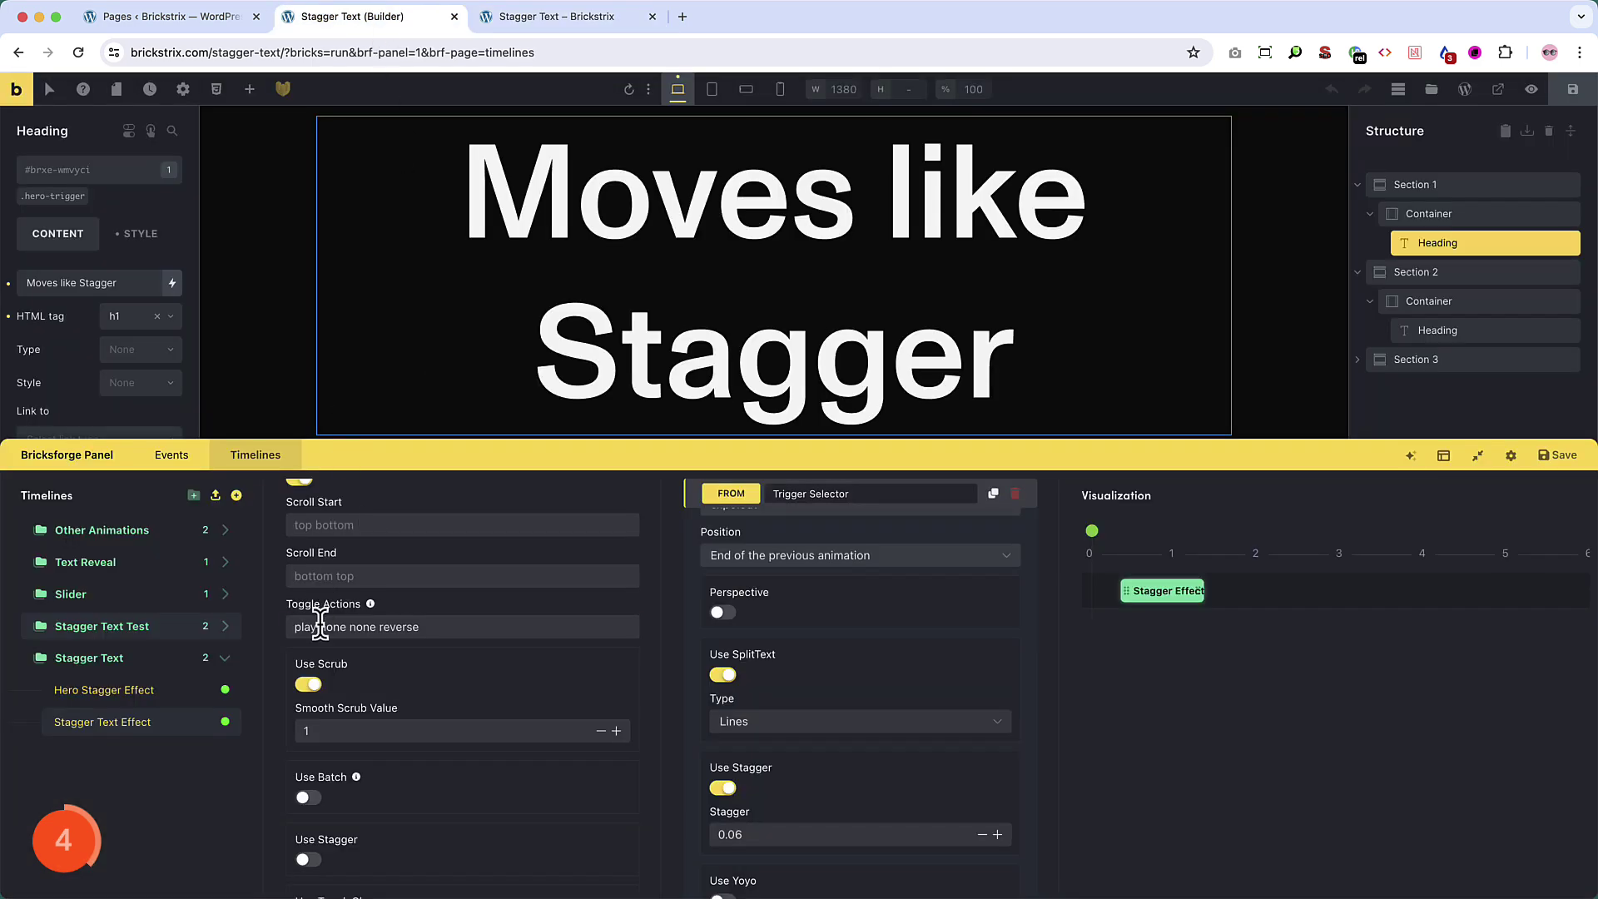
Scroll the live preview back and forth to confirm the card-grid lines follow the scroll position
click(540, 16)
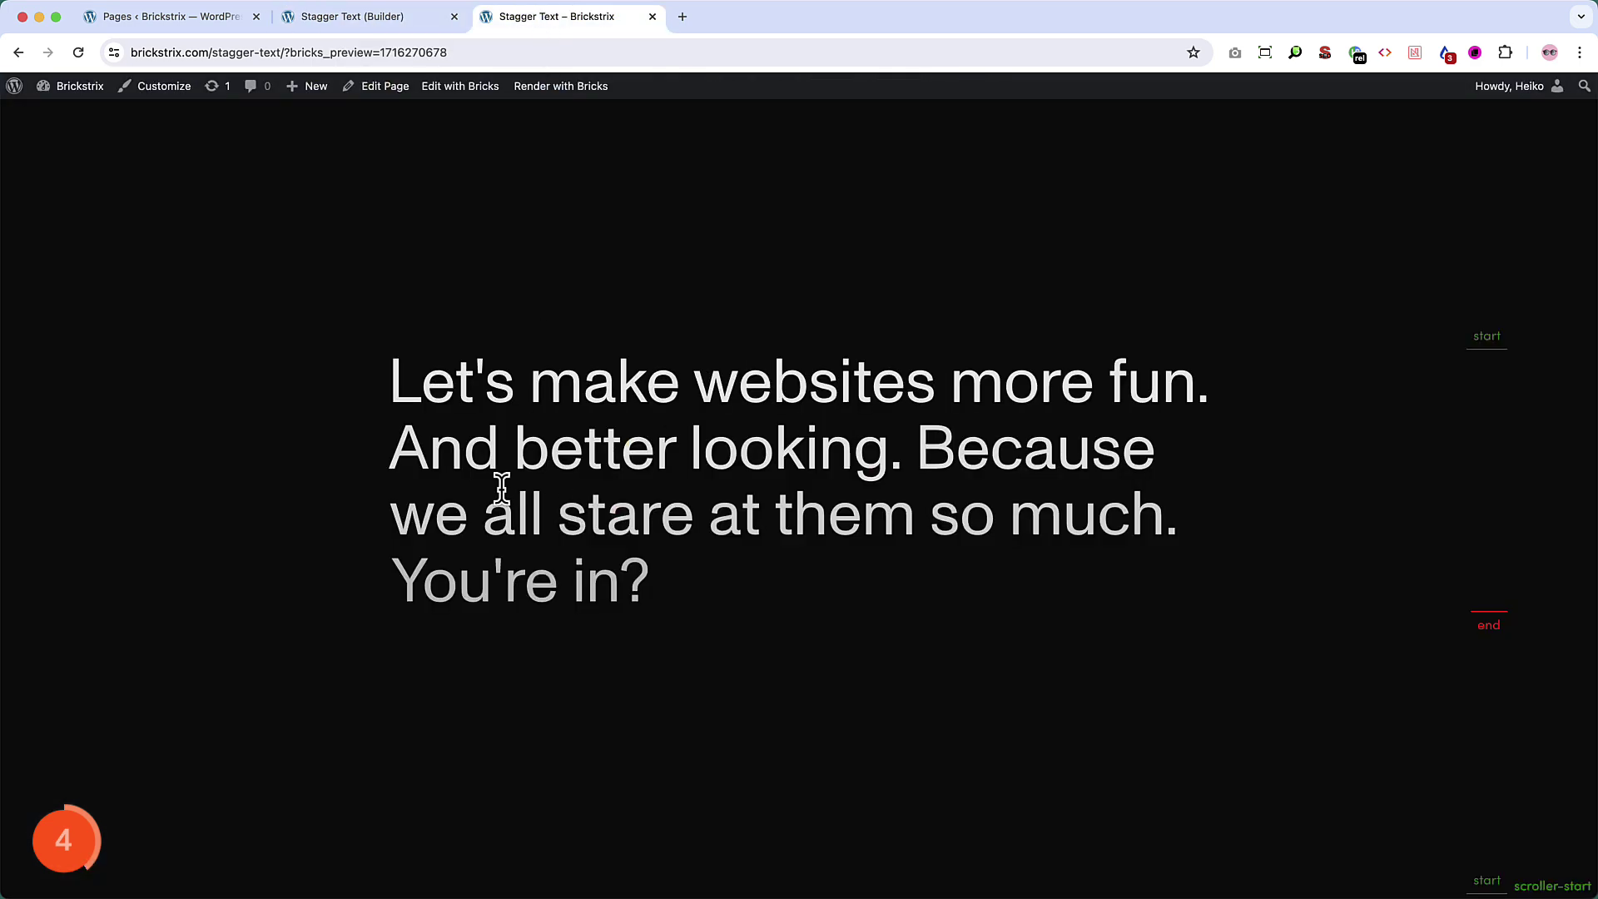
scroll(493, 489, down, 2)
scroll(493, 489, up, 10)
scroll(493, 491, down, 10)
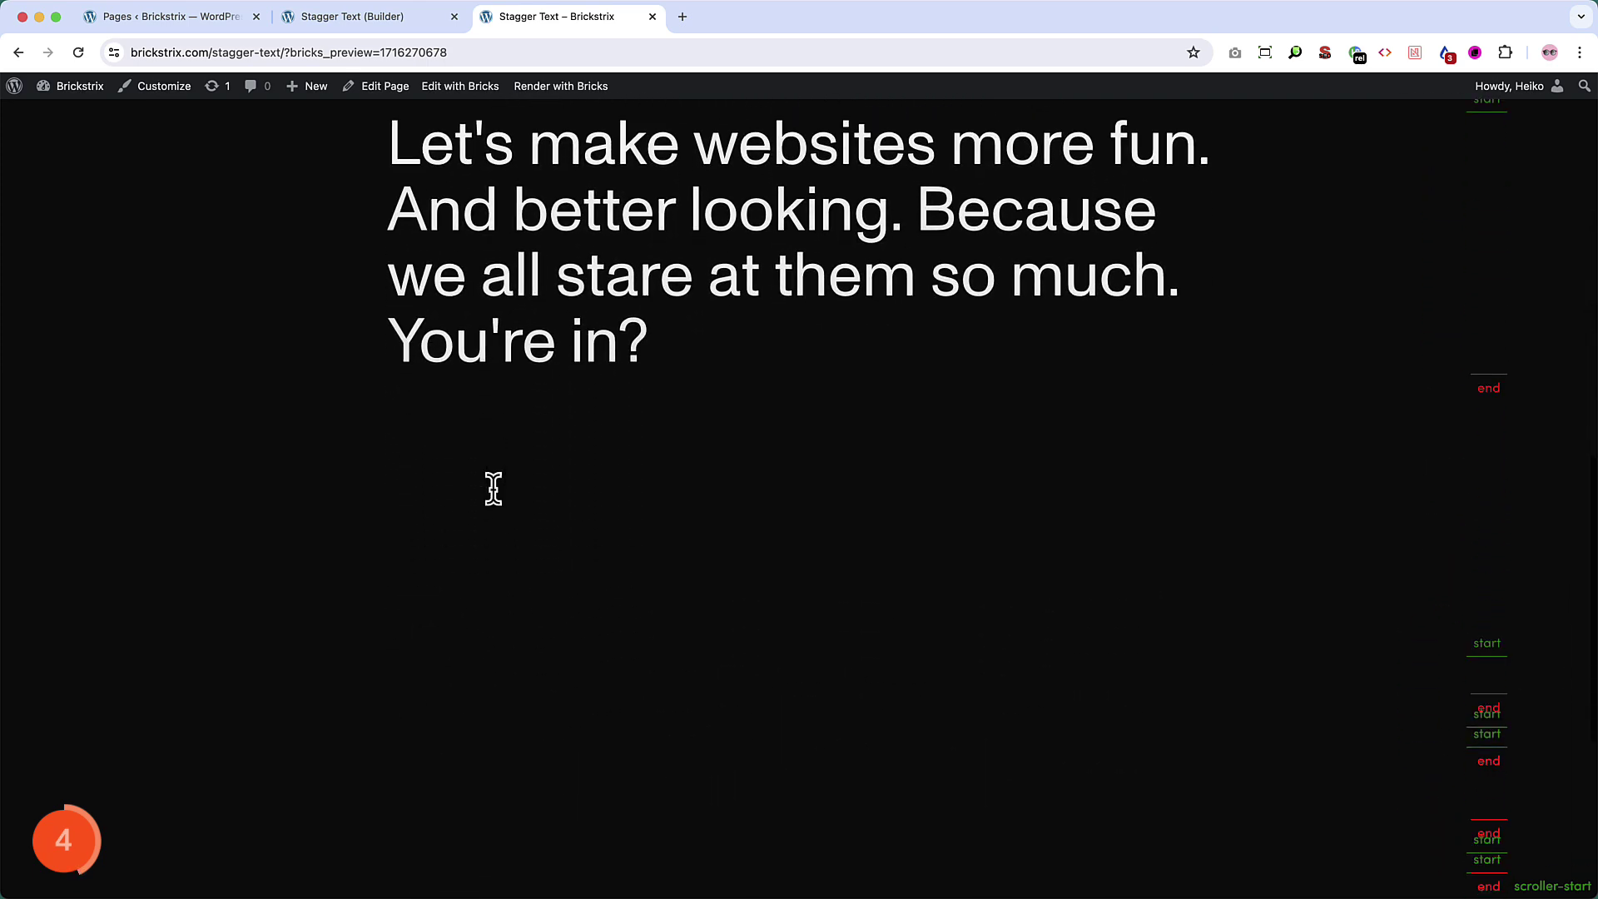
scroll(493, 491, down, 3)
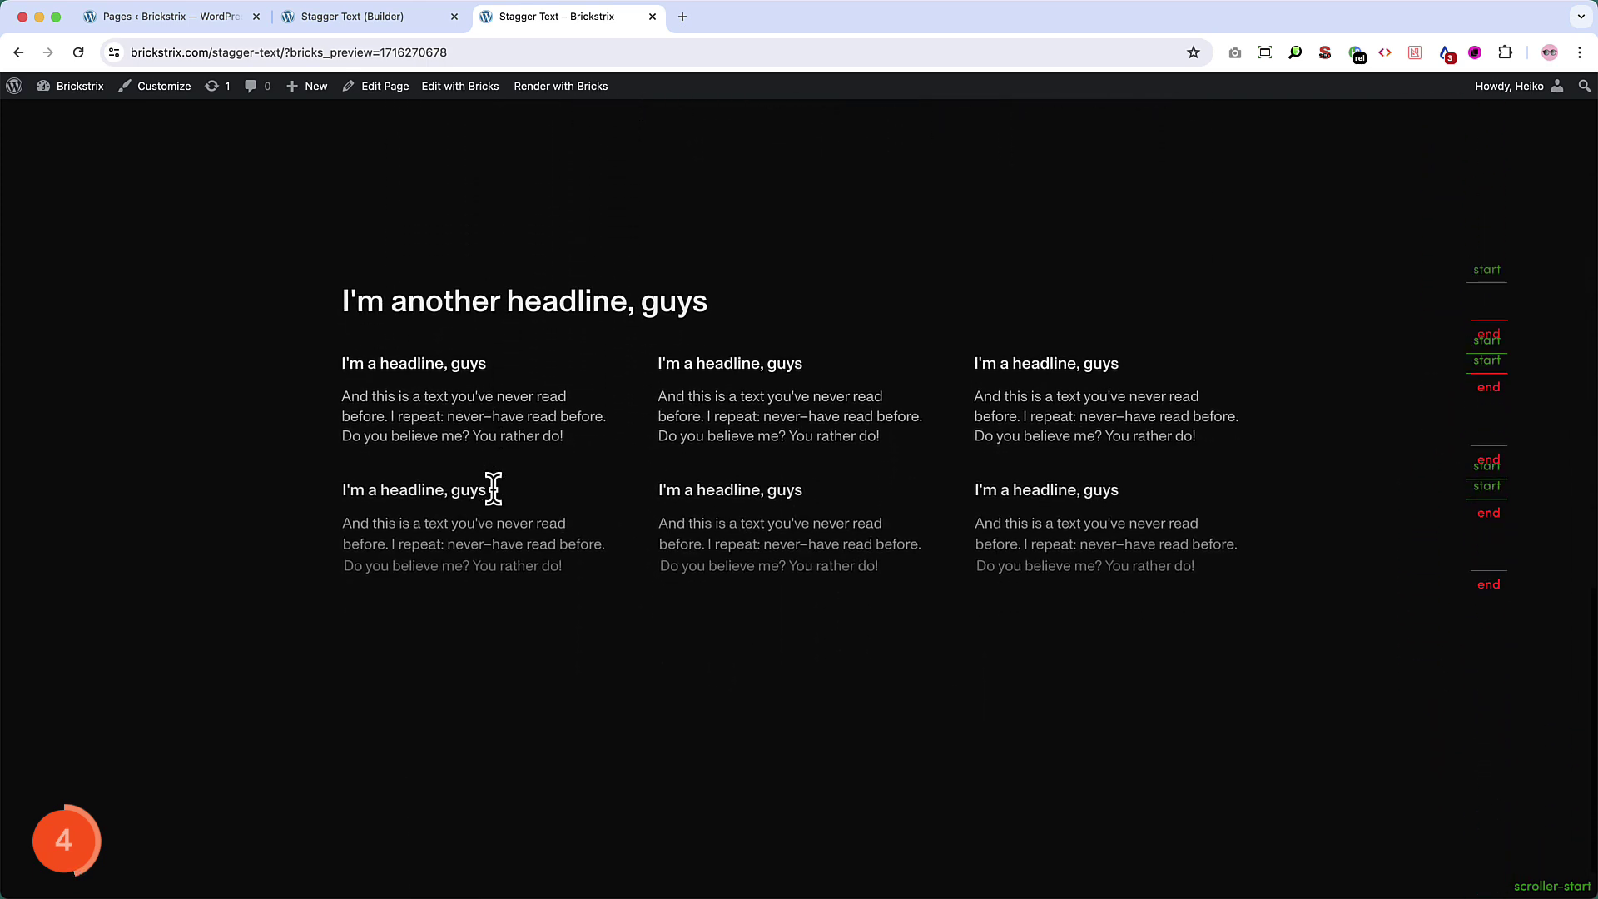
scroll(493, 490, up, 2)
scroll(493, 489, down, 2)
scroll(495, 495, up, 3)
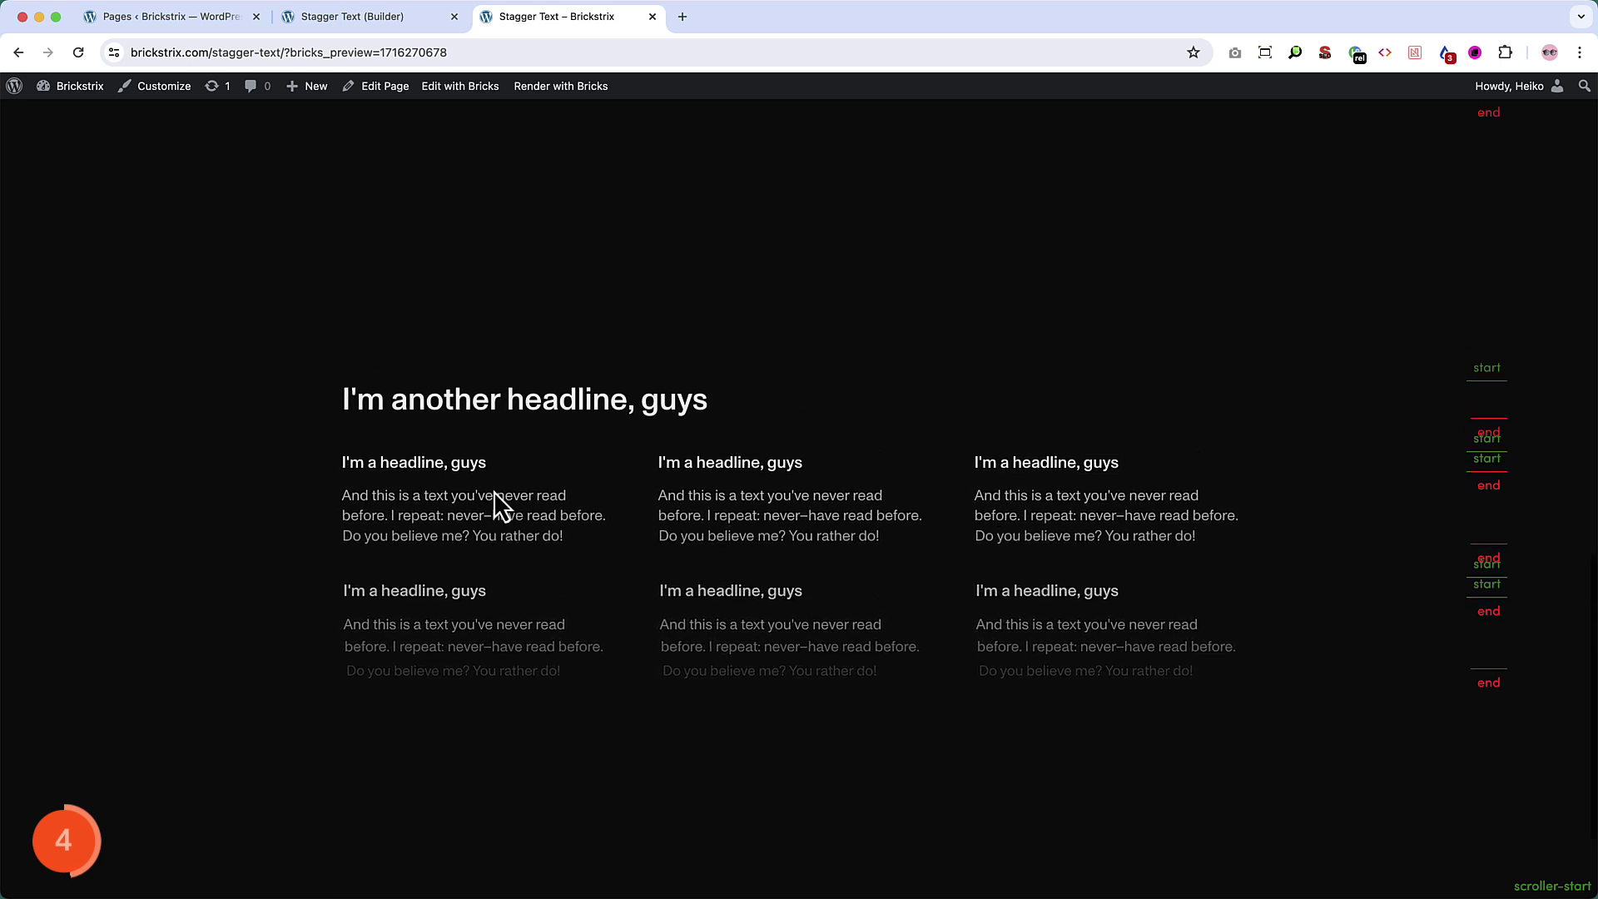
scroll(839, 617, up, 2)
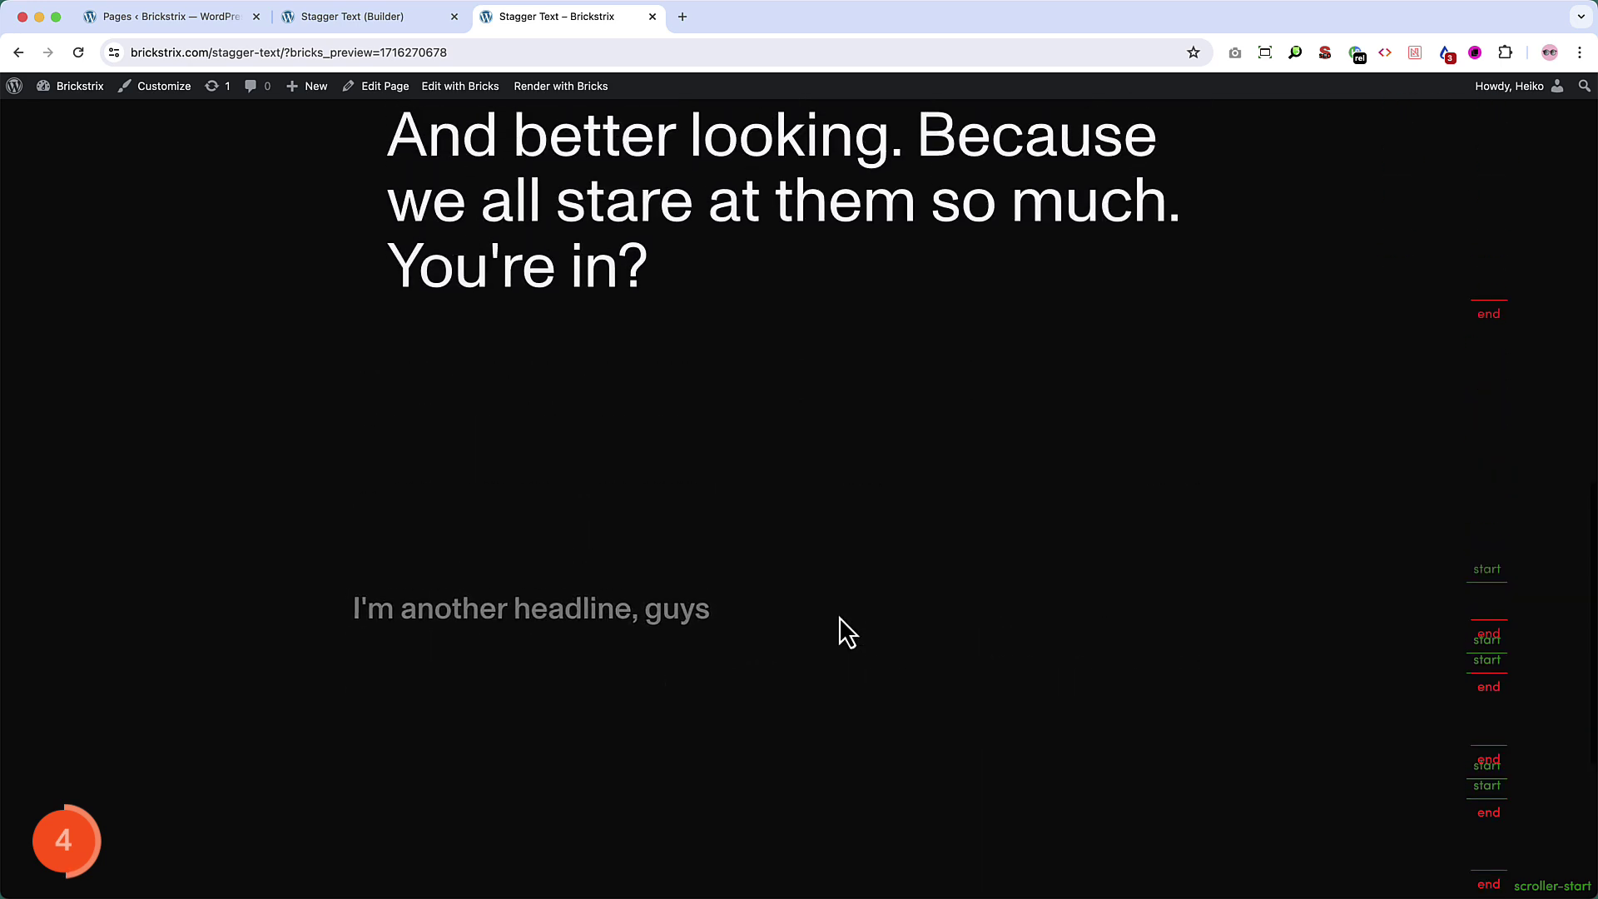
scroll(839, 617, down, 3)
scroll(839, 617, down, 1)
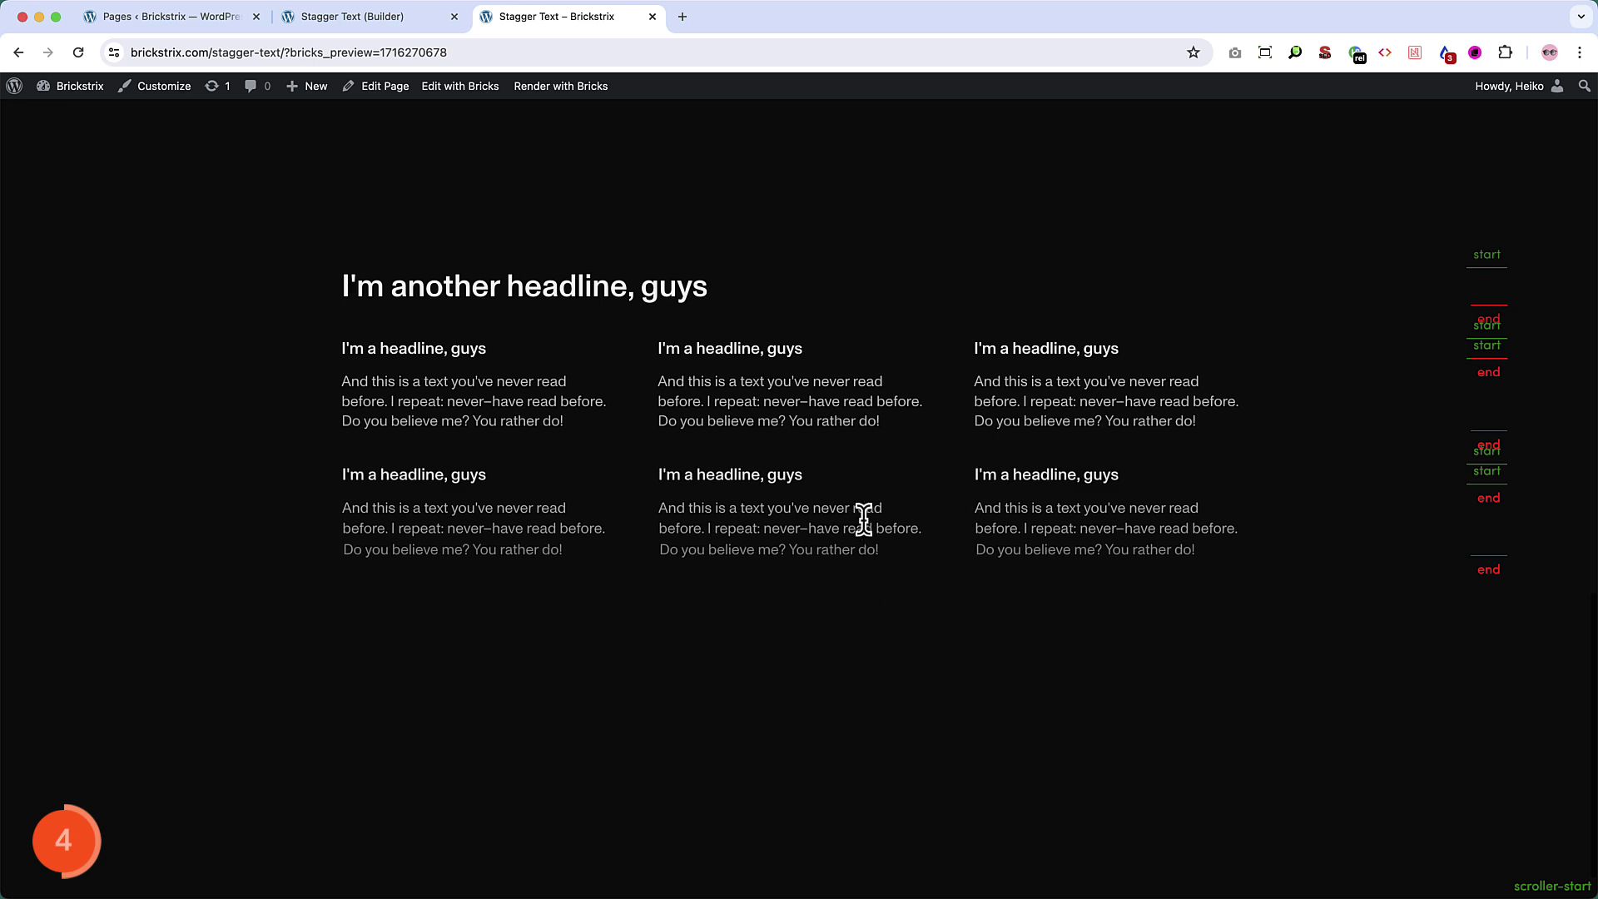
scroll(860, 519, down, 1)
scroll(858, 517, up, 3)
scroll(859, 522, up, 1)
scroll(858, 522, down, 3)
scroll(846, 546, up, 2)
scroll(846, 546, down, 3)
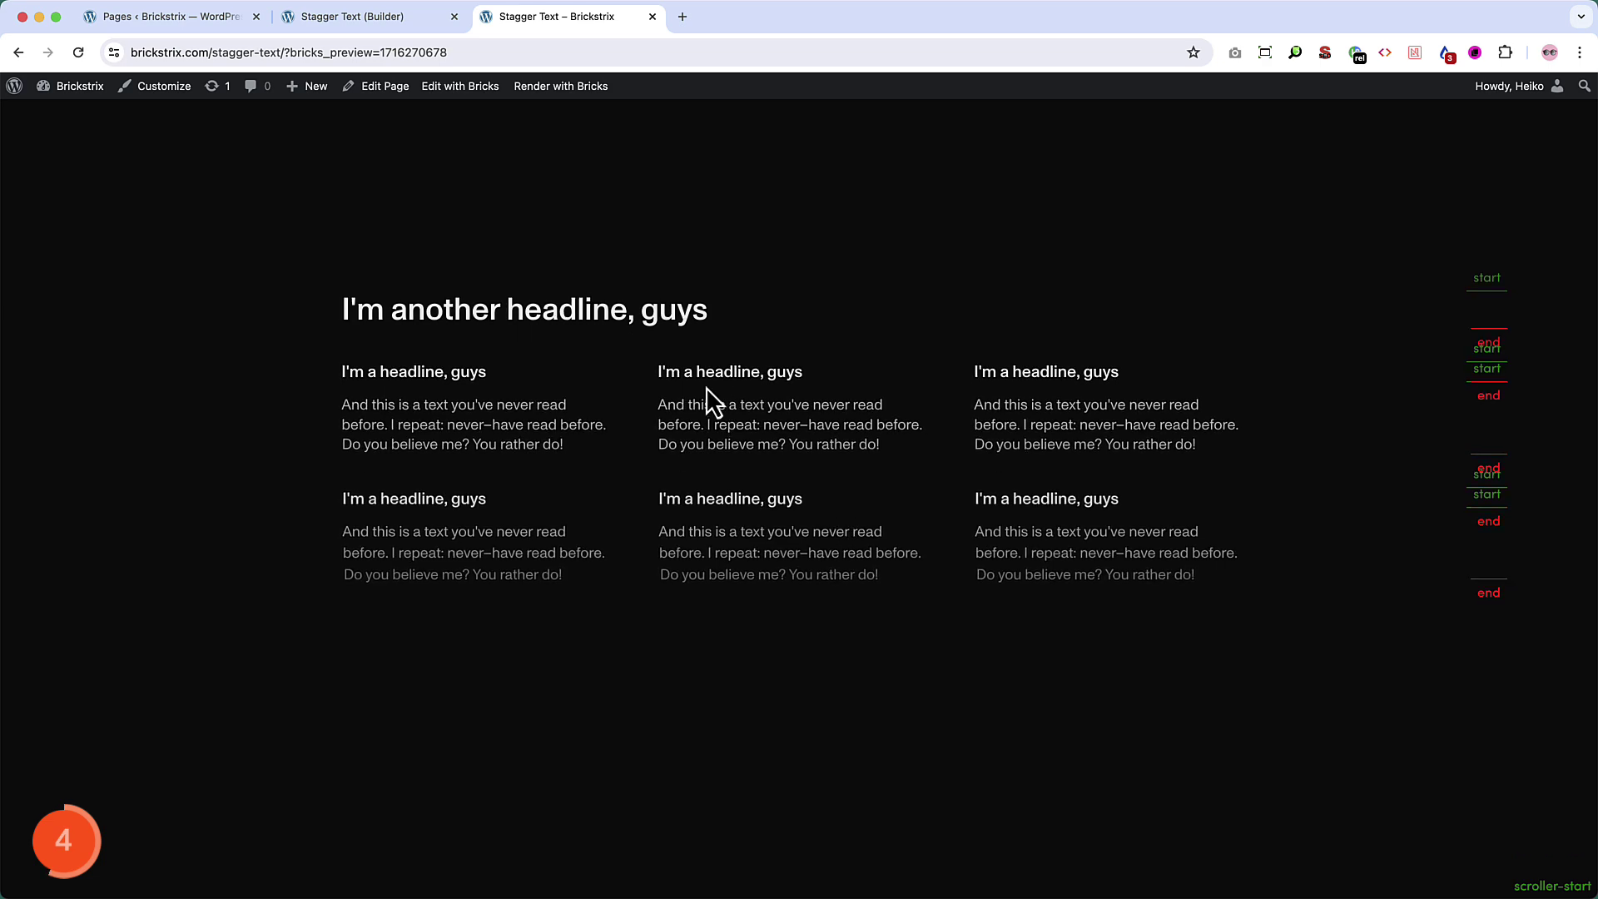
Bring the Stagger Text Effect's Use Batch setting into view, then scroll the preview repeatedly to watch the batched reveal
click(416, 22)
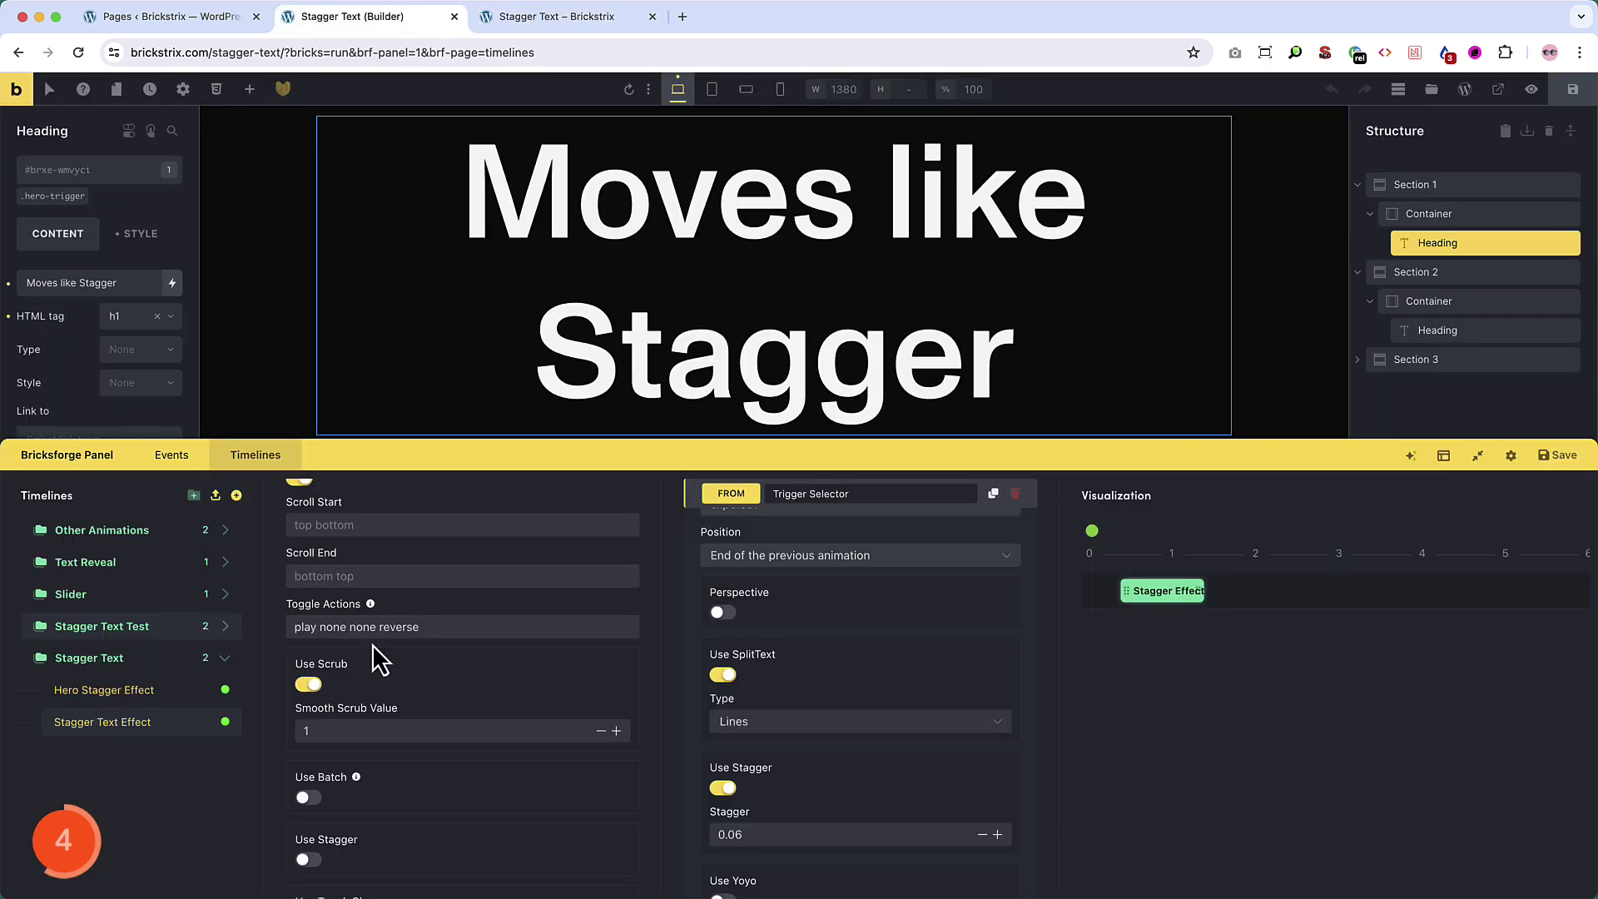
scroll(371, 649, down, 3)
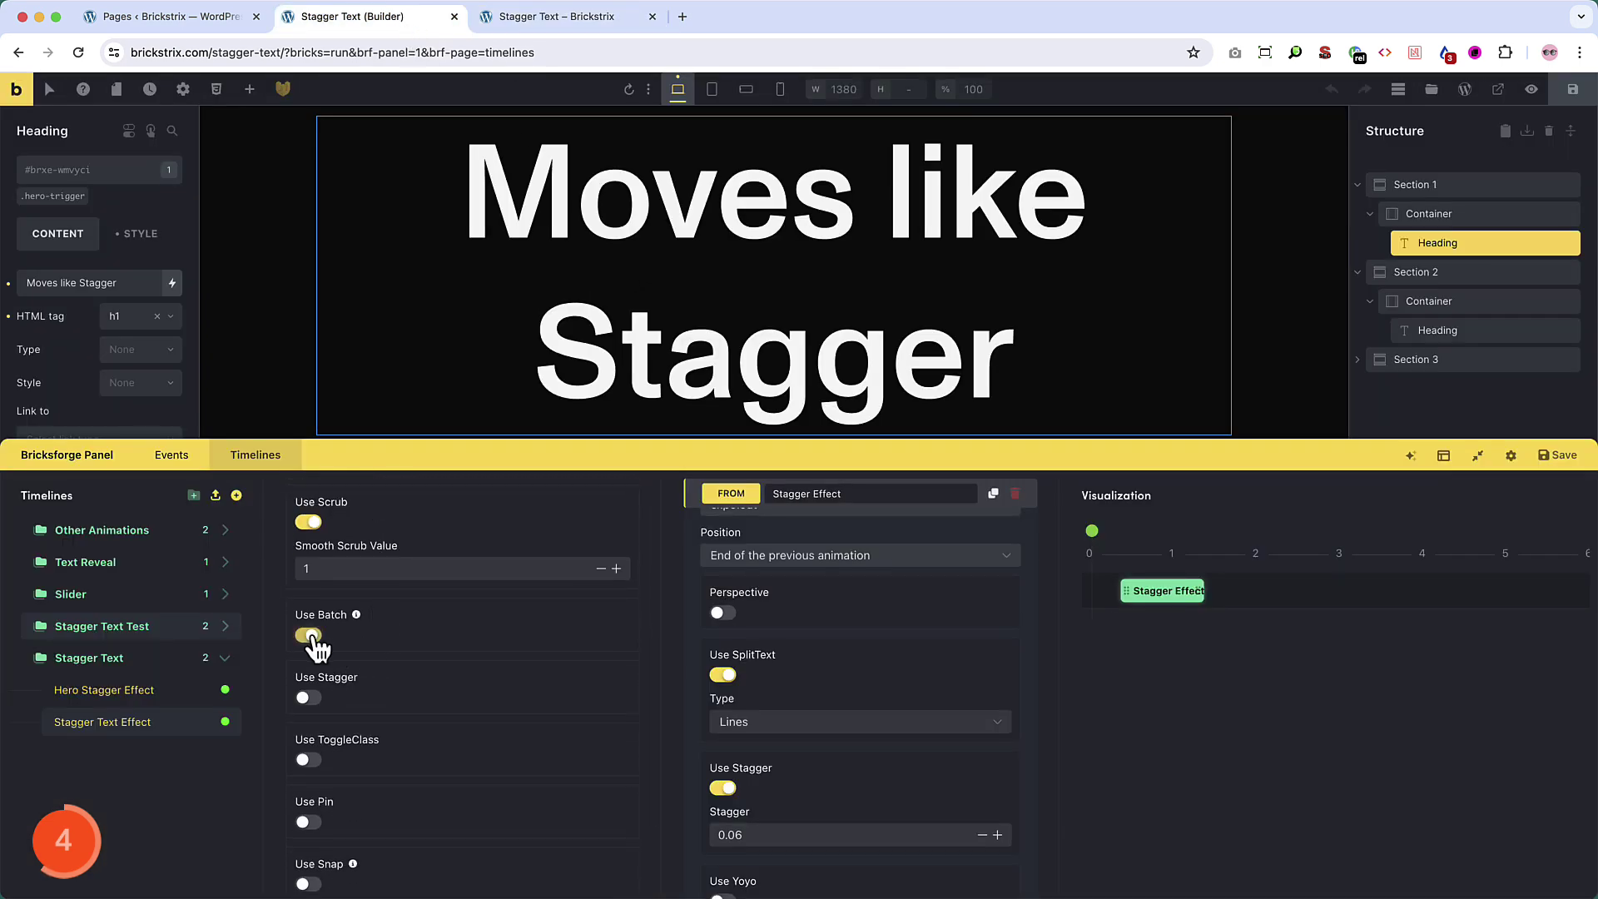
key(ctrl+Tab)
scroll(312, 579, down, 5)
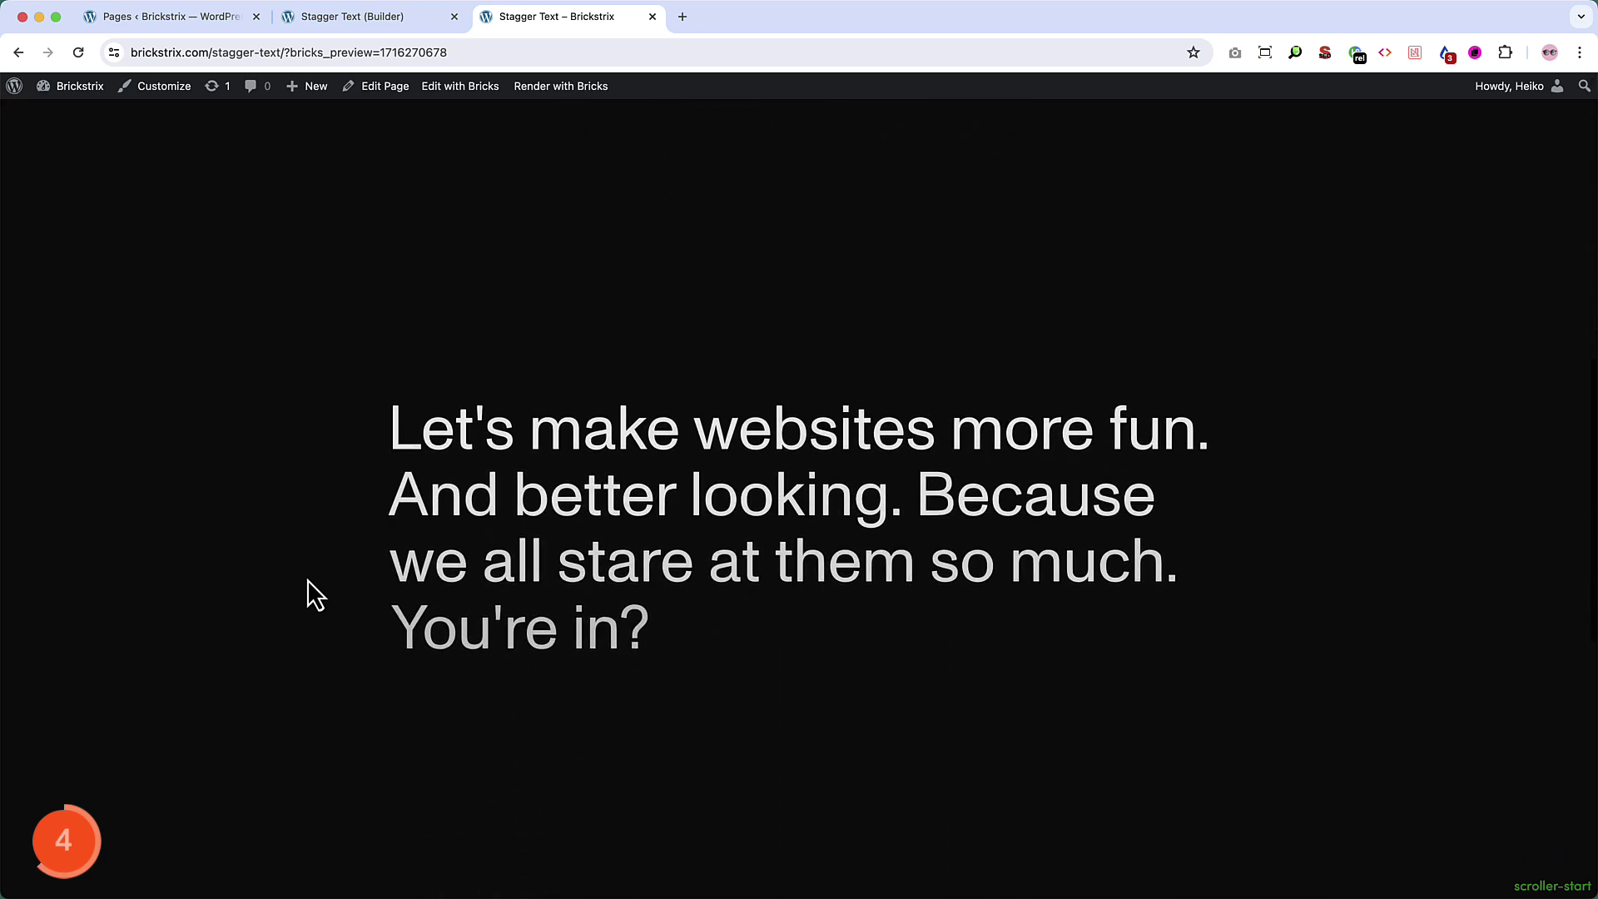
scroll(312, 579, up, 3)
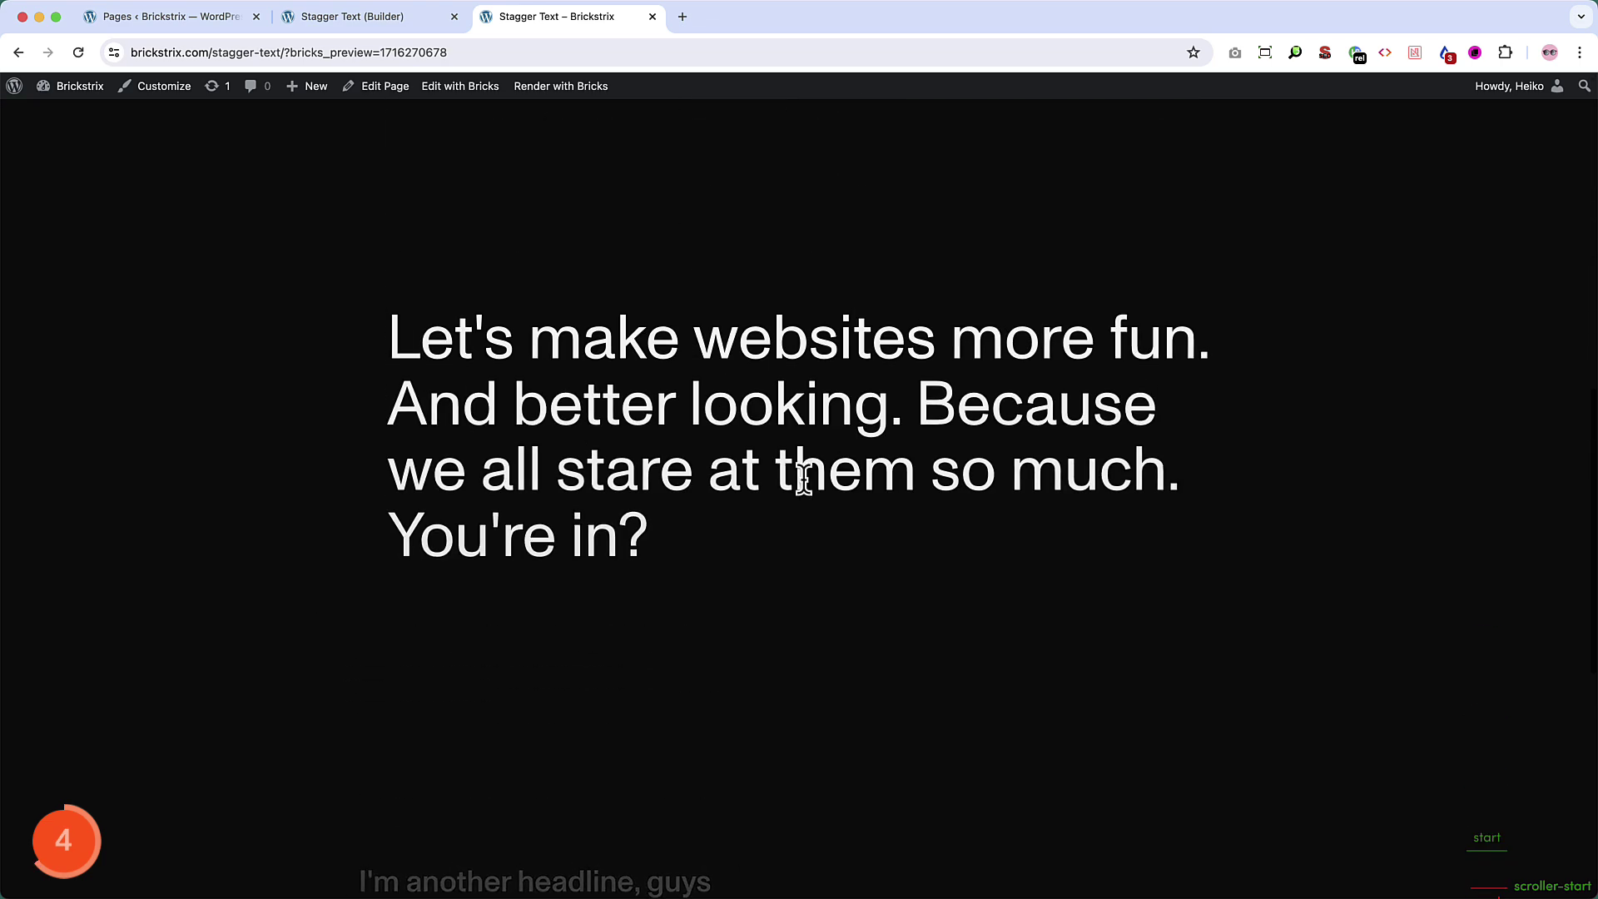
scroll(499, 557, down, 1)
scroll(263, 563, down, 4)
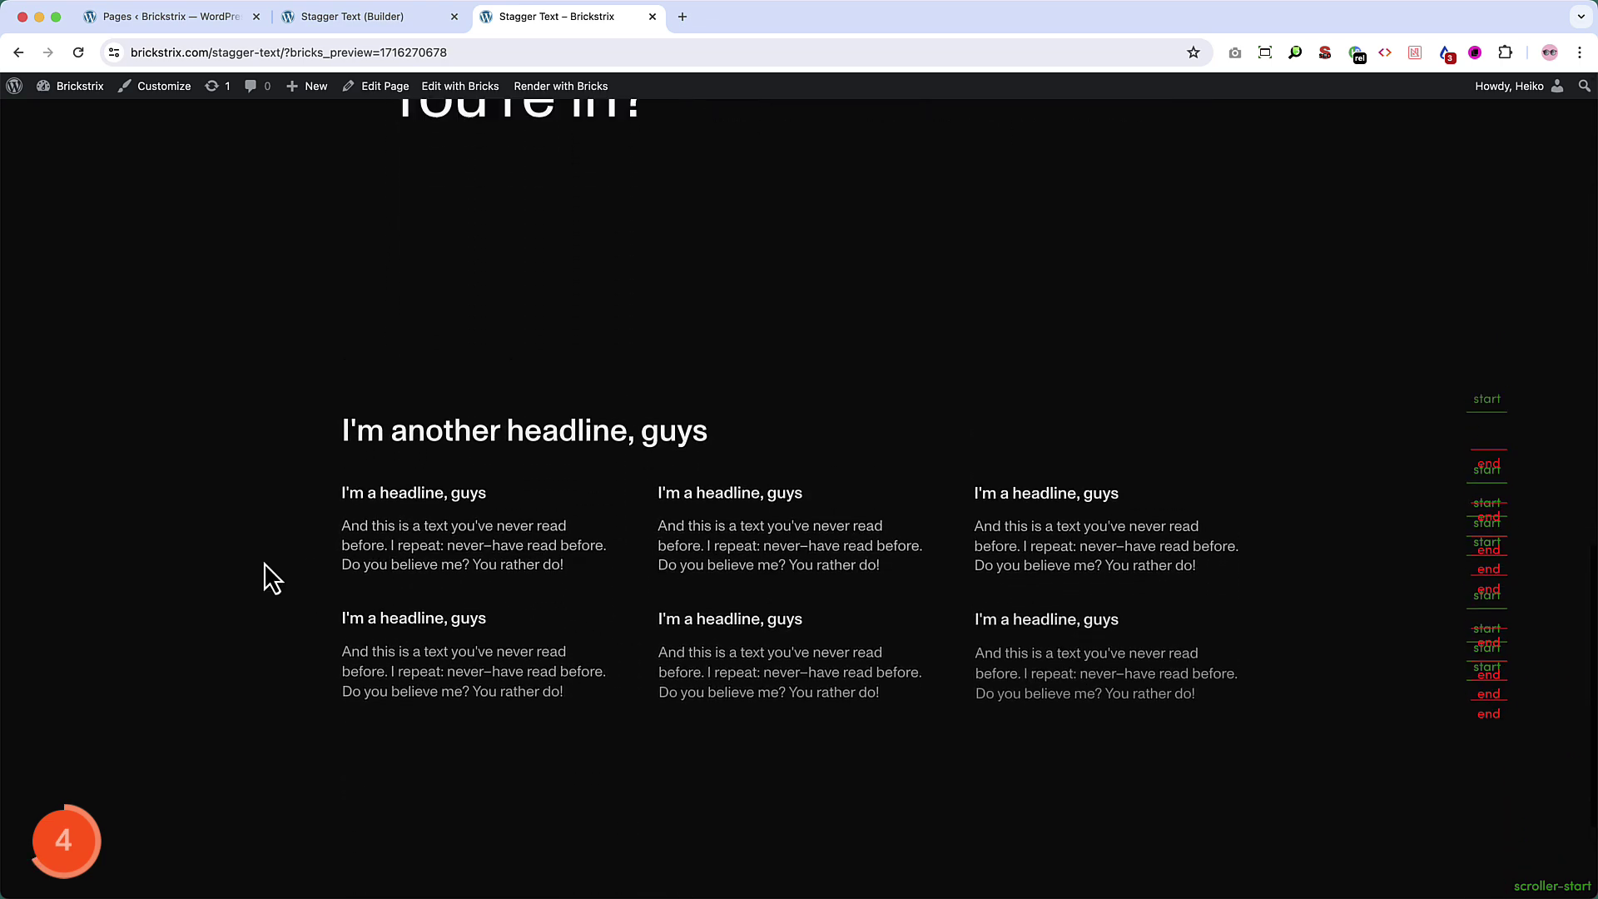
scroll(263, 562, up, 2)
scroll(263, 562, up, 3)
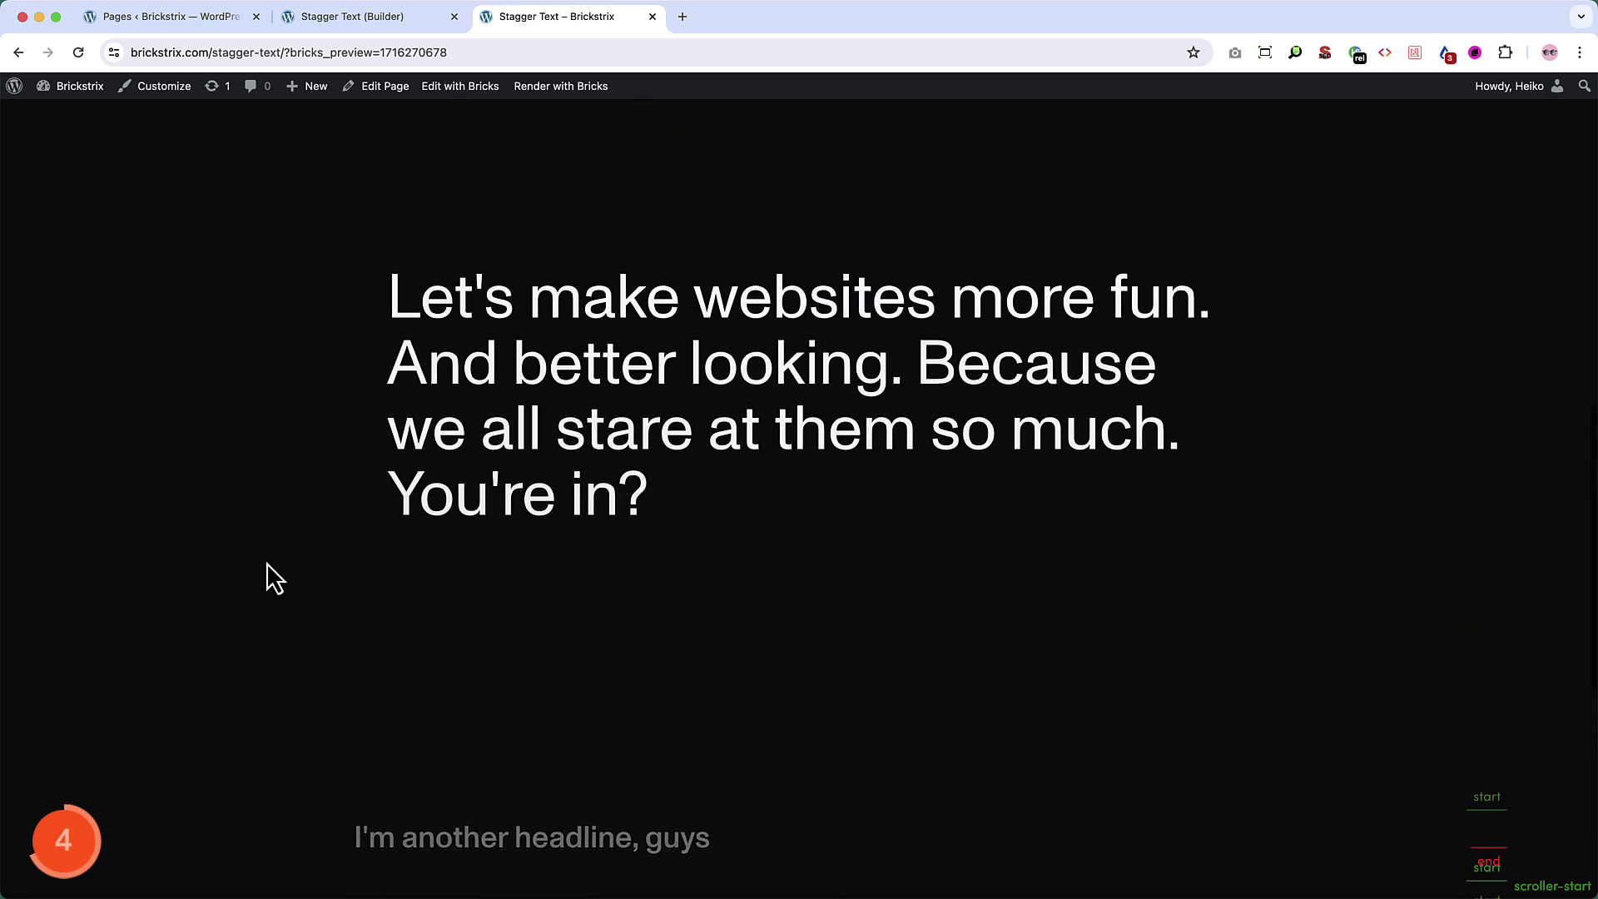
scroll(267, 563, down, 2)
scroll(267, 563, down, 4)
scroll(266, 563, up, 2)
scroll(266, 563, down, 2)
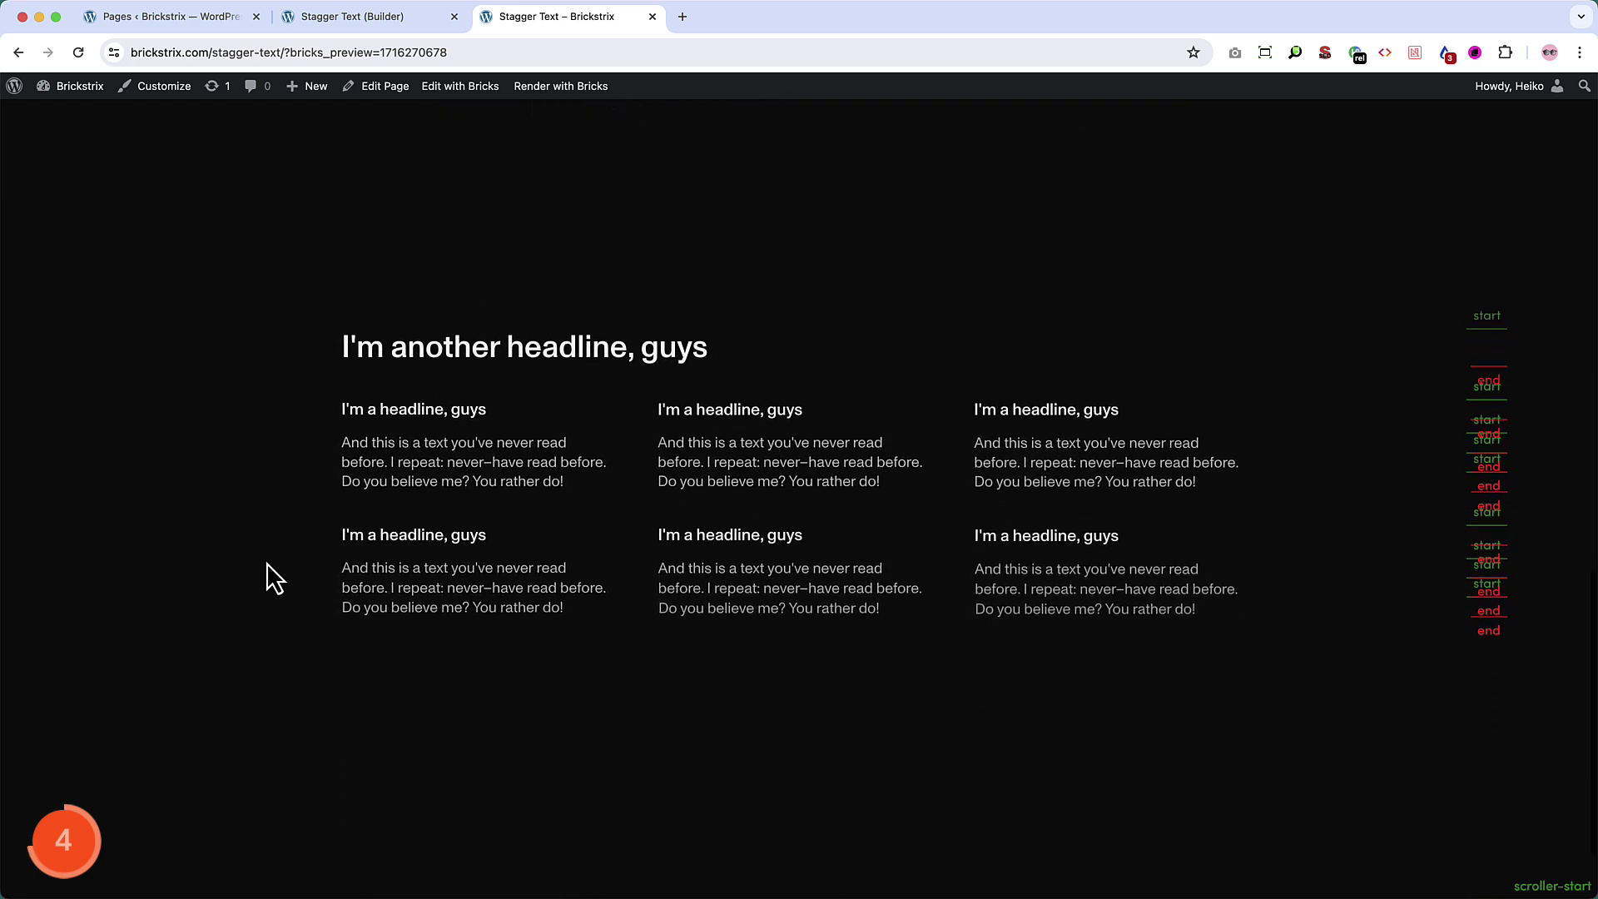
scroll(266, 563, down, 2)
scroll(337, 413, up, 10)
scroll(337, 413, down, 5)
scroll(337, 413, down, 9)
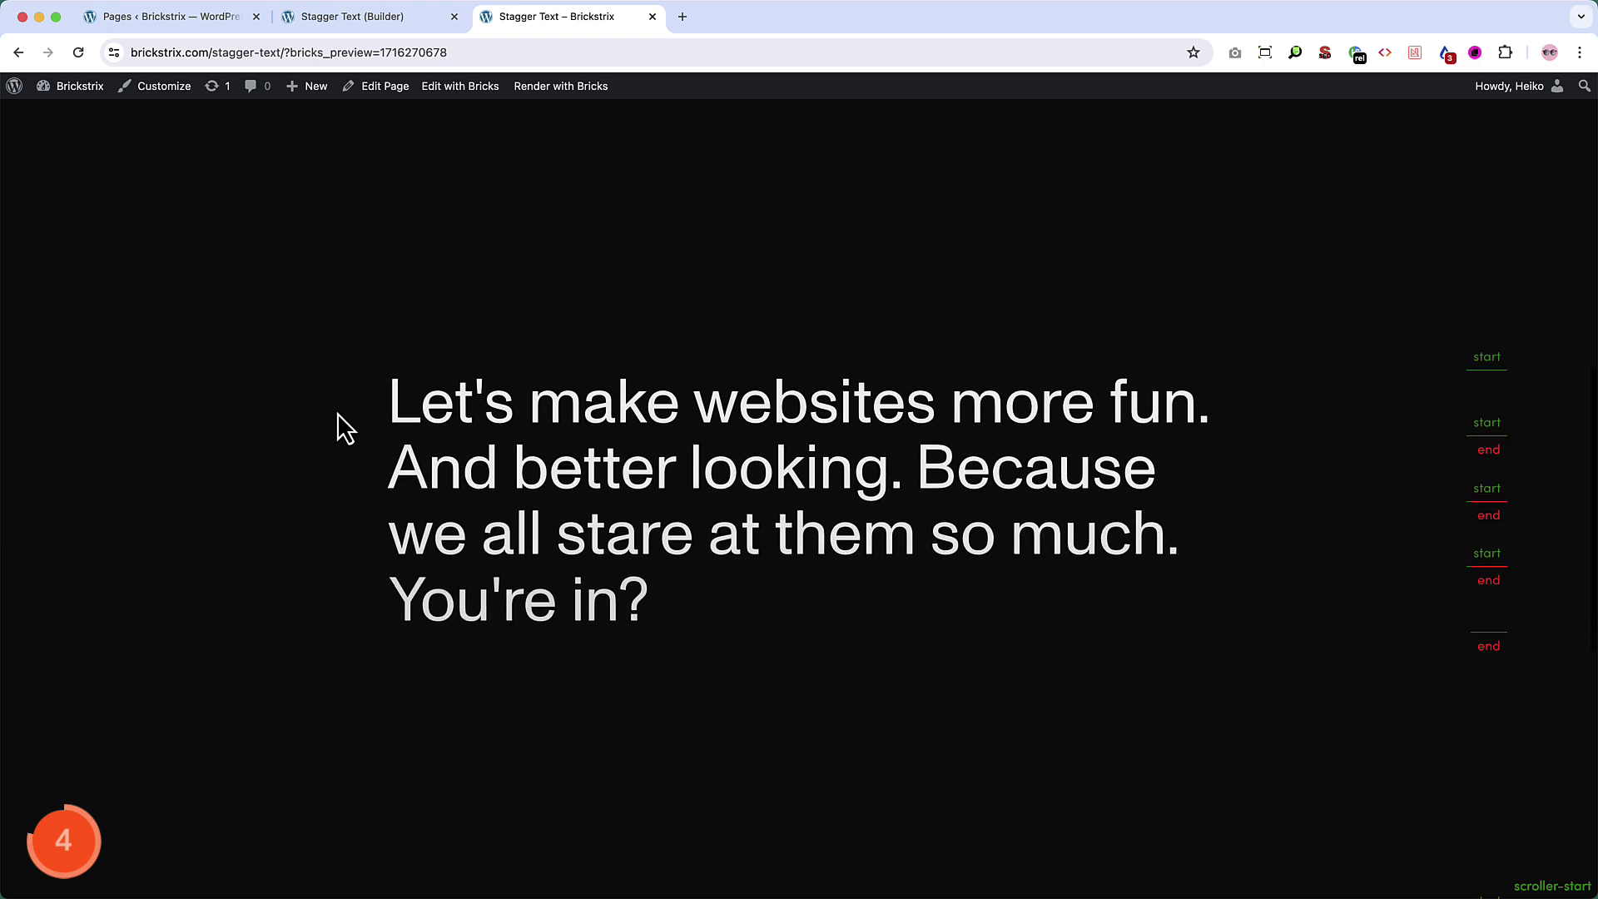
scroll(337, 412, up, 15)
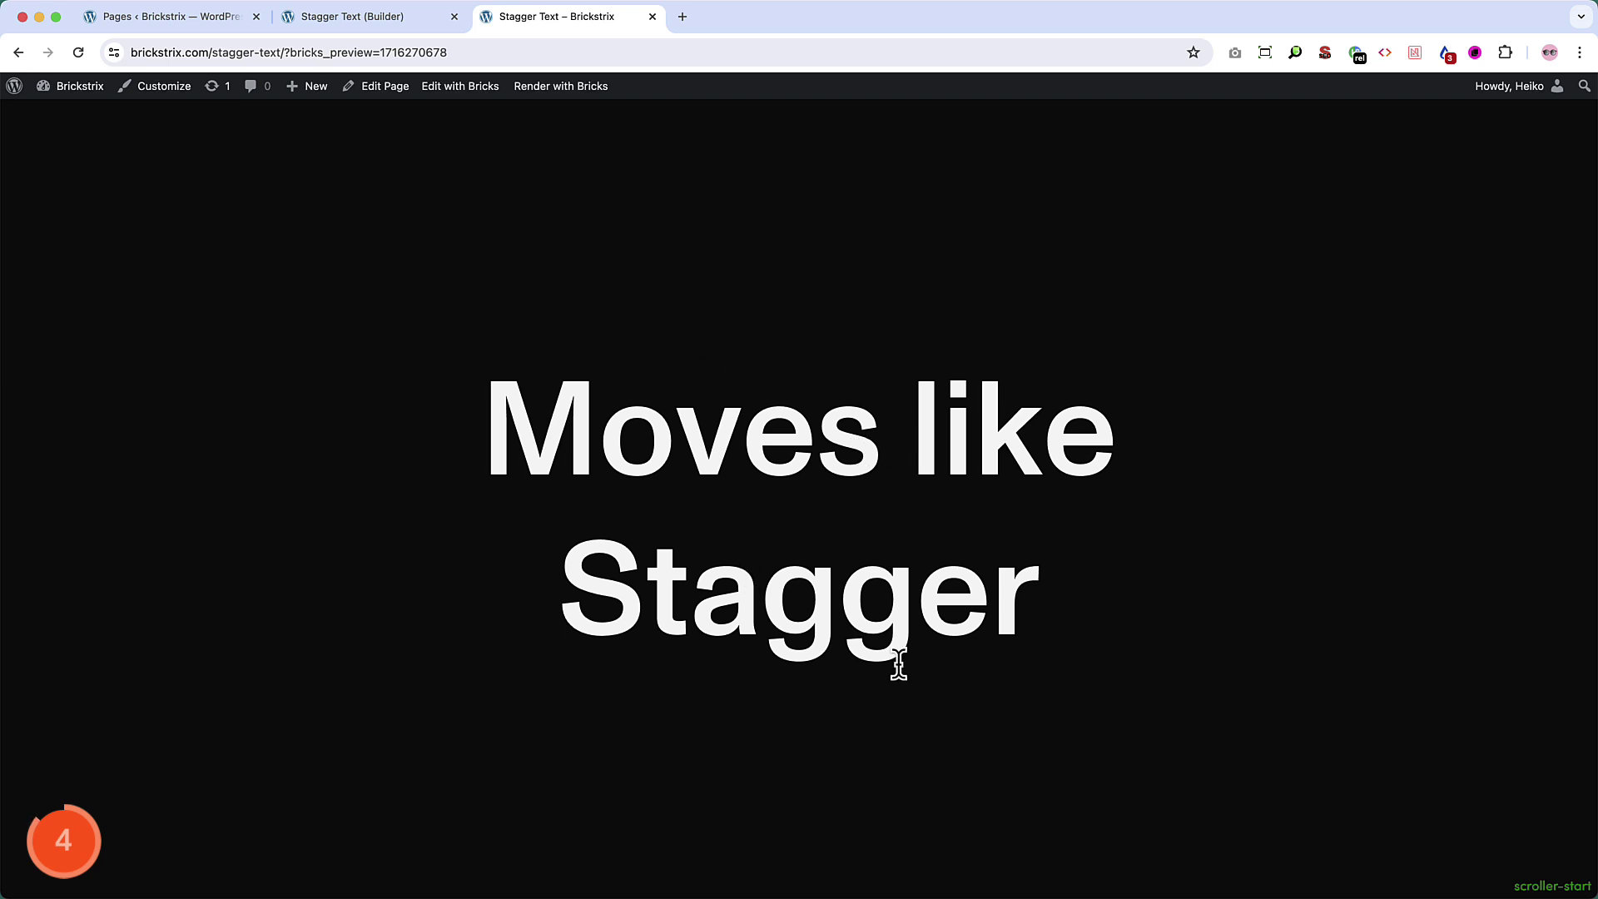
Check the preview once more, then go back to the Hero Stagger Effect timeline (Pageload on .hero-trigger)
click(411, 23)
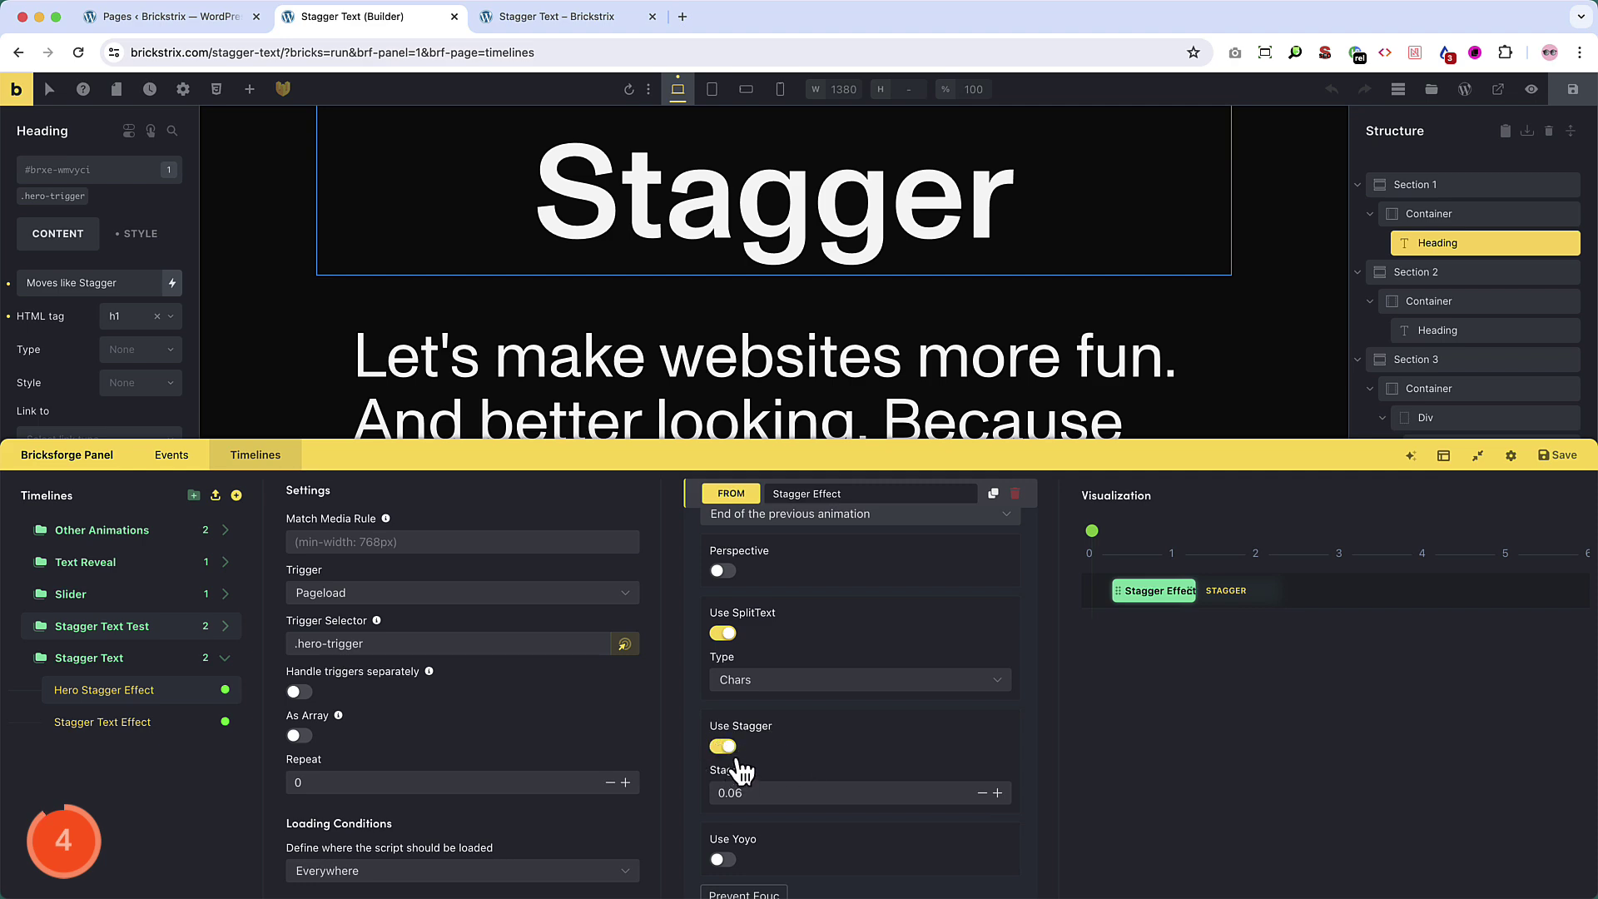
click(588, 18)
scroll(638, 425, down, 5)
scroll(620, 412, down, 9)
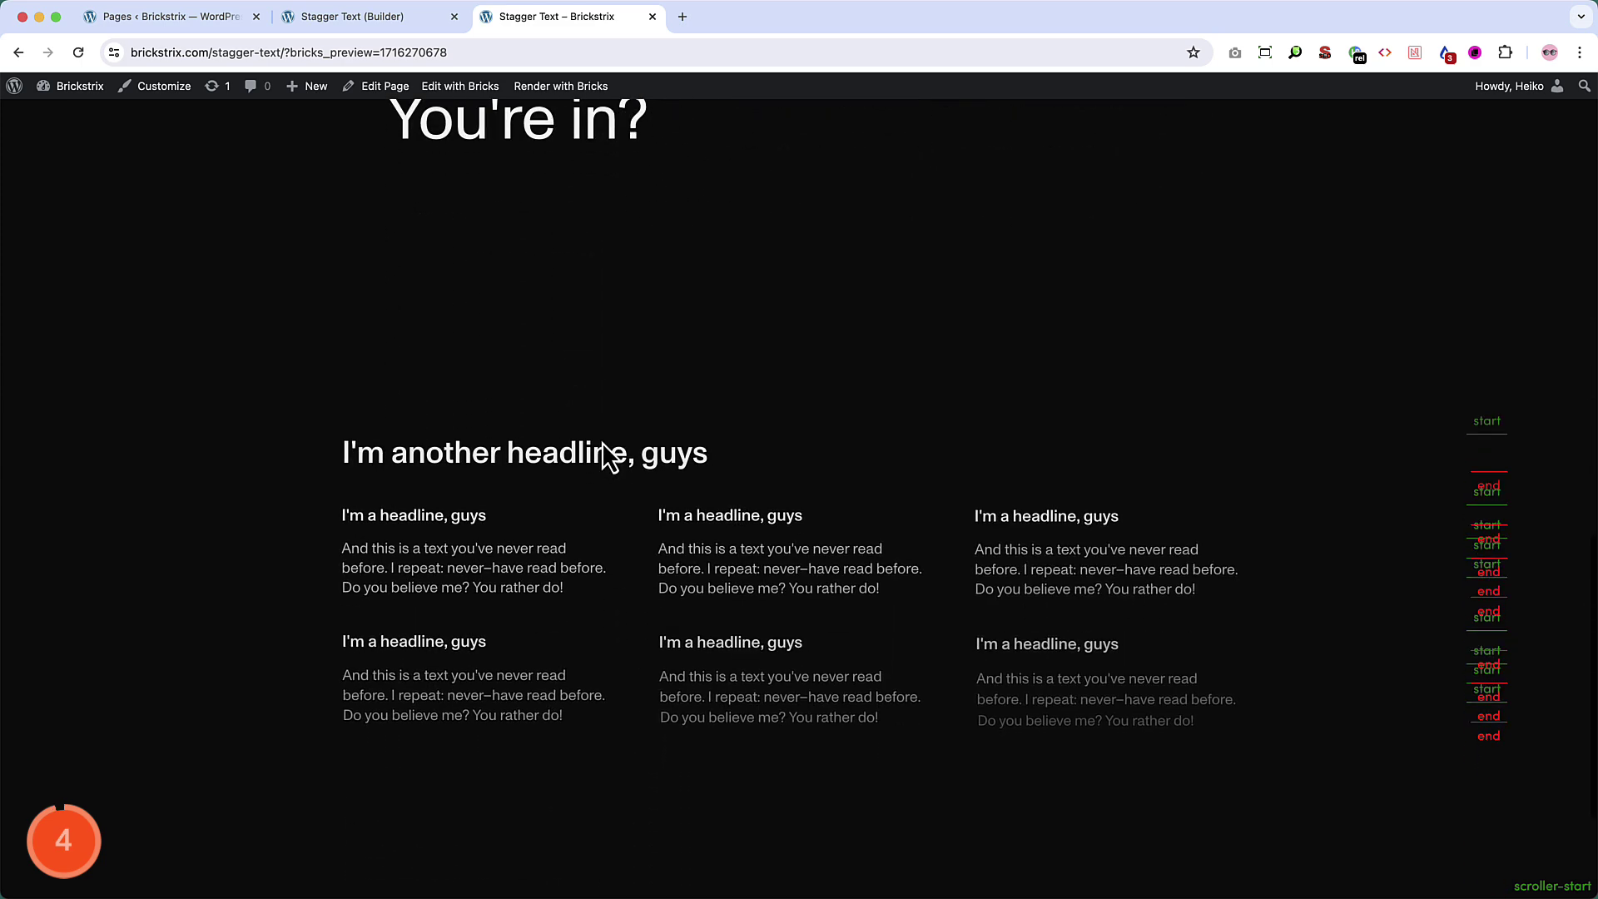
click(385, 23)
scroll(811, 646, down, 1)
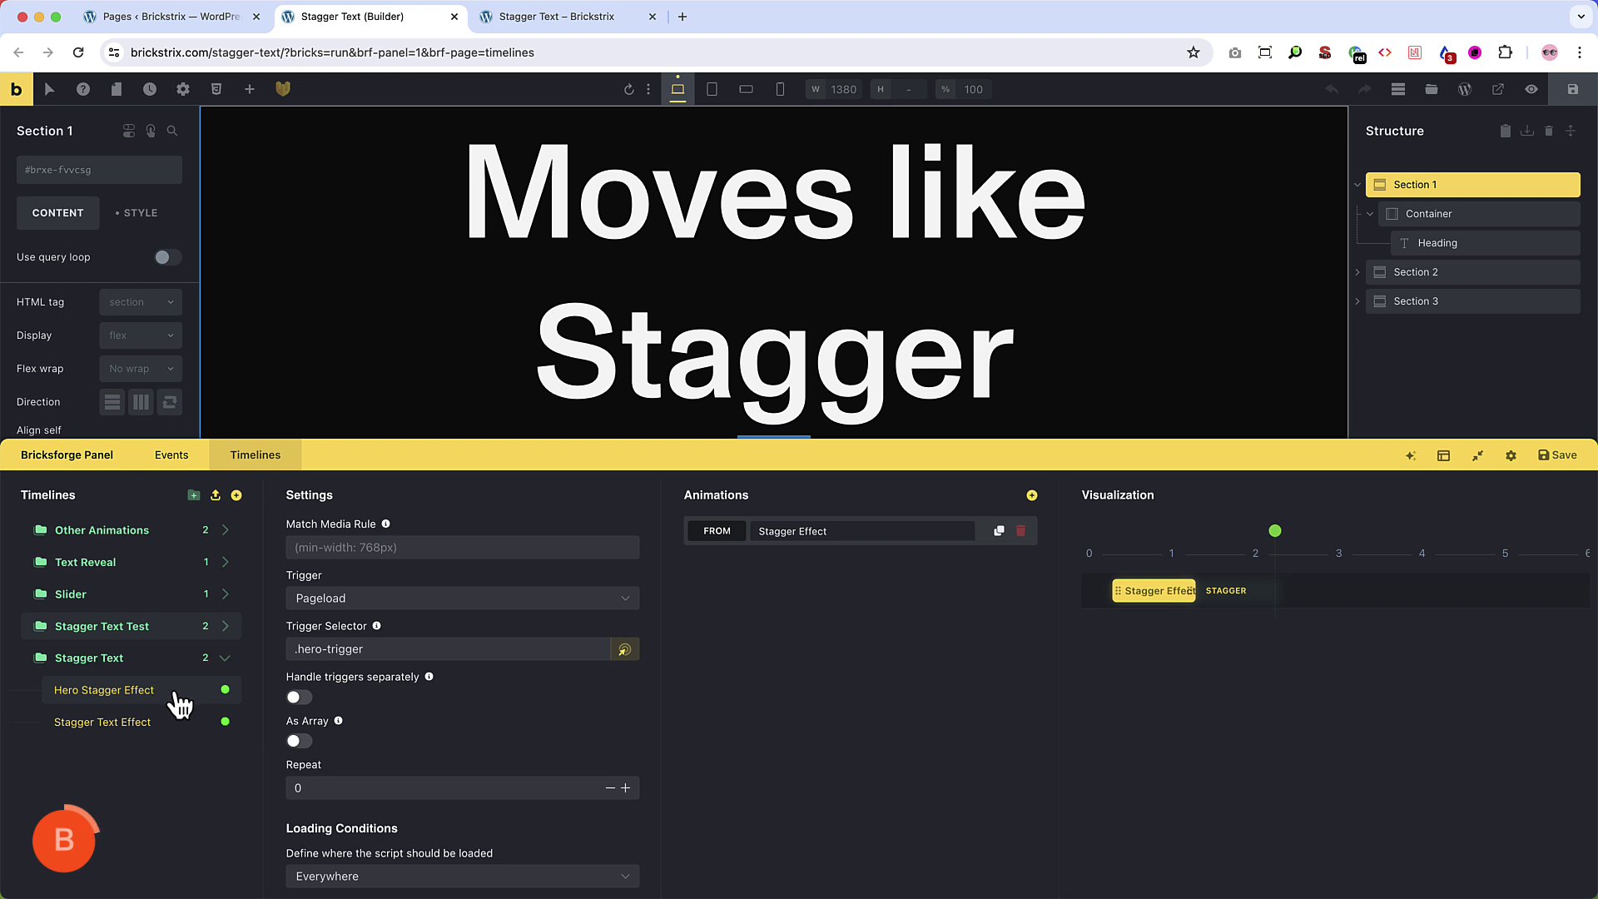
Switch the Hero Stagger Effect trigger from Pageload to ScrollTrigger
click(344, 608)
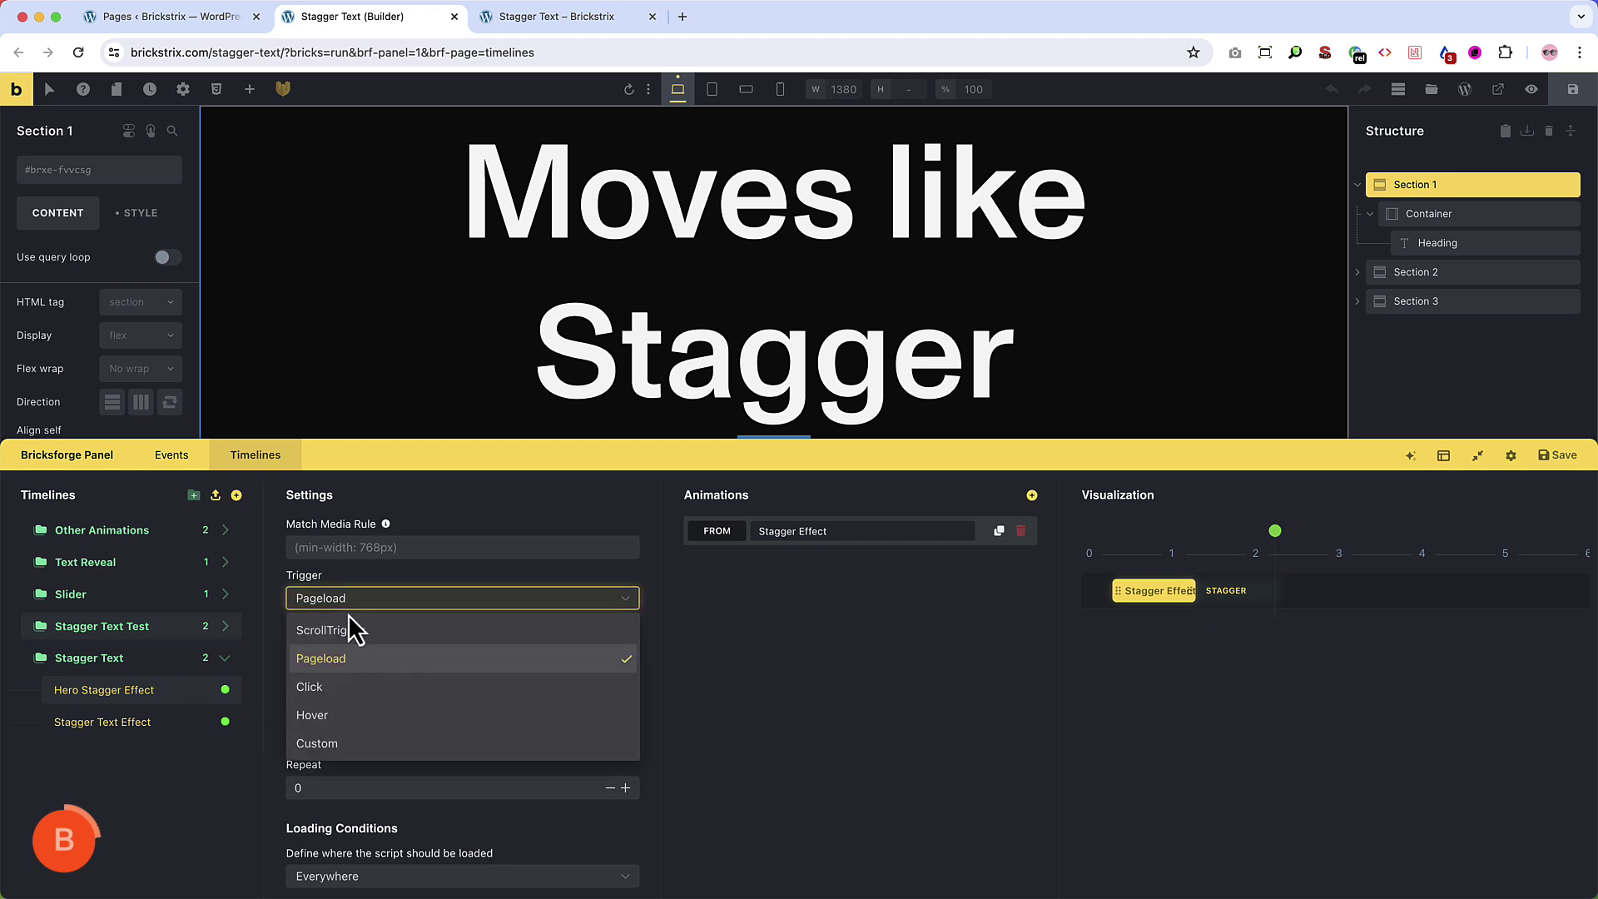
click(352, 630)
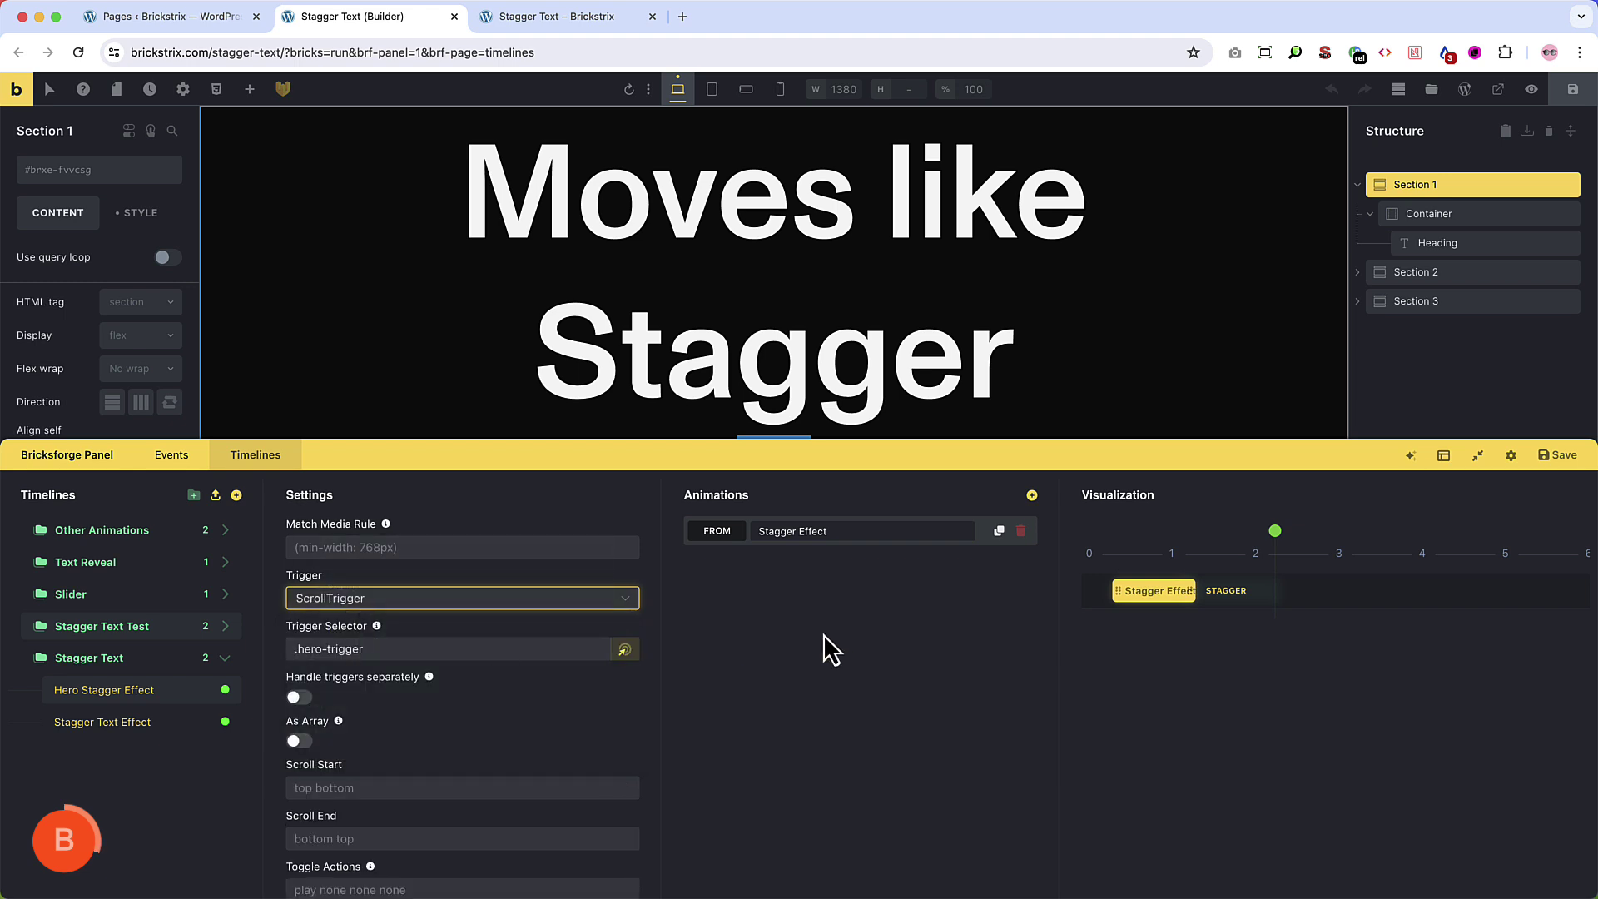
click(538, 19)
click(411, 17)
Set Toggle Actions to 'play none restart none' and test the hero on the front-end preview
scroll(472, 571, down, 2)
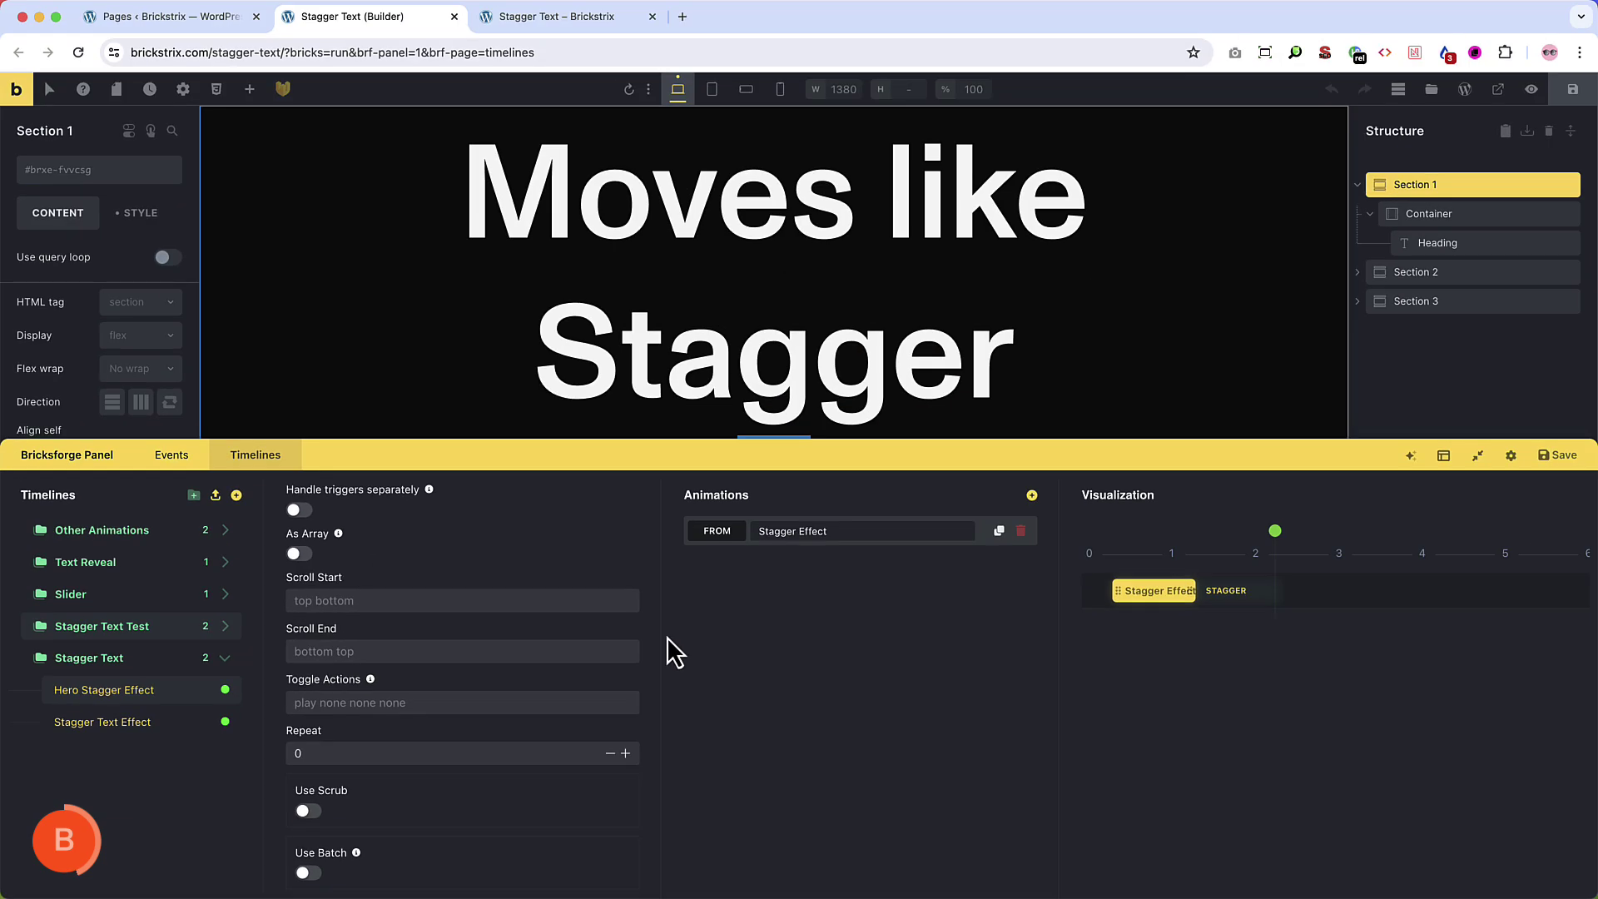
scroll(645, 674, down, 1)
scroll(403, 671, down, 1)
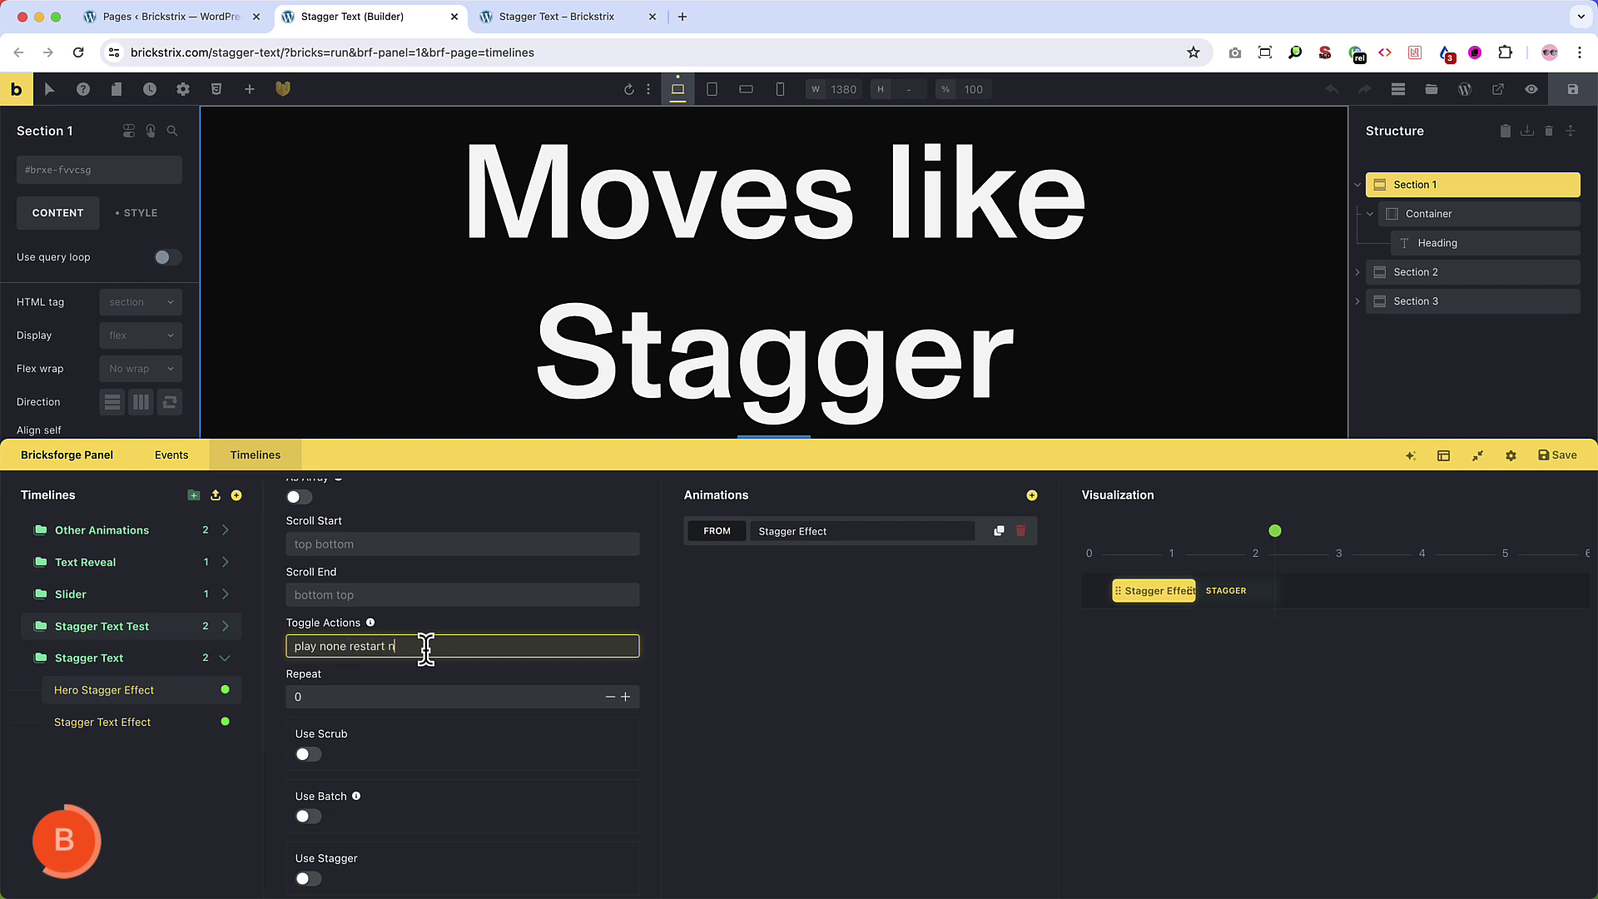
key(ctrl+Tab)
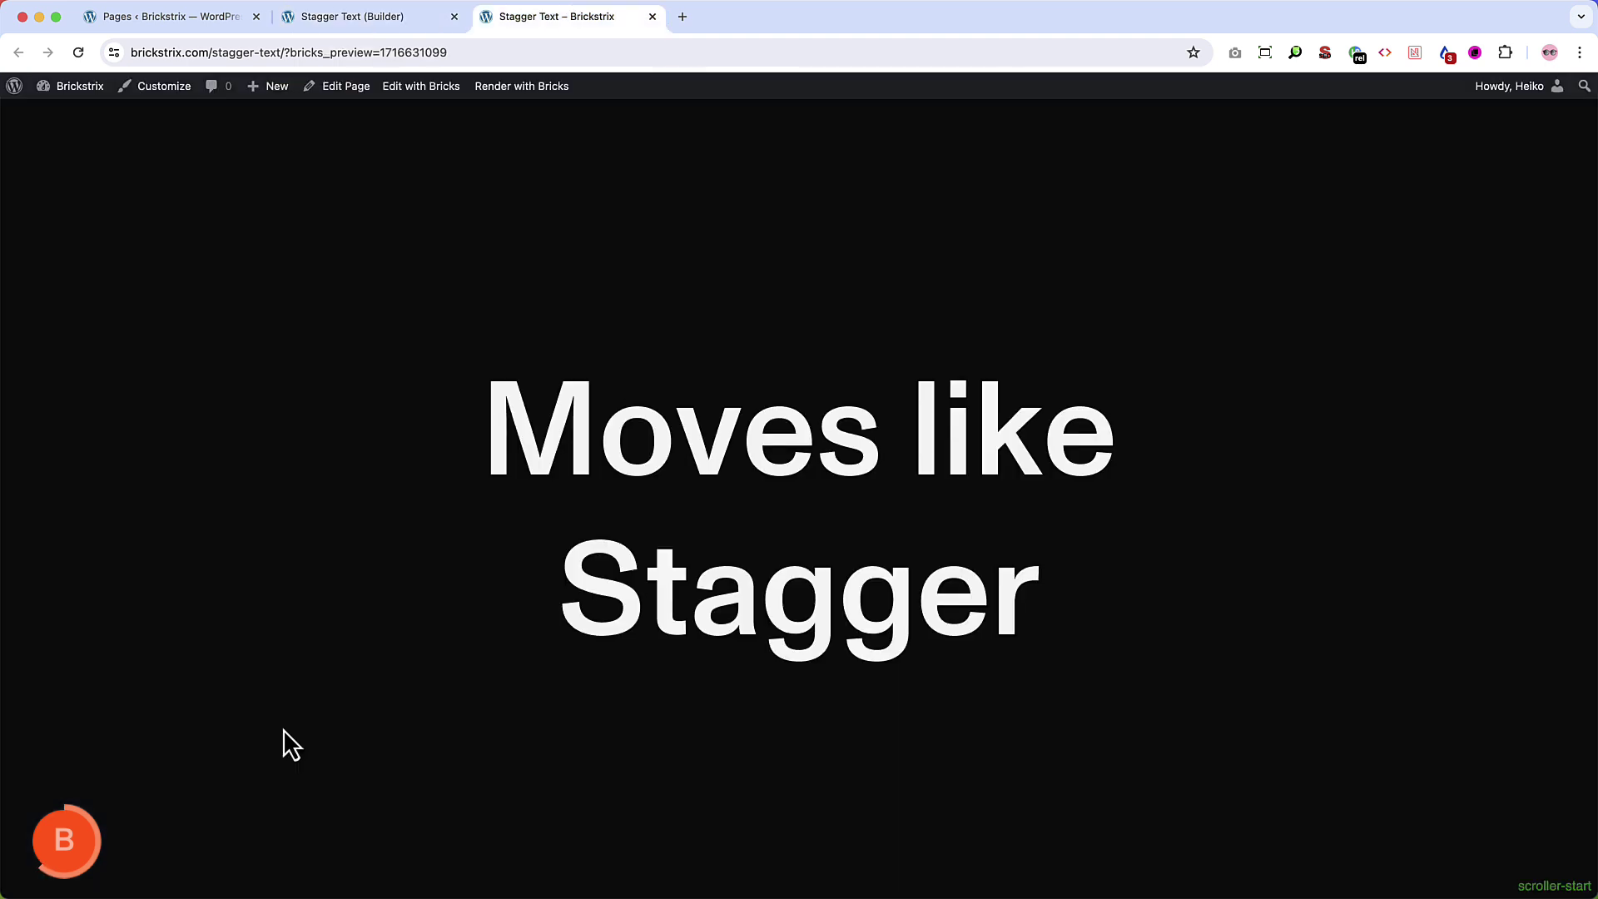
scroll(283, 730, down, 7)
scroll(283, 729, up, 8)
key(ctrl+shift+Tab)
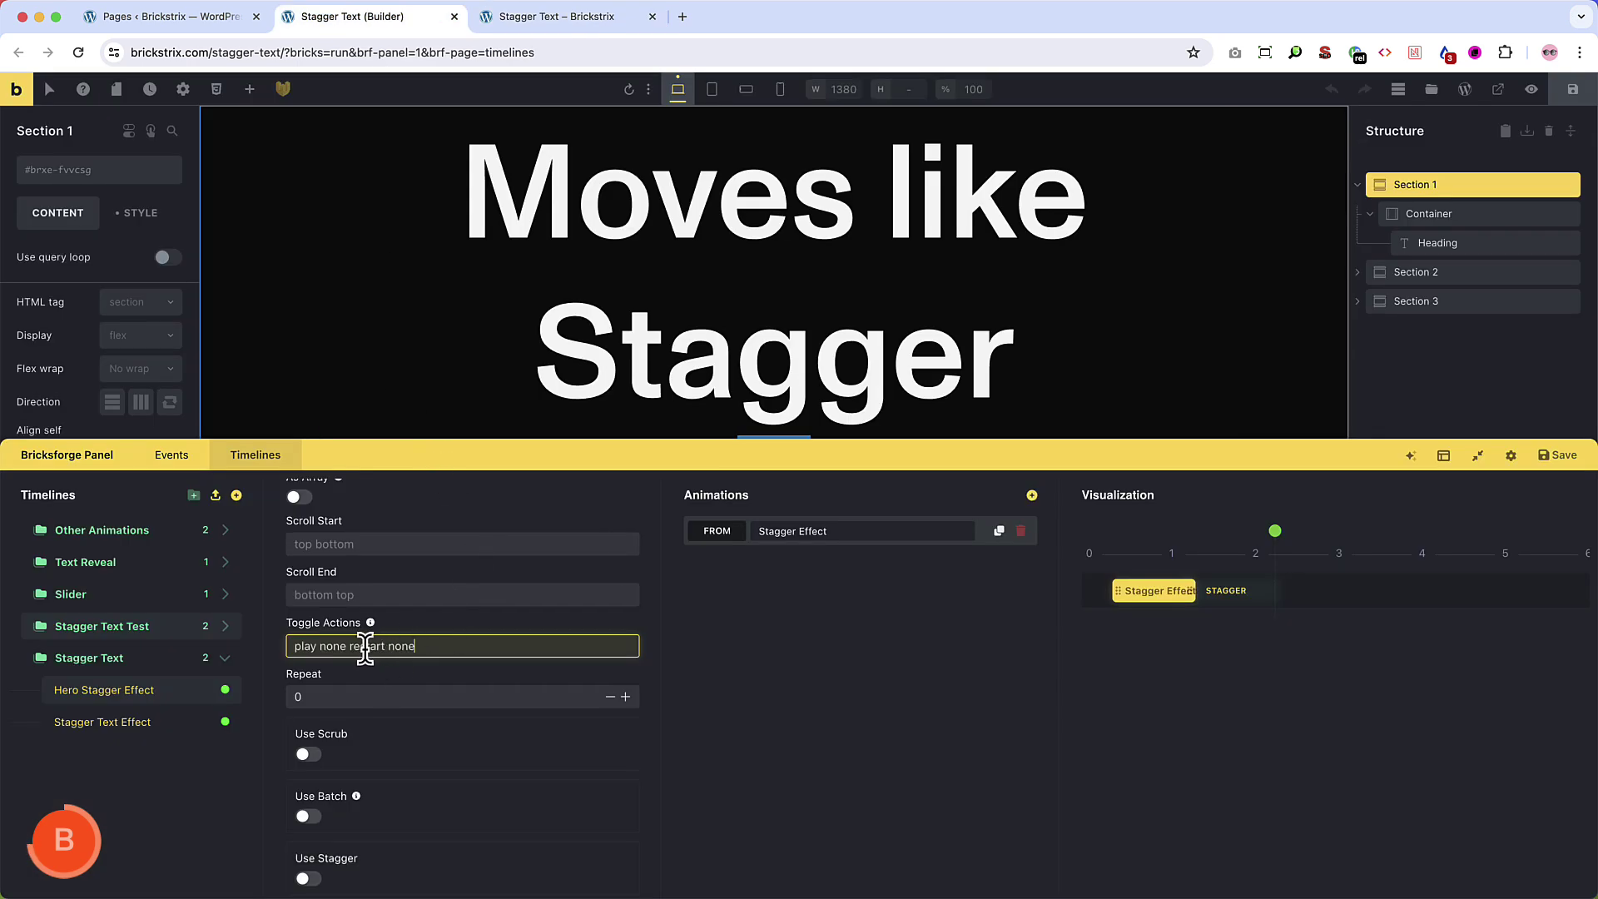
Scroll down and back up repeatedly to confirm 'Moves like Stagger' re-staggers its characters each time
click(585, 12)
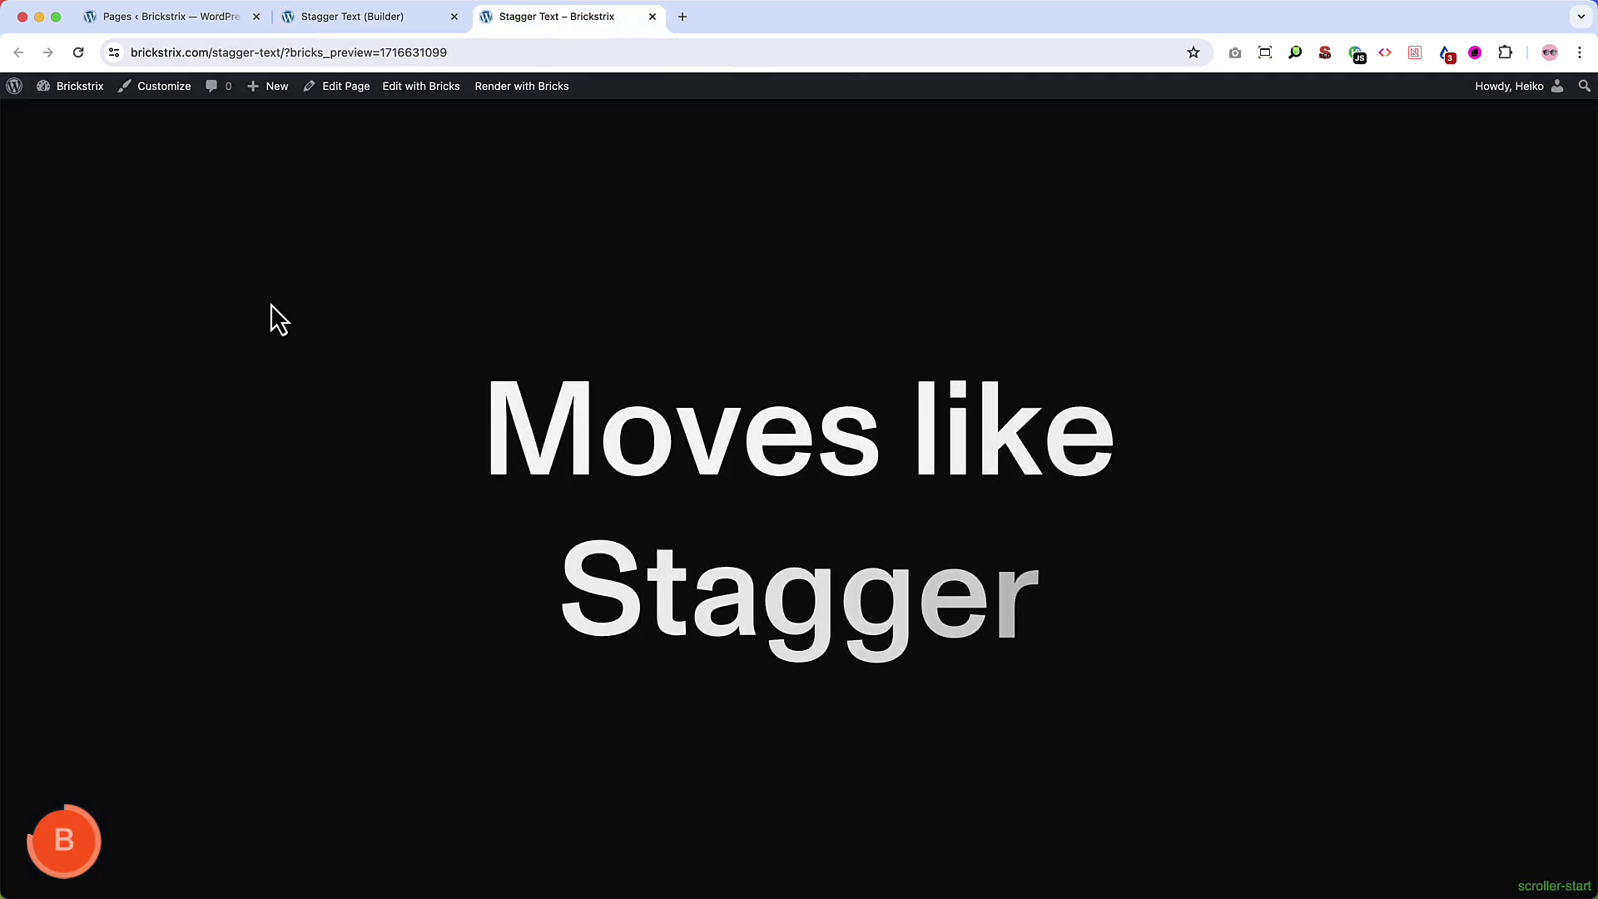
scroll(272, 303, down, 6)
scroll(271, 303, up, 6)
scroll(271, 303, down, 5)
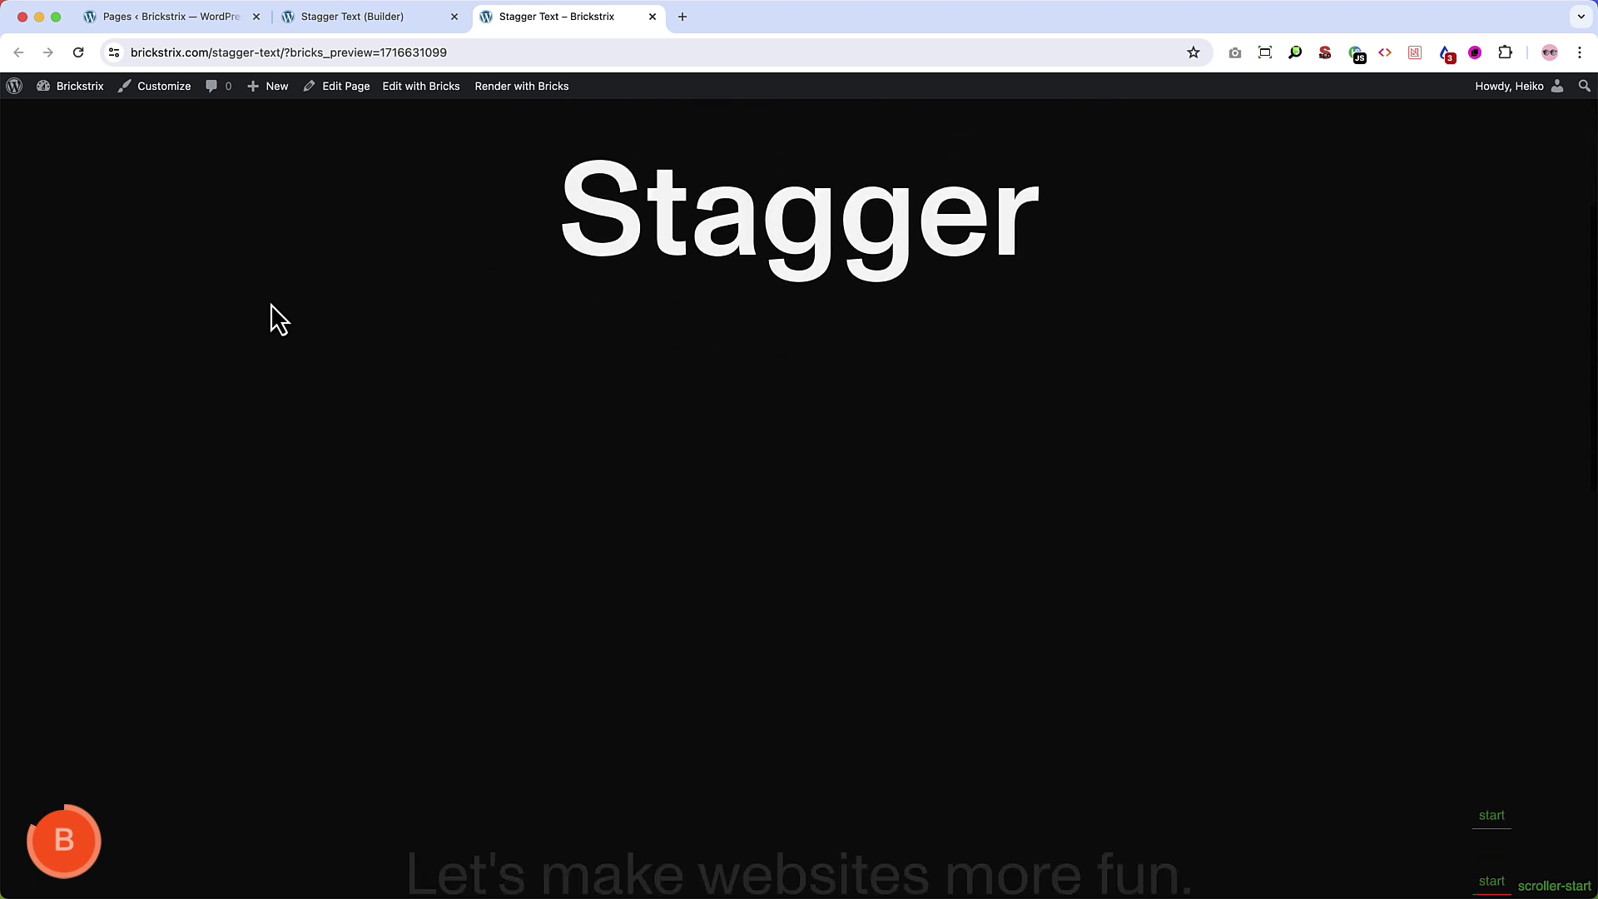
scroll(271, 303, down, 3)
scroll(271, 303, up, 8)
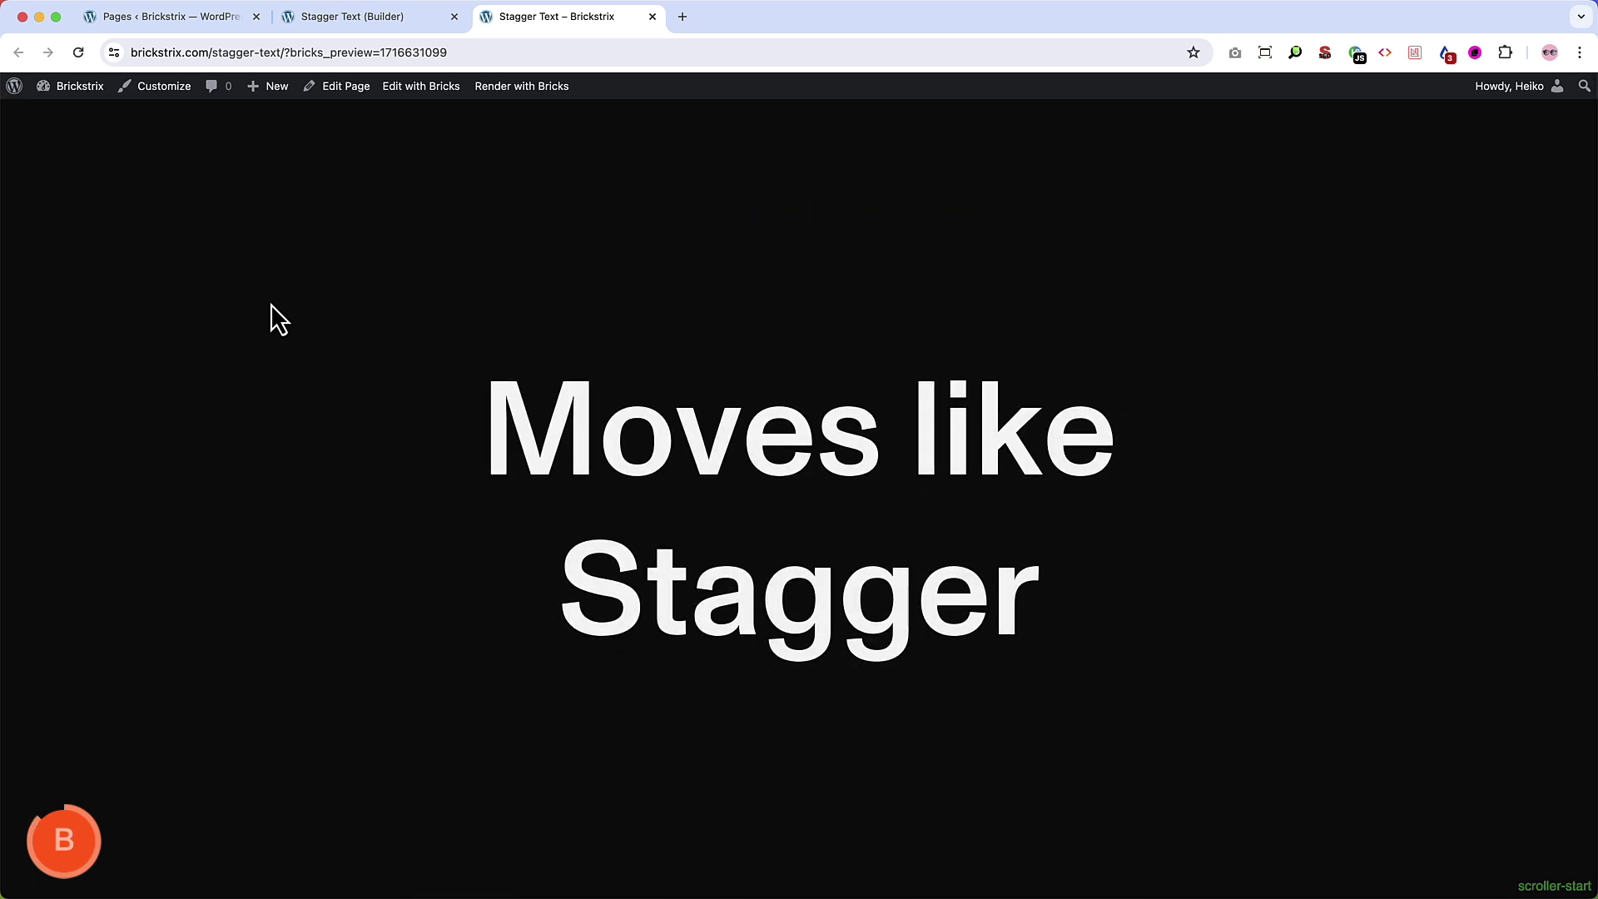
scroll(271, 303, down, 10)
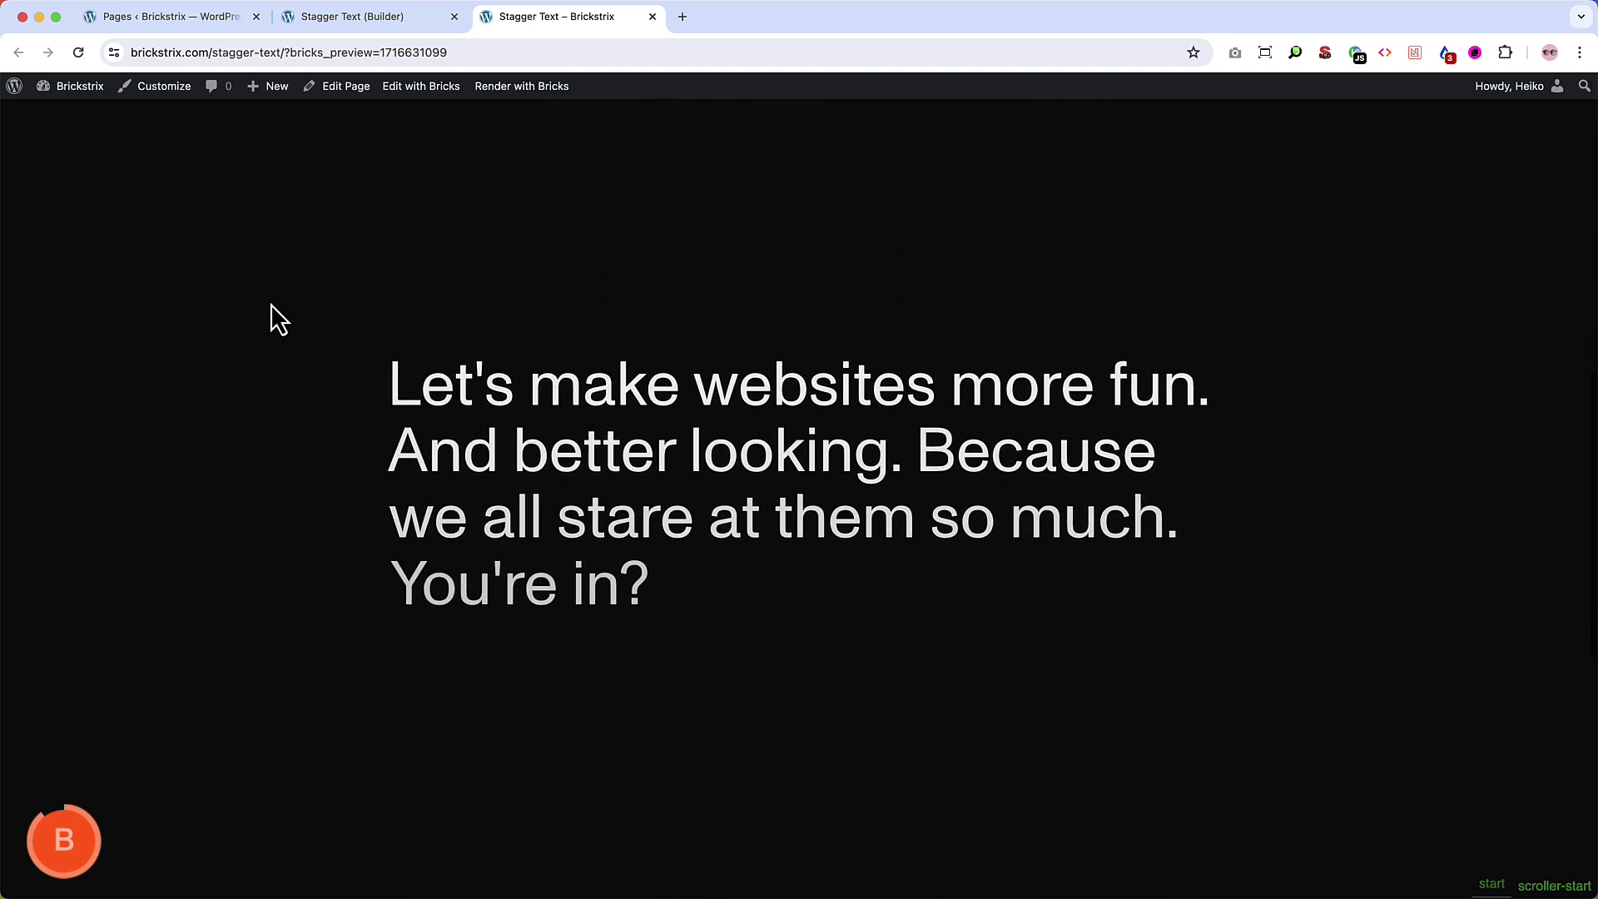
scroll(272, 303, up, 15)
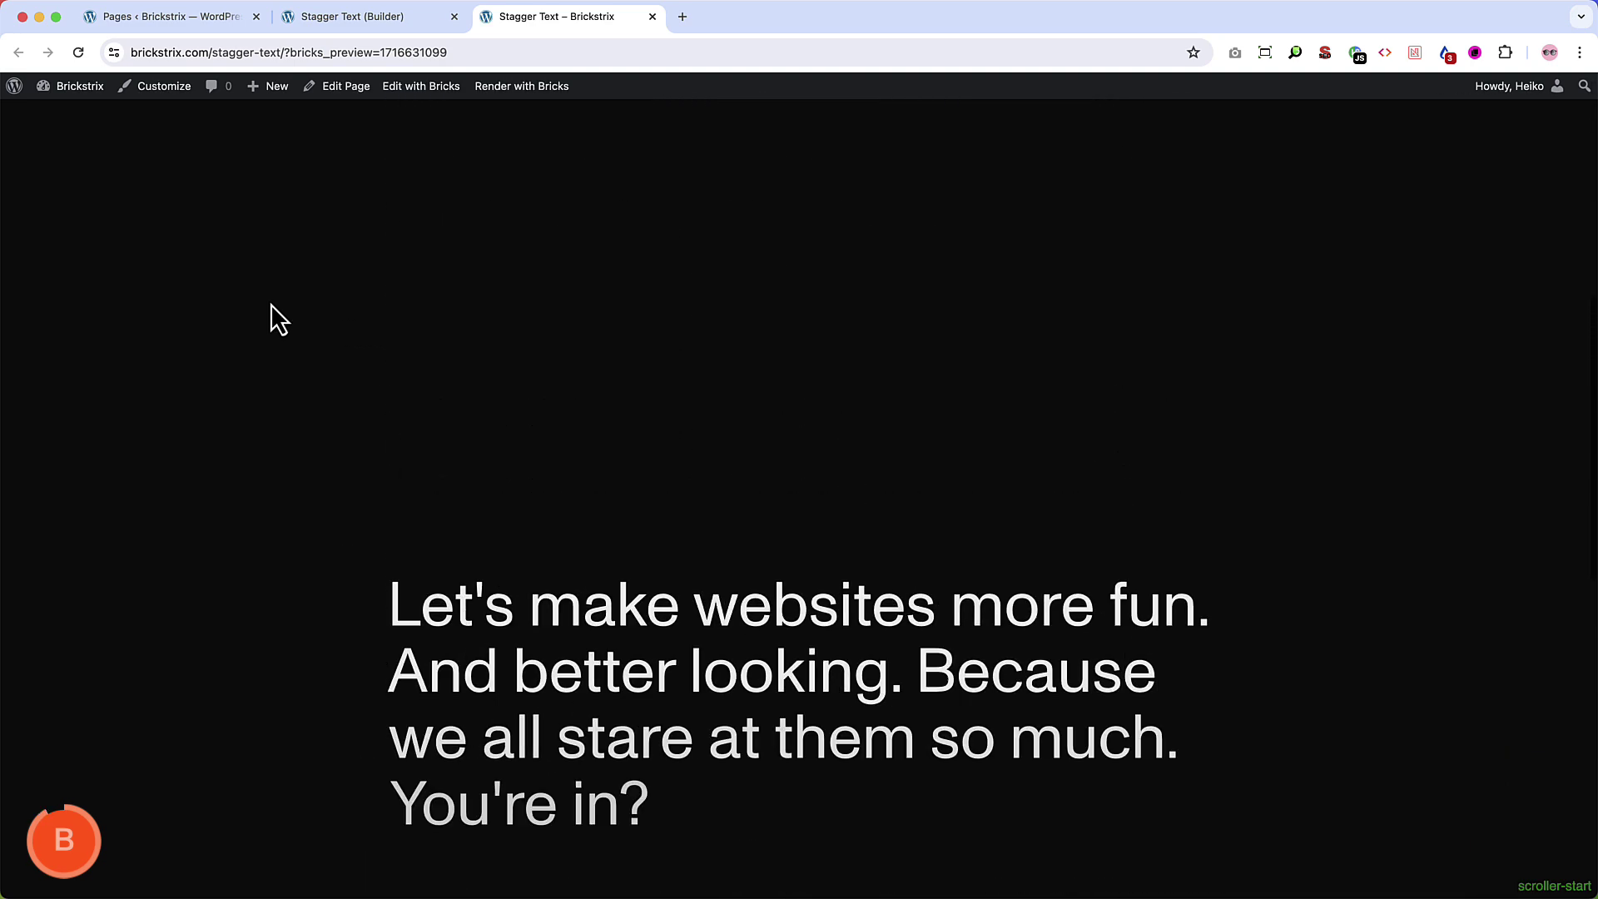
scroll(272, 304, down, 8)
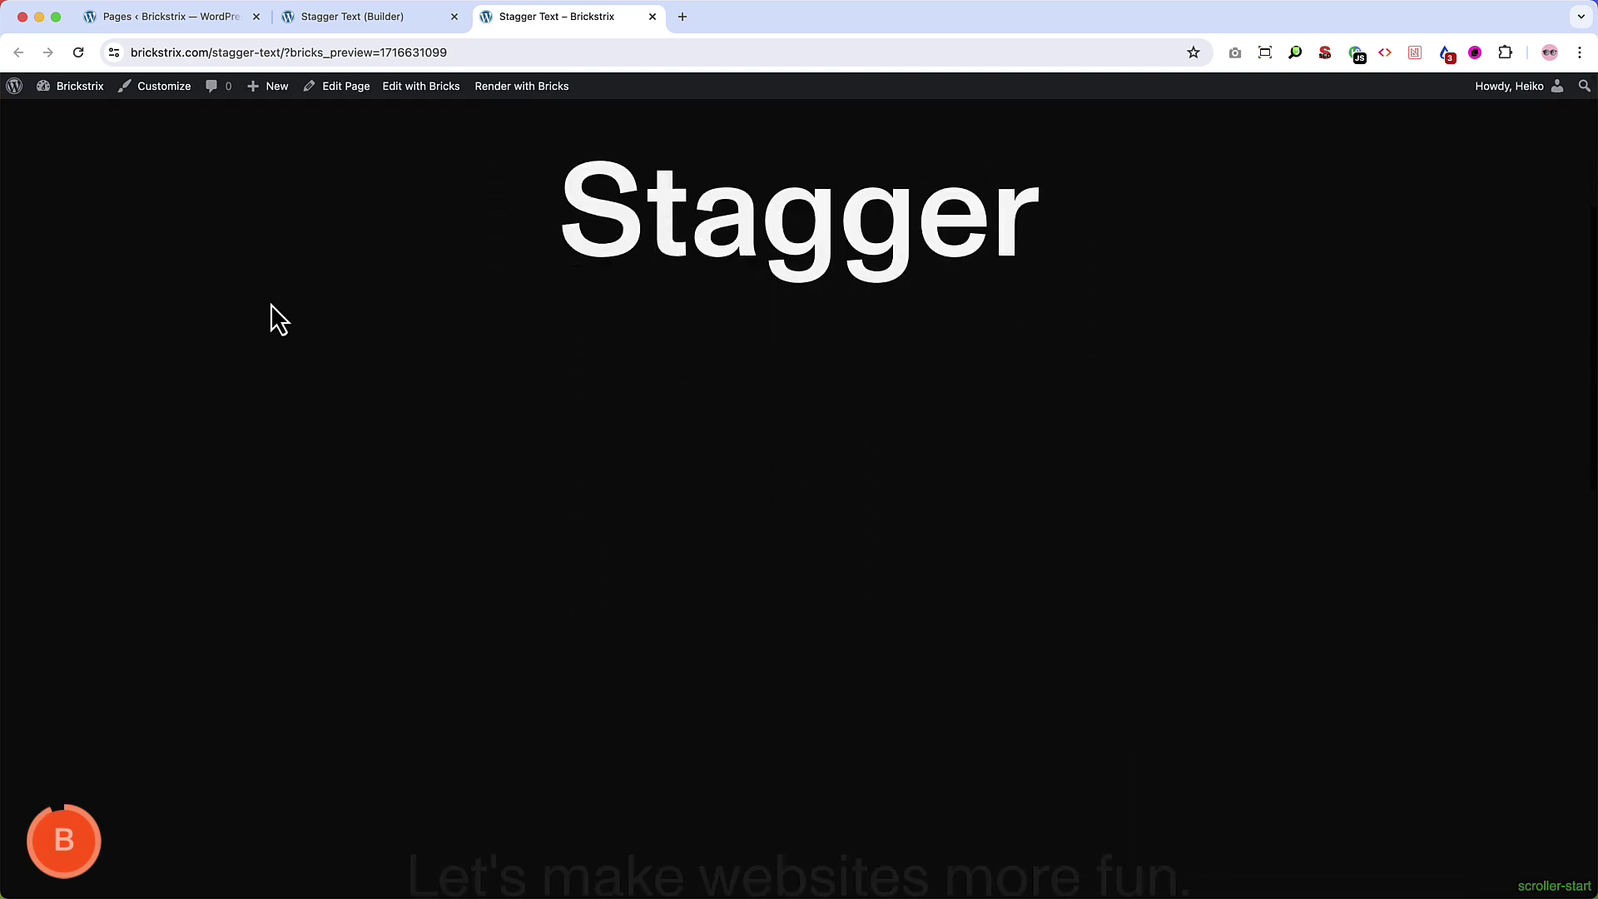
scroll(272, 303, down, 8)
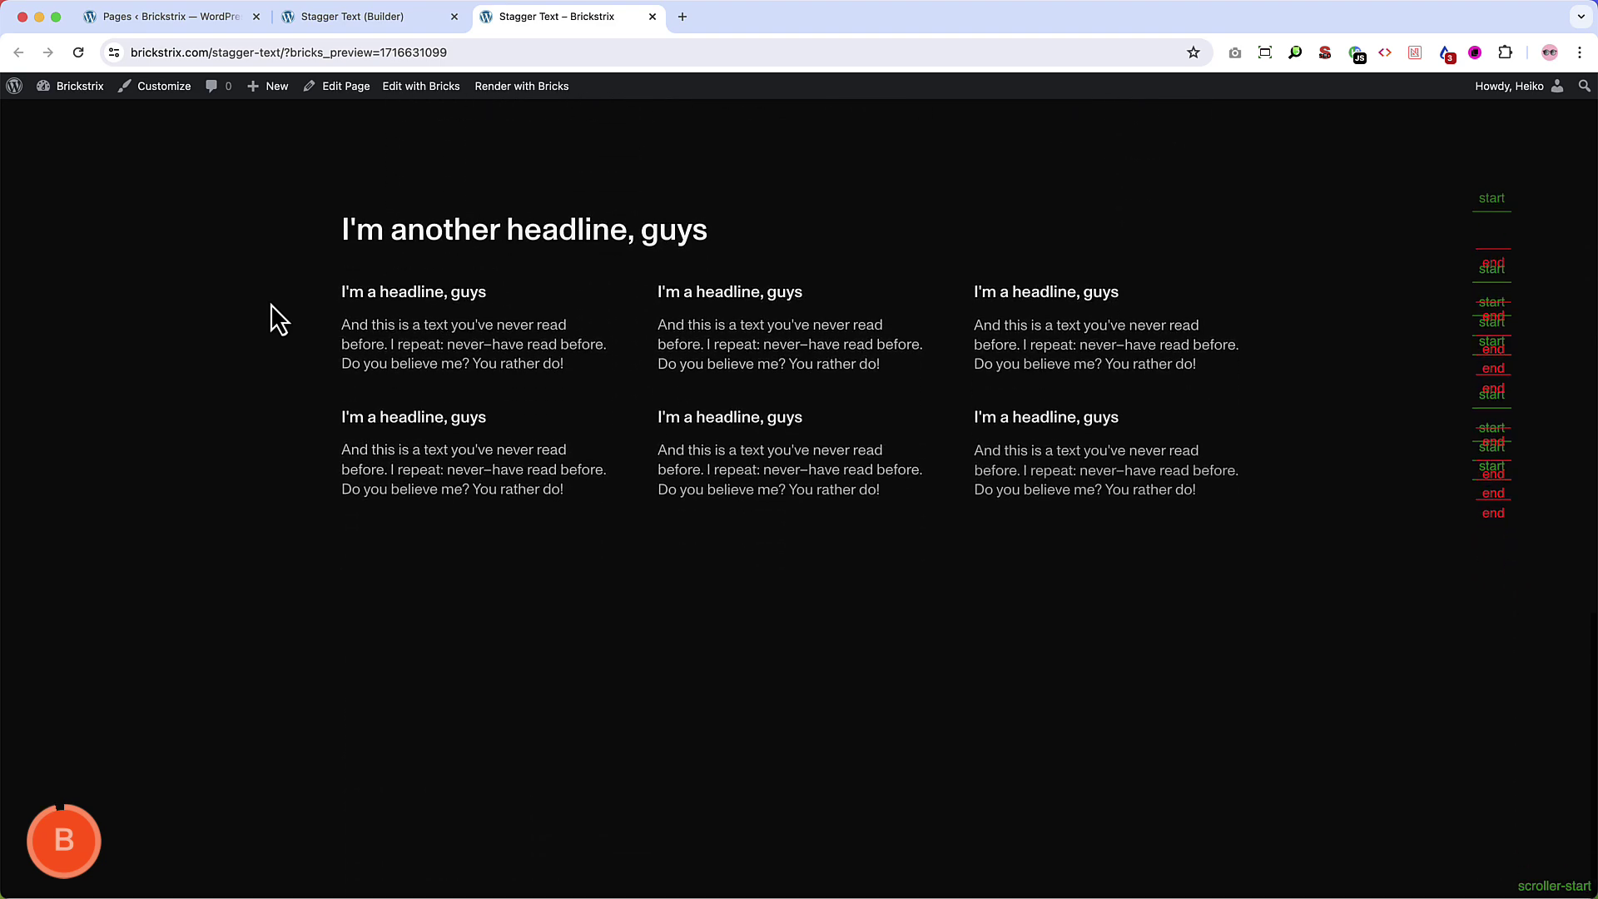
scroll(271, 303, up, 13)
scroll(271, 304, up, 3)
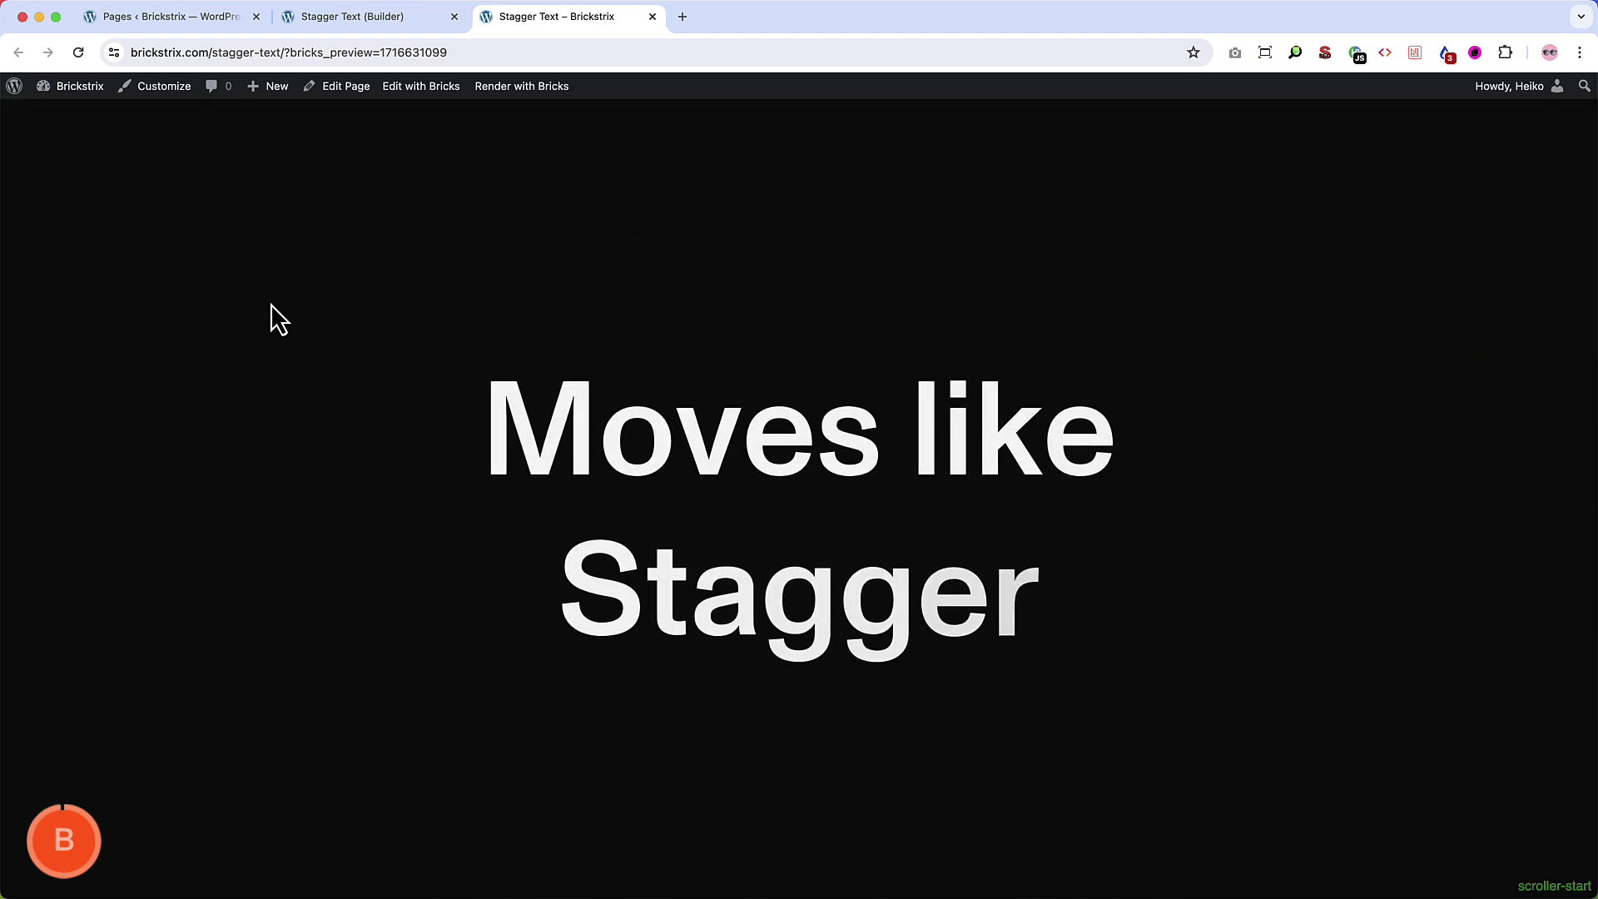